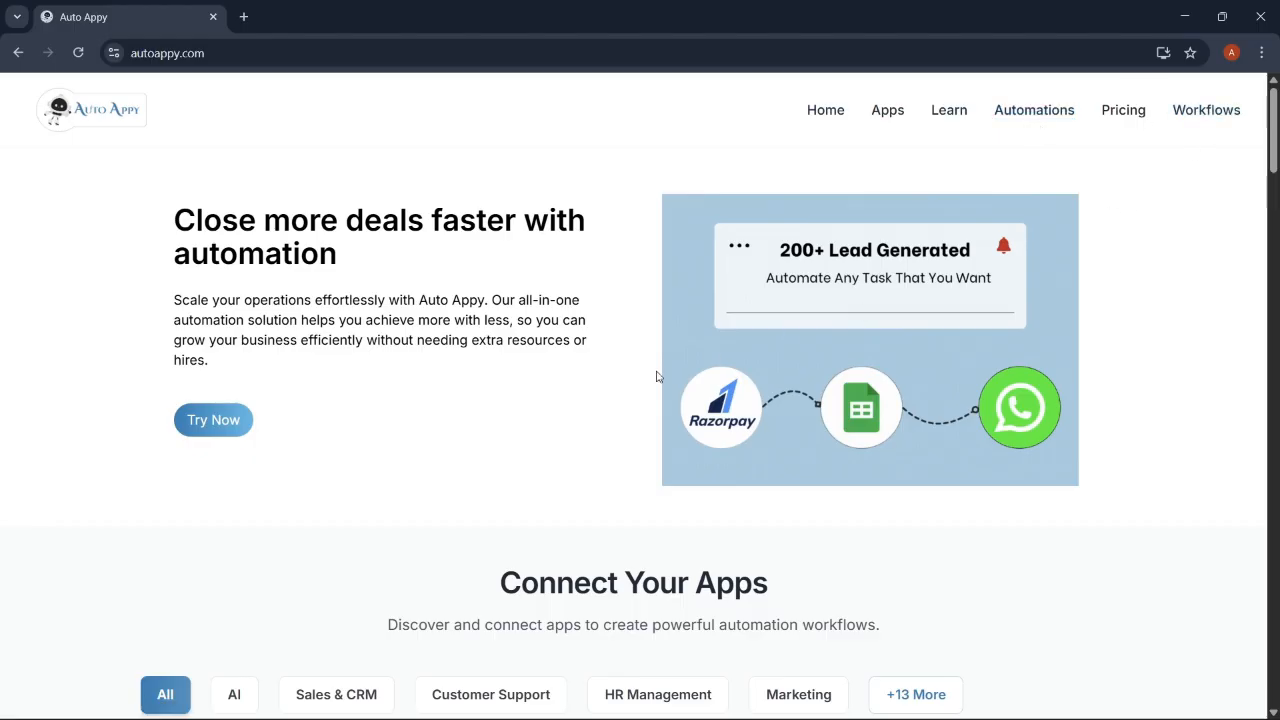
Scroll down the autoappy.com home page past Connect Your Apps to the Set Up Your Automations cards.
scroll(668, 457, down, 2)
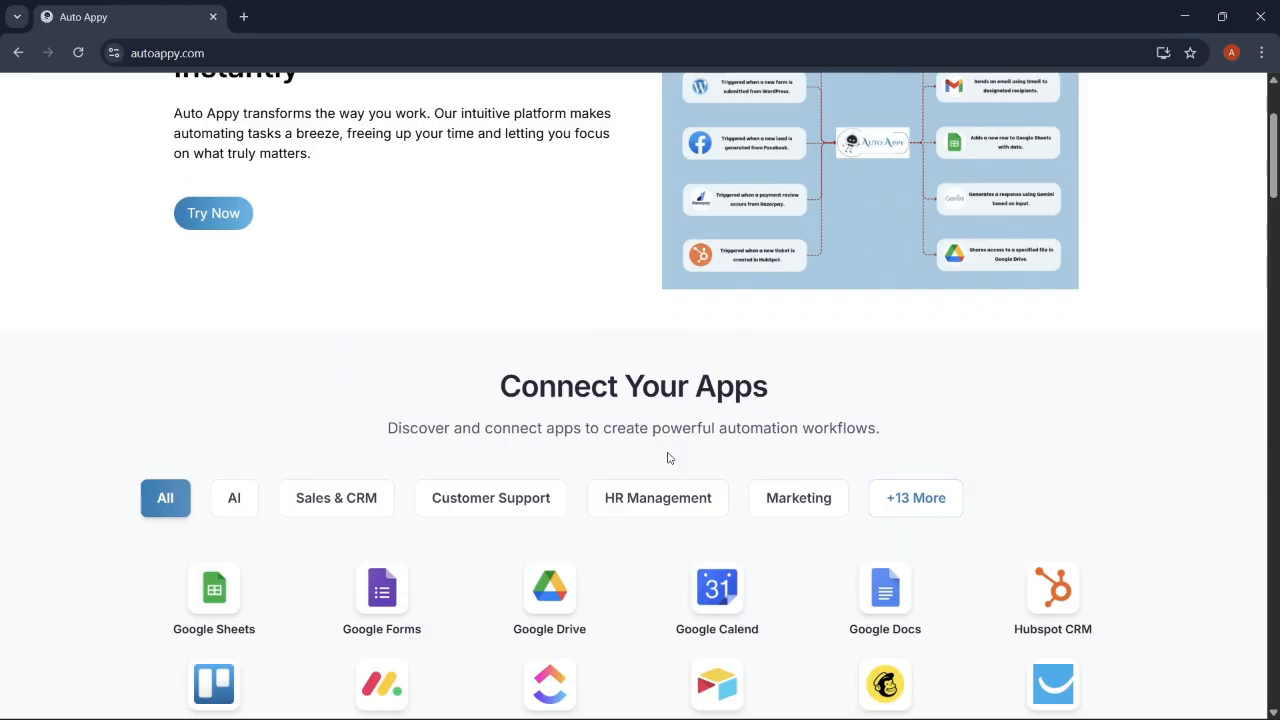
scroll(668, 457, down, 2)
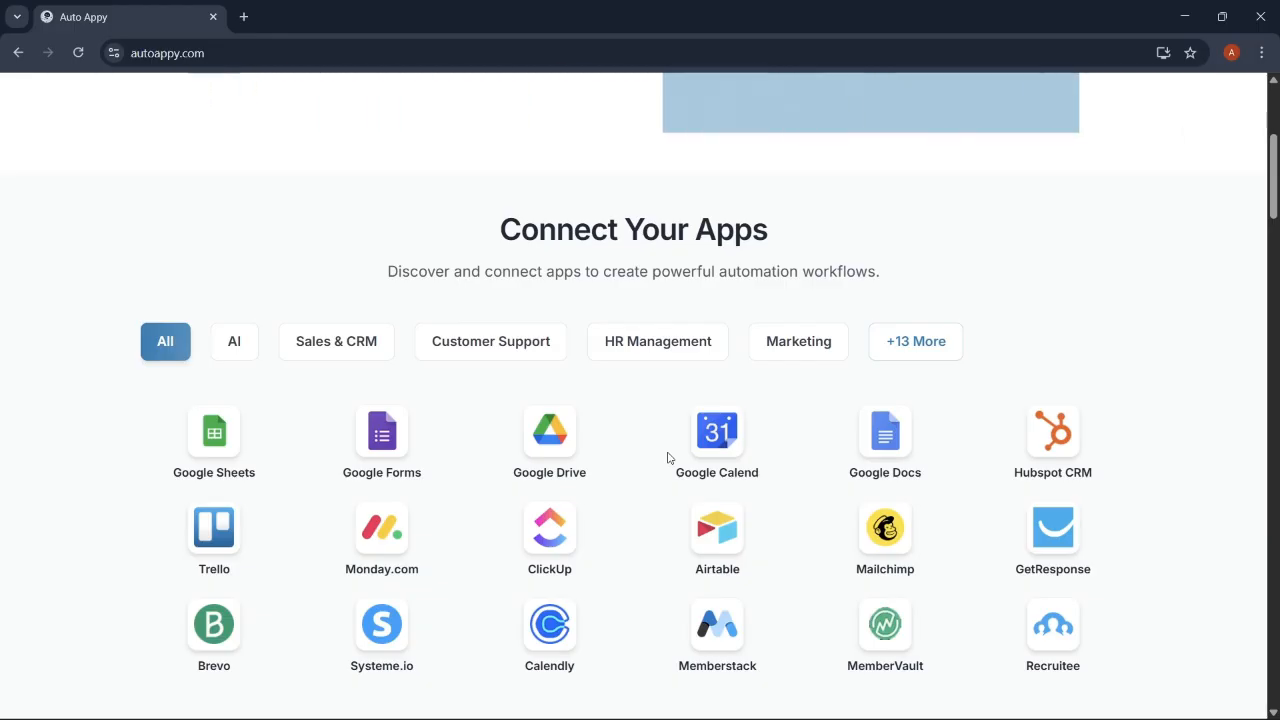
scroll(669, 458, down, 2)
scroll(669, 458, down, 2)
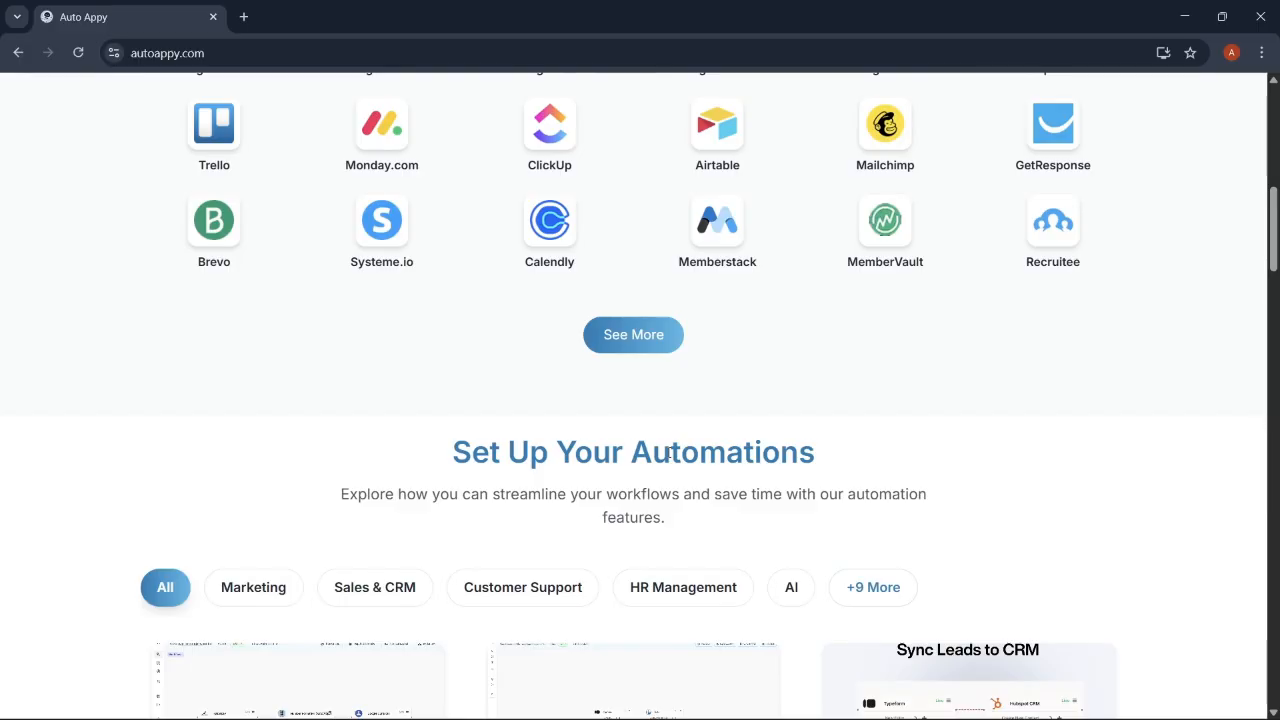
scroll(669, 458, down, 2)
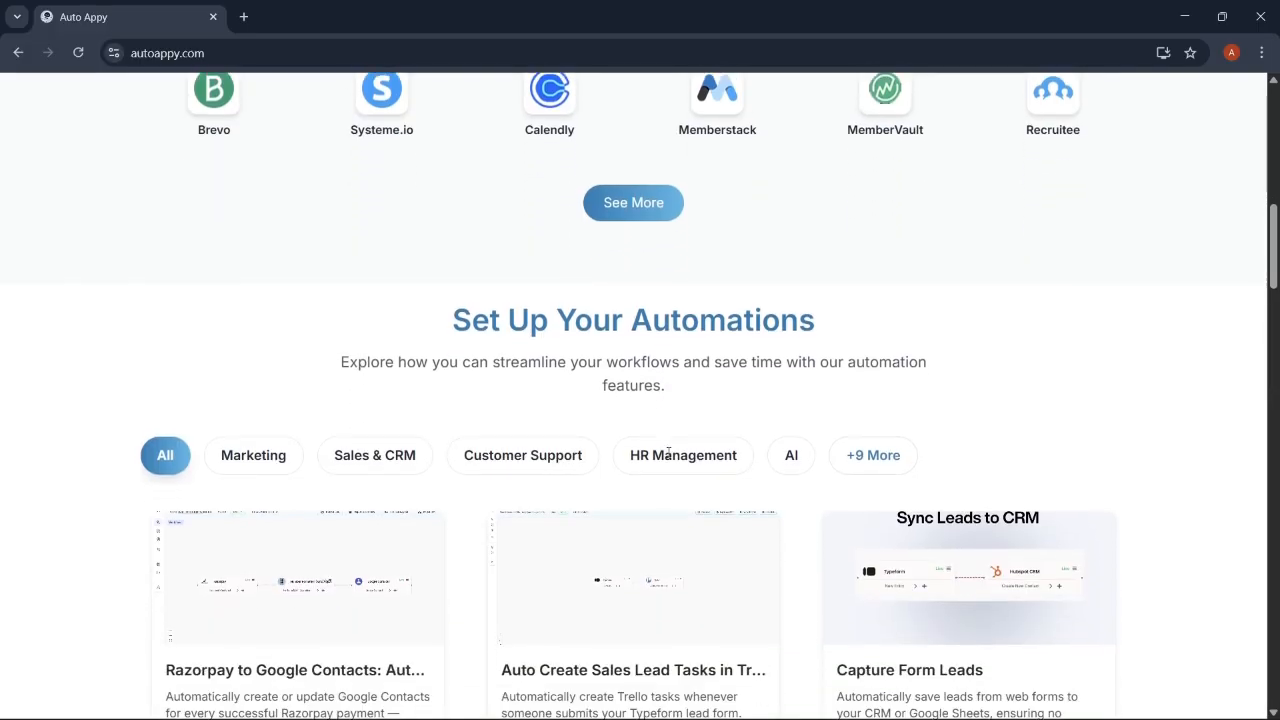
scroll(669, 458, down, 1)
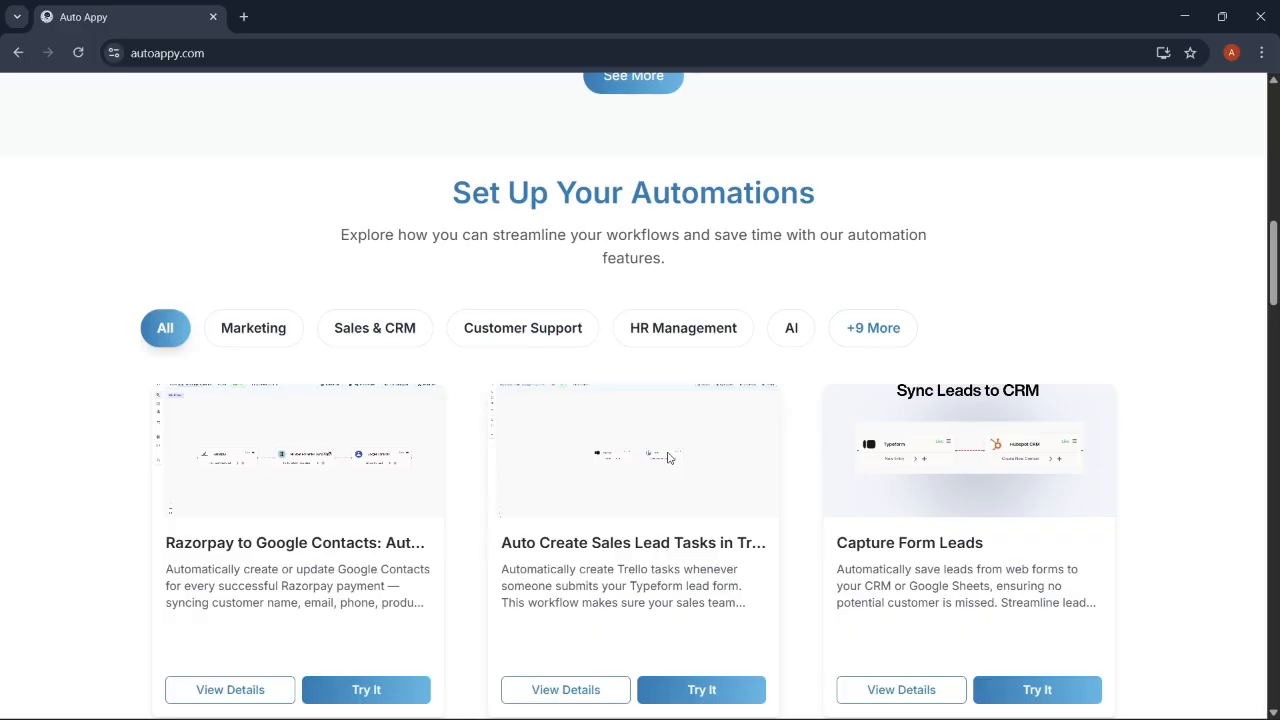
scroll(669, 458, down, 1)
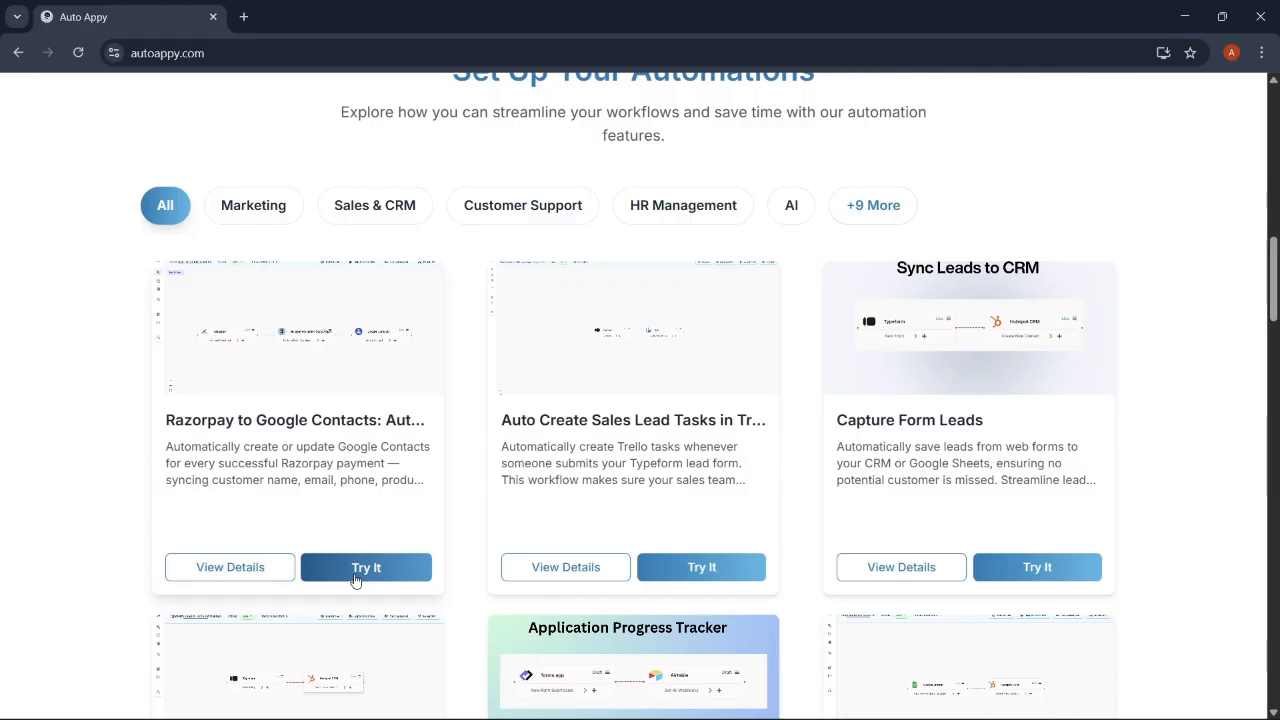
scroll(520, 600, down, 10)
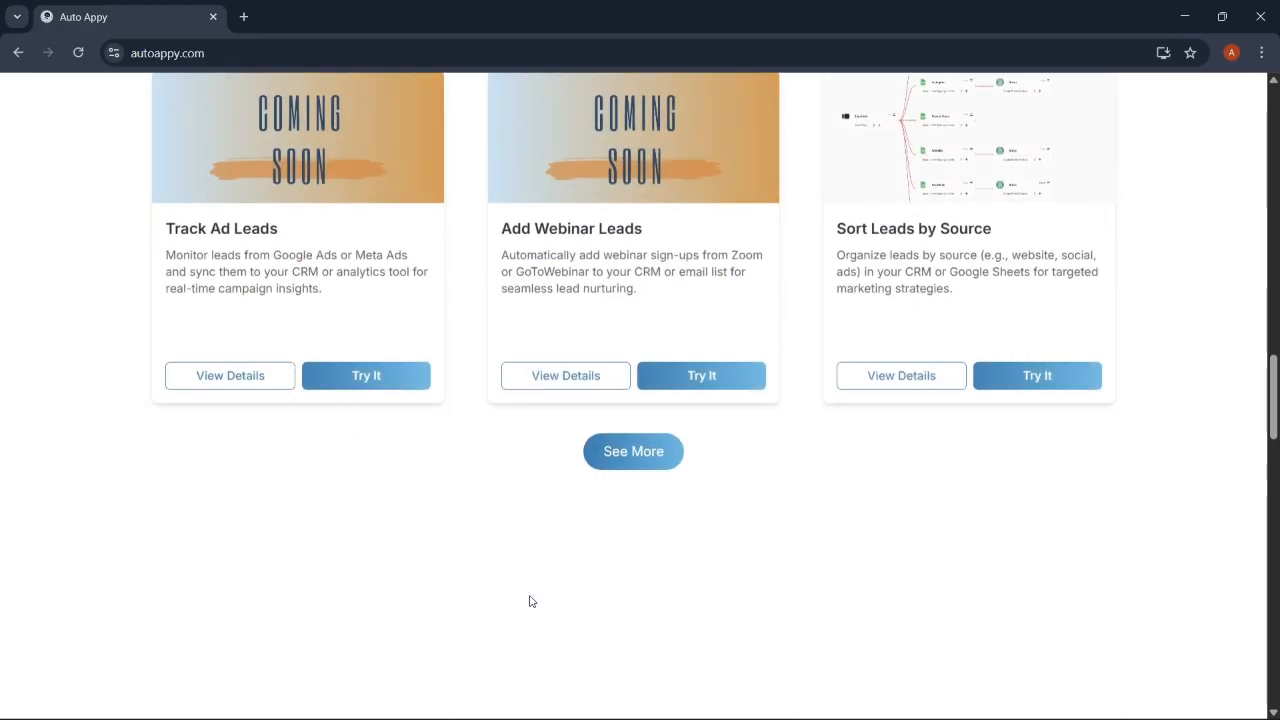
Scroll down to read the Starter, Essential and Professional plans, then return to the top.
scroll(530, 601, down, 10)
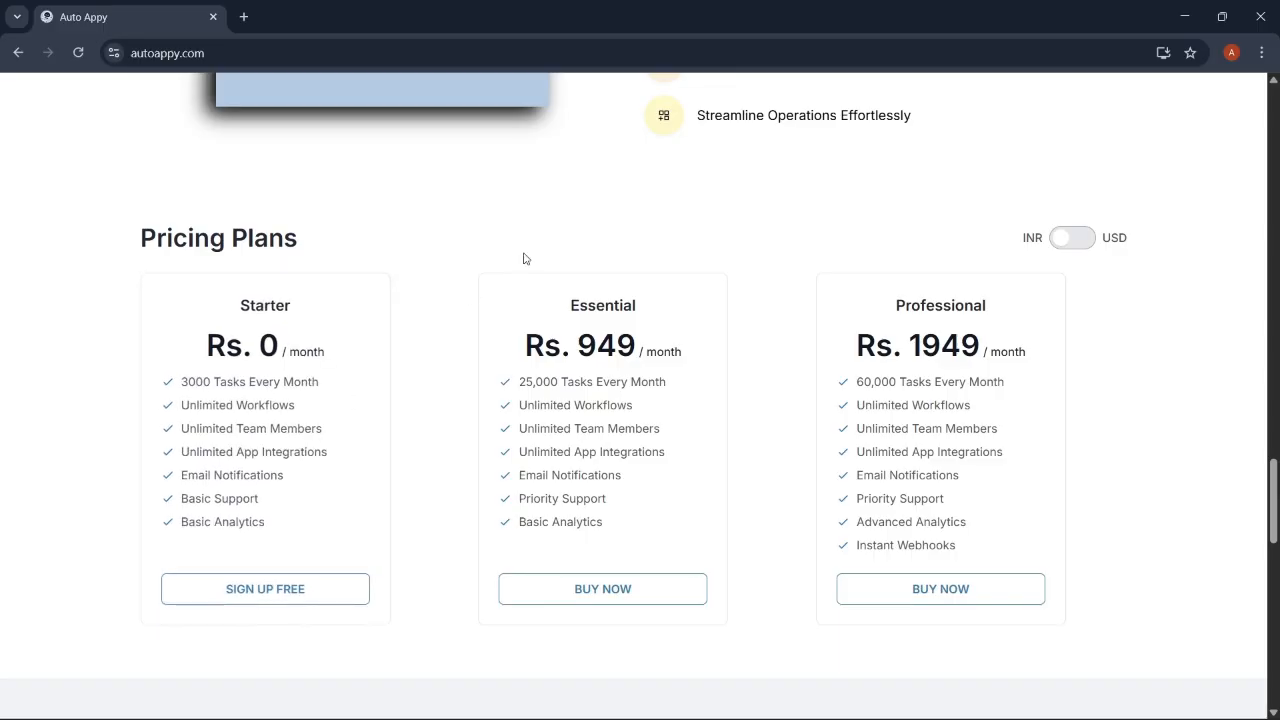
scroll(523, 257, up, 5)
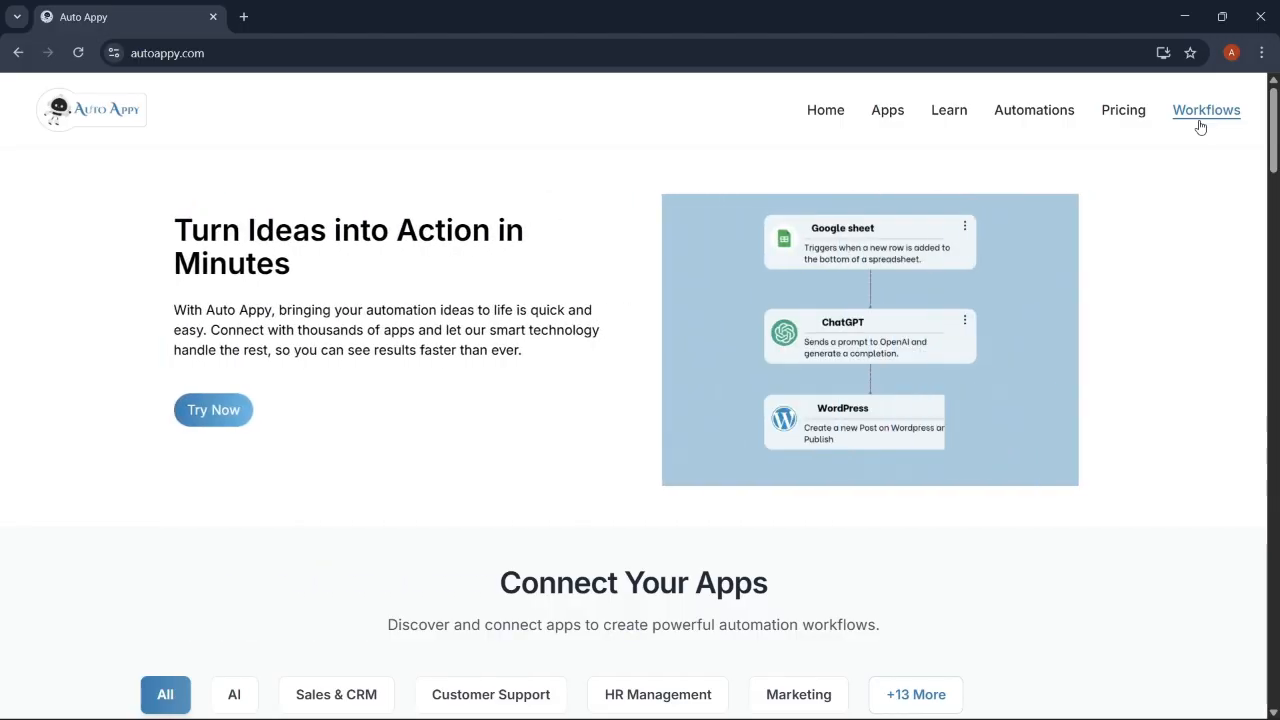
Add and save a workflow named 'Auto include customers to private telegram channels using stripe payments'.
click(1200, 126)
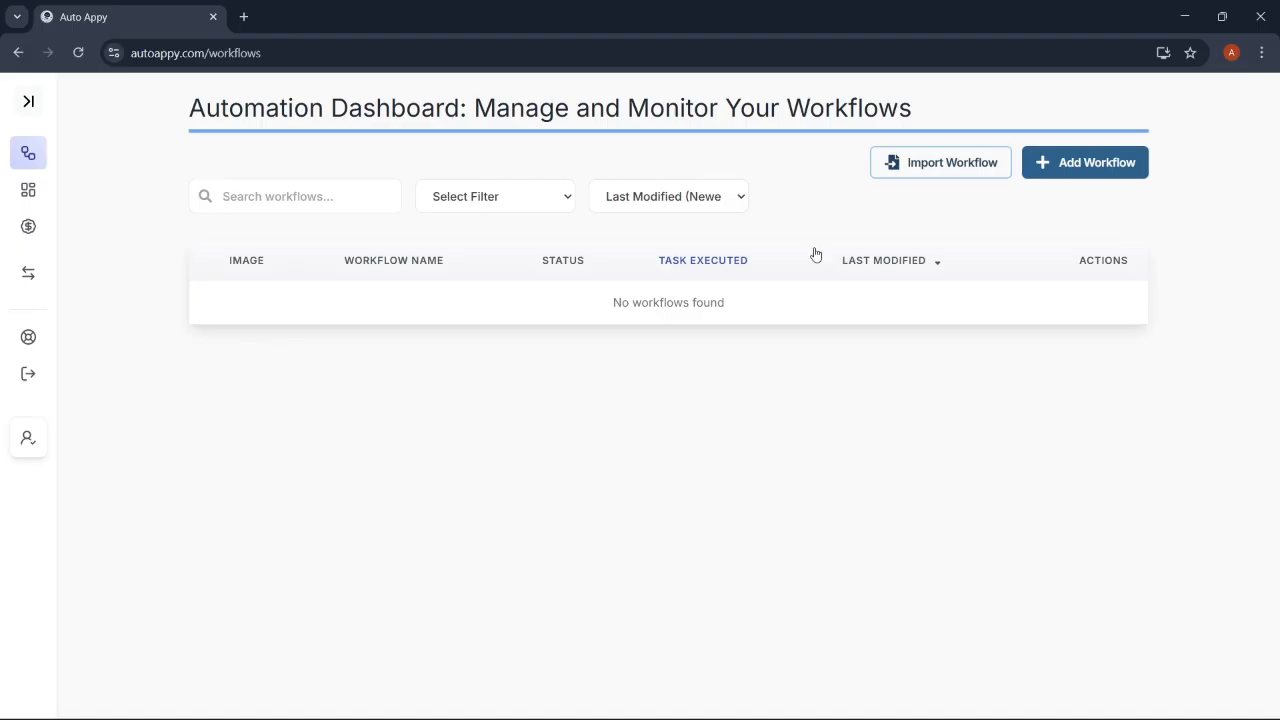
click(1098, 161)
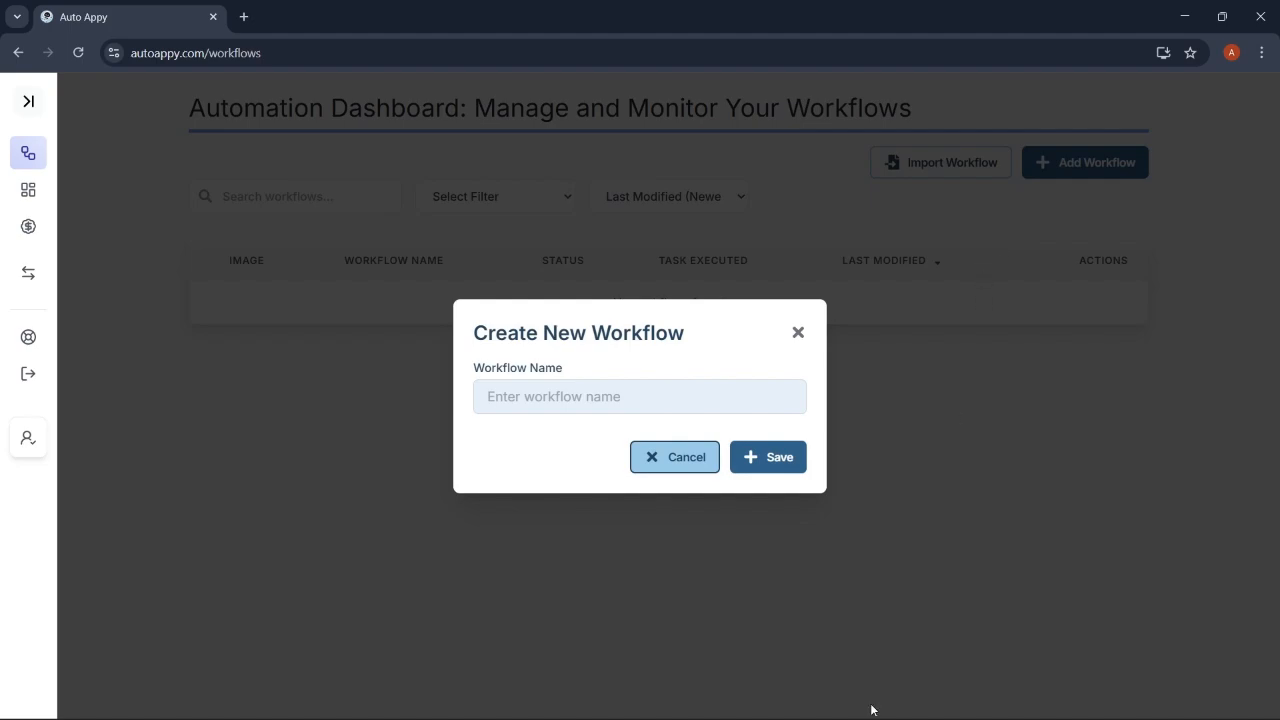
click(621, 396)
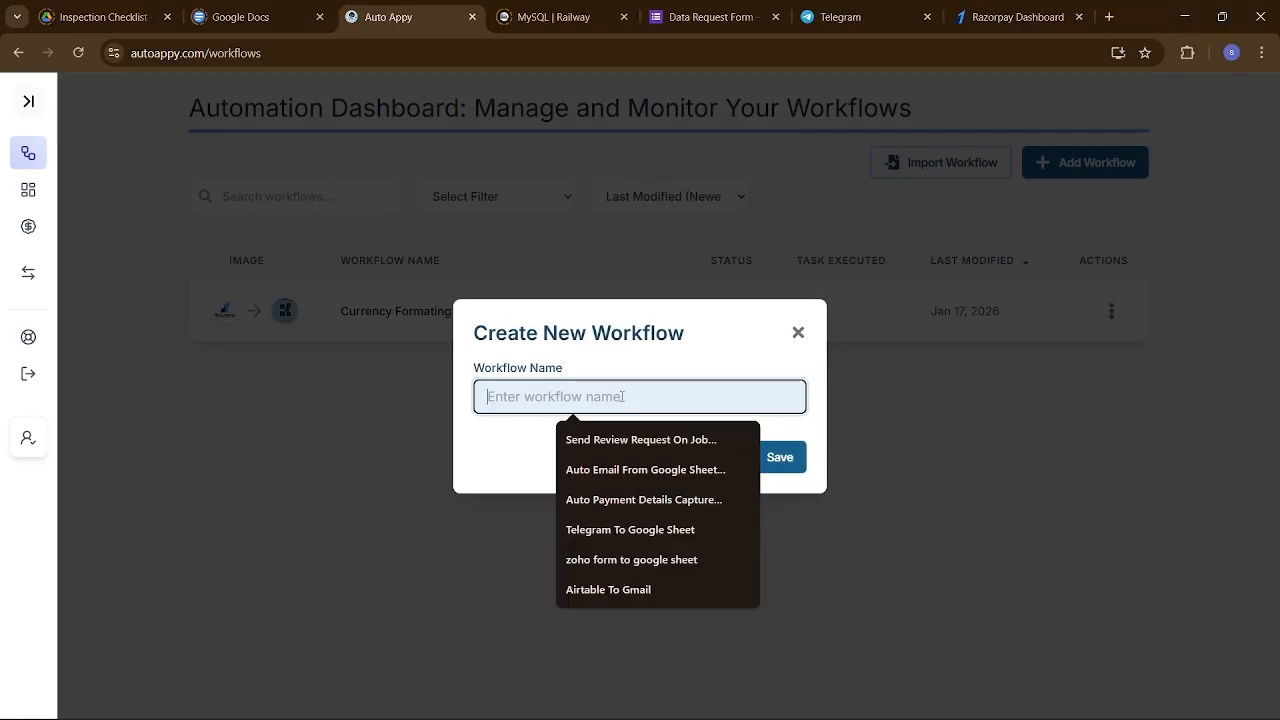
text(Aut)
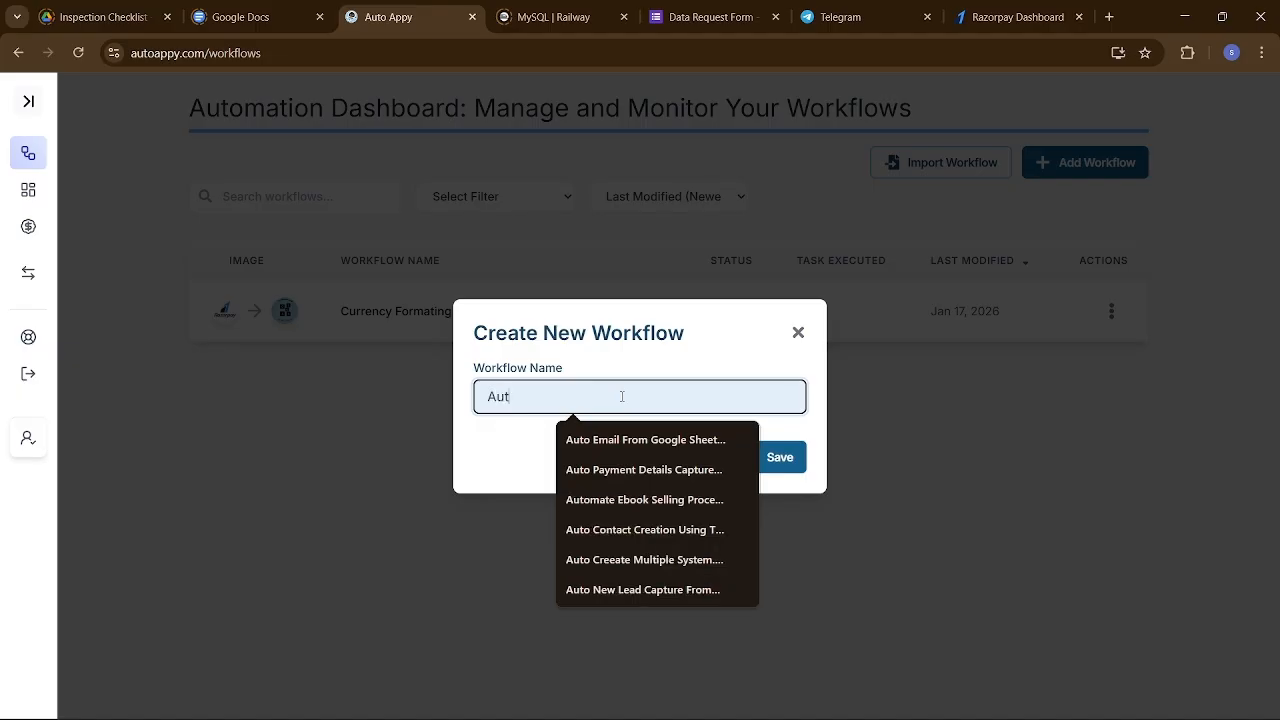
text(o inclu)
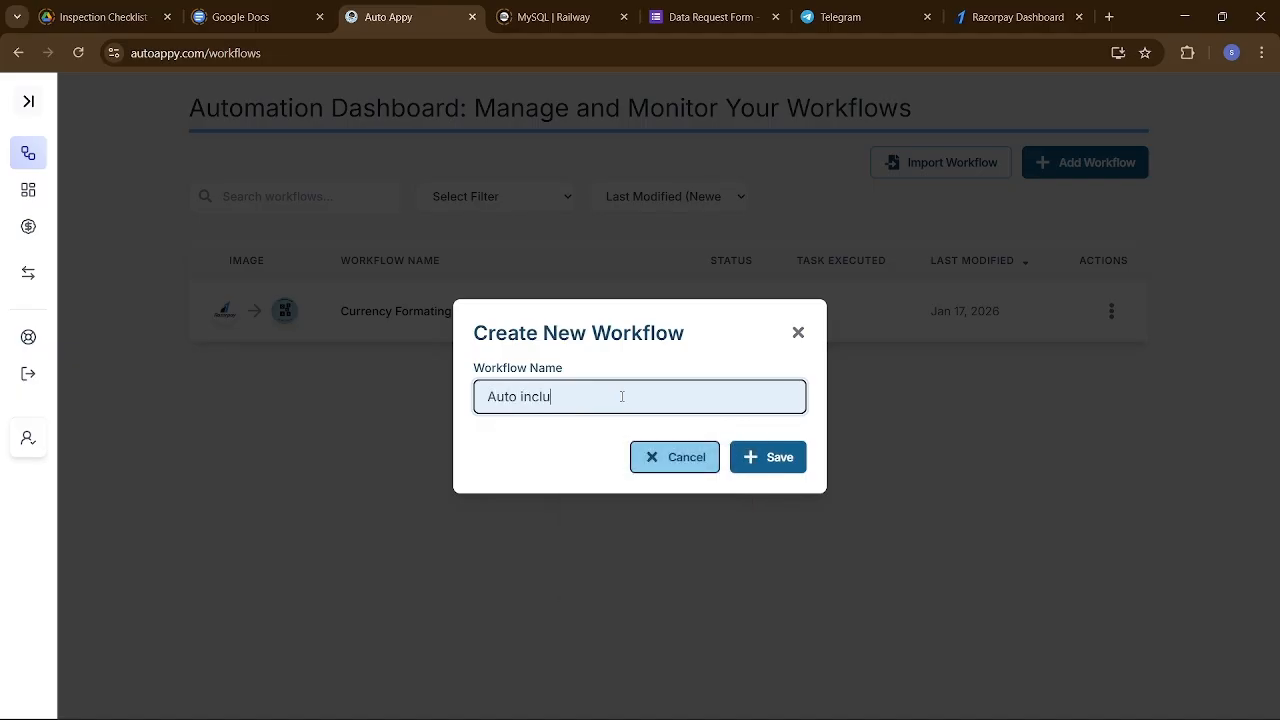
text(de customers to private telegram c)
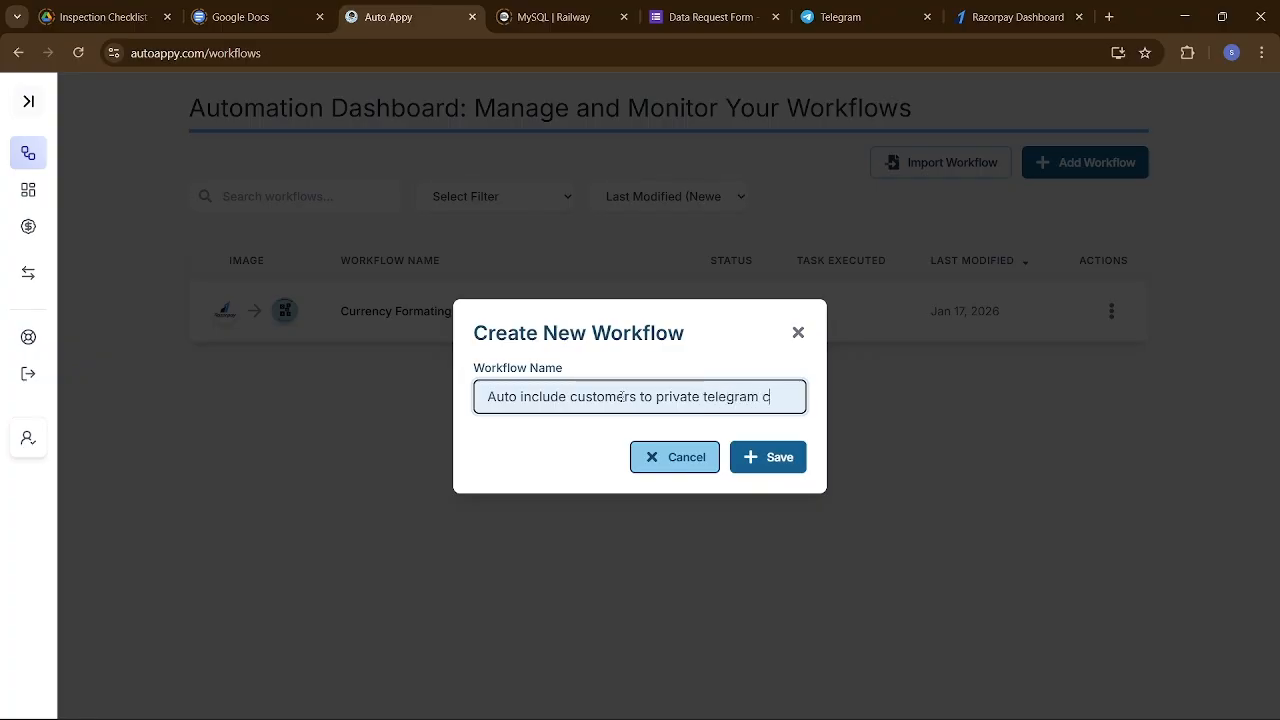
text(hannels)
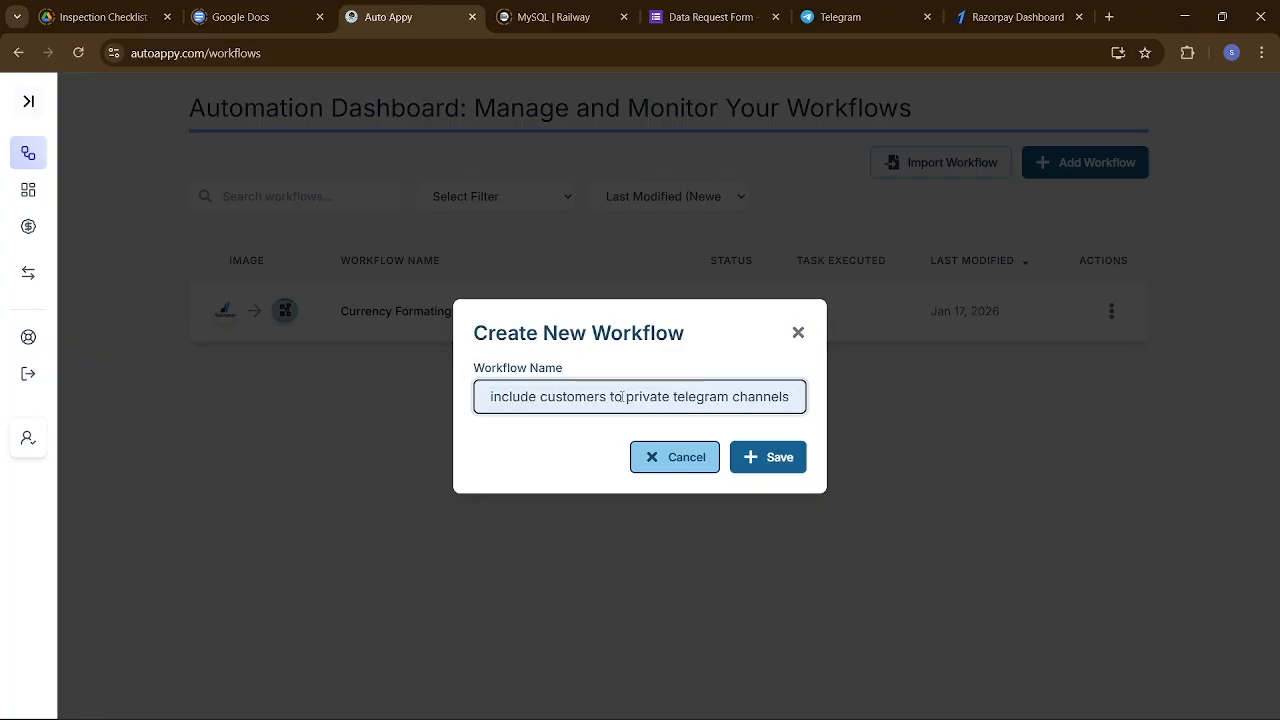
text( usin)
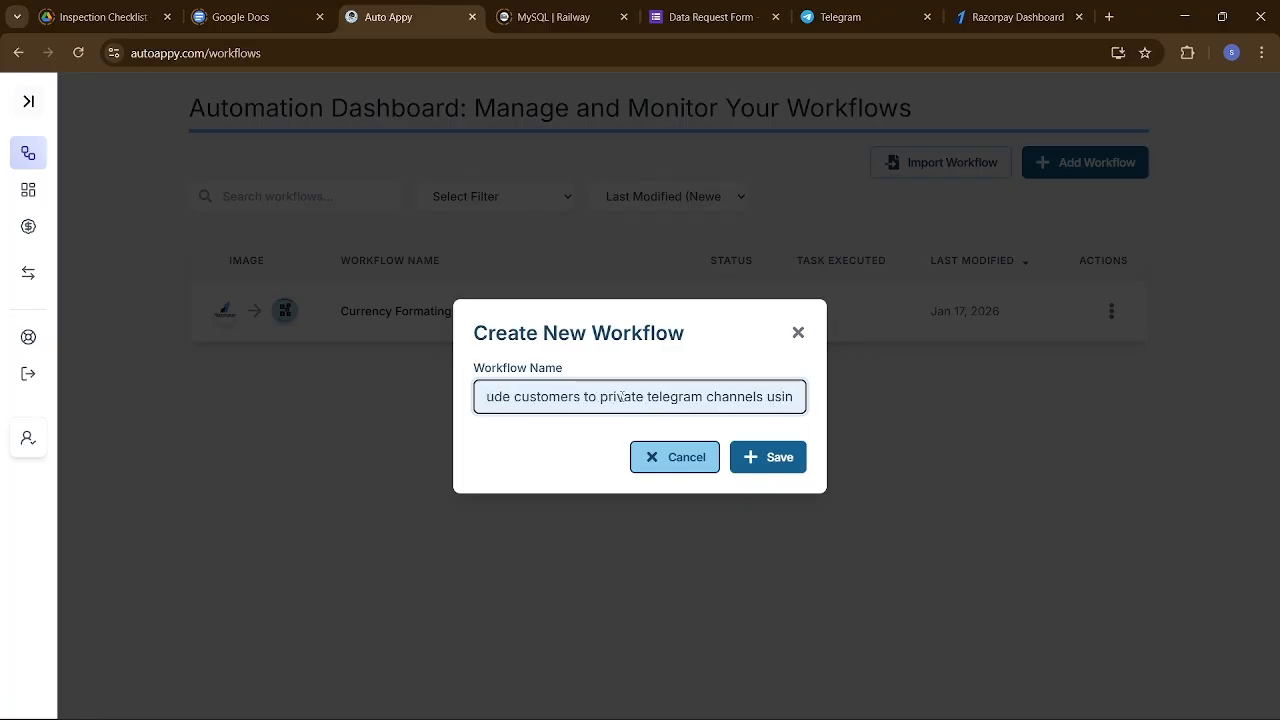
text(g)
text( str)
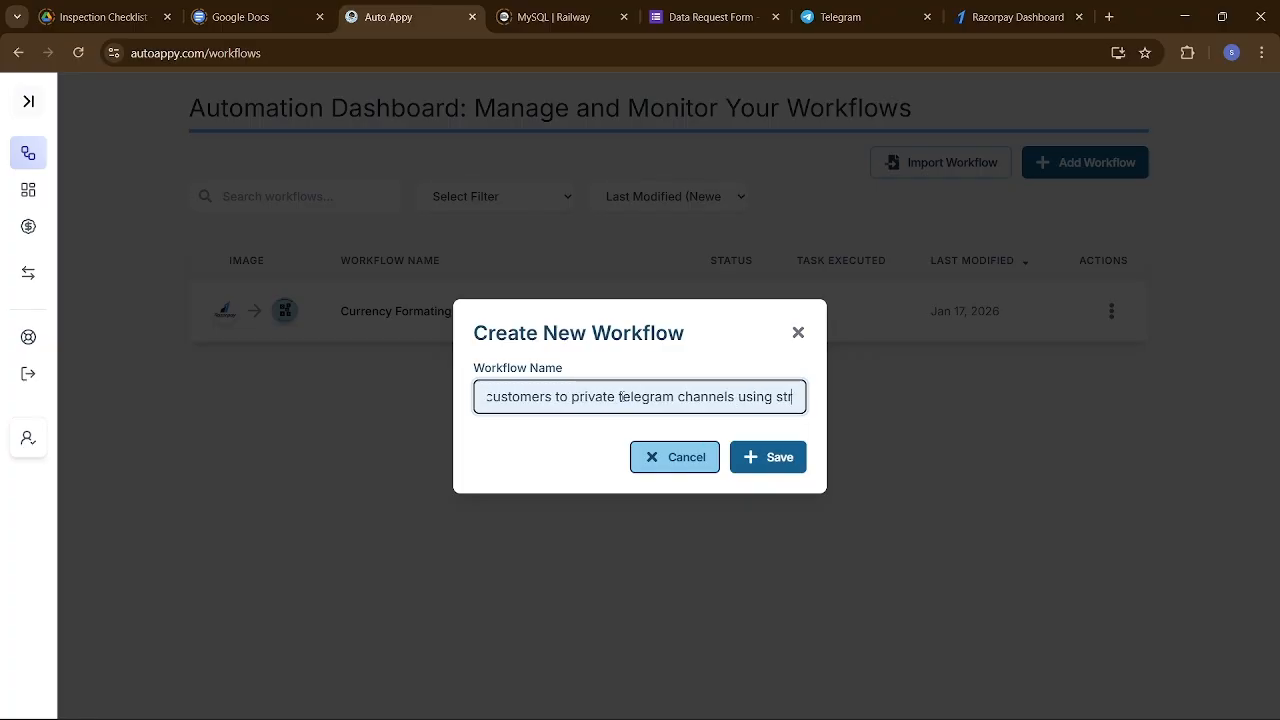
text(ipe payments)
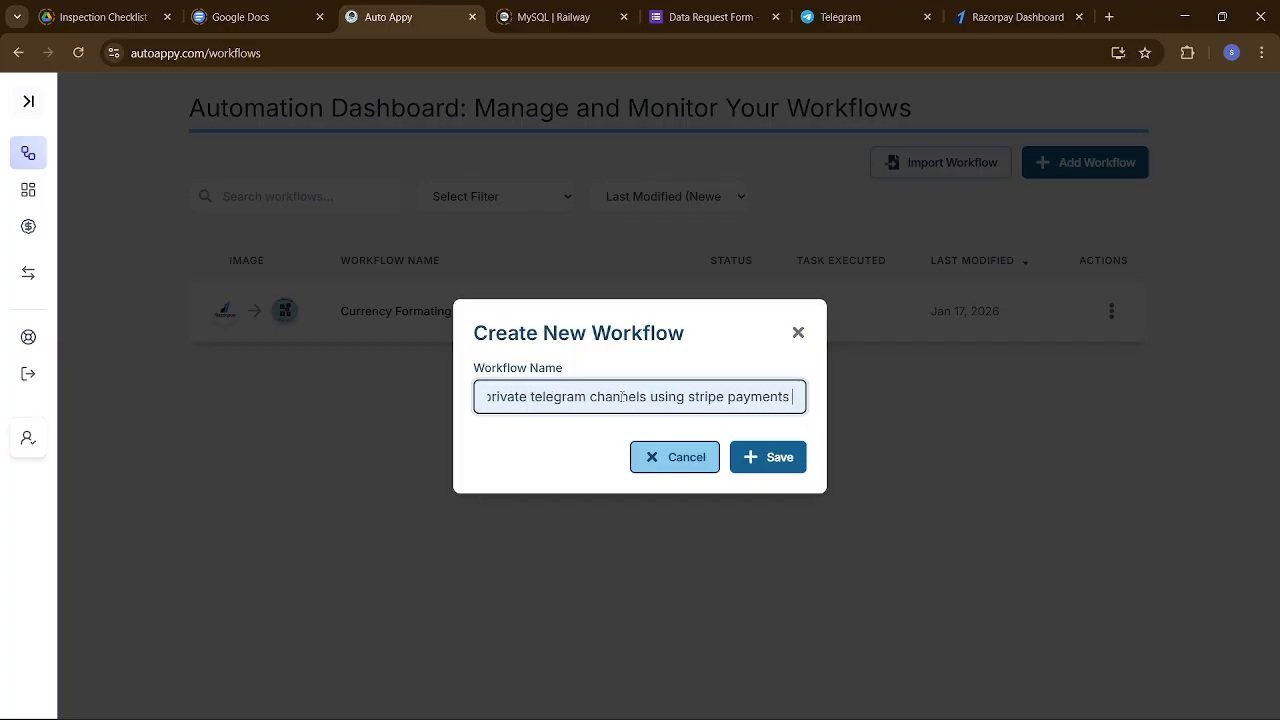
click(760, 457)
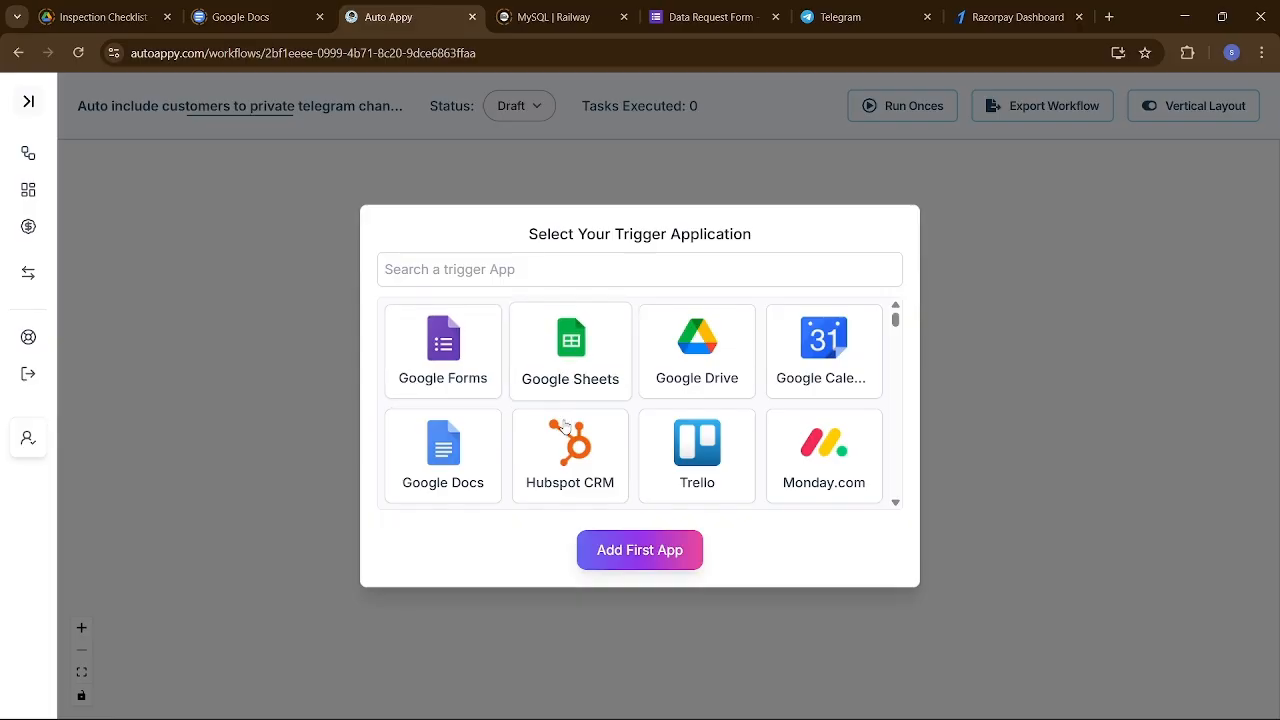
Add Stripe as the first app with the New Charge task type.
click(513, 279)
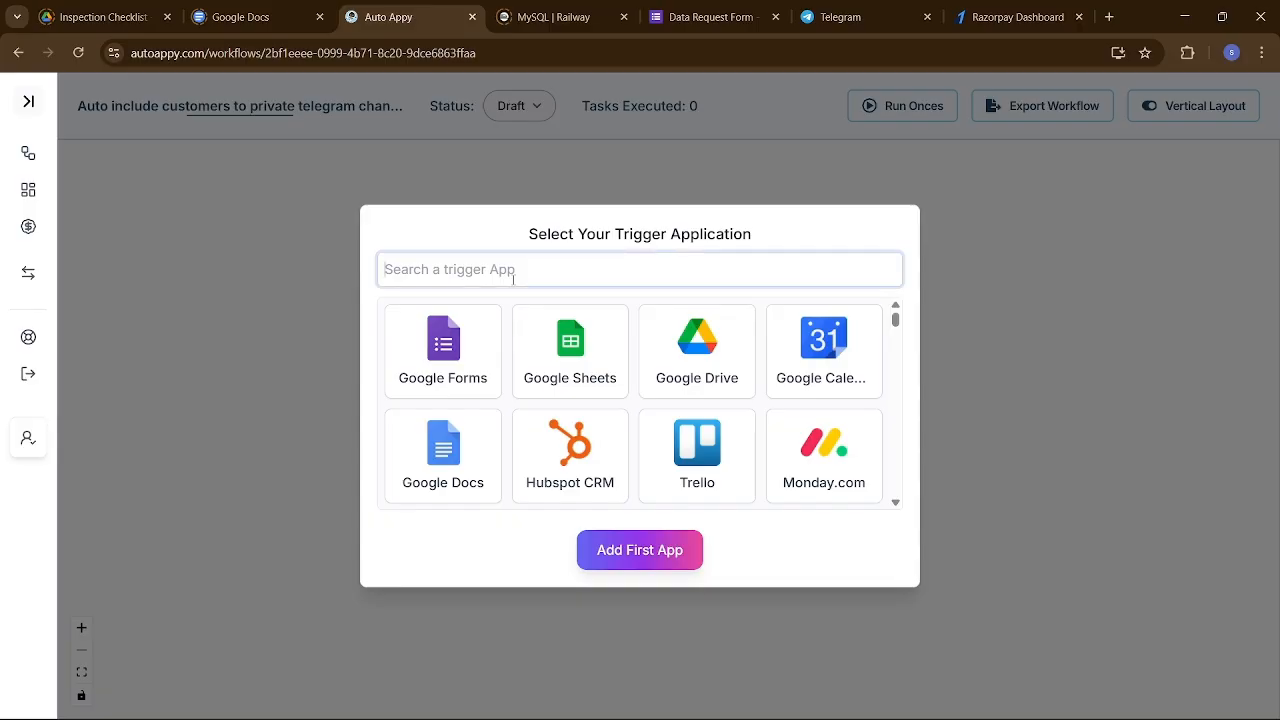
text(strip)
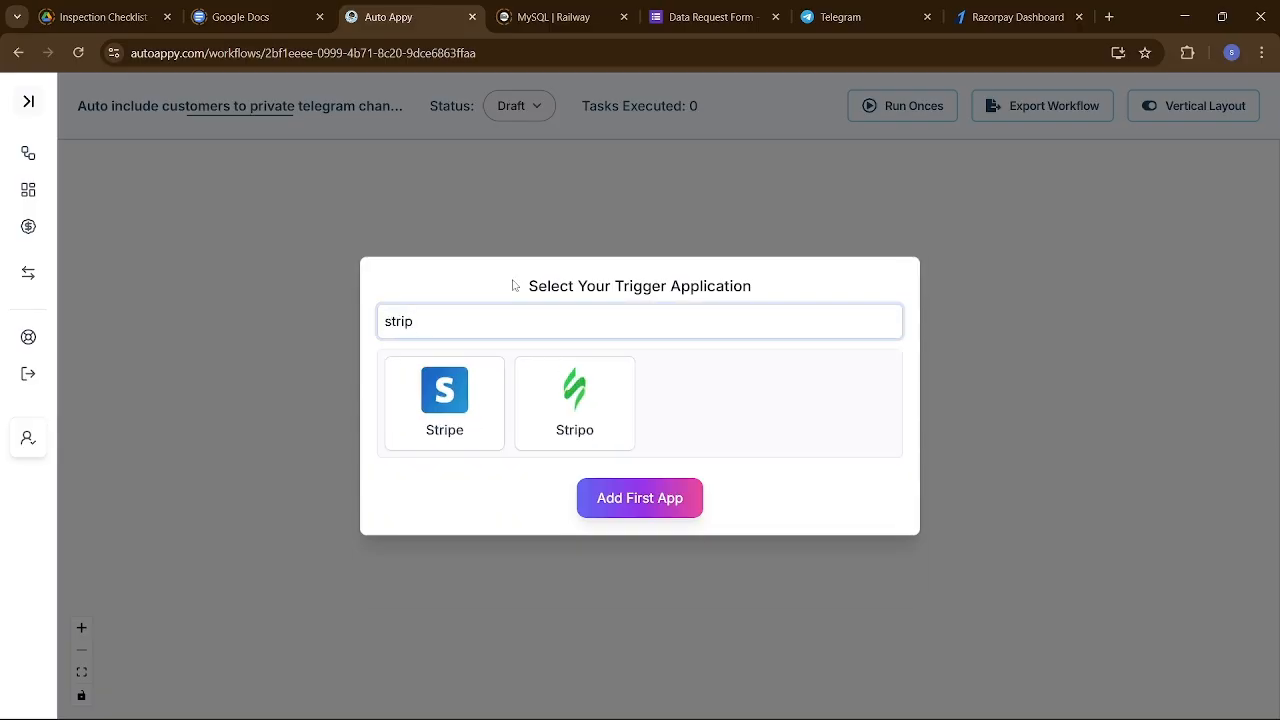
click(448, 385)
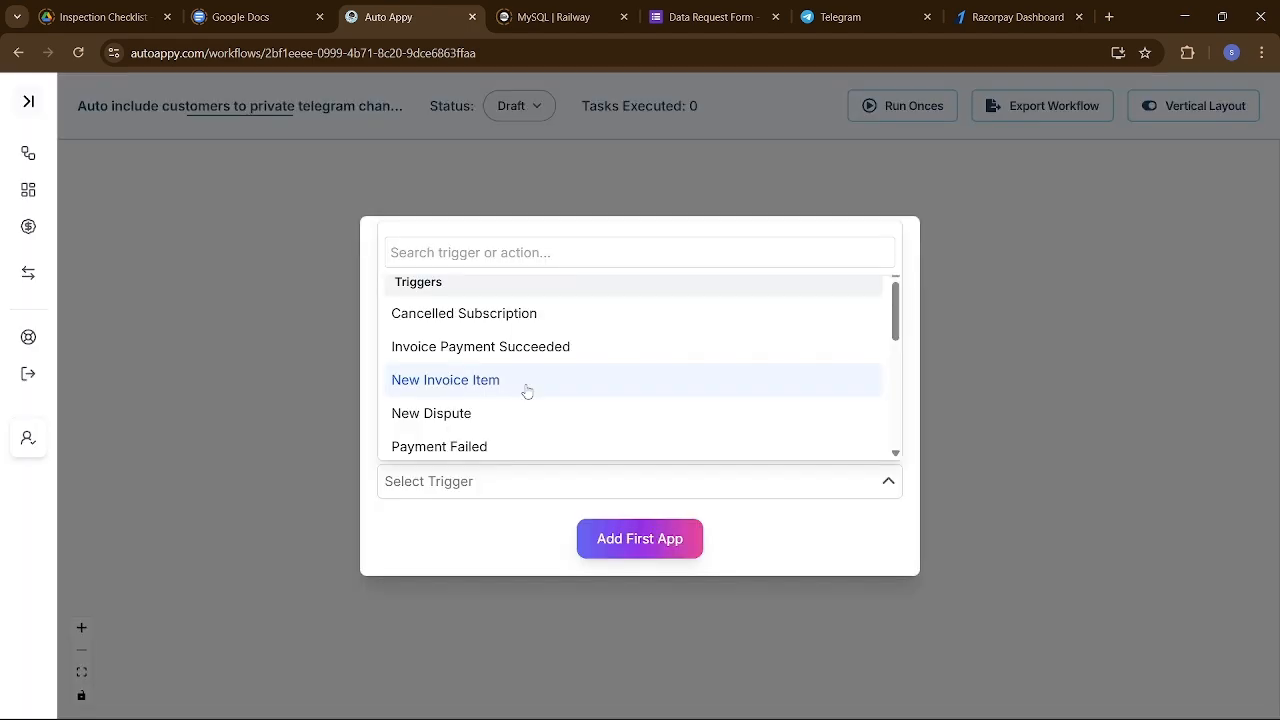
scroll(527, 391, down, 3)
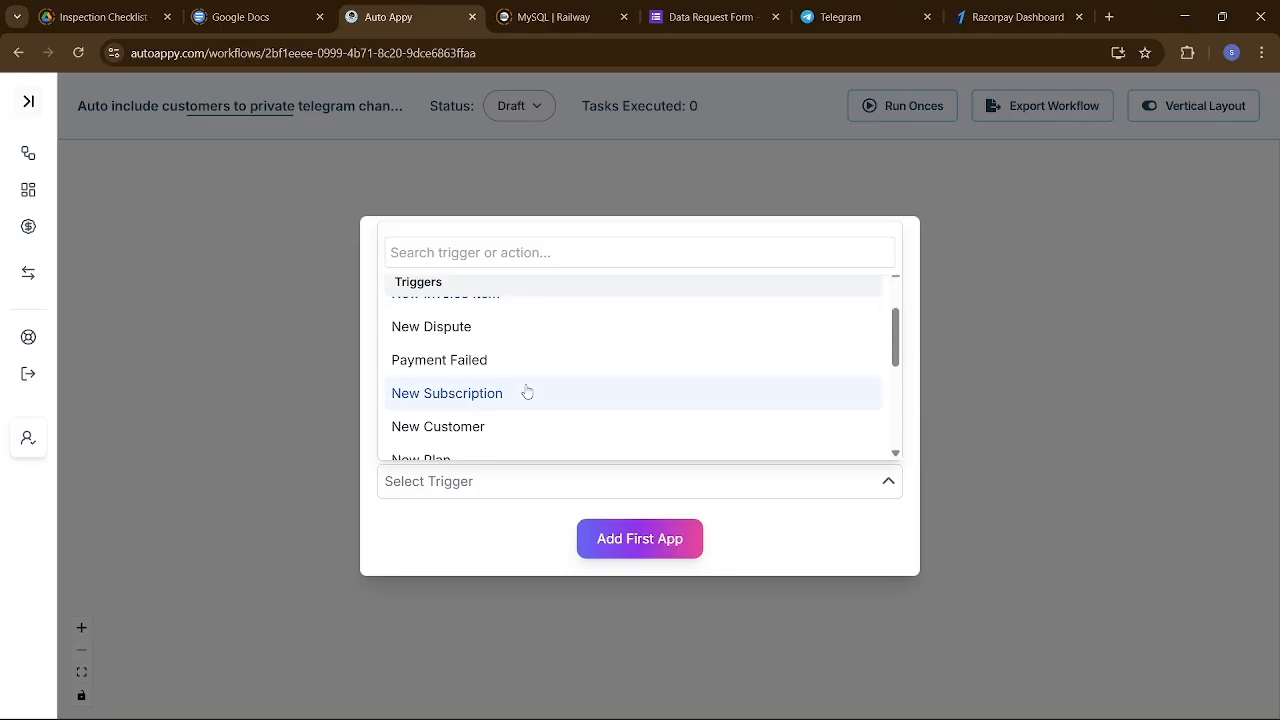
scroll(527, 391, down, 3)
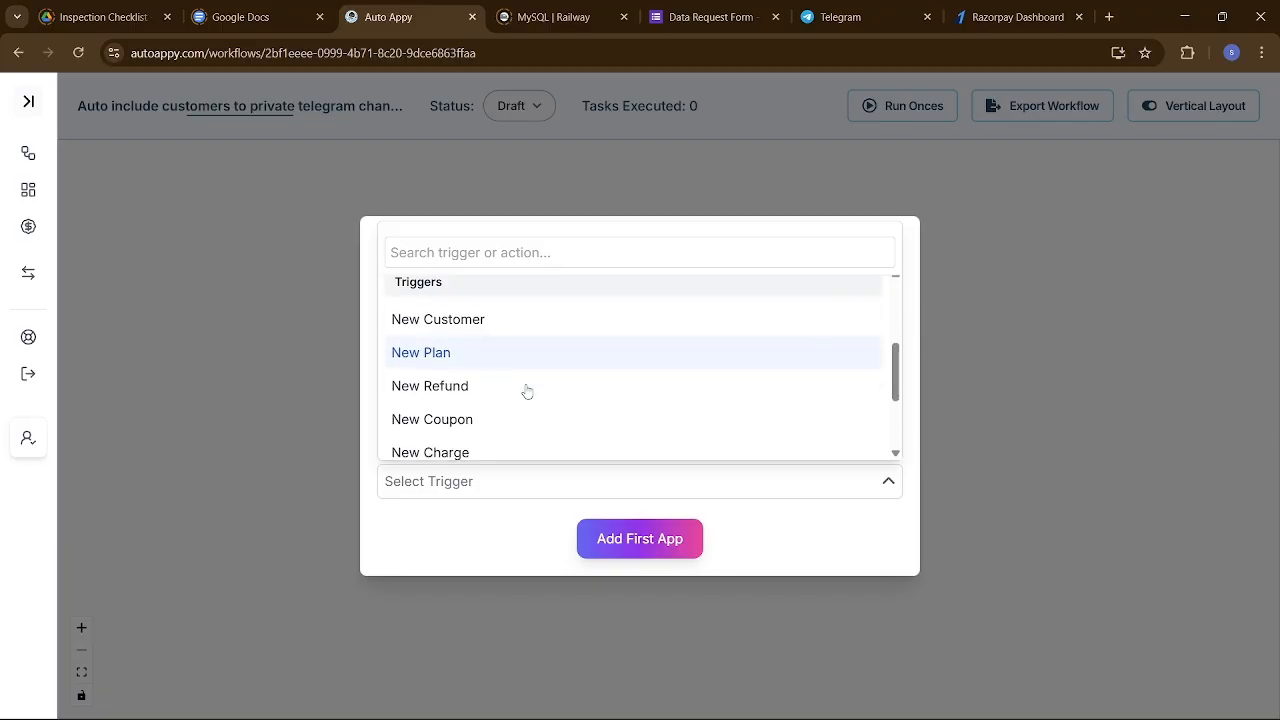
scroll(527, 391, down, 1)
click(480, 433)
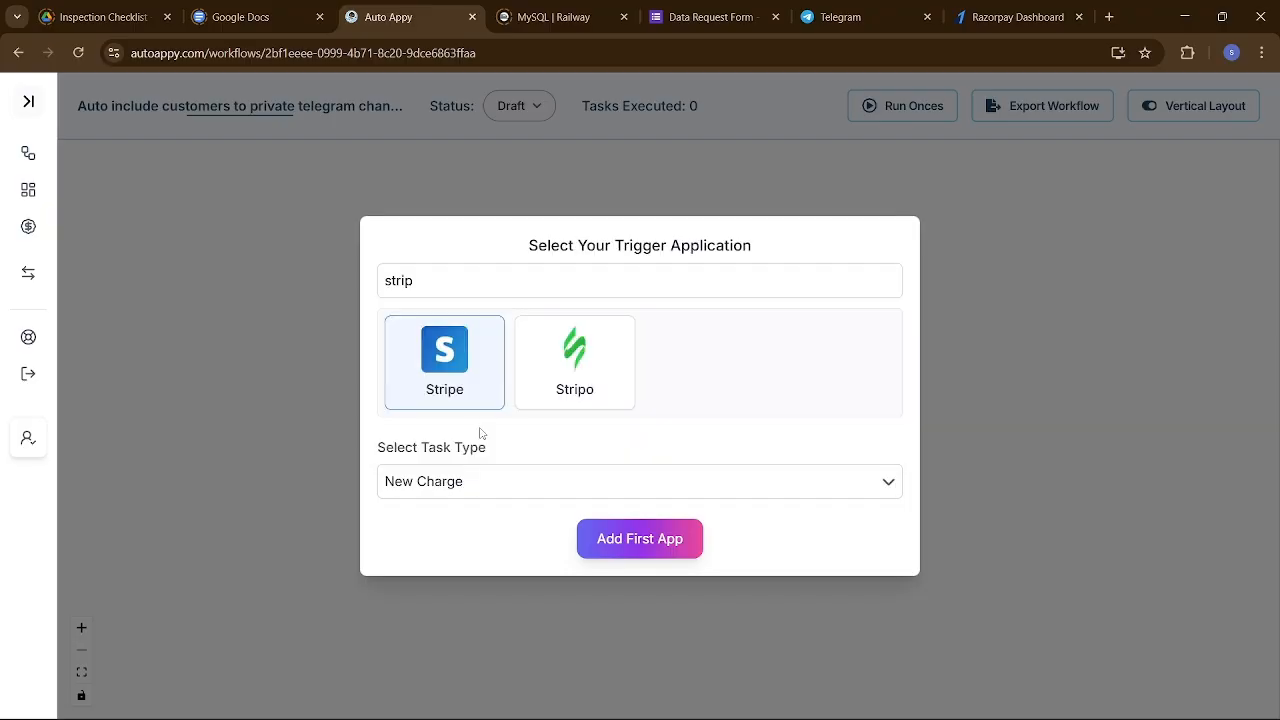
click(654, 541)
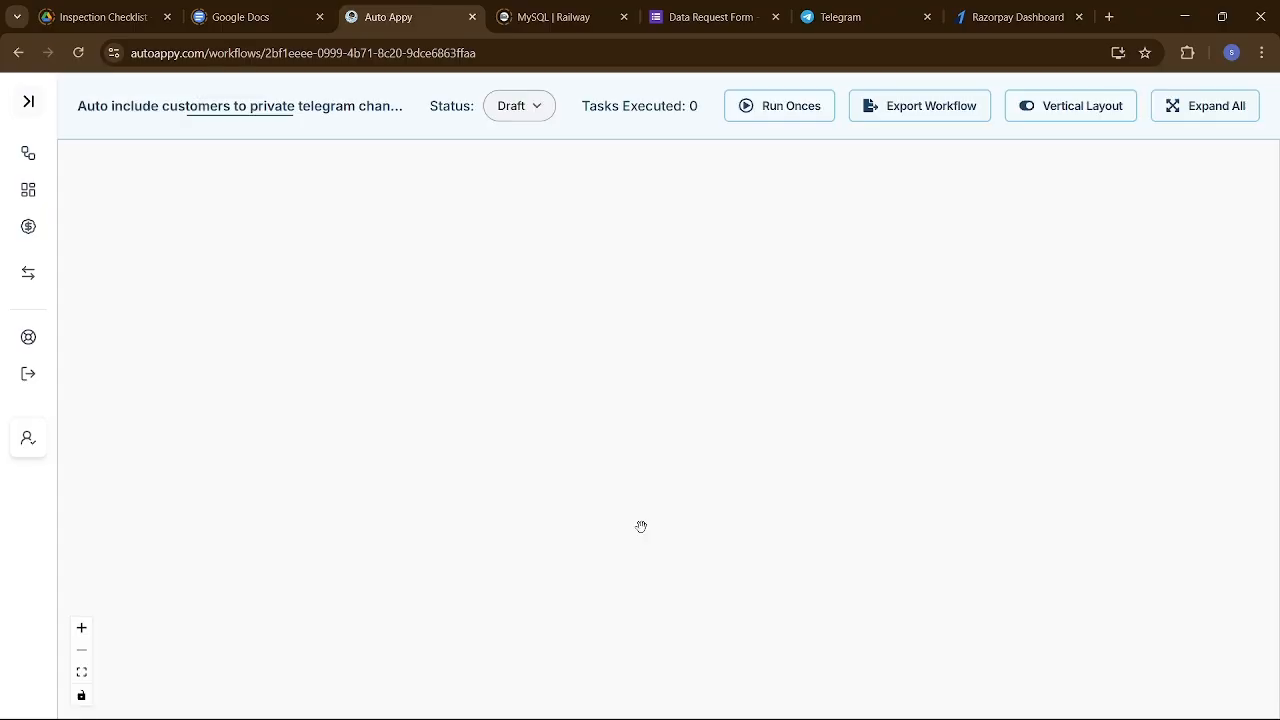
Move the Stripe node up and left on the canvas and open its setup details.
click(642, 420)
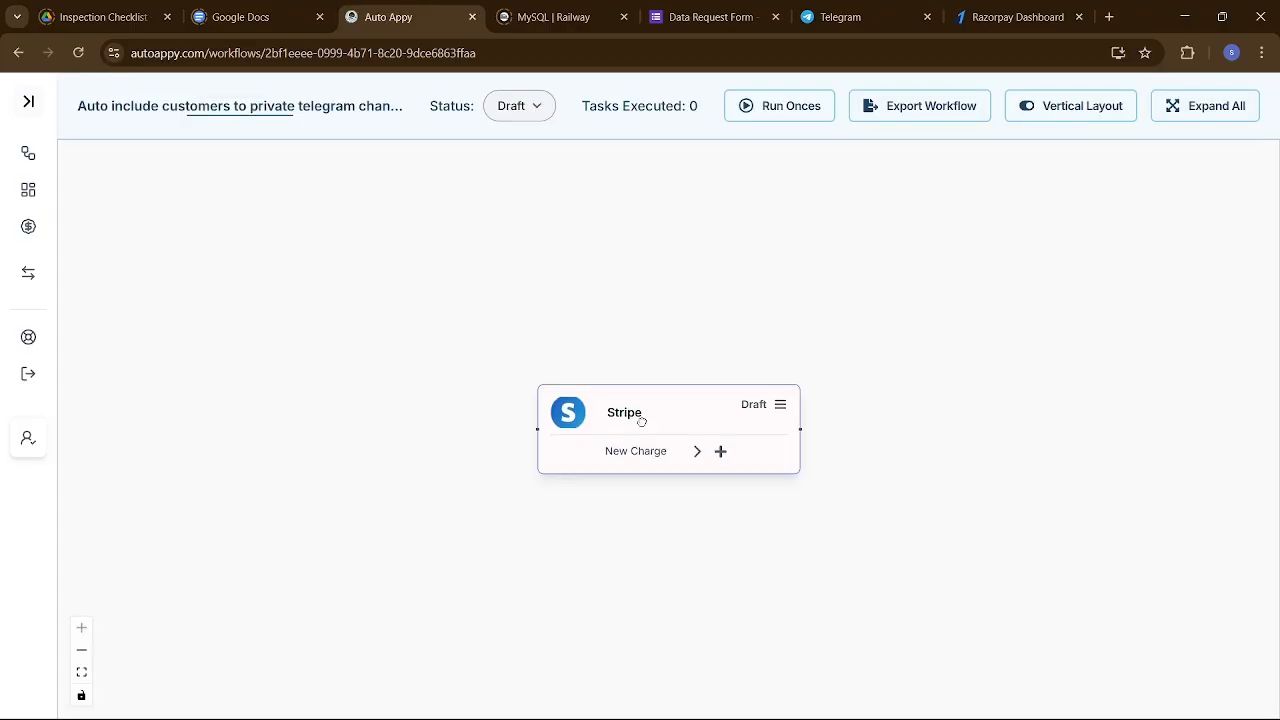
drag(642, 420, 521, 388)
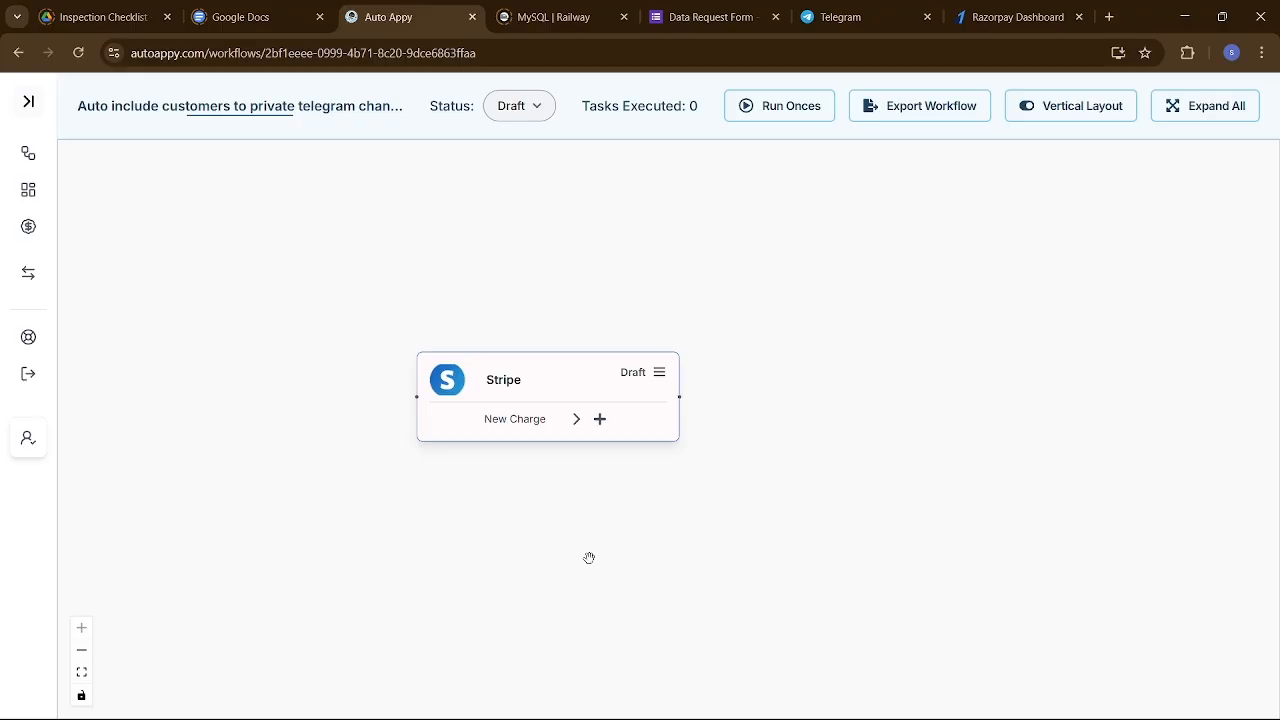
click(661, 375)
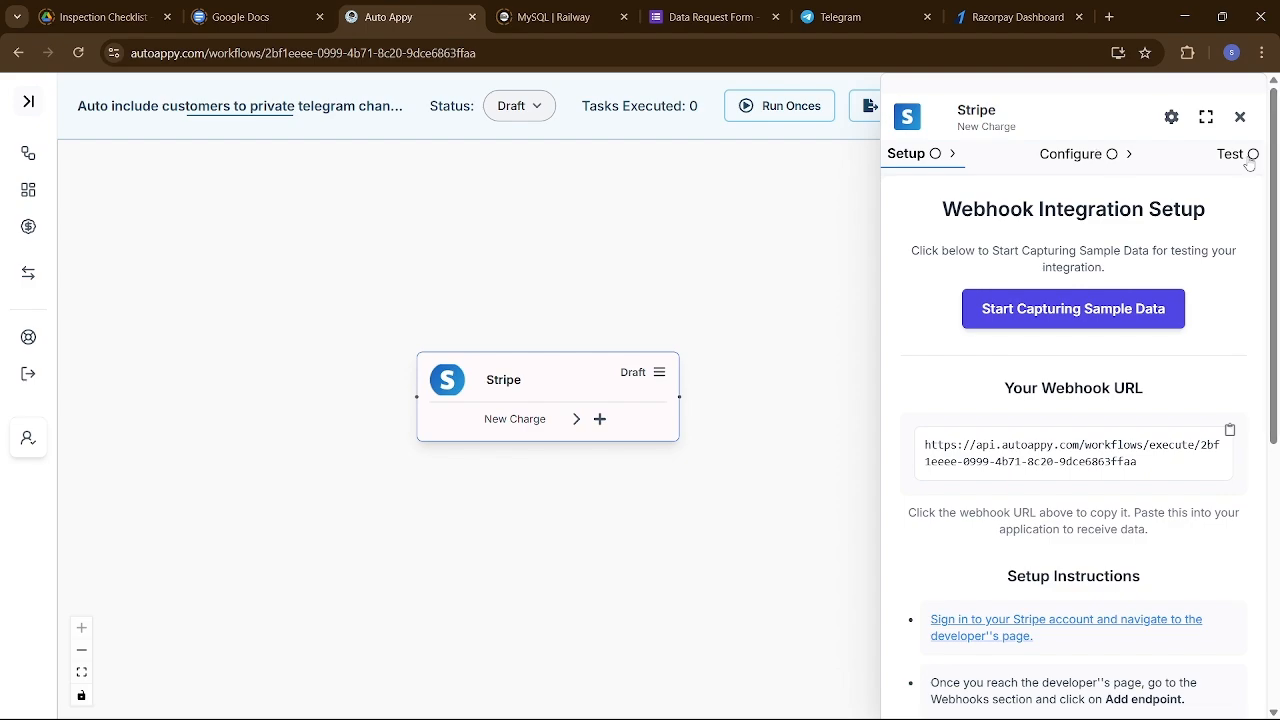
Copy the Stripe webhook URL and read through the setup instructions.
scroll(1190, 352, down, 2)
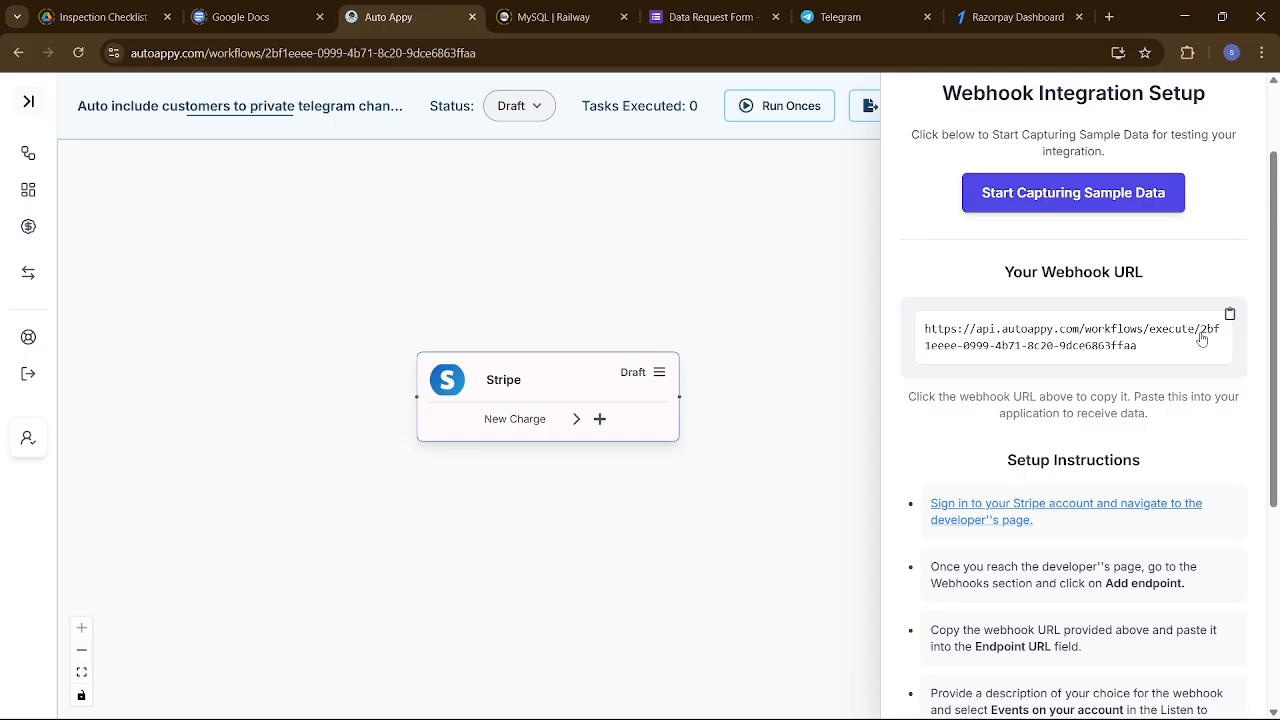
click(1229, 316)
scroll(1140, 530, down, 2)
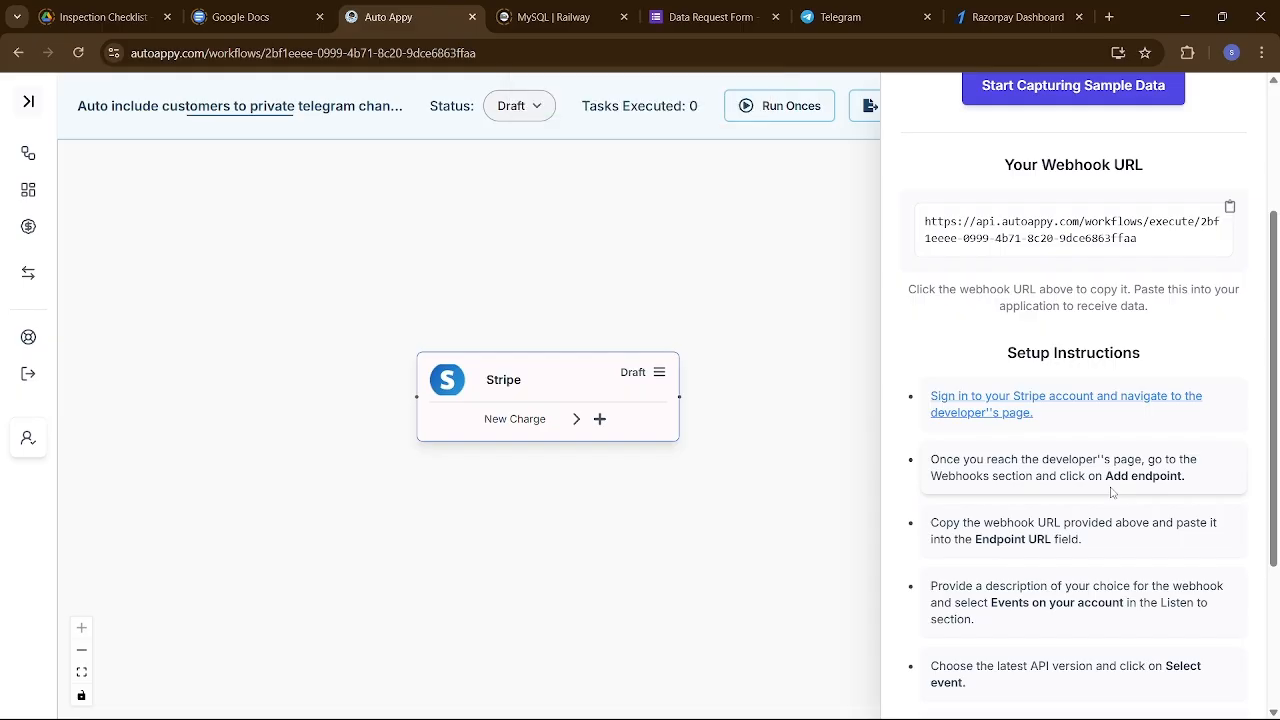
scroll(1118, 520, down, 3)
scroll(1113, 493, down, 1)
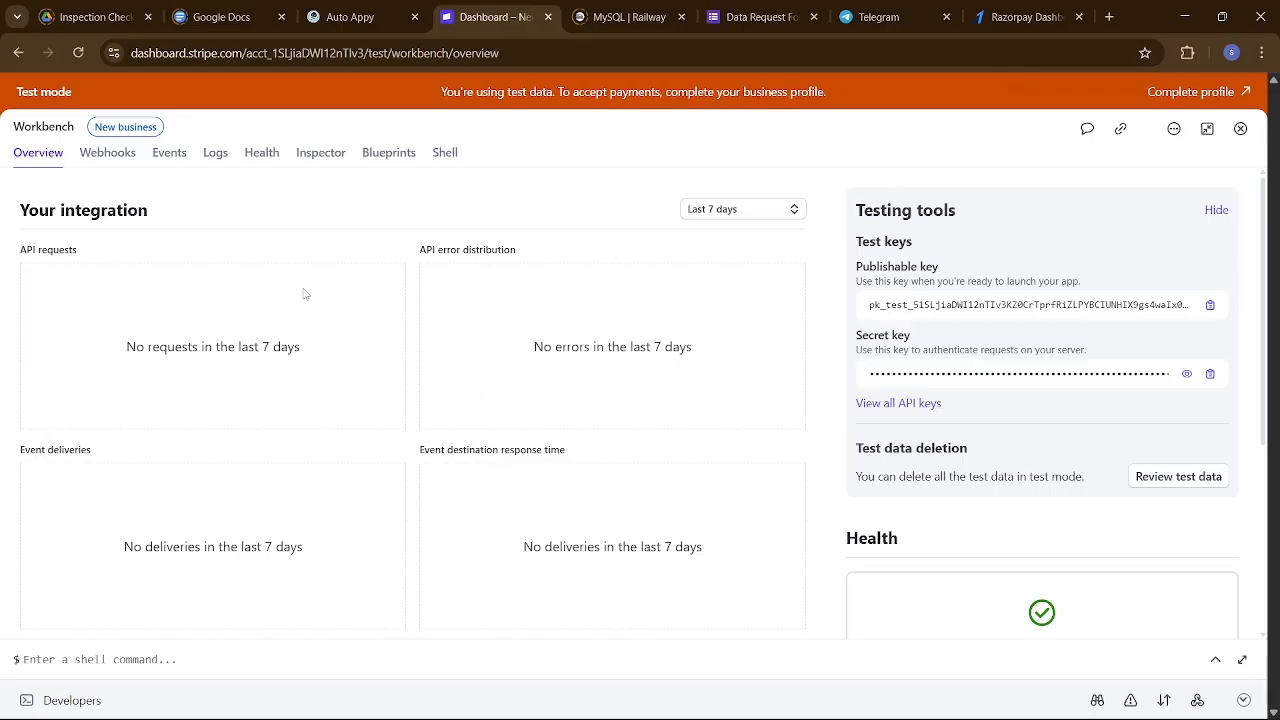
Delete the existing inspiring-harmony webhook destination from the Webhooks list.
click(118, 162)
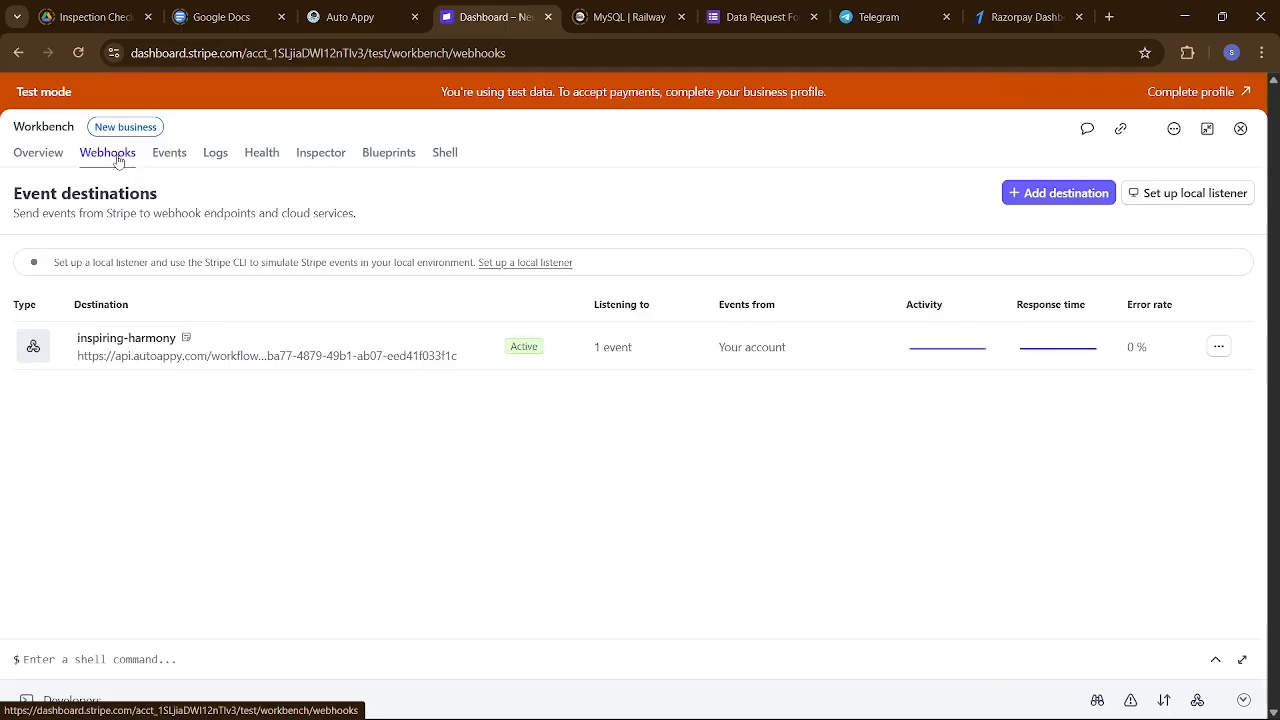
click(1217, 347)
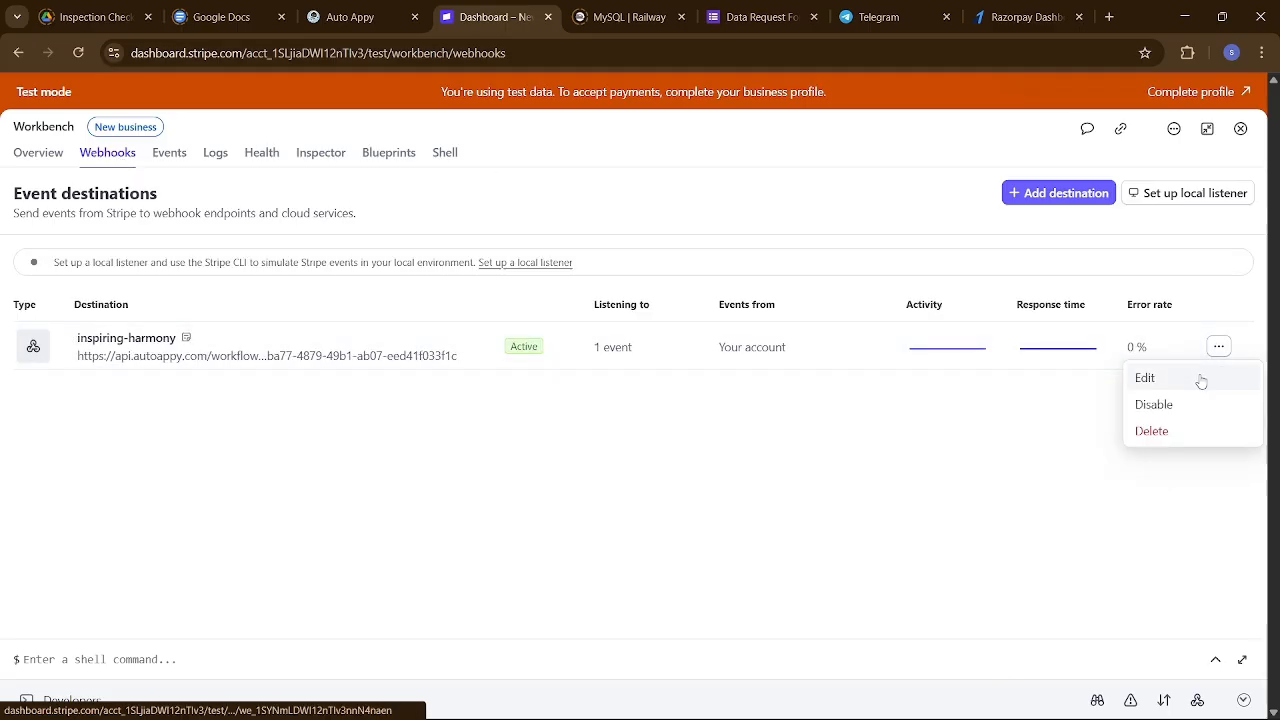
click(1170, 432)
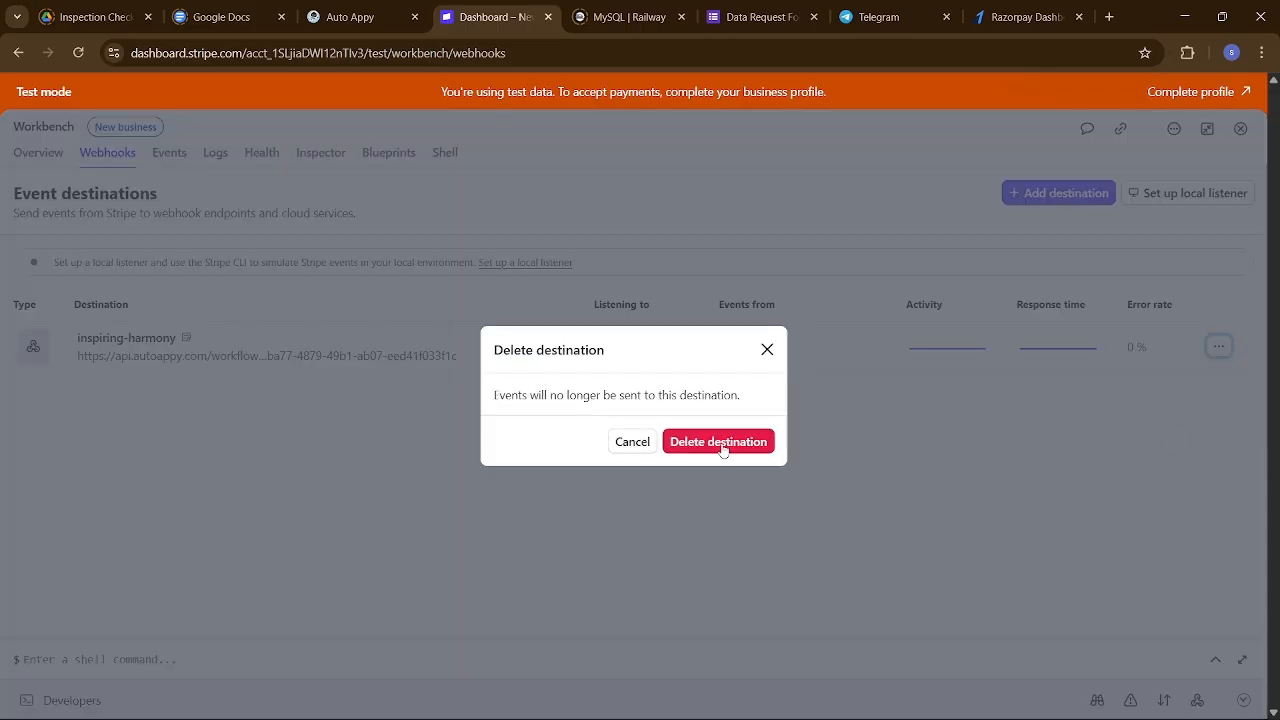
click(721, 443)
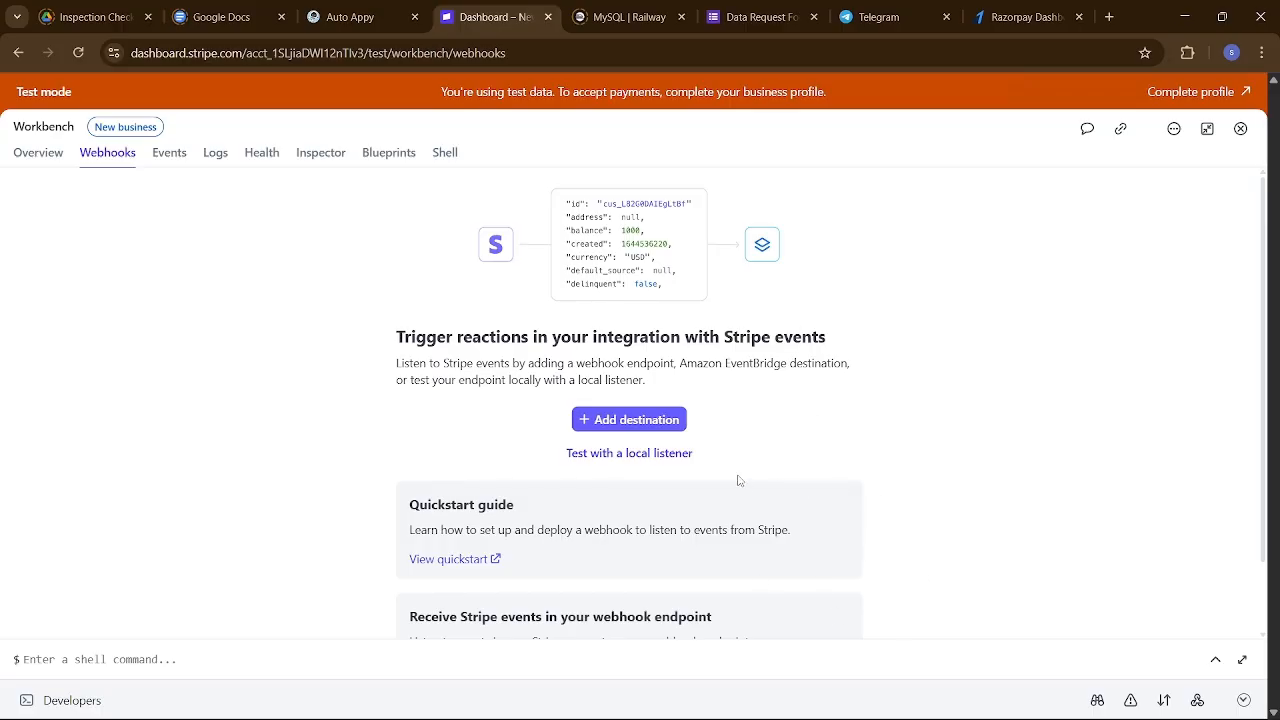
click(622, 421)
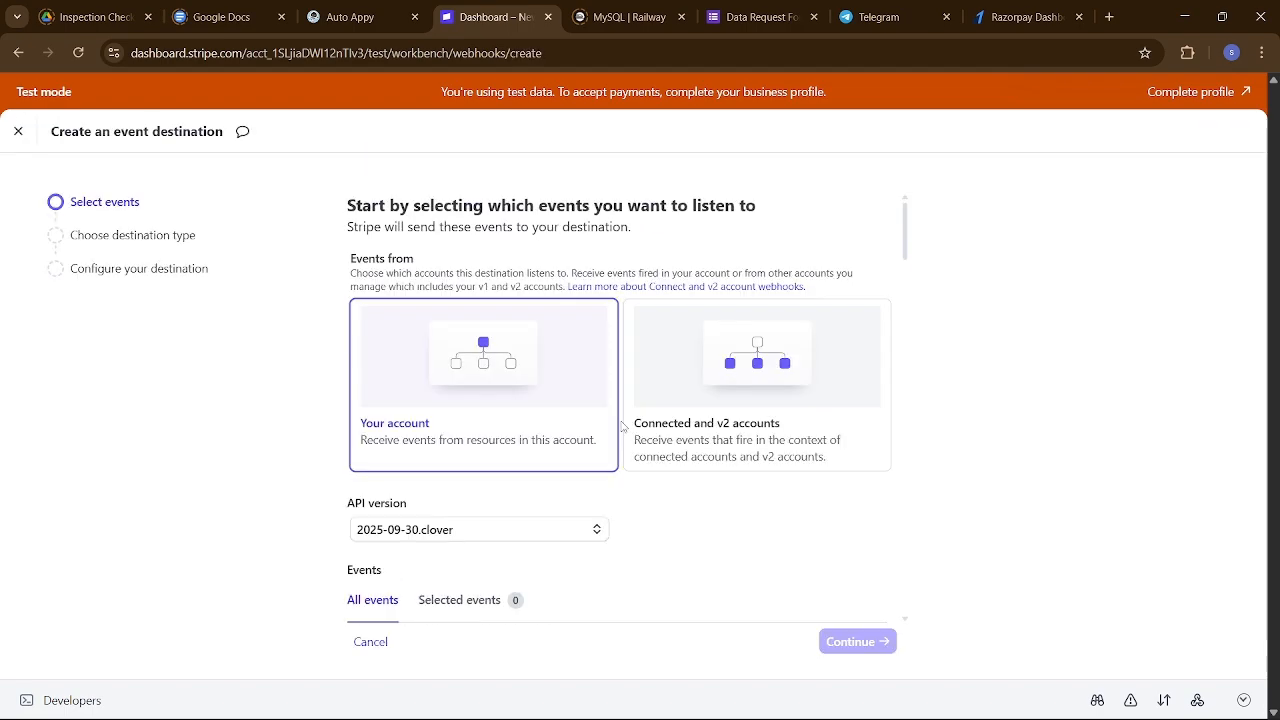
Select only the charge.succeeded event and keep Webhook endpoint as the destination type.
scroll(735, 453, down, 3)
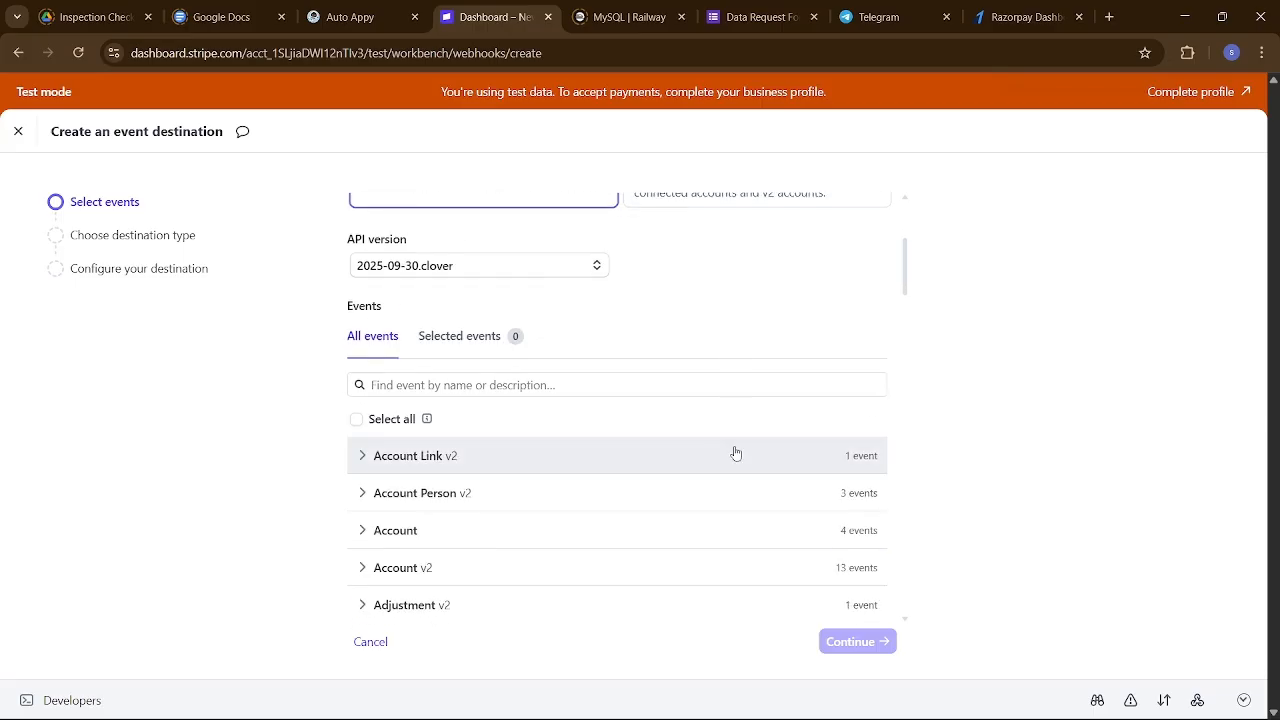
click(619, 385)
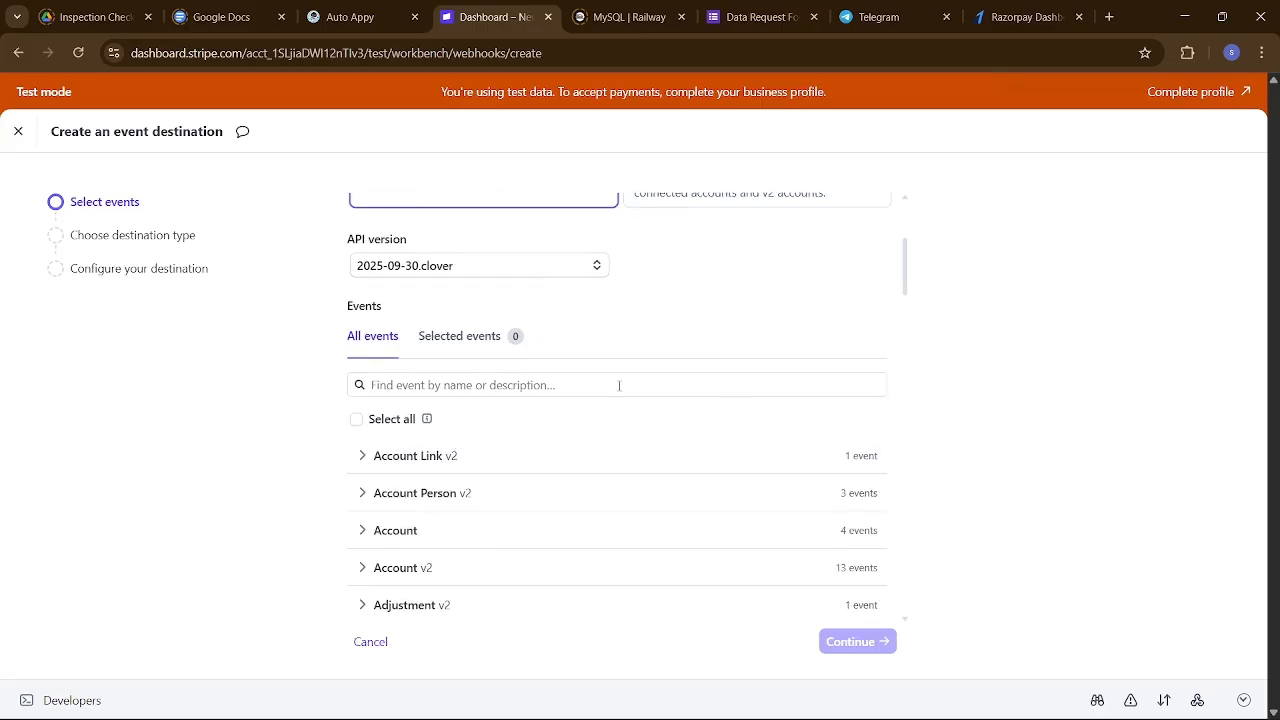
text(c)
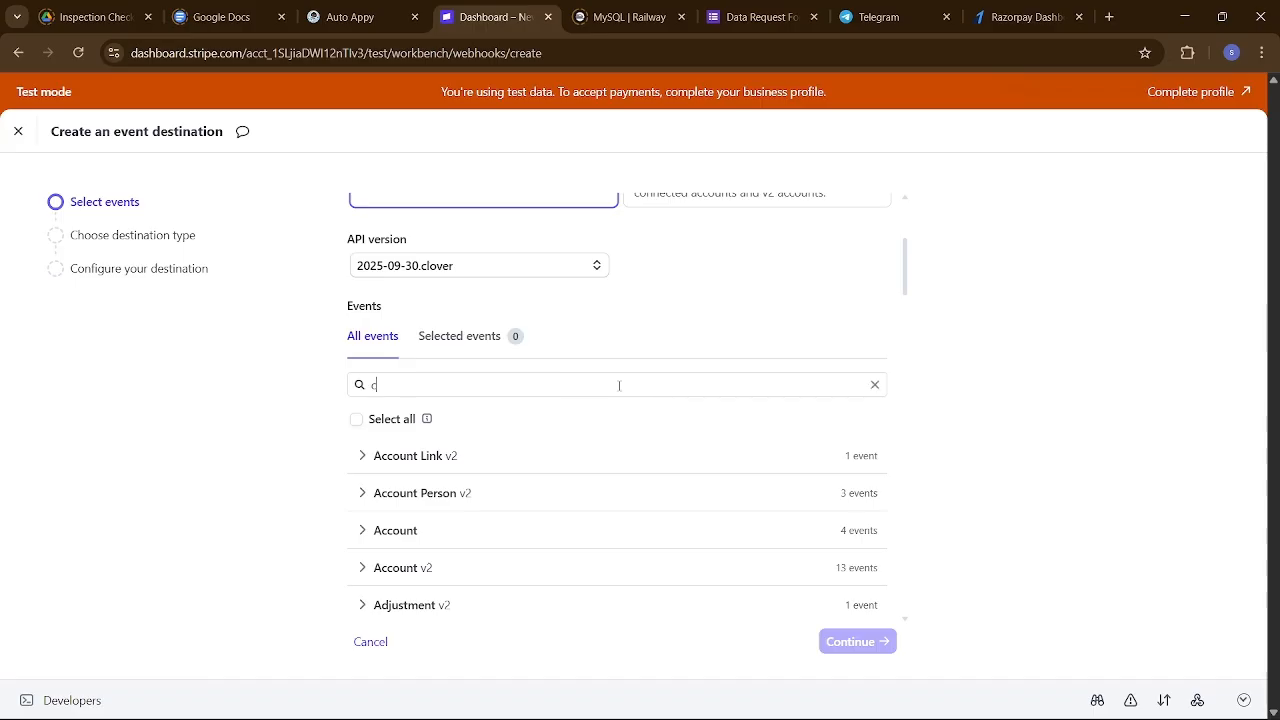
text(harge)
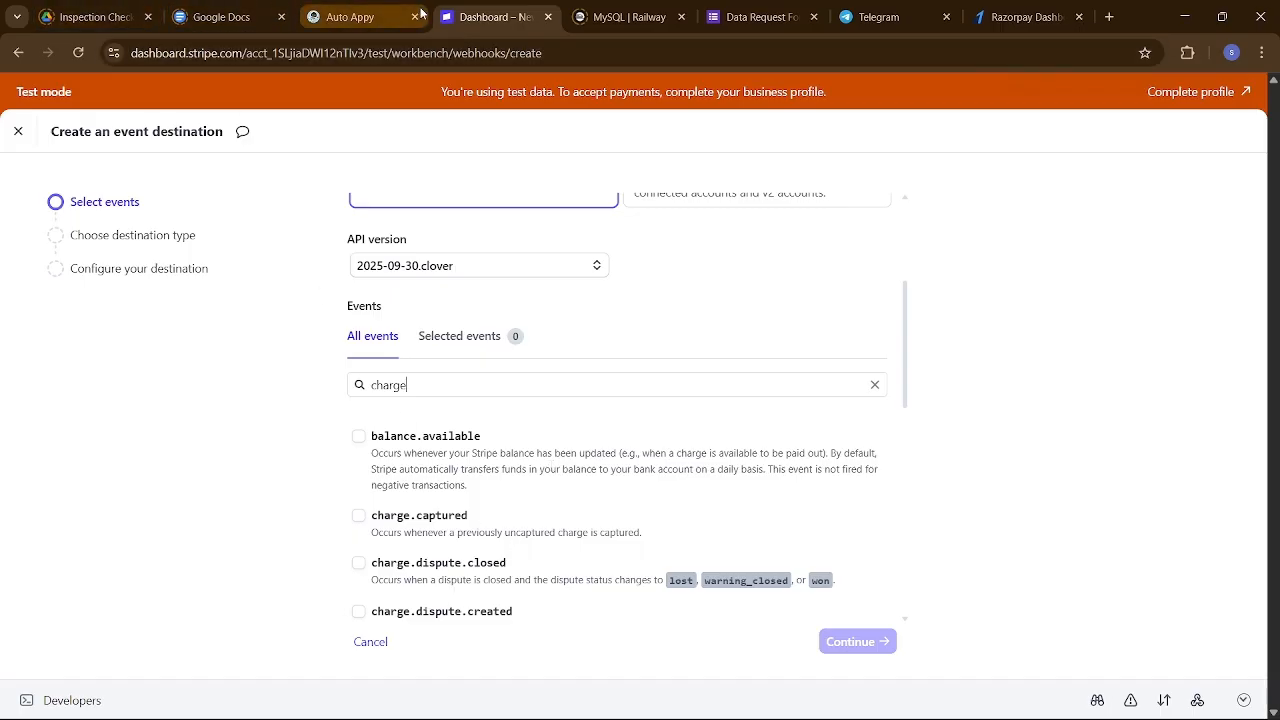
click(341, 12)
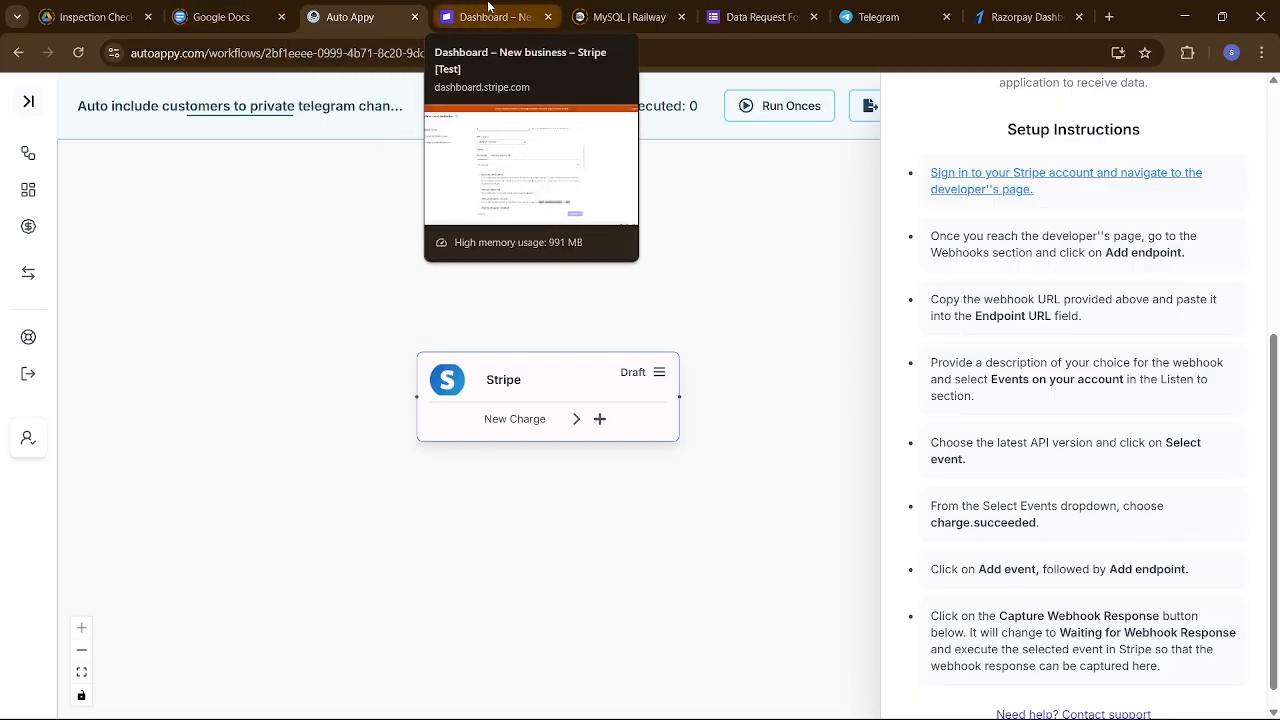
click(488, 10)
scroll(463, 498, down, 3)
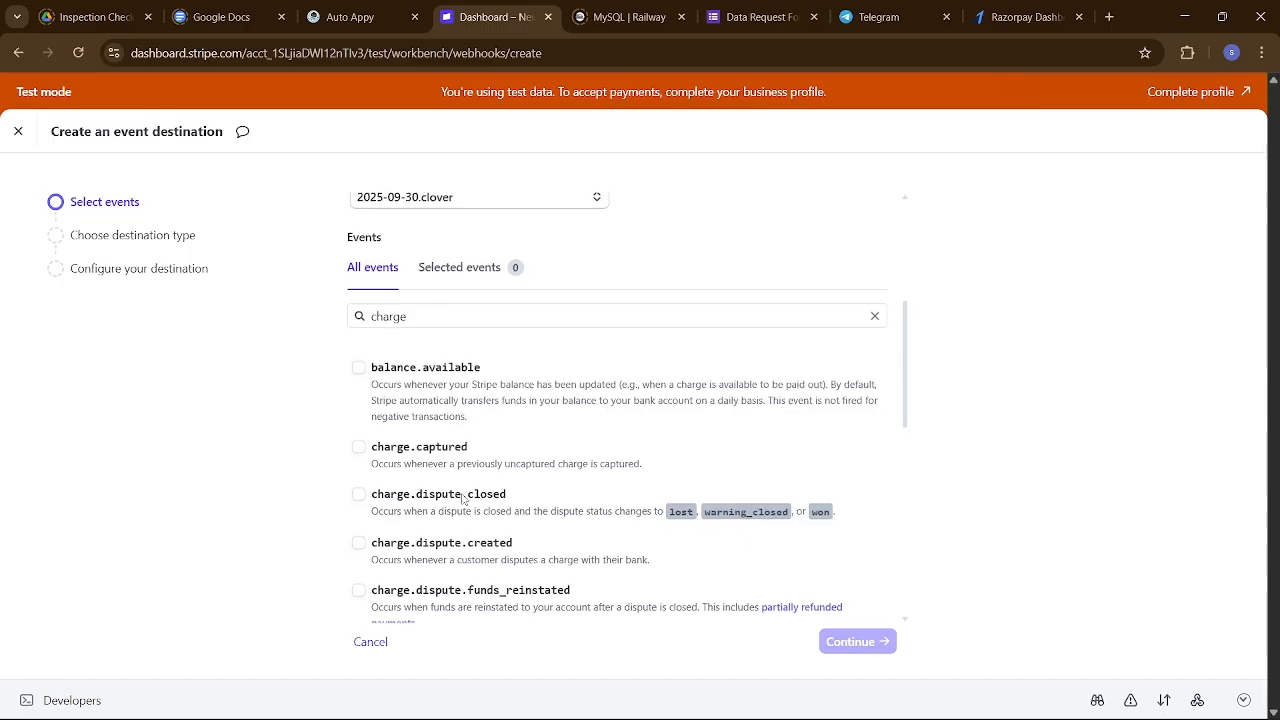
scroll(463, 498, down, 5)
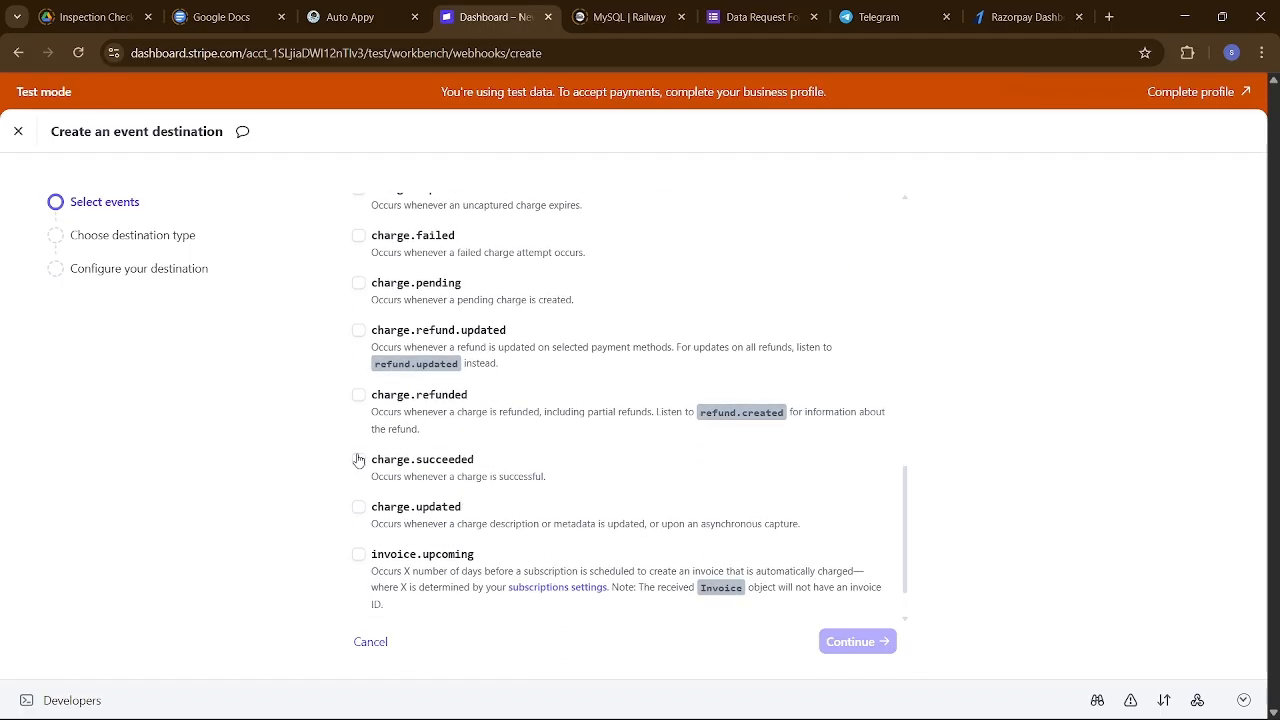
click(360, 461)
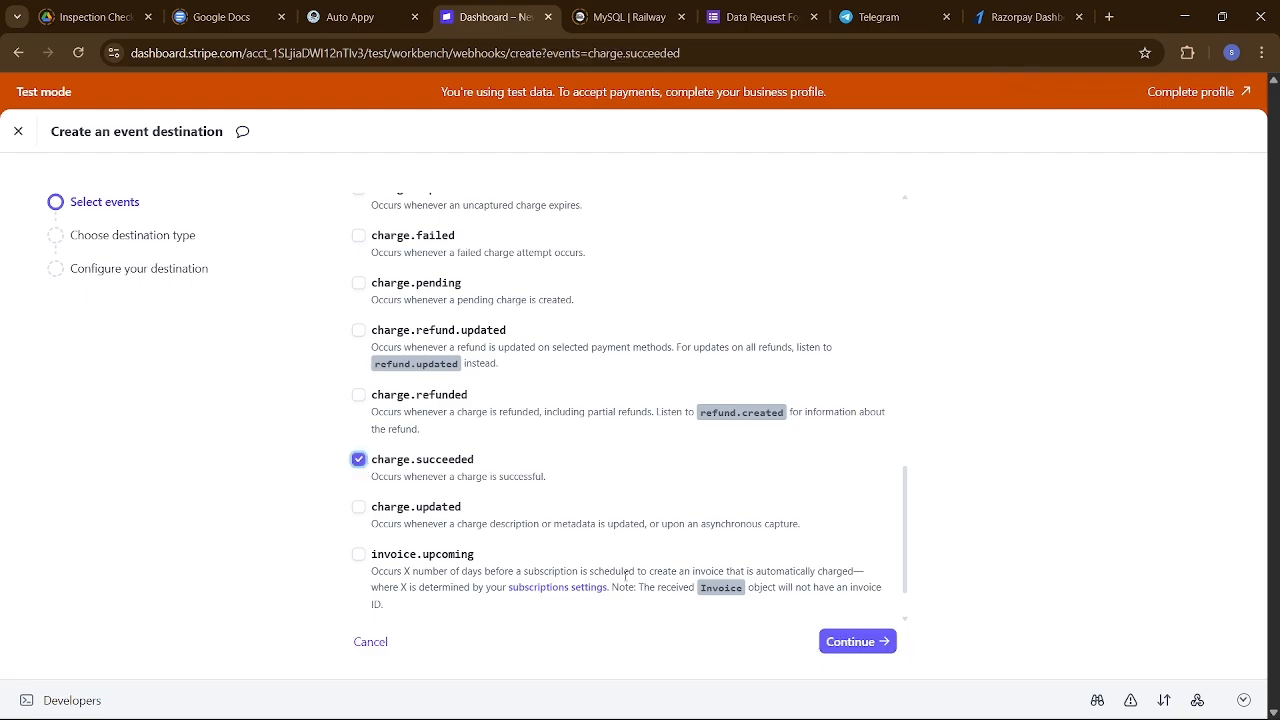
click(855, 643)
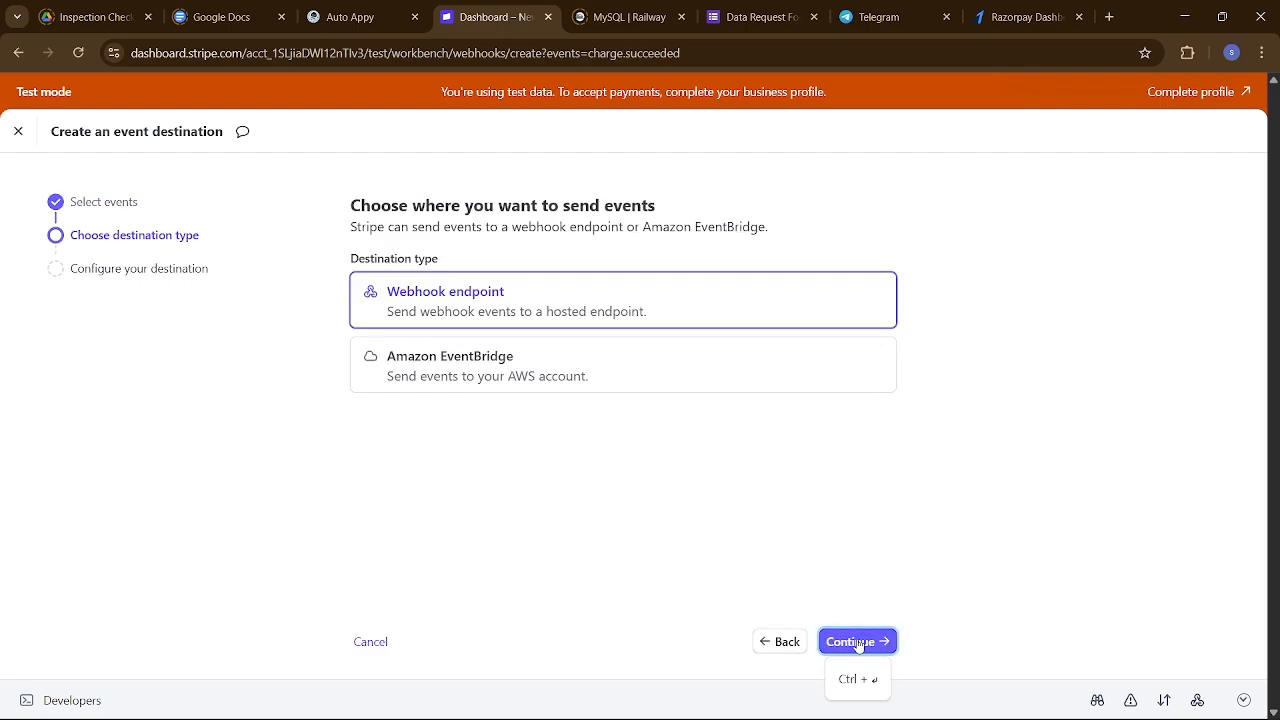
click(857, 641)
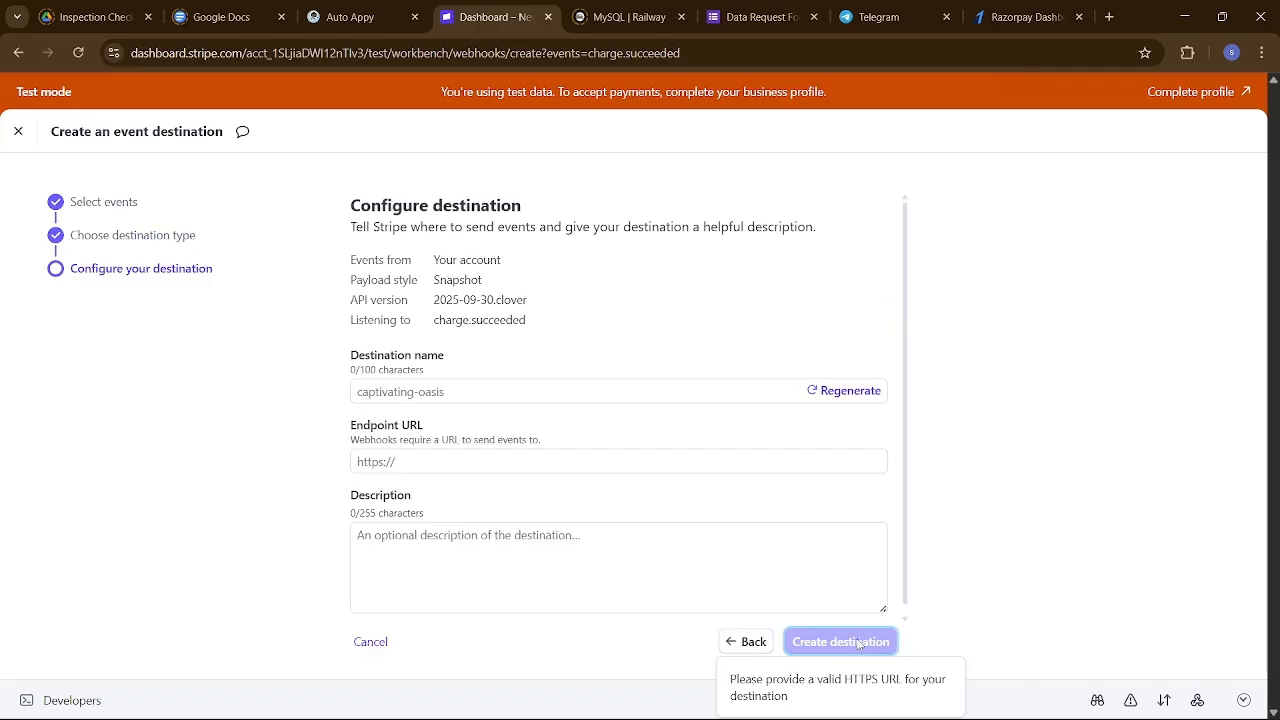
Create destination 'Used for emi payments' with the pasted Auto Appy webhook URL as endpoint.
click(606, 395)
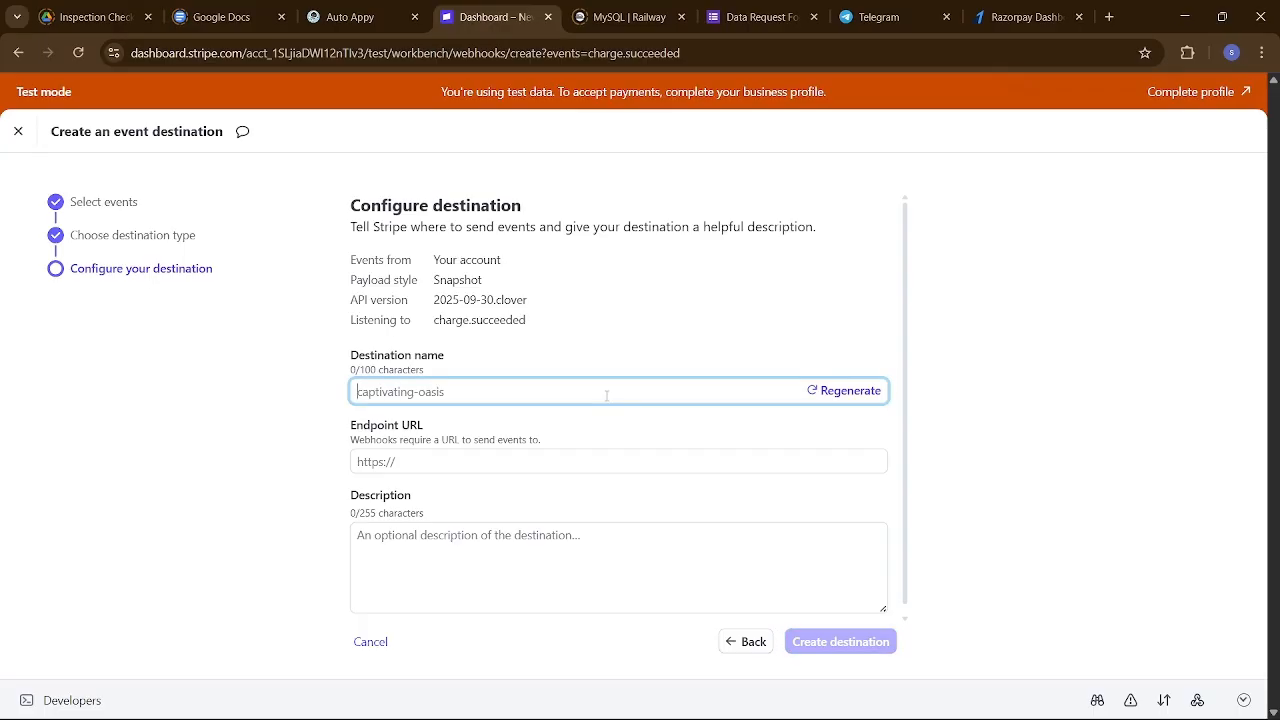
text(Used)
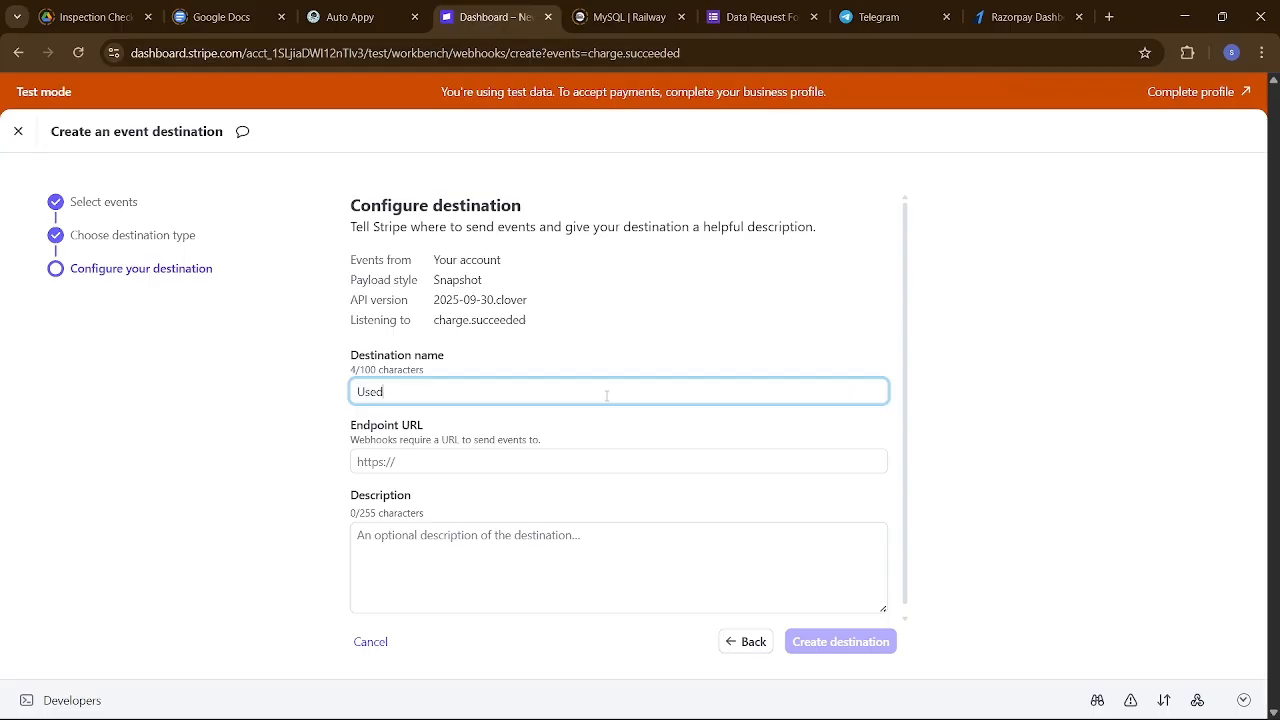
text( for emi payments)
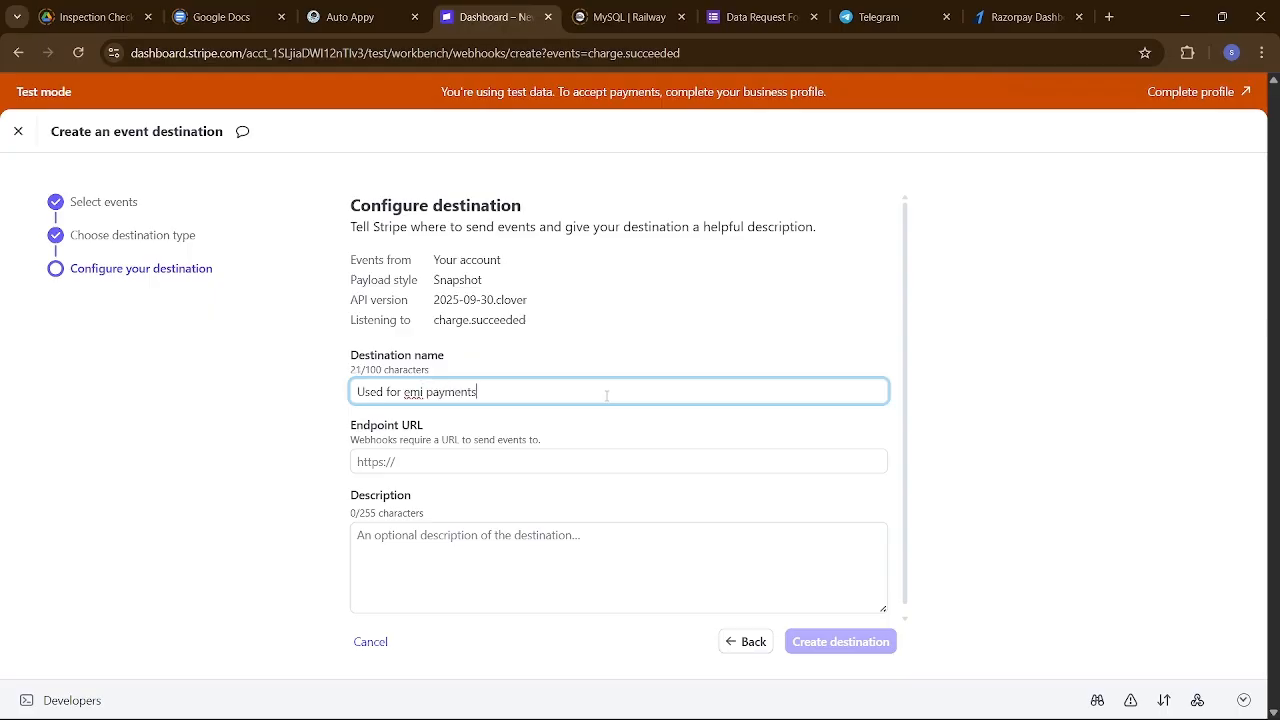
click(570, 451)
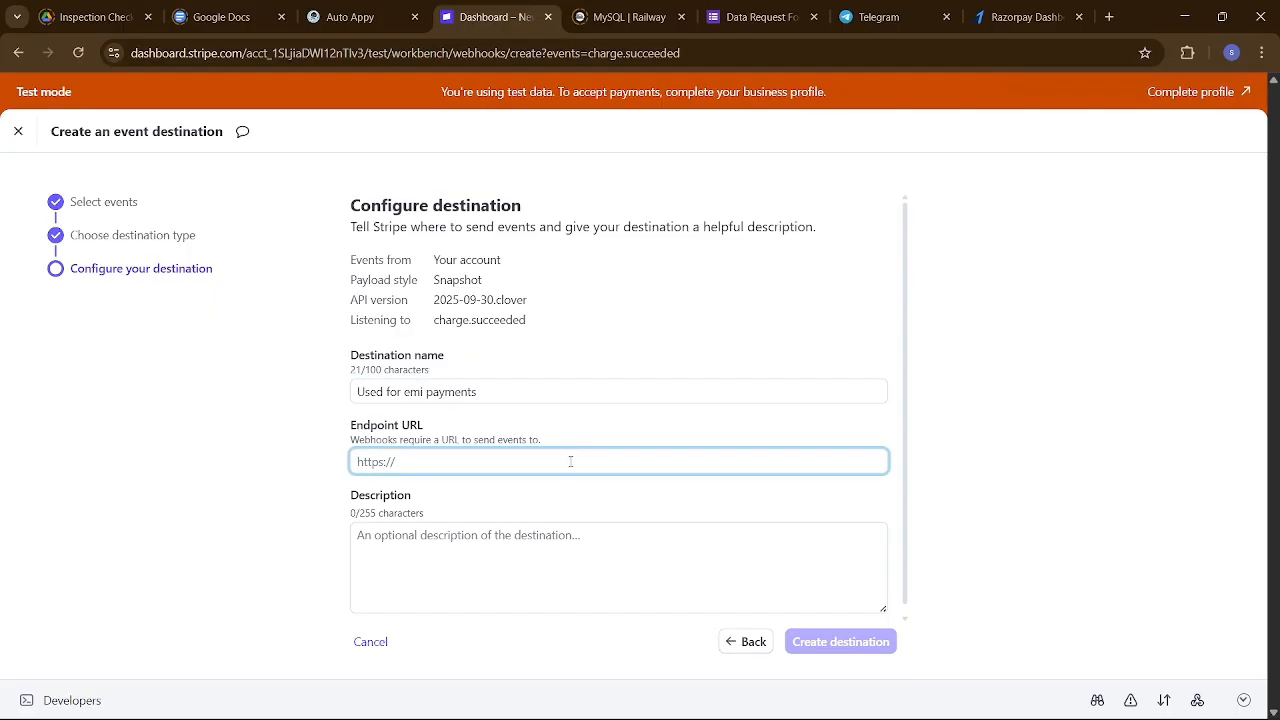
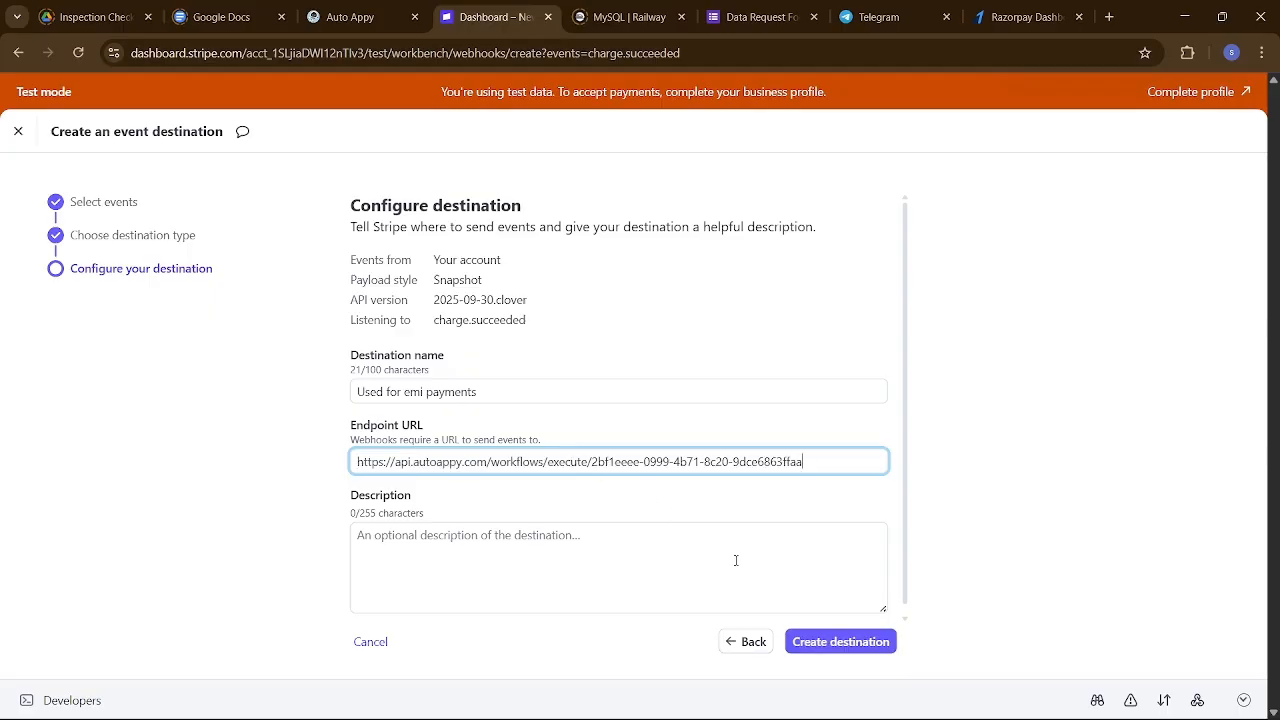
click(814, 649)
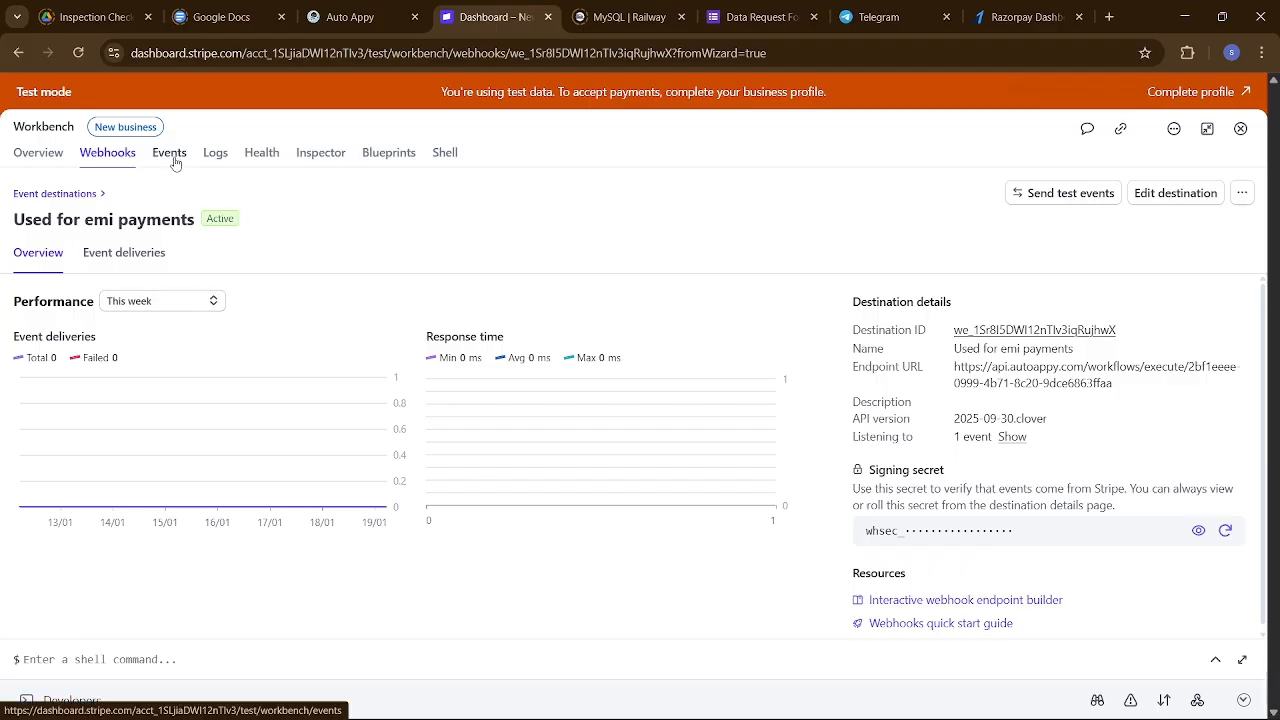
click(72, 194)
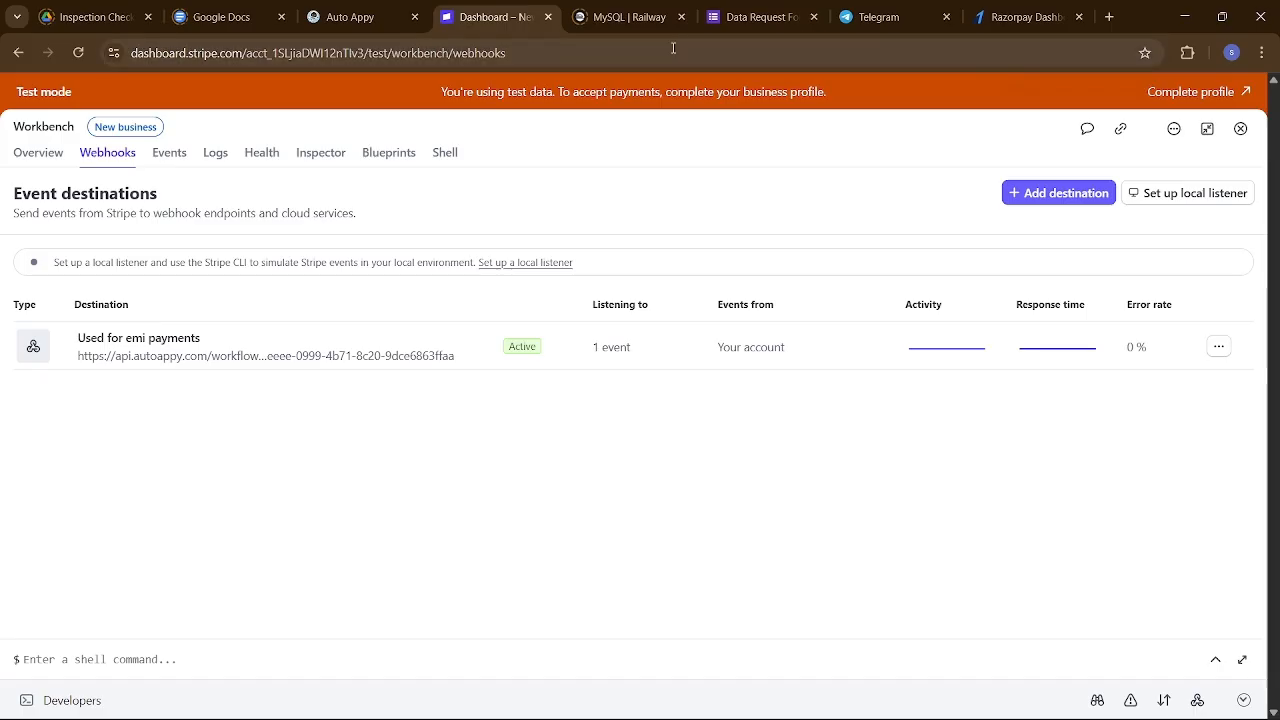
Move the Stripe Dashboard tab to the end of the tab strip.
drag(497, 20, 975, 17)
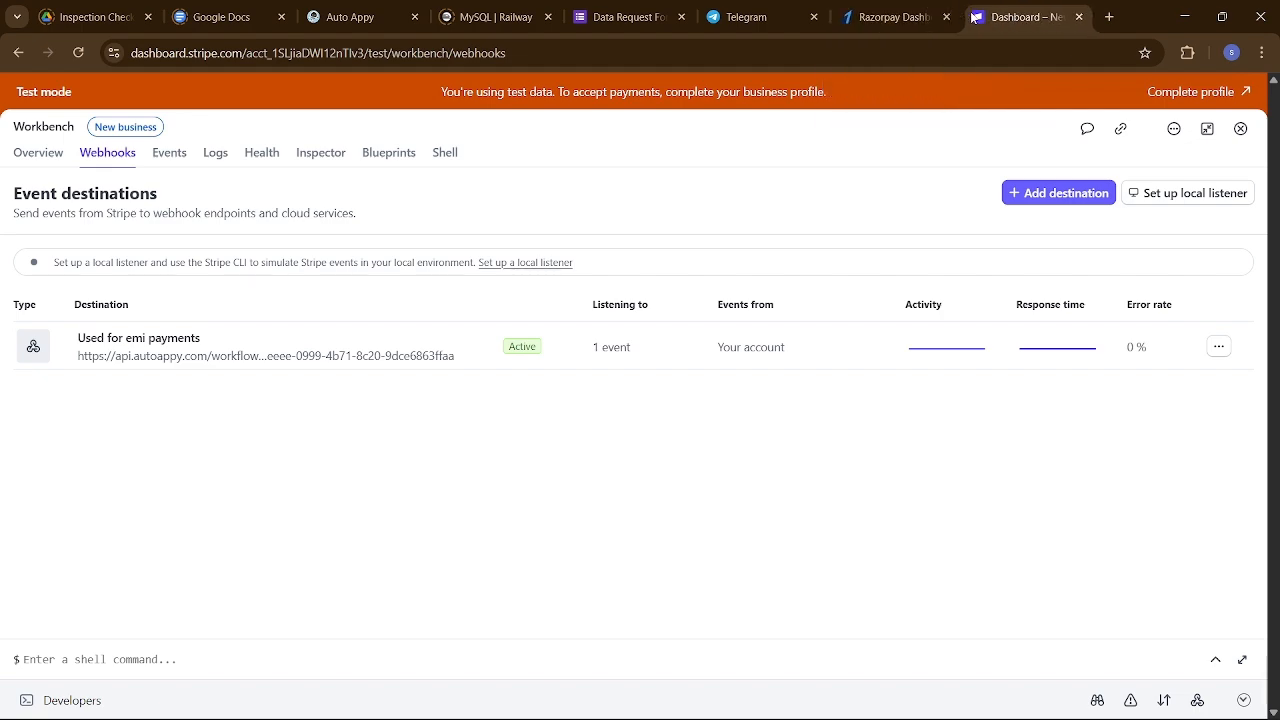
In a new tab, search 'stripe documentation' and locate the test card numbers by brand.
click(1109, 17)
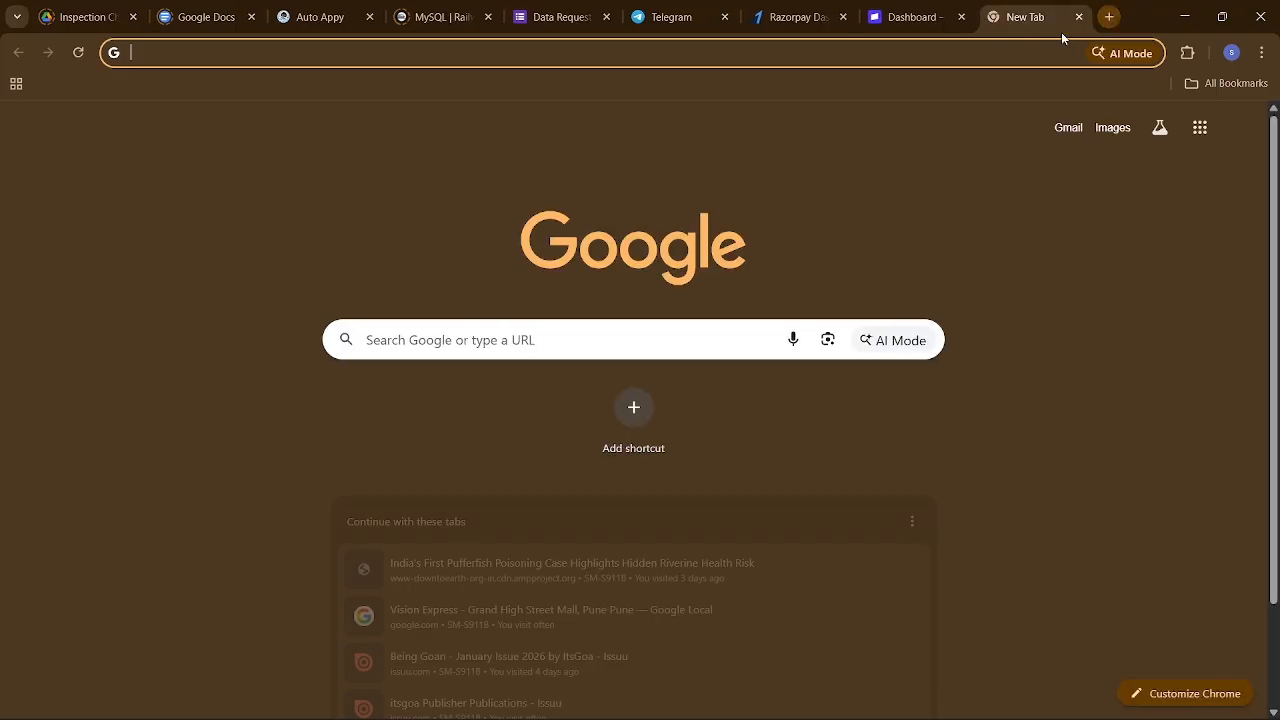
text(st)
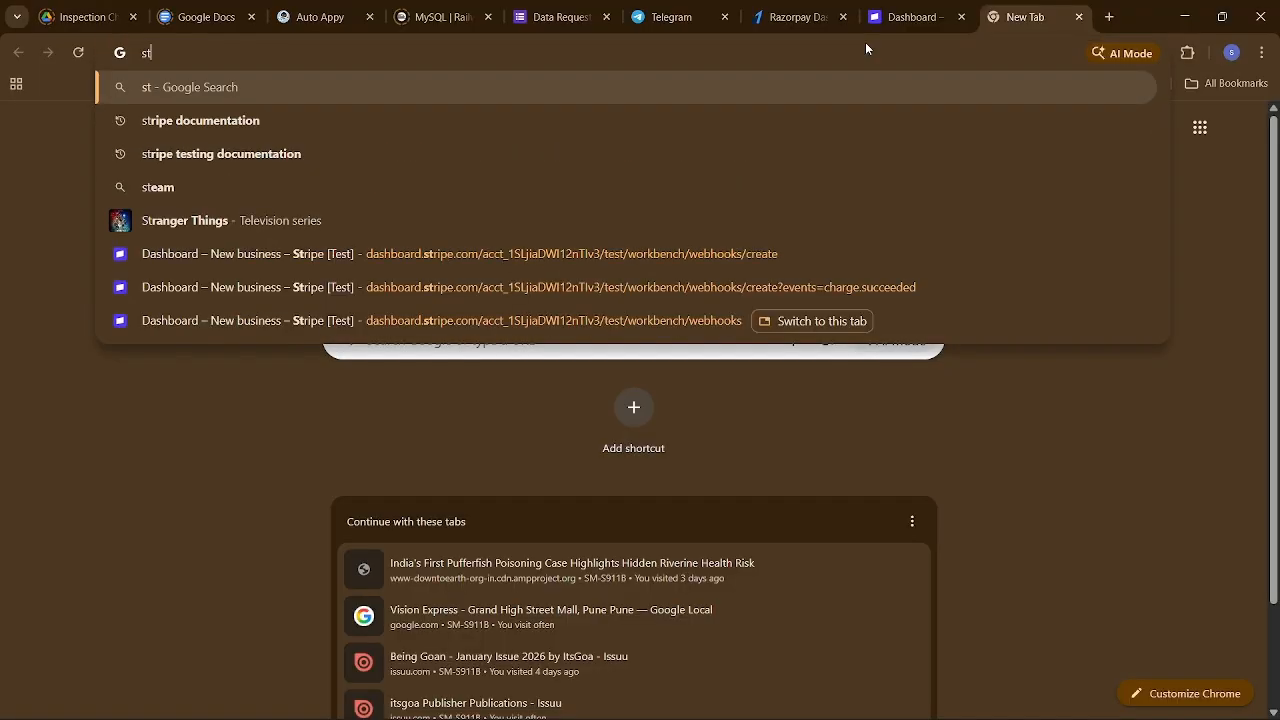
text(ripe doc)
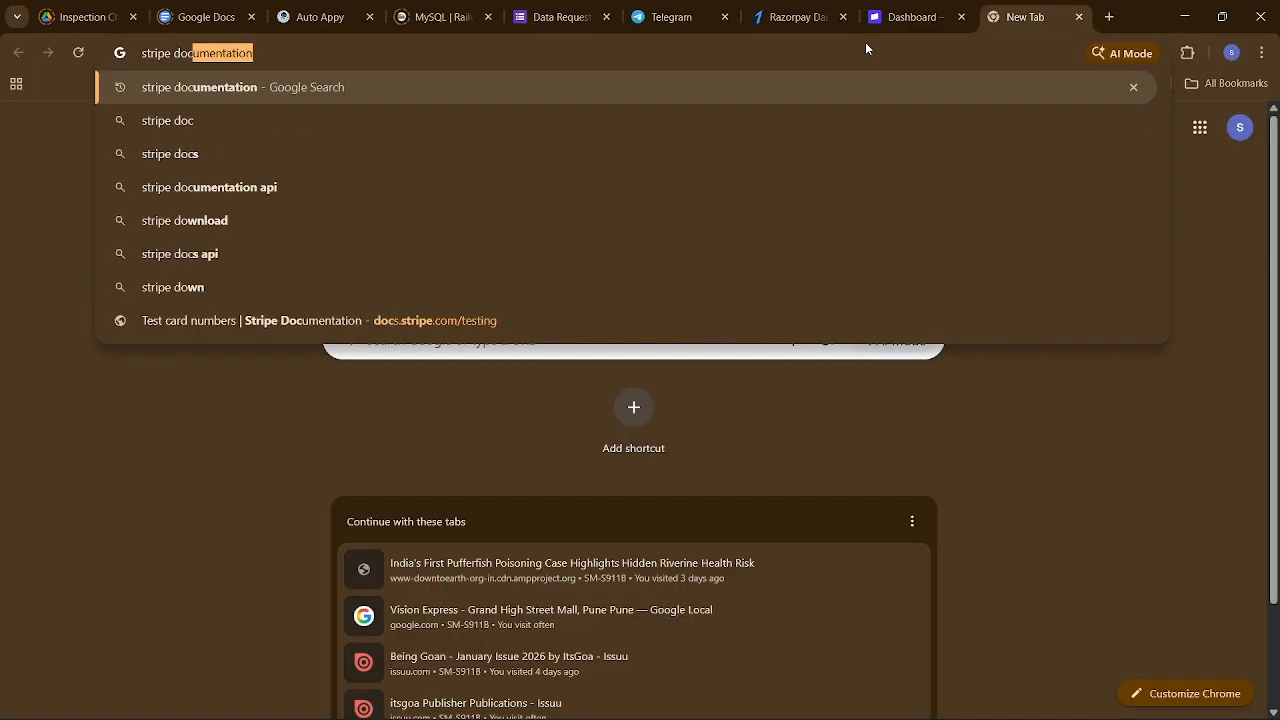
text(umentation)
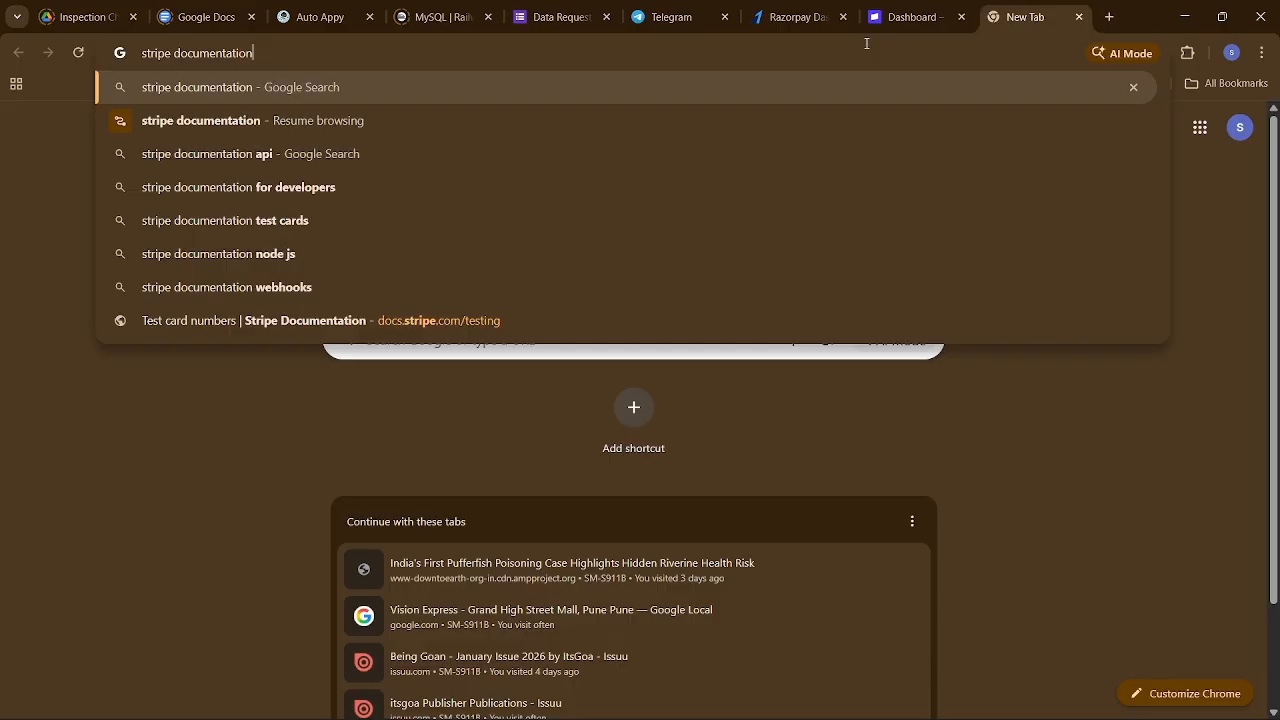
key(Return)
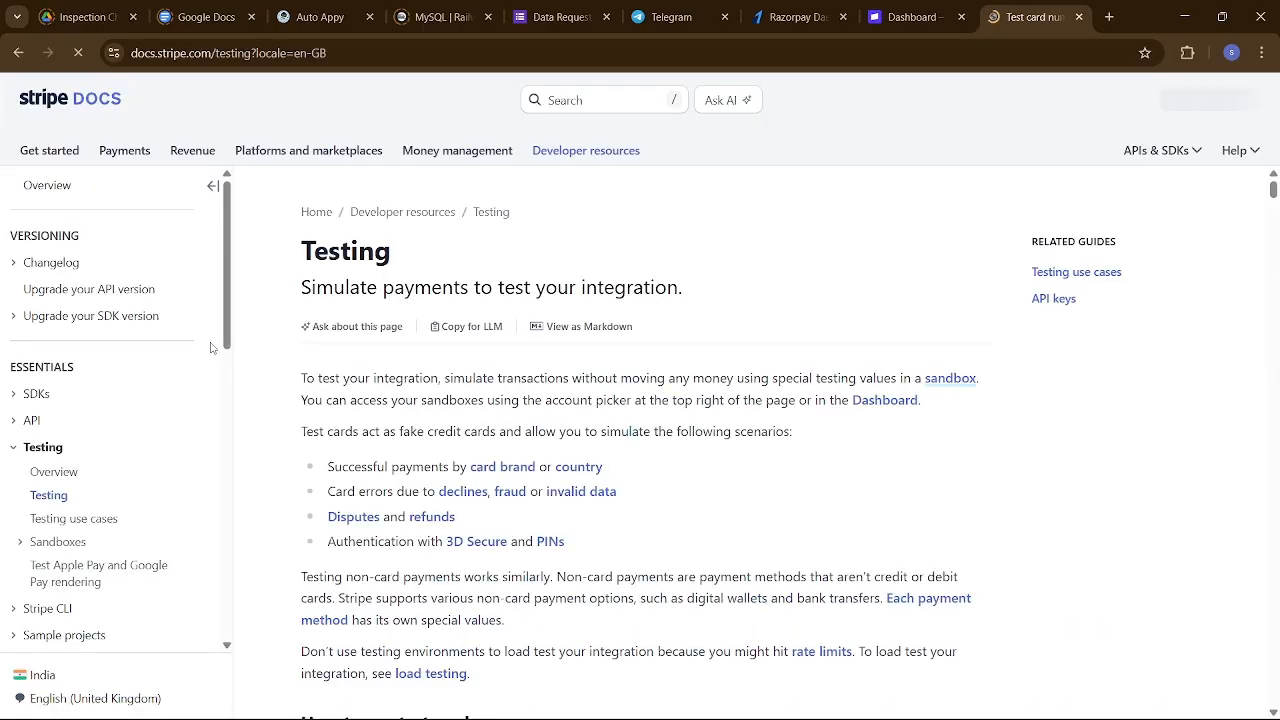
scroll(493, 481, down, 5)
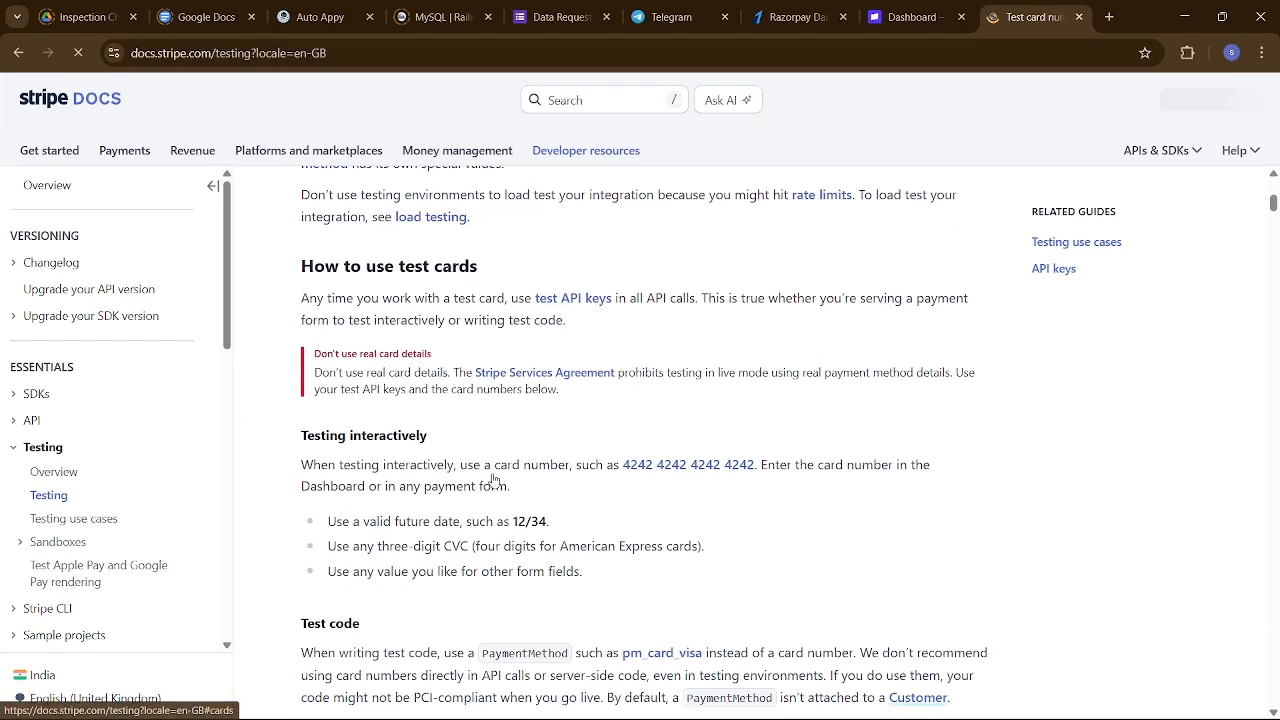
scroll(493, 481, down, 10)
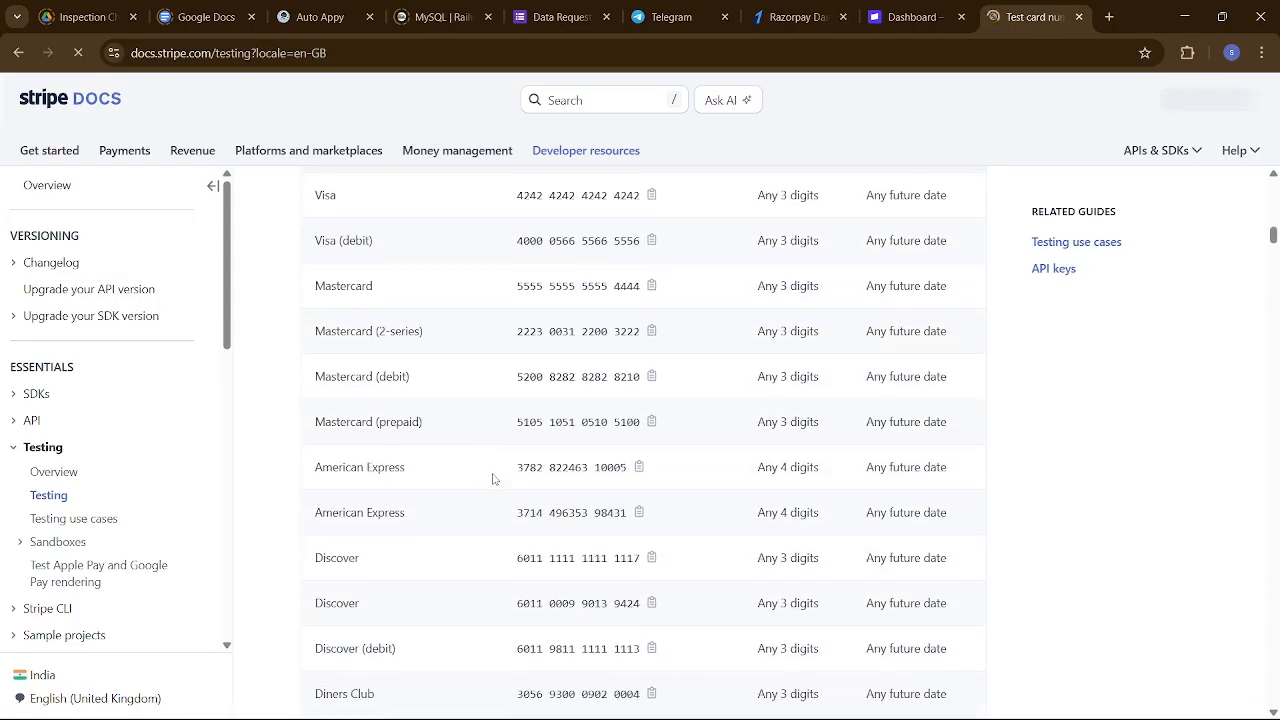
scroll(493, 480, up, 1)
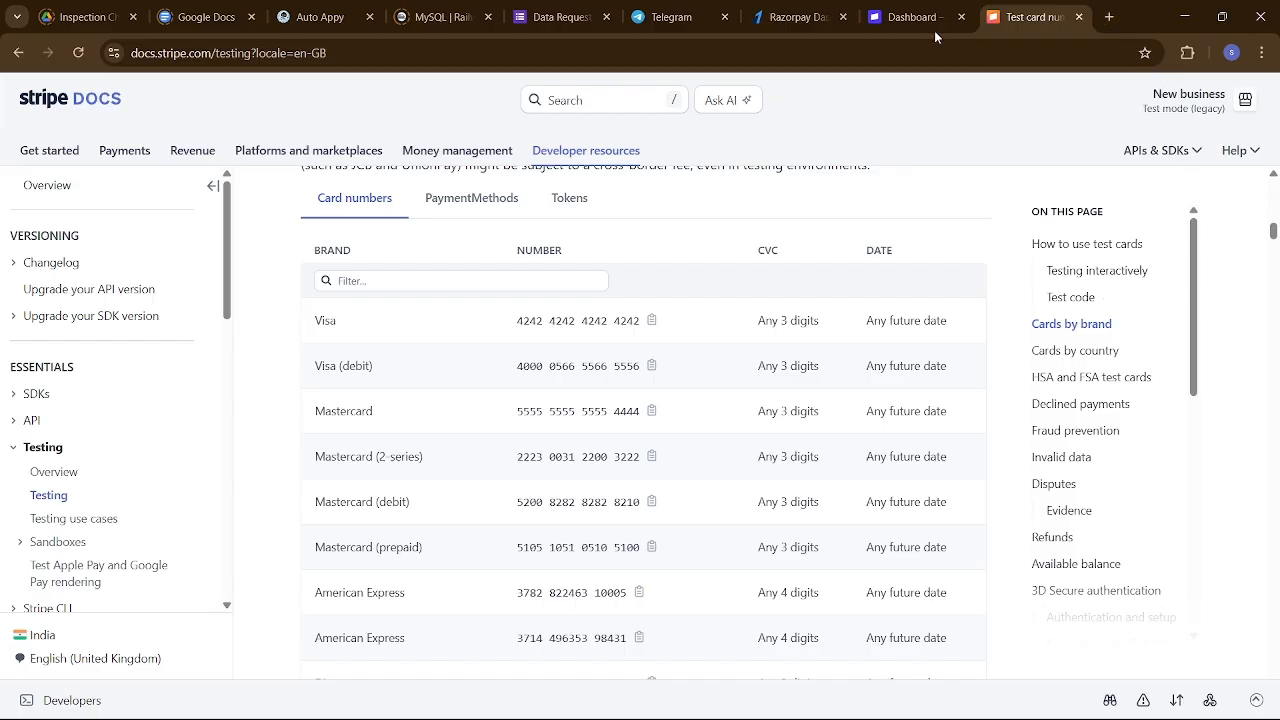
Duplicate the Stripe dashboard tab and move the Razorpay window out of the way.
click(882, 18)
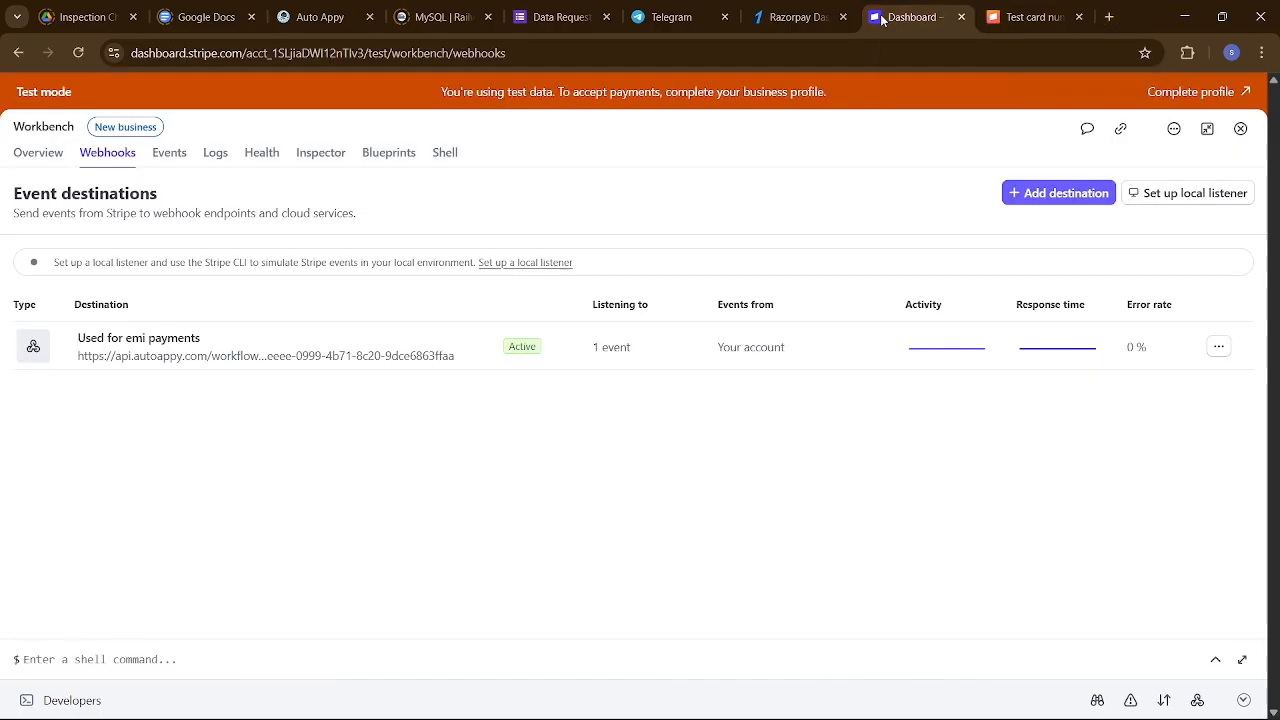
right_click(882, 18)
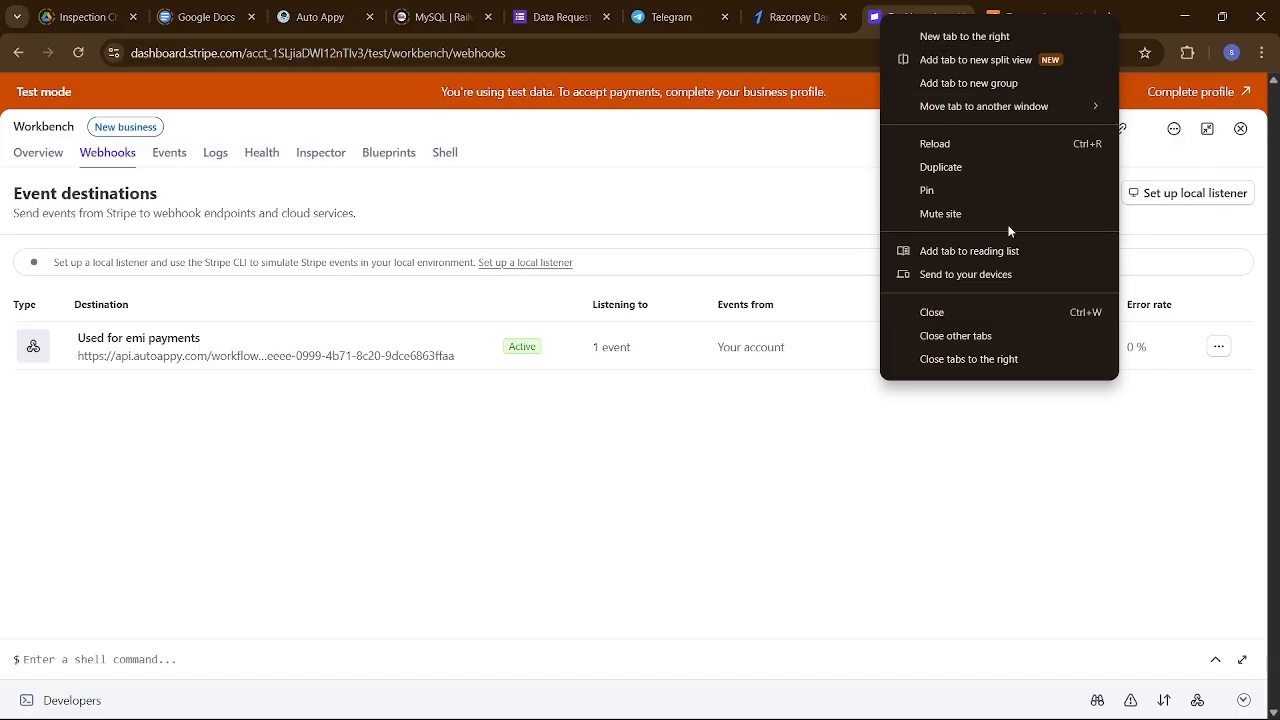
click(967, 165)
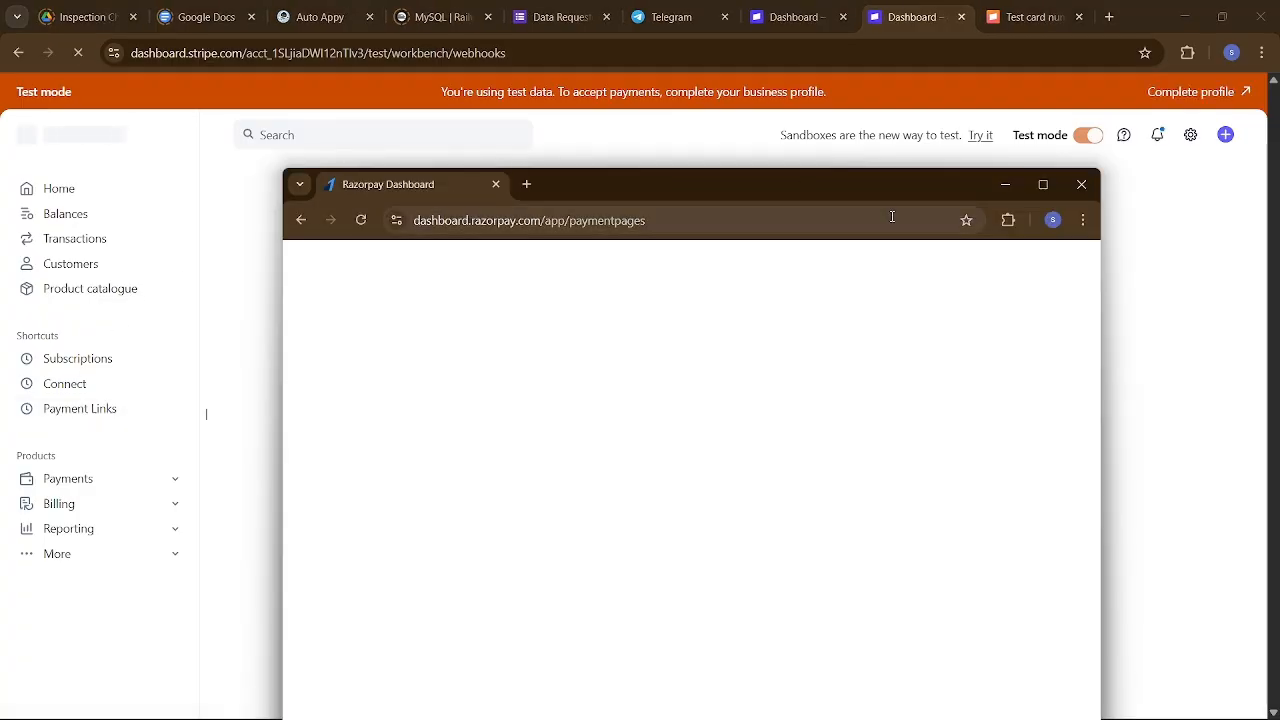
click(1004, 187)
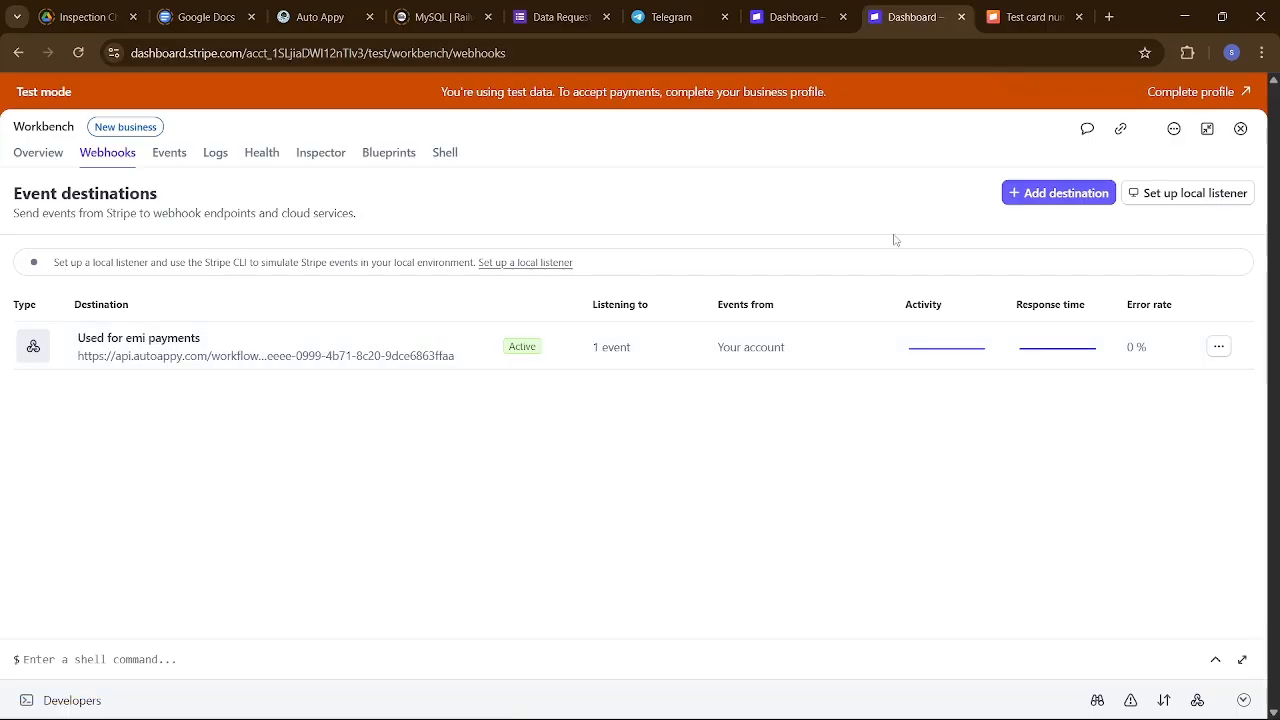
Copy the Auto Appy Foundation Course payment link URL from Payment Links into a fresh tab.
click(1241, 129)
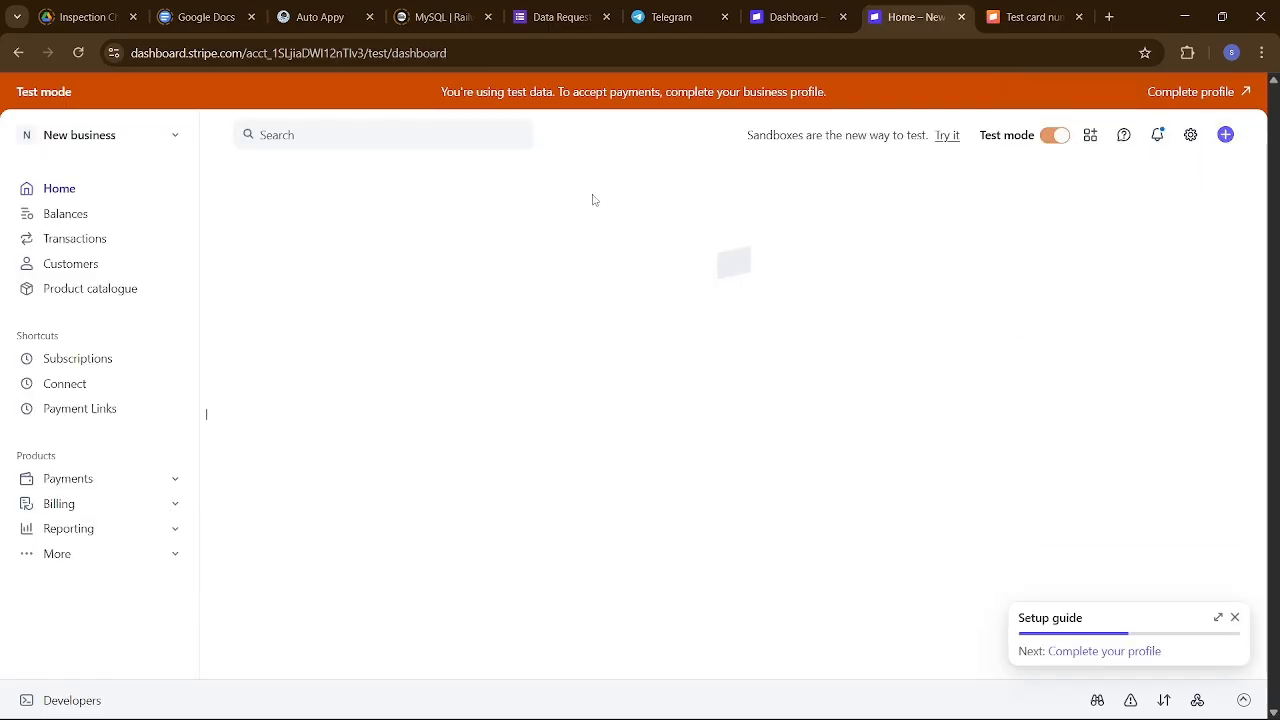
click(106, 411)
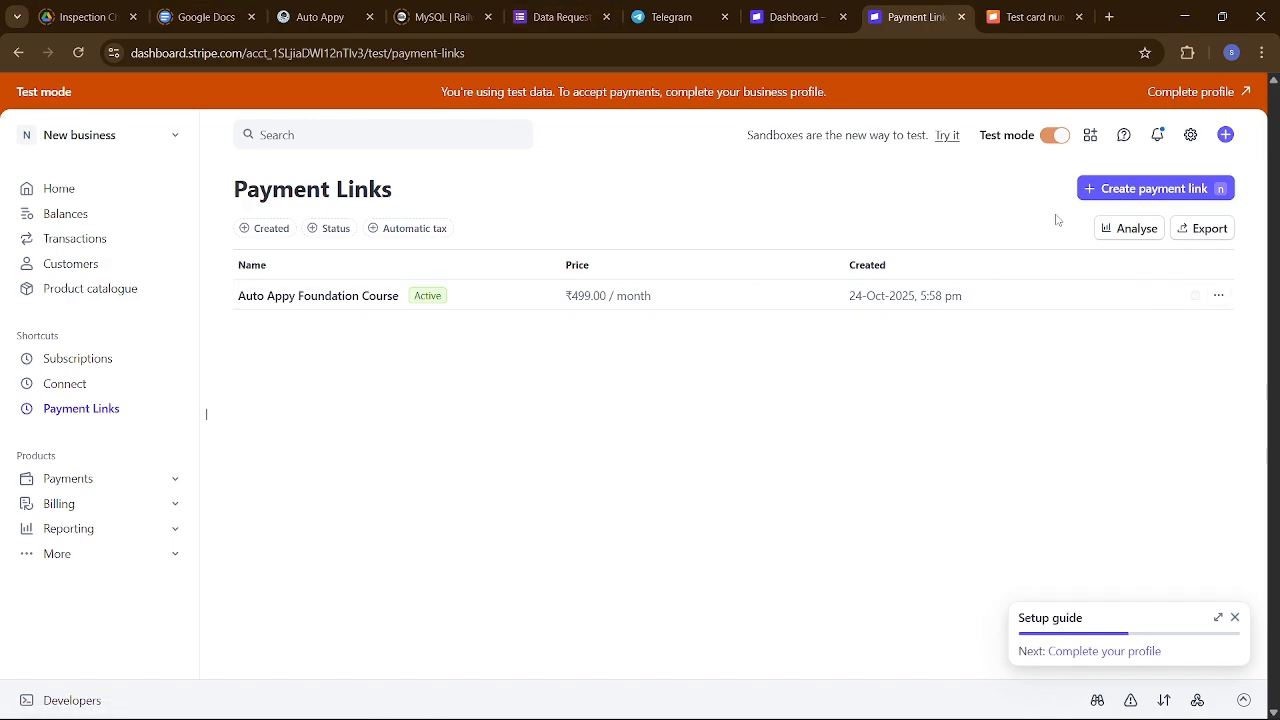
click(1183, 297)
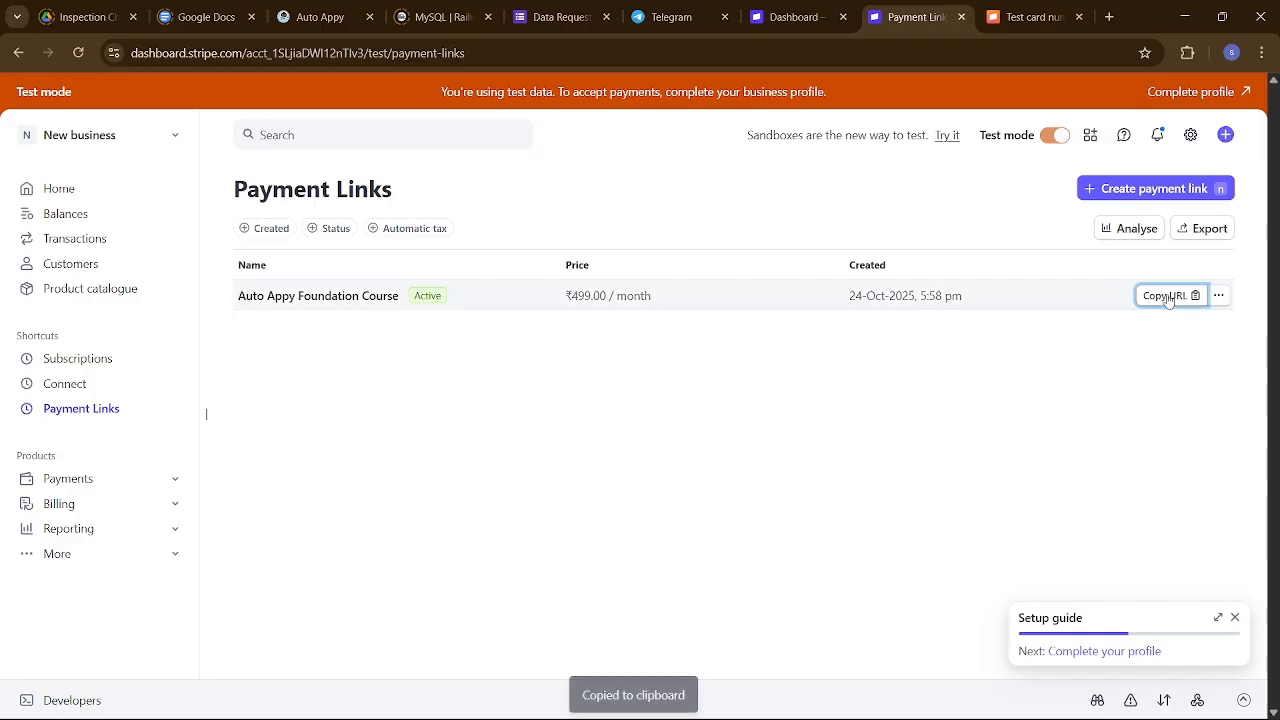
click(1111, 16)
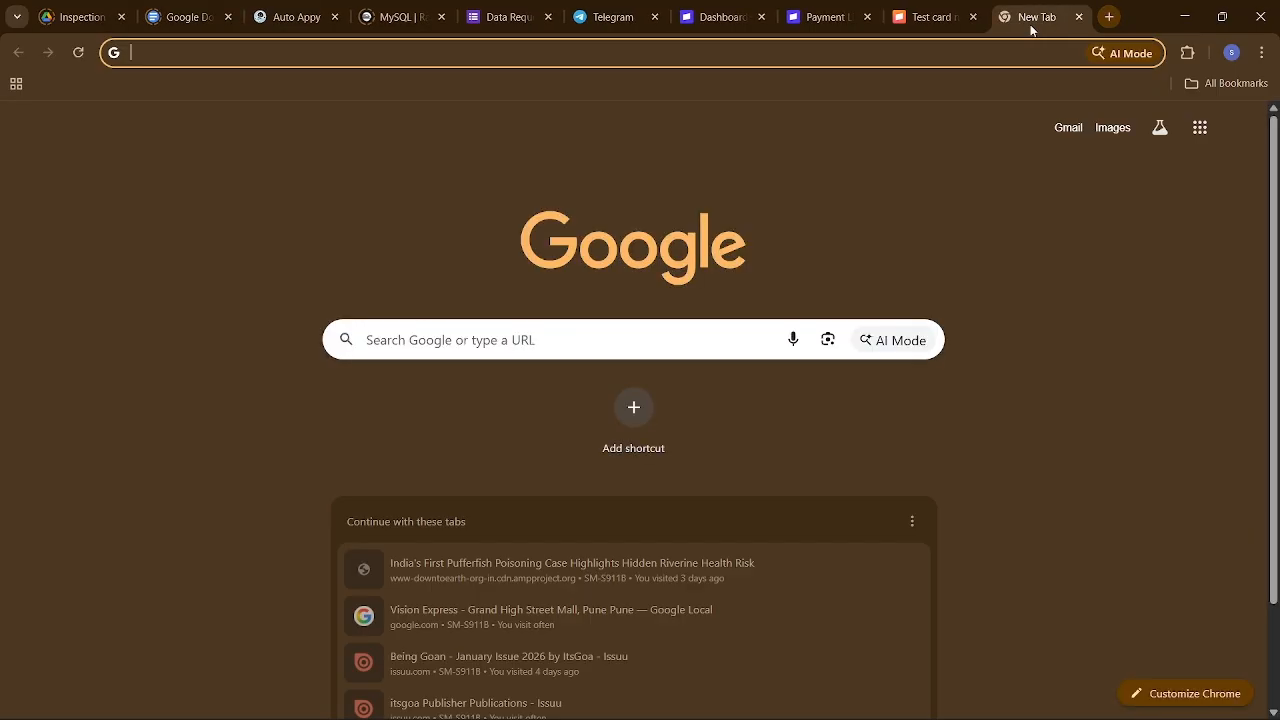
Load the copied Stripe checkout link in the new tab.
click(978, 49)
key(ctrl+v)
key(Return)
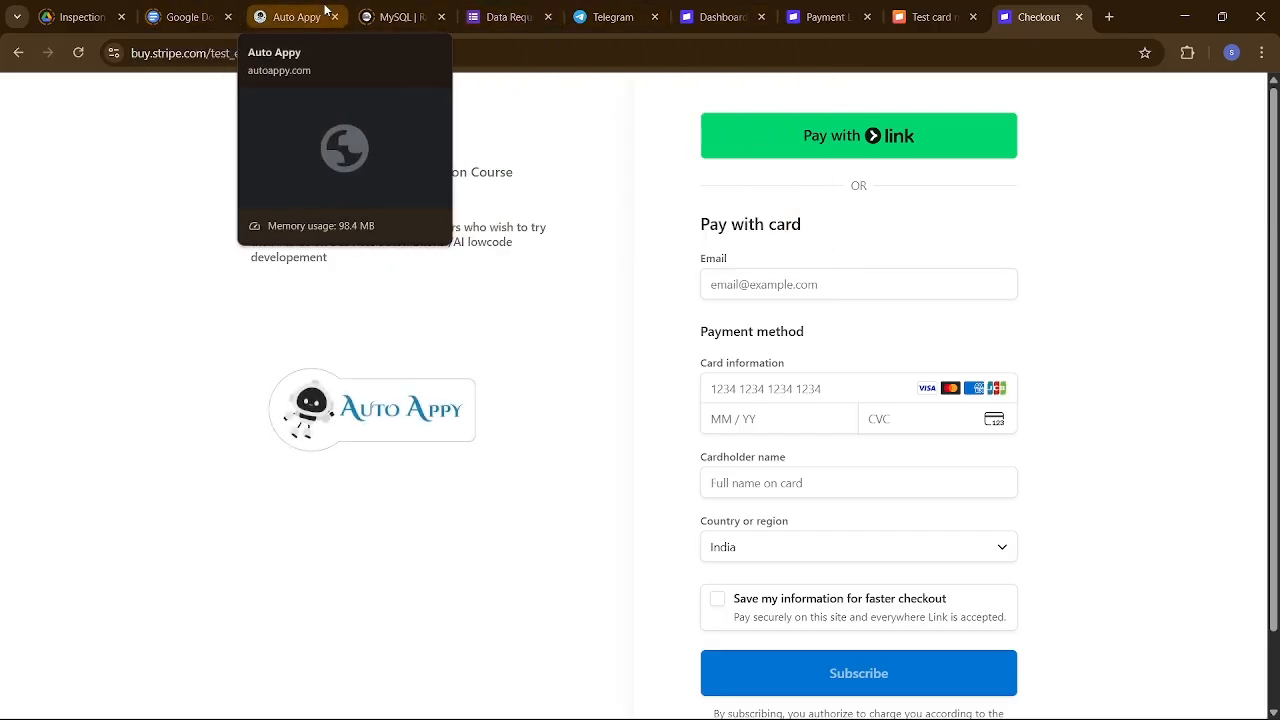
Start capturing sample data for the Stripe trigger in Auto Appy, then return to checkout.
click(290, 17)
scroll(1051, 297, up, 4)
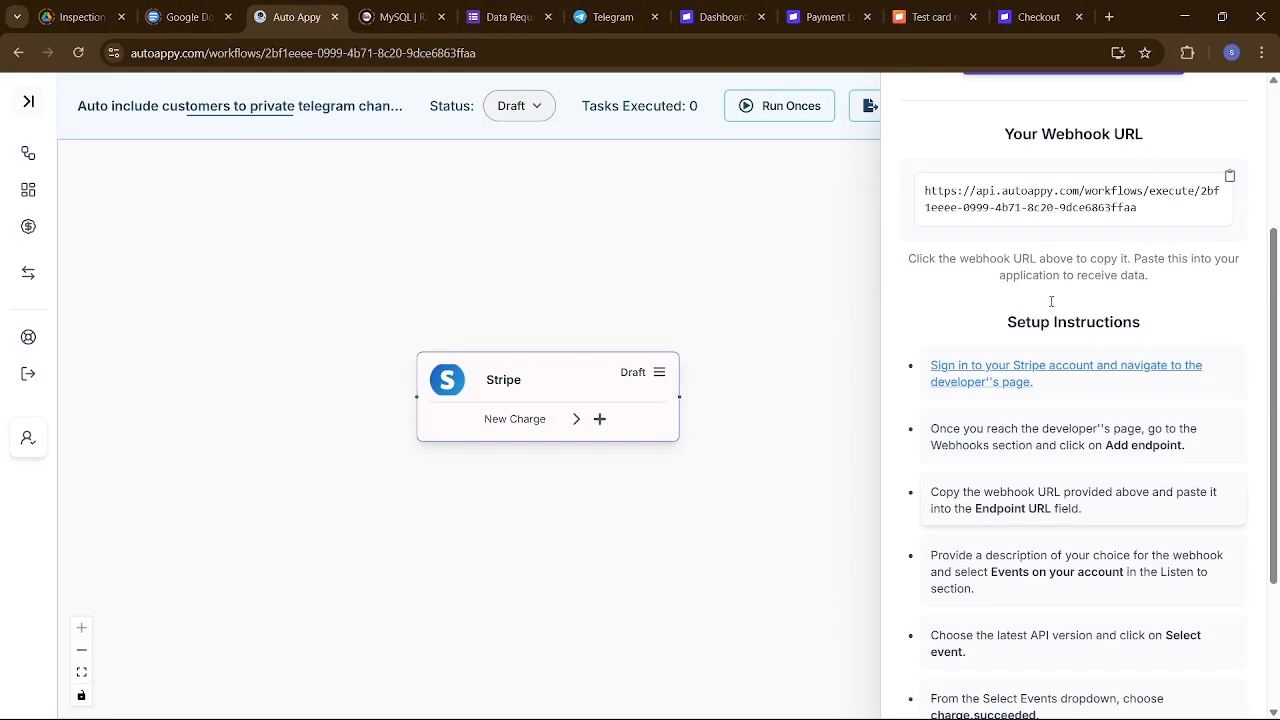
click(1056, 212)
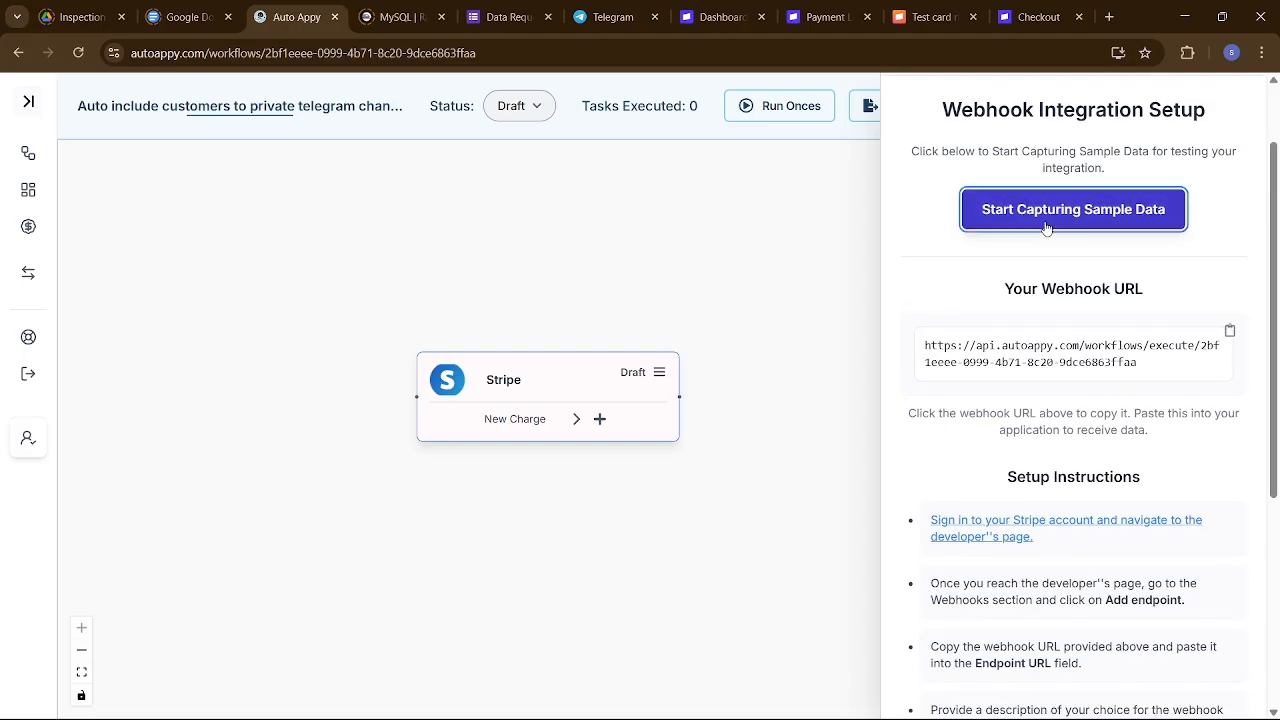
click(1025, 9)
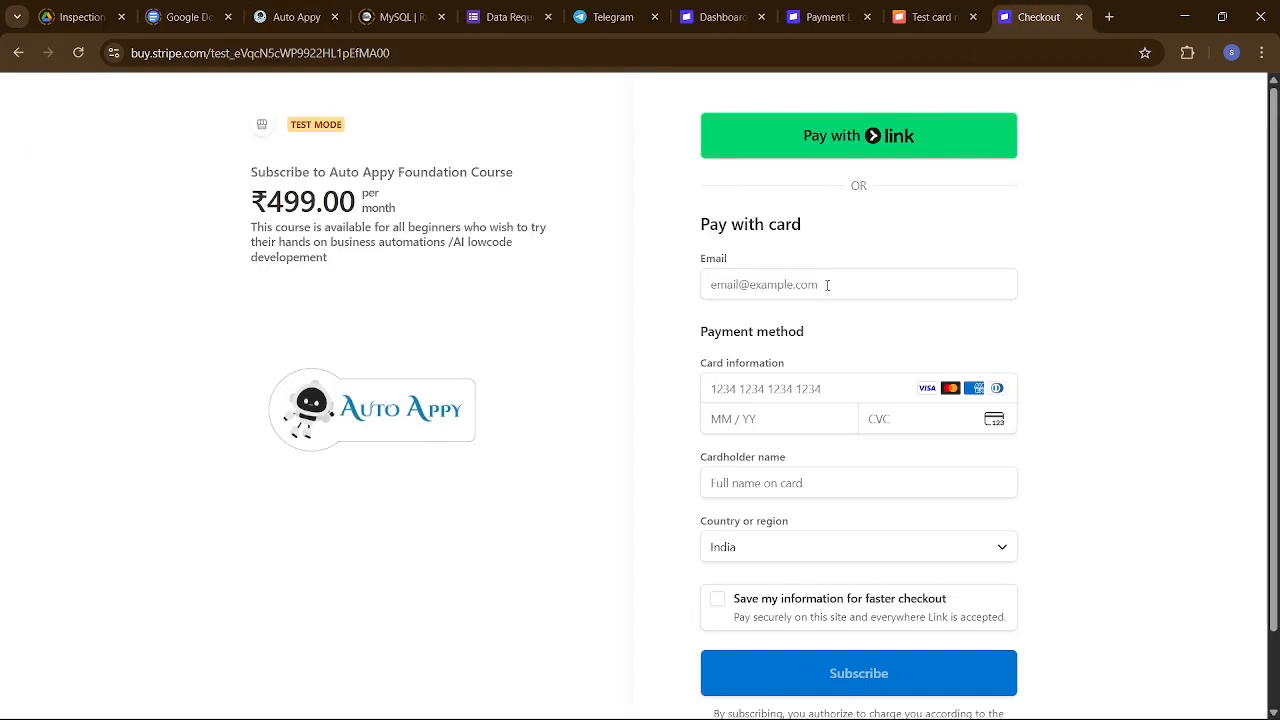
Replace the autofilled checkout e-mail with the customer's e-mail address.
click(746, 290)
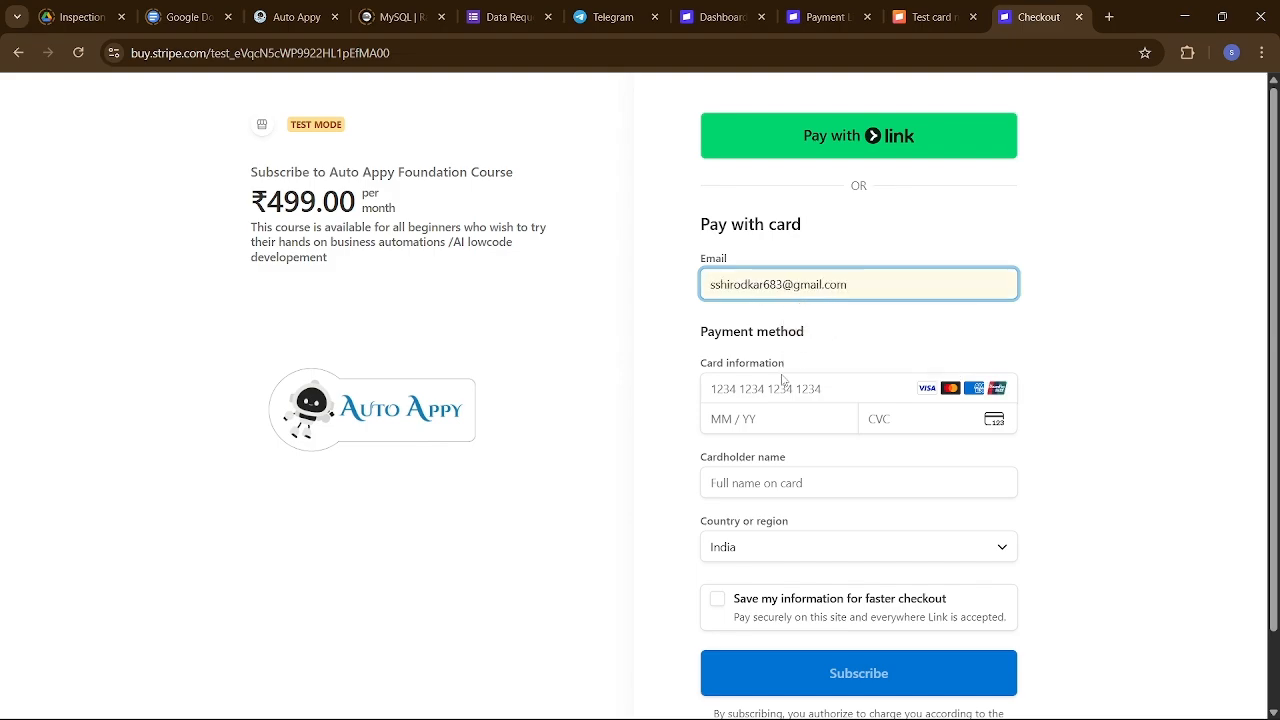
drag(856, 285, 688, 308)
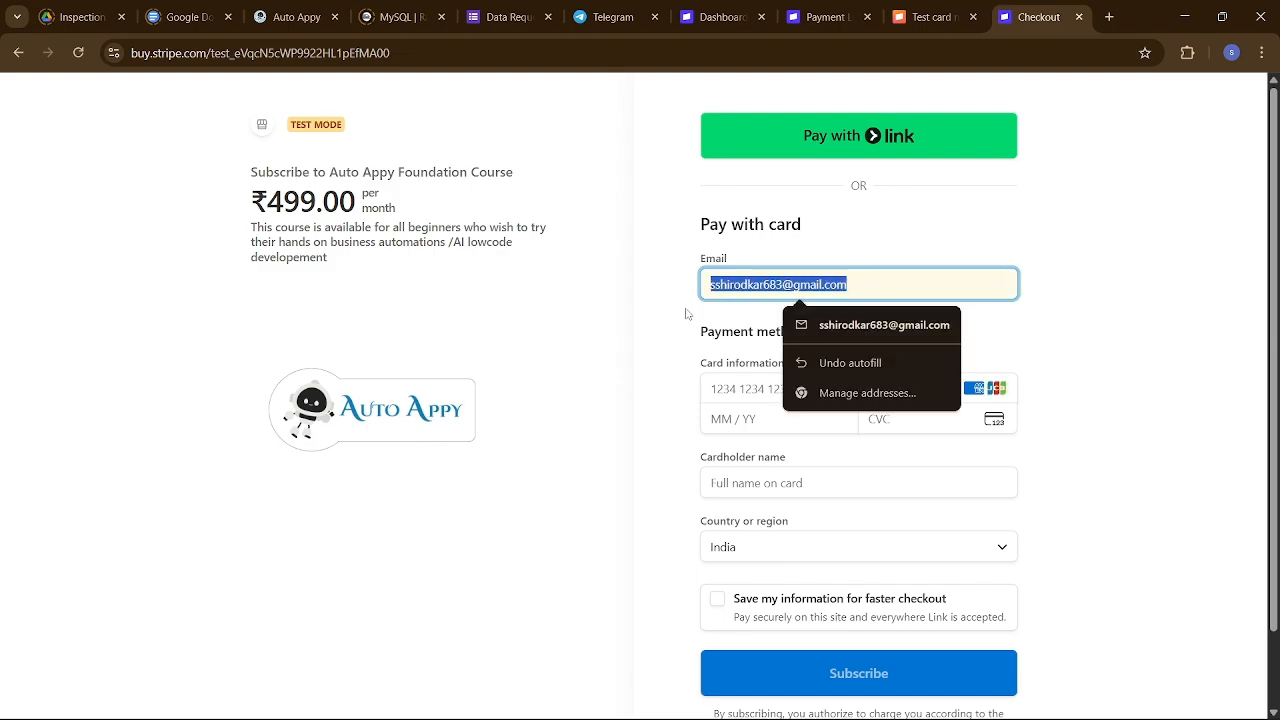
key(BackSpace)
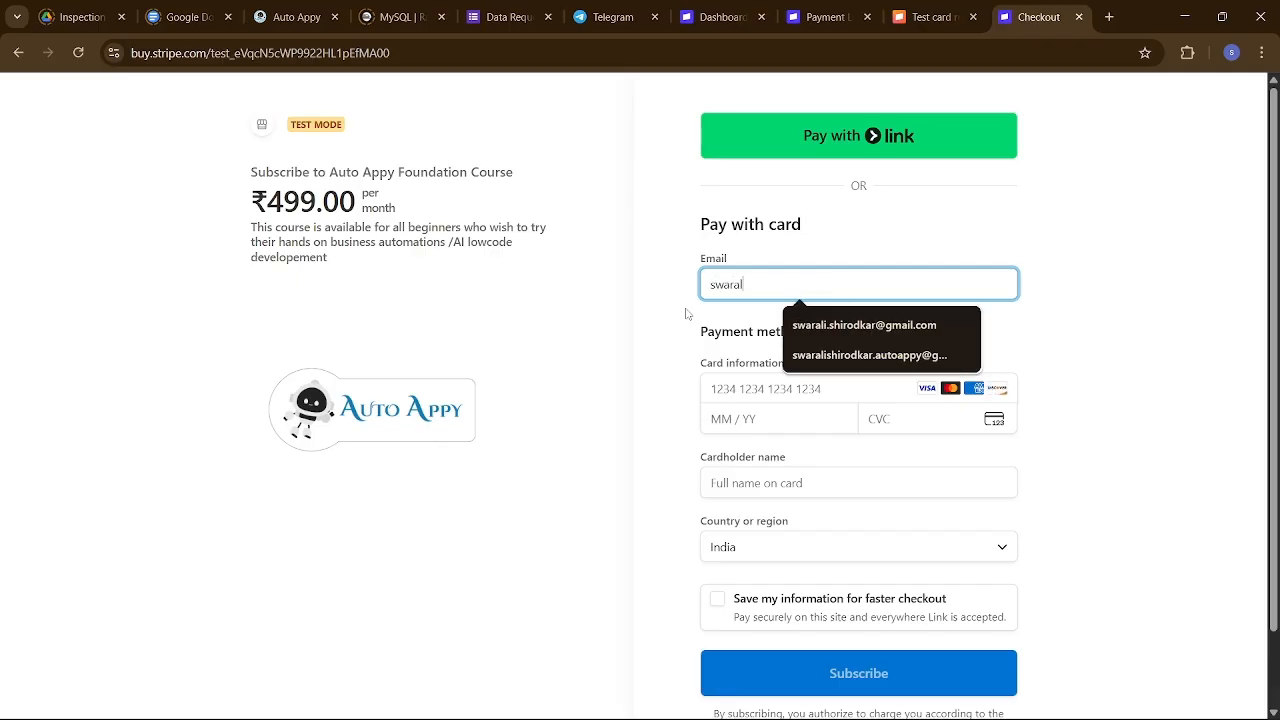
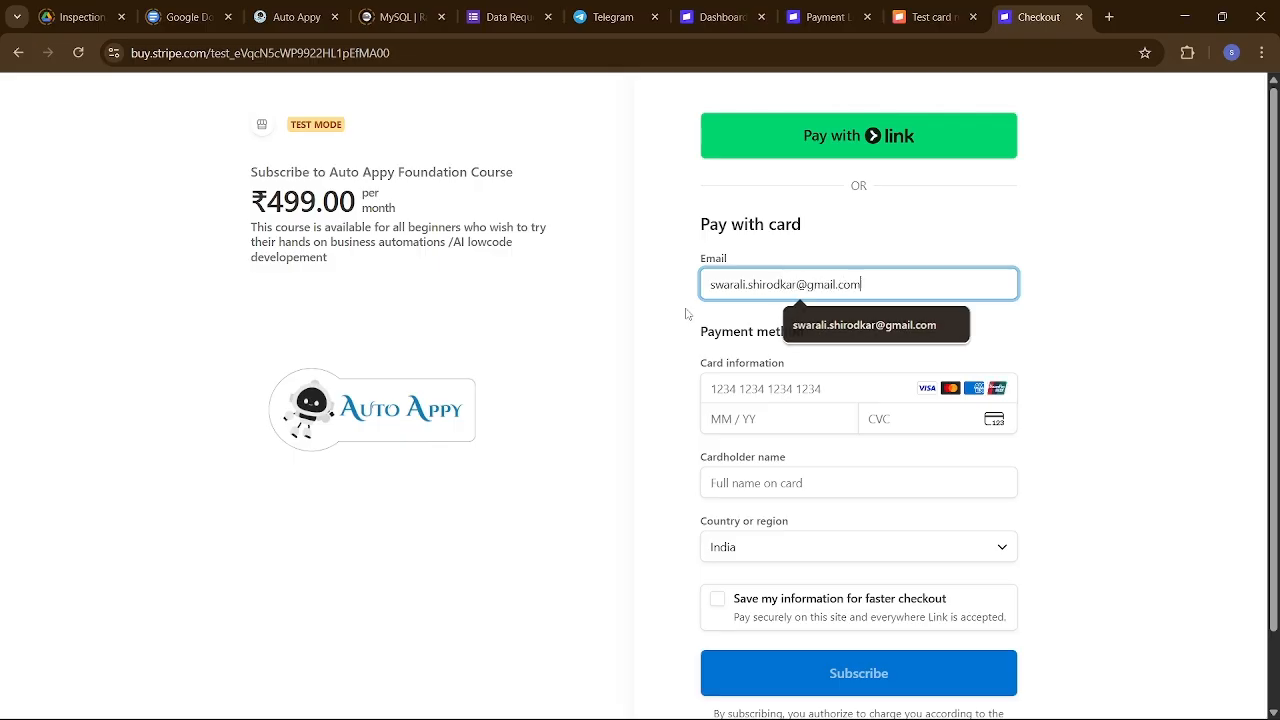
click(818, 388)
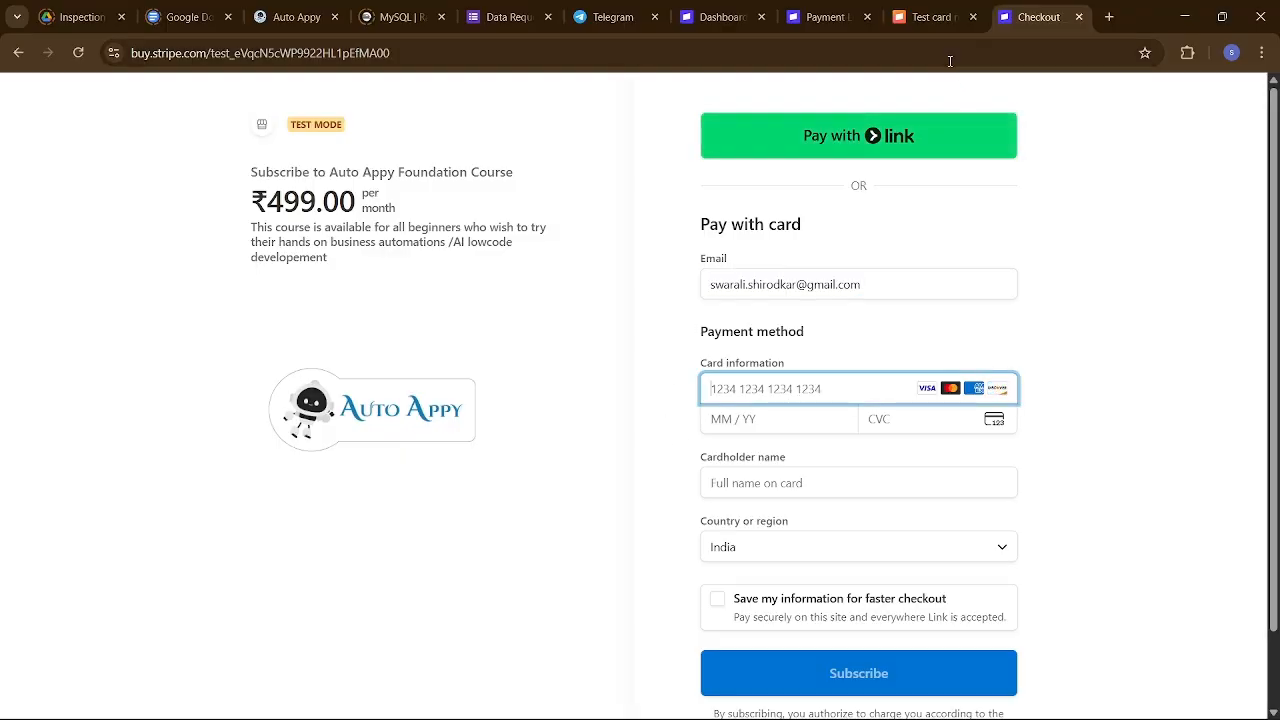
click(900, 17)
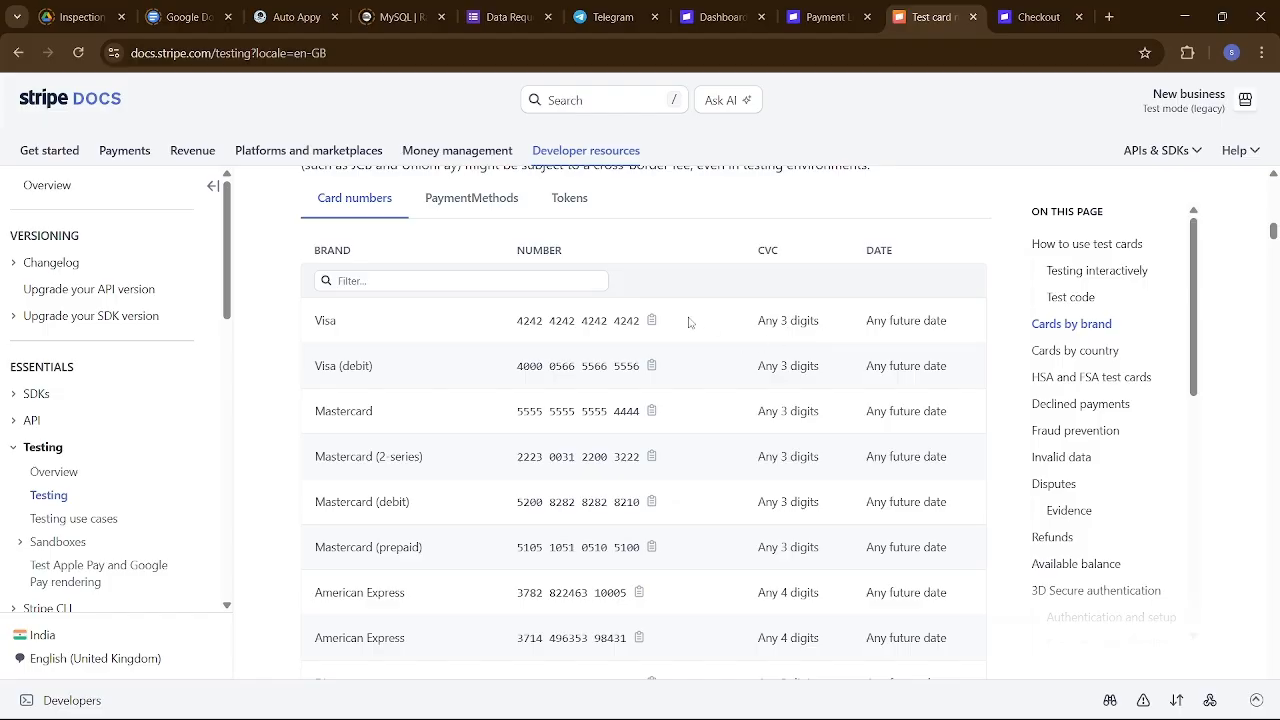
click(652, 324)
click(826, 17)
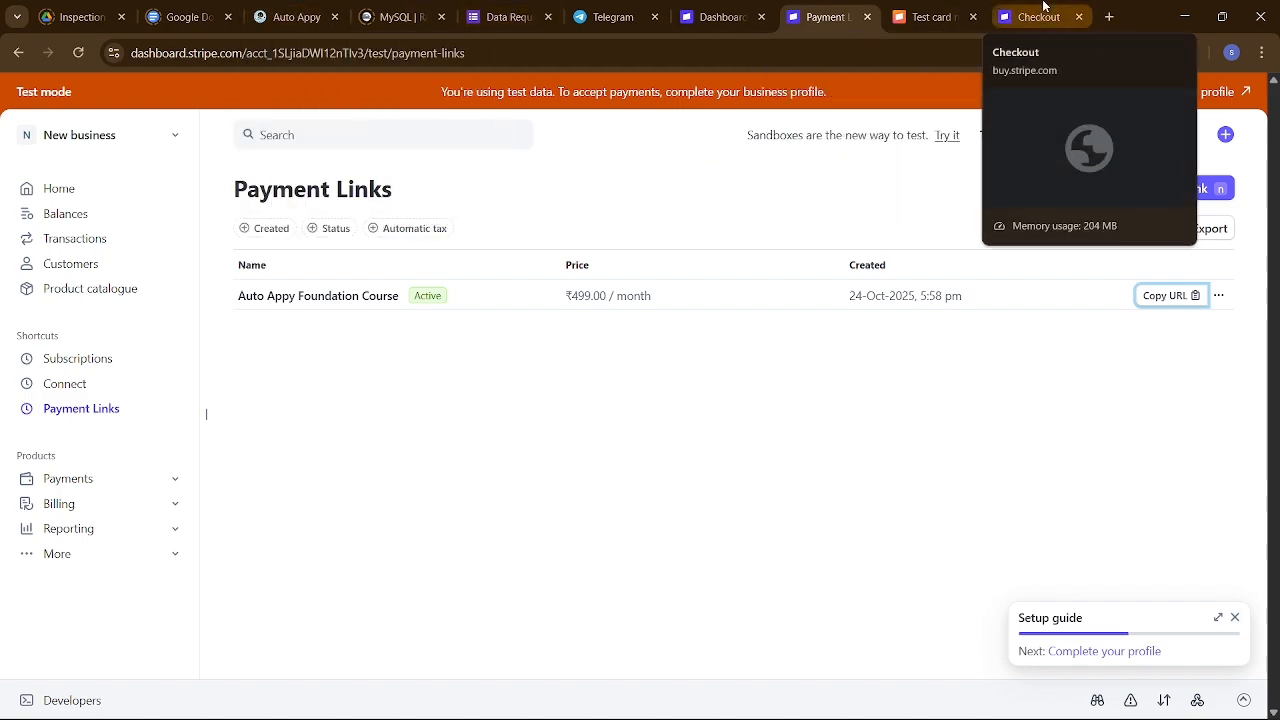
click(1043, 12)
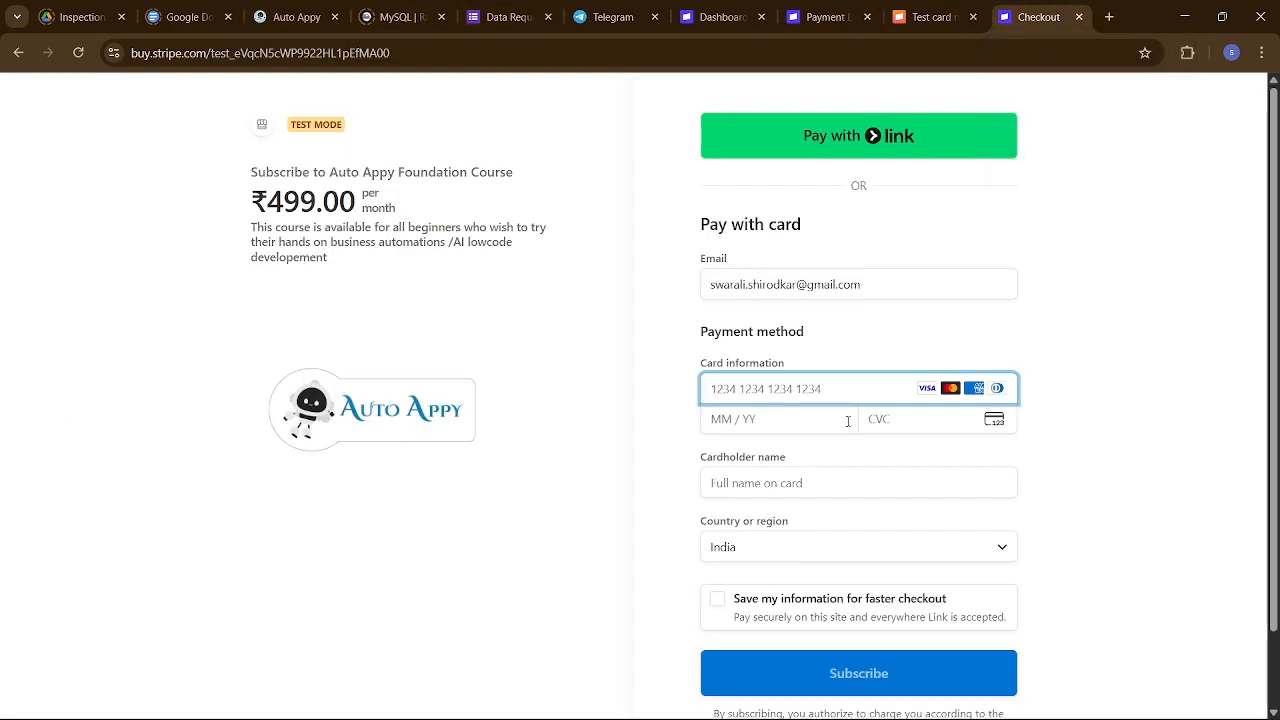
key(ctrl+v)
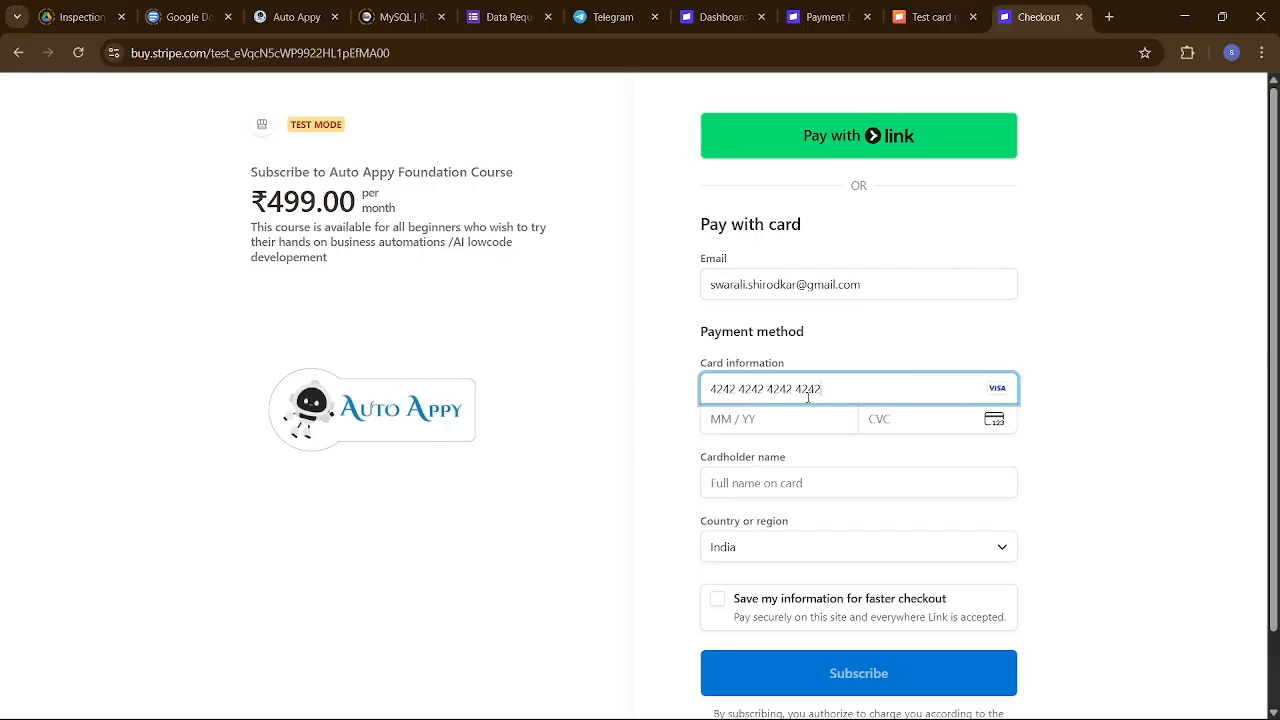
Fill in expiry 09 / 27, CVC 123 and the demo cardholder name.
click(758, 418)
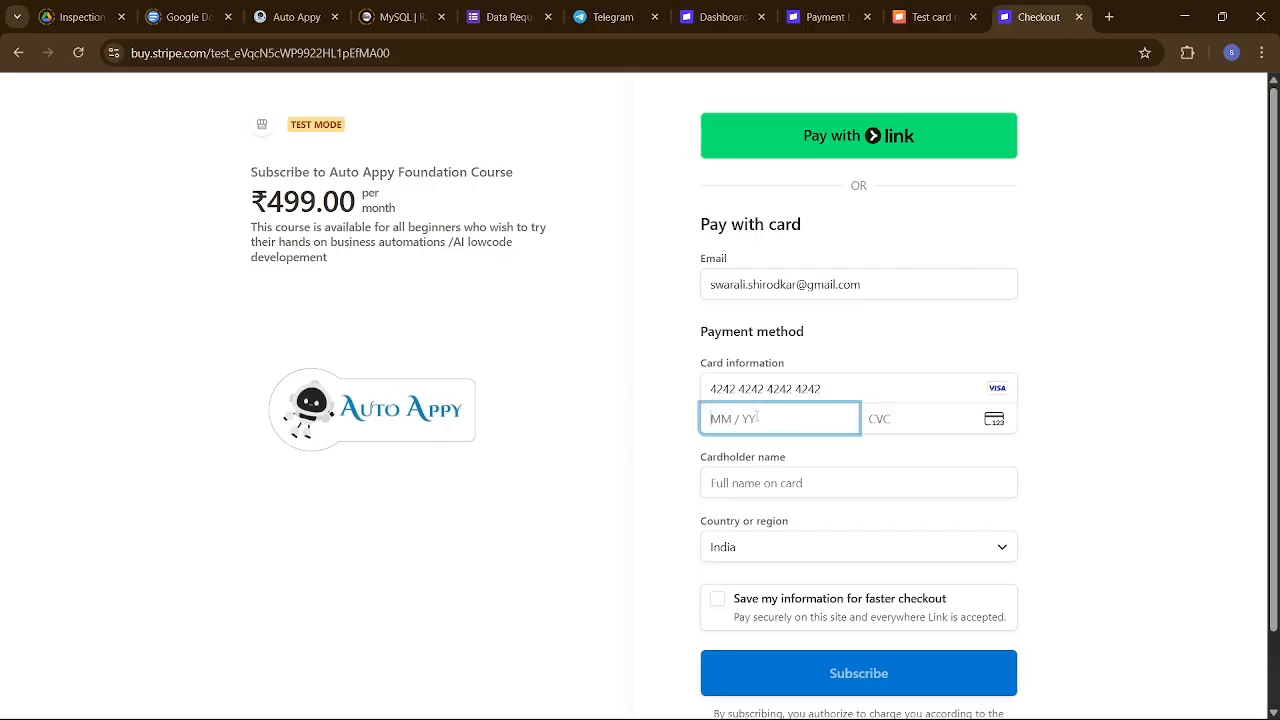
text(09 / 27)
click(884, 425)
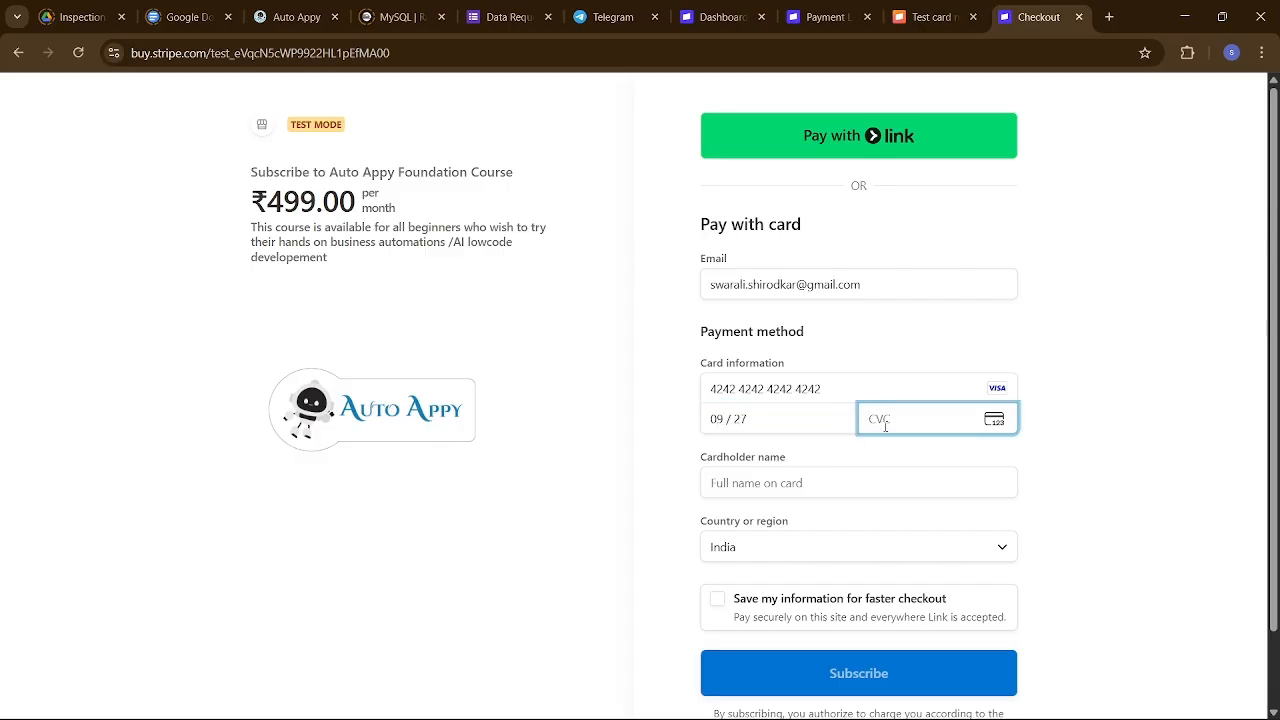
text(123)
click(871, 495)
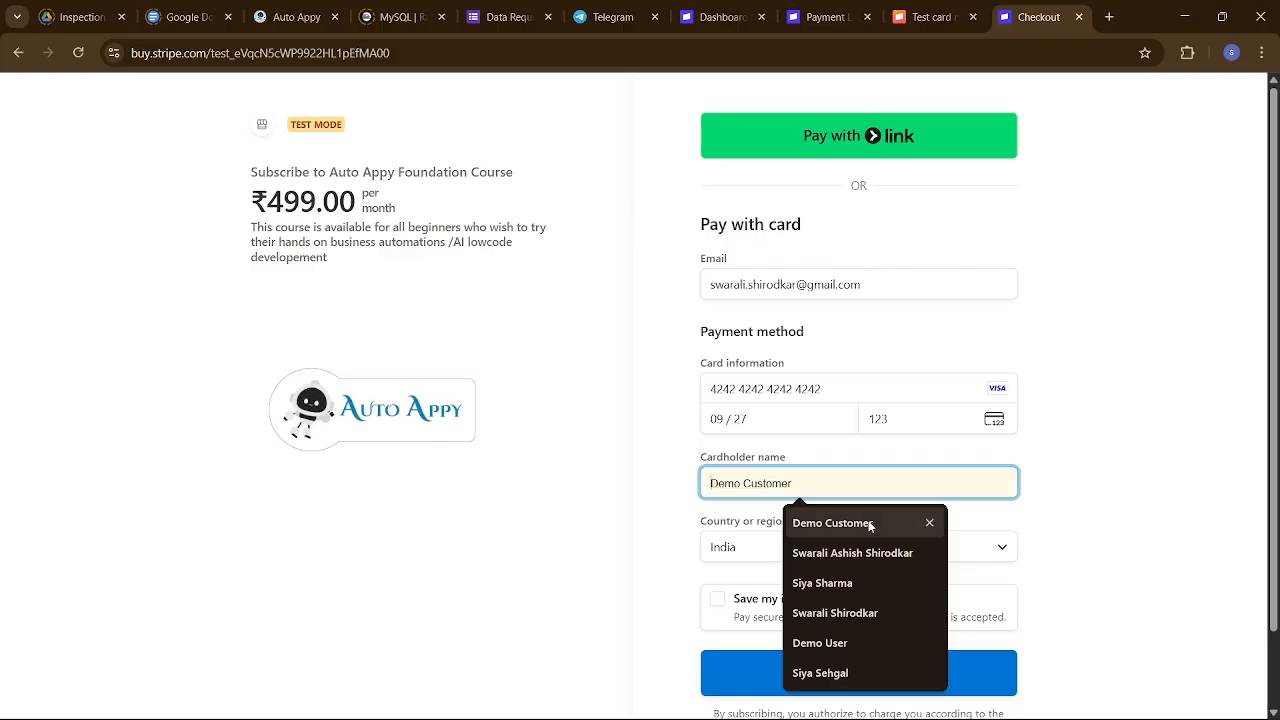
click(870, 523)
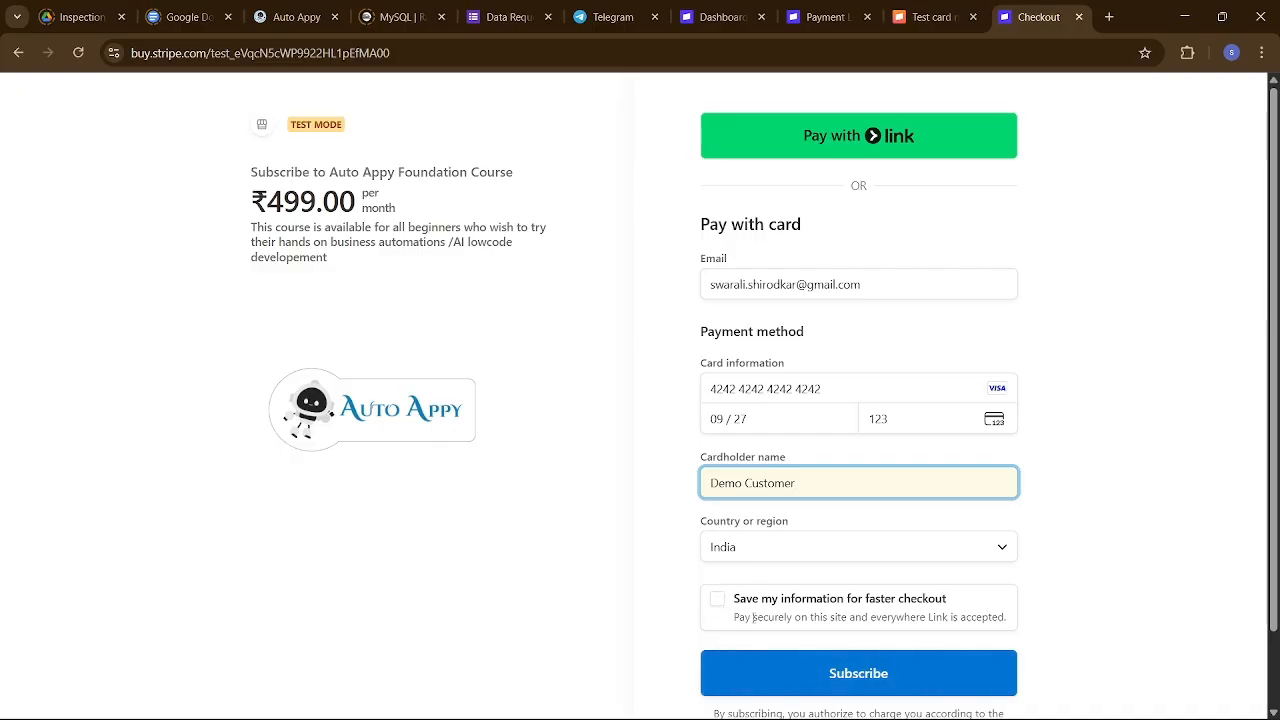
Submit the ₹499.00 subscription, dismiss the save-card offer, and go back to Auto Appy.
click(833, 673)
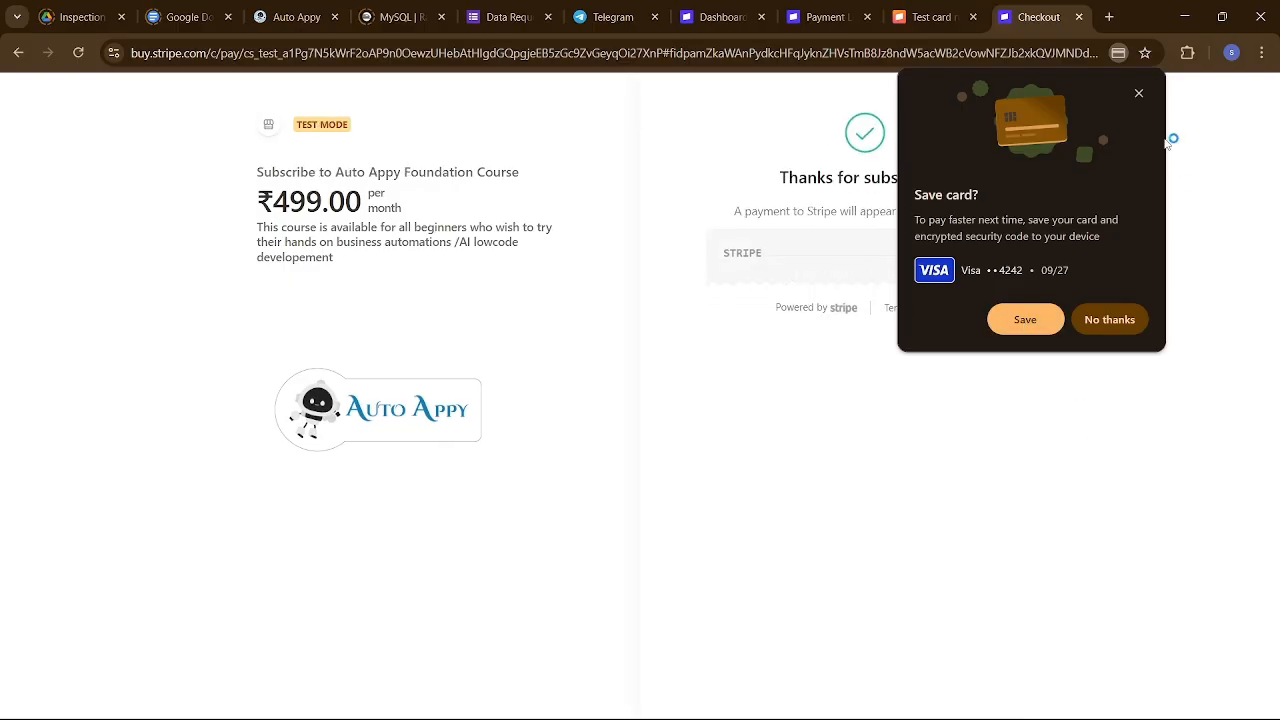
click(1139, 93)
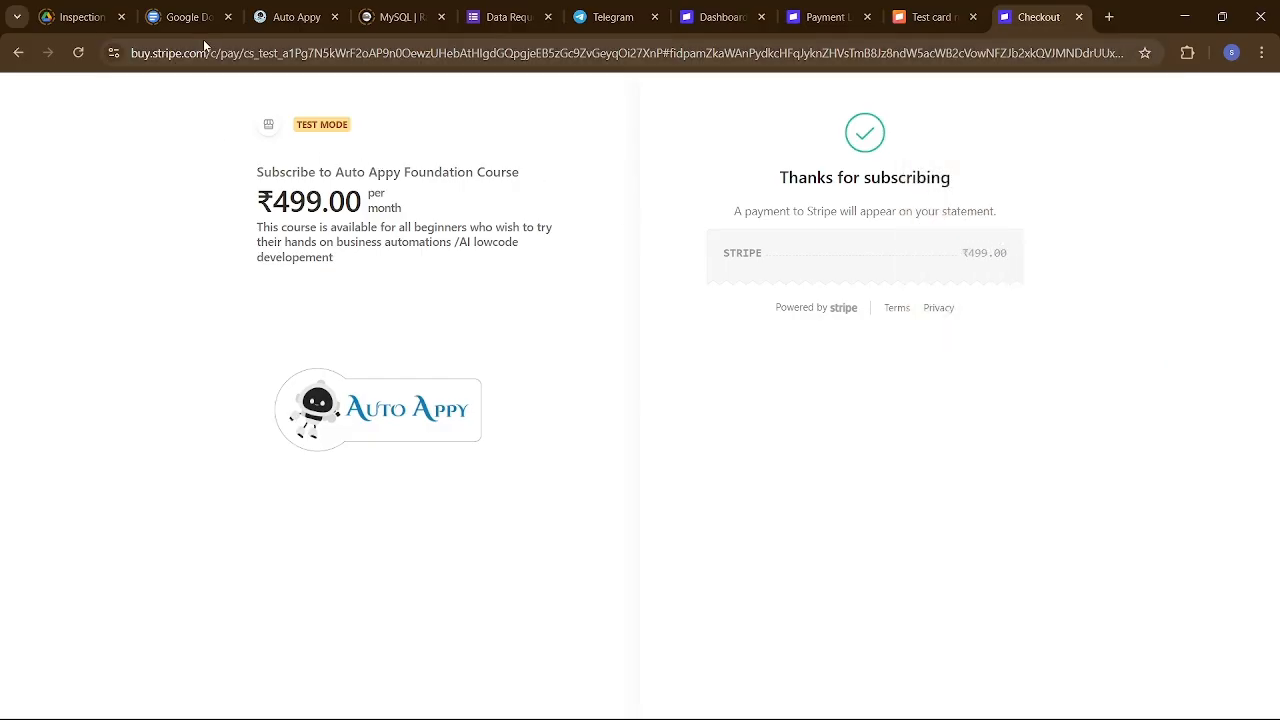
click(276, 19)
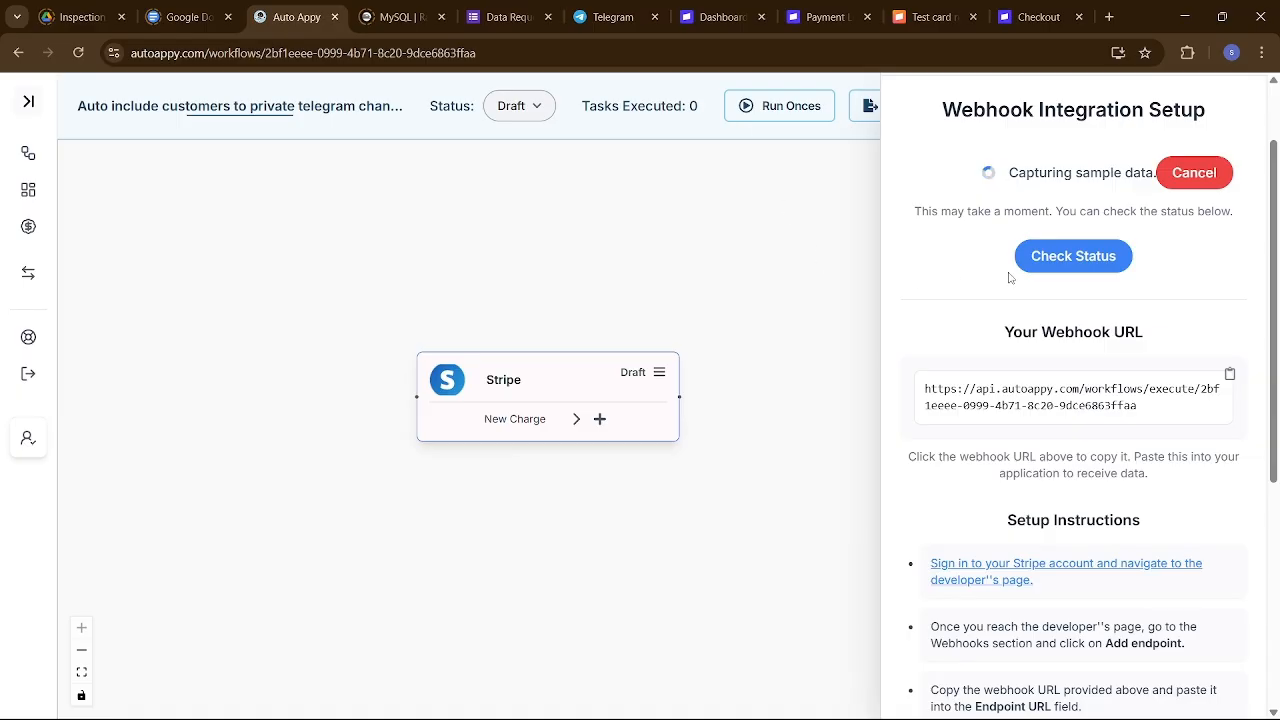
Verify the captured Stripe sample charge (amount 49900), then close the trigger's settings panel.
click(1083, 258)
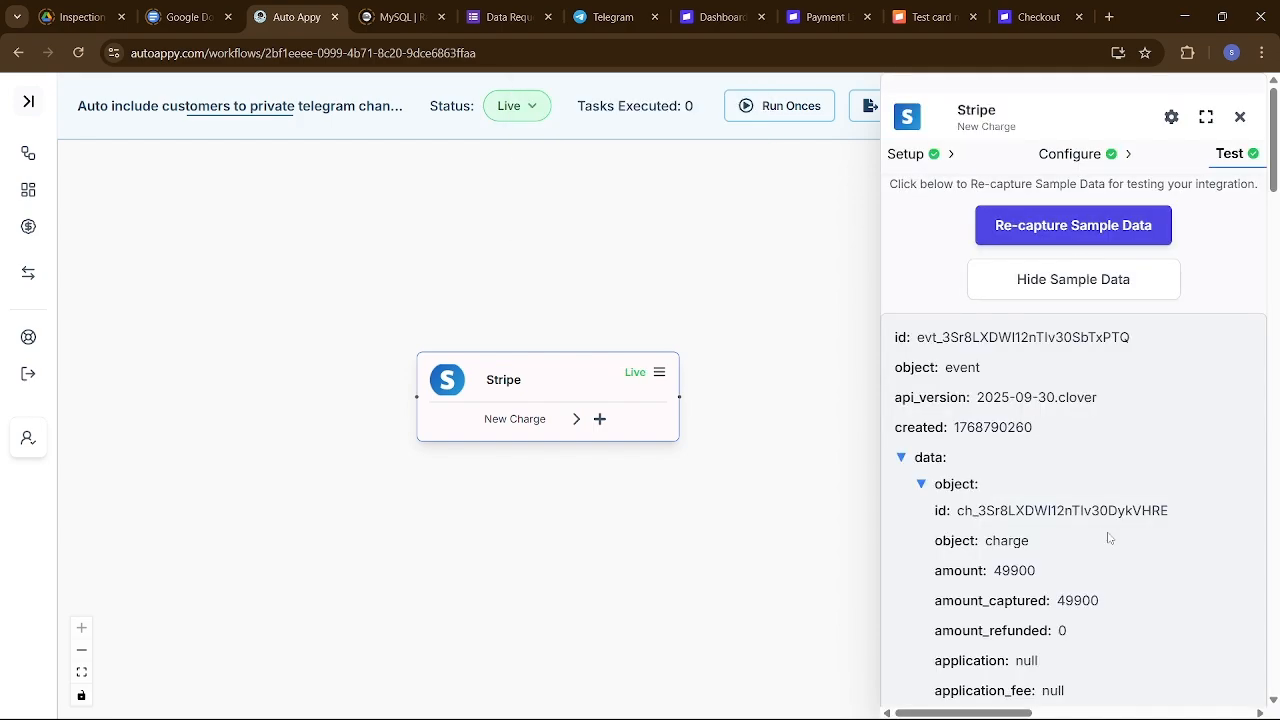
scroll(1108, 538, down, 5)
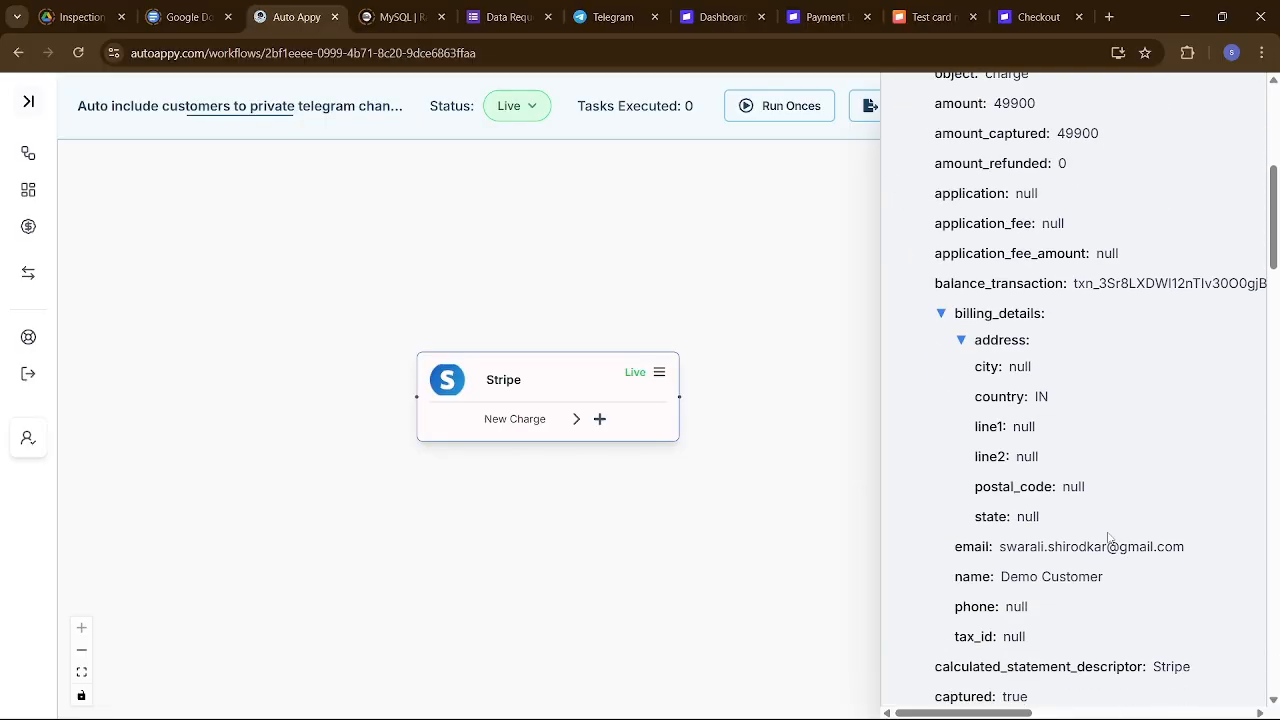
scroll(1108, 538, down, 3)
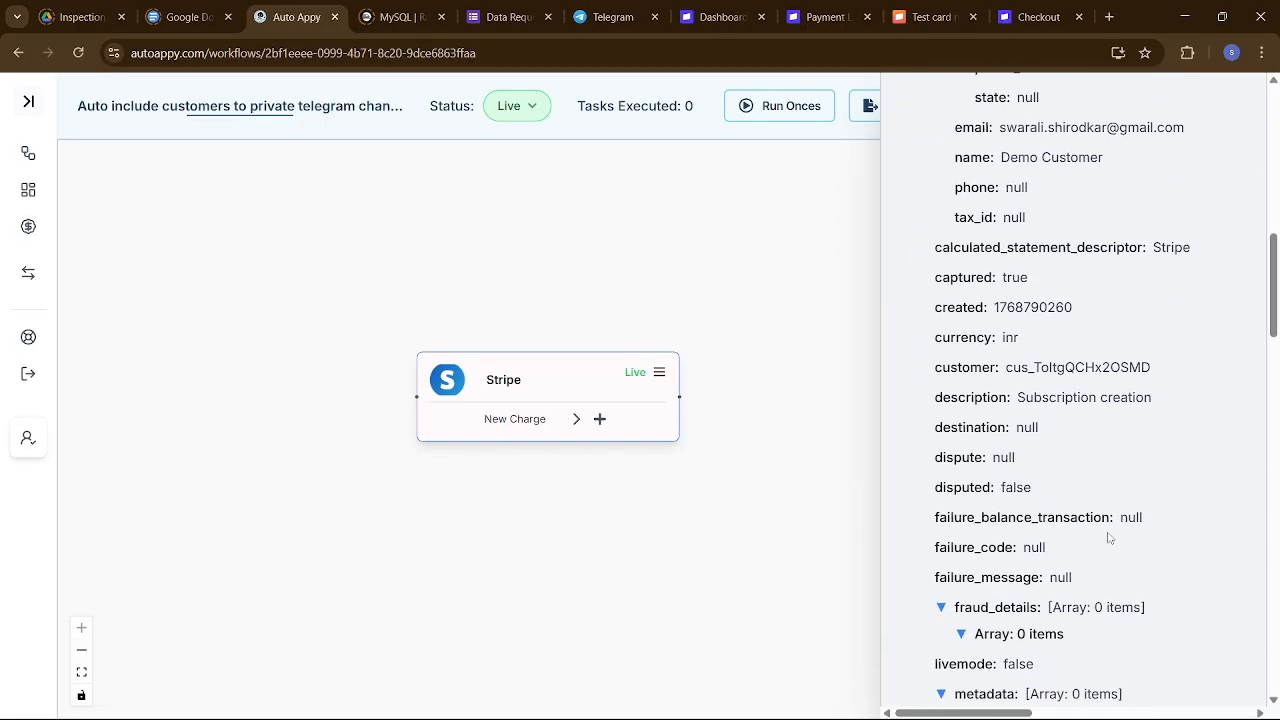
scroll(1108, 538, up, 8)
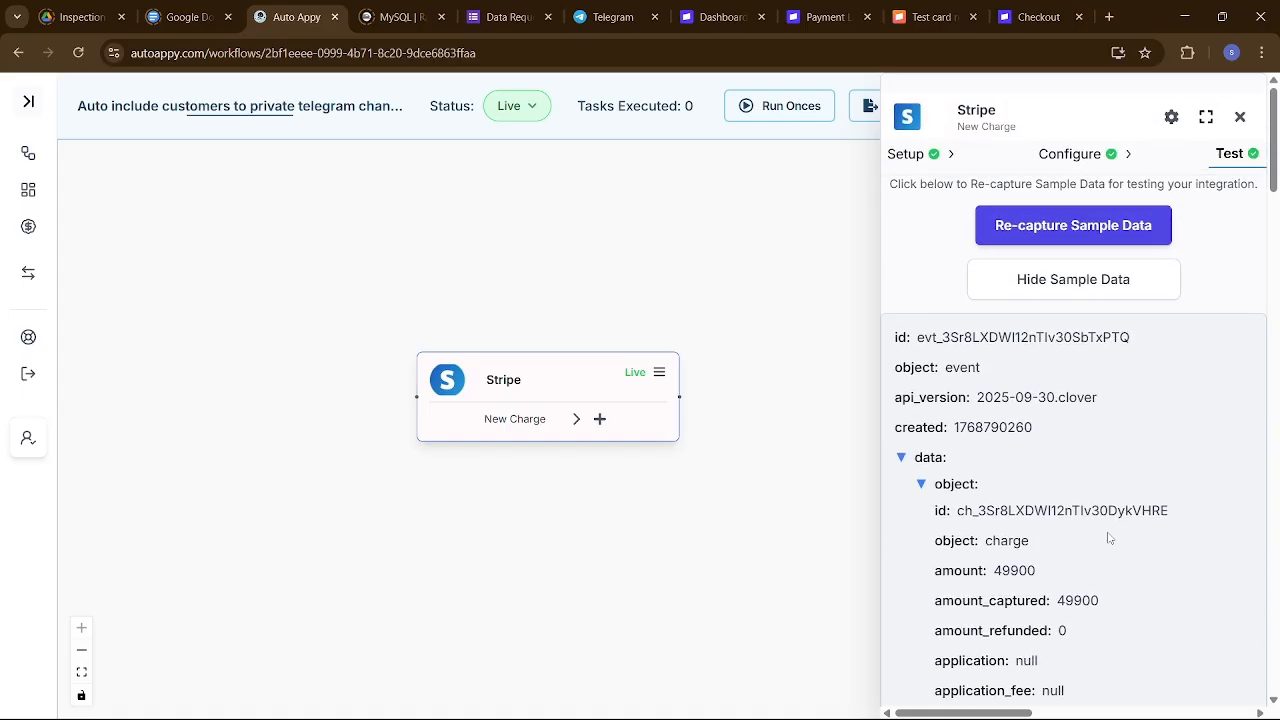
scroll(1108, 538, down, 1)
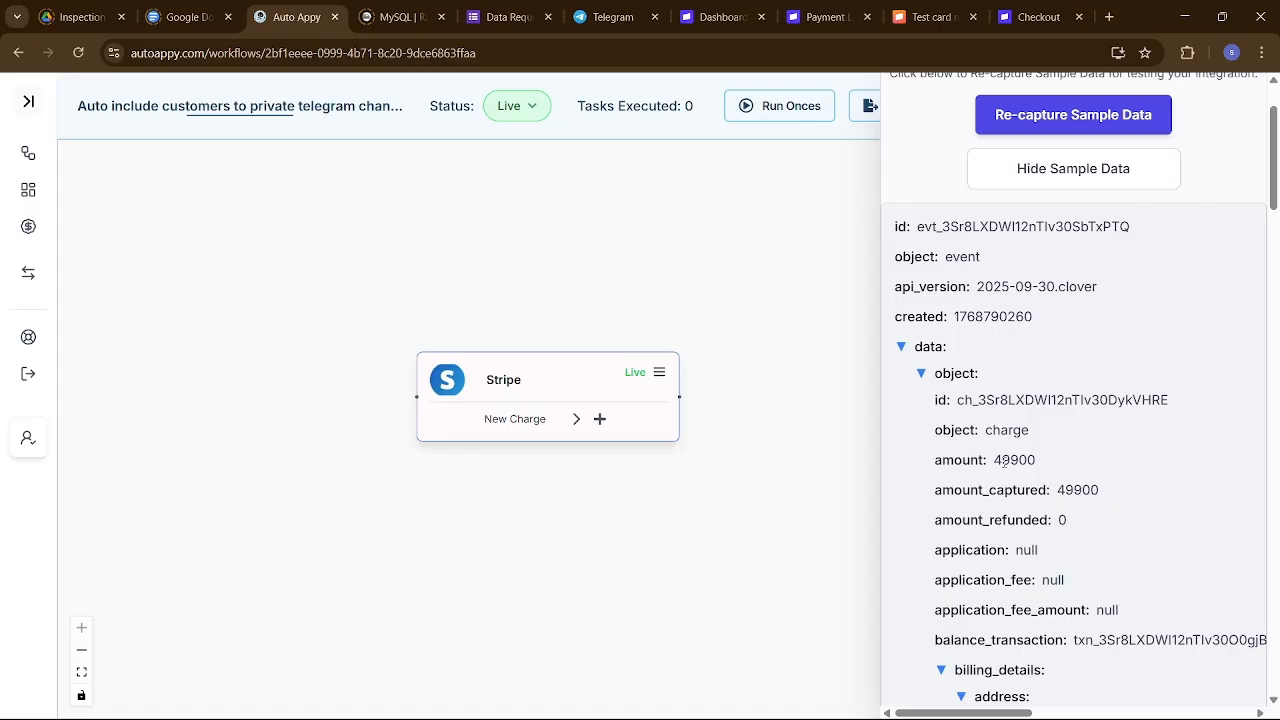
click(1024, 17)
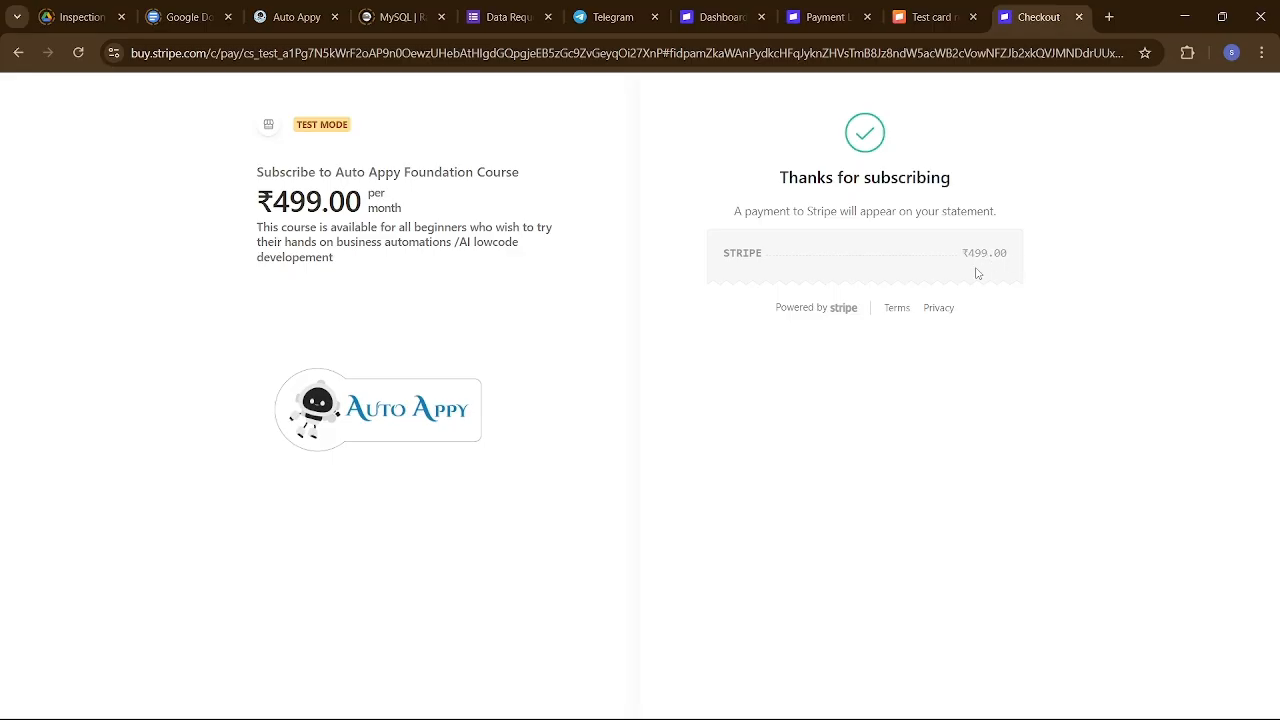
click(295, 14)
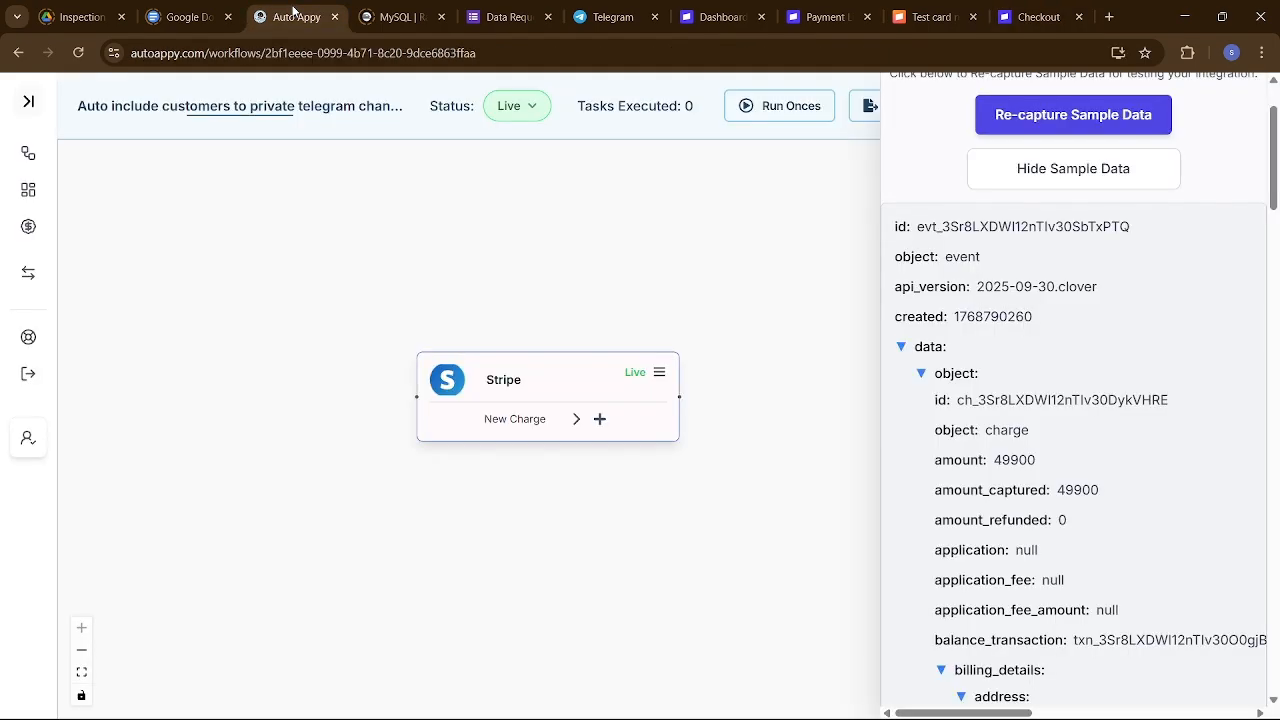
scroll(1040, 378, up, 2)
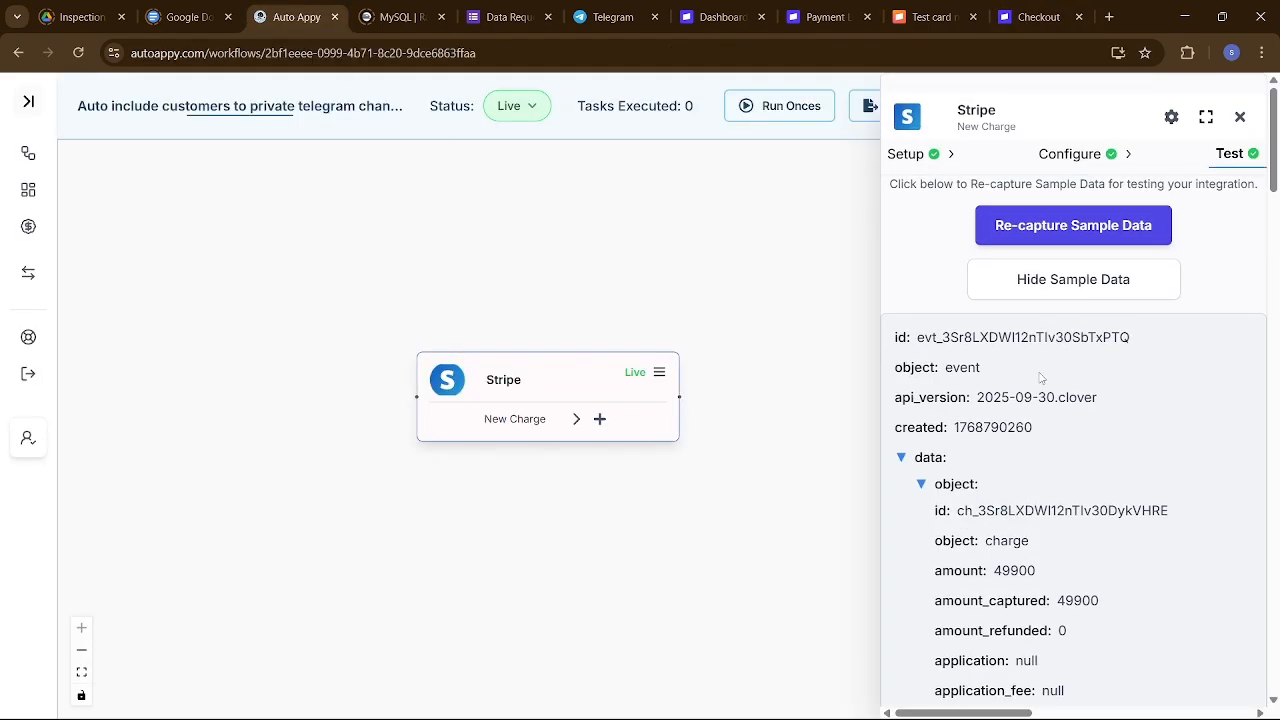
click(1240, 117)
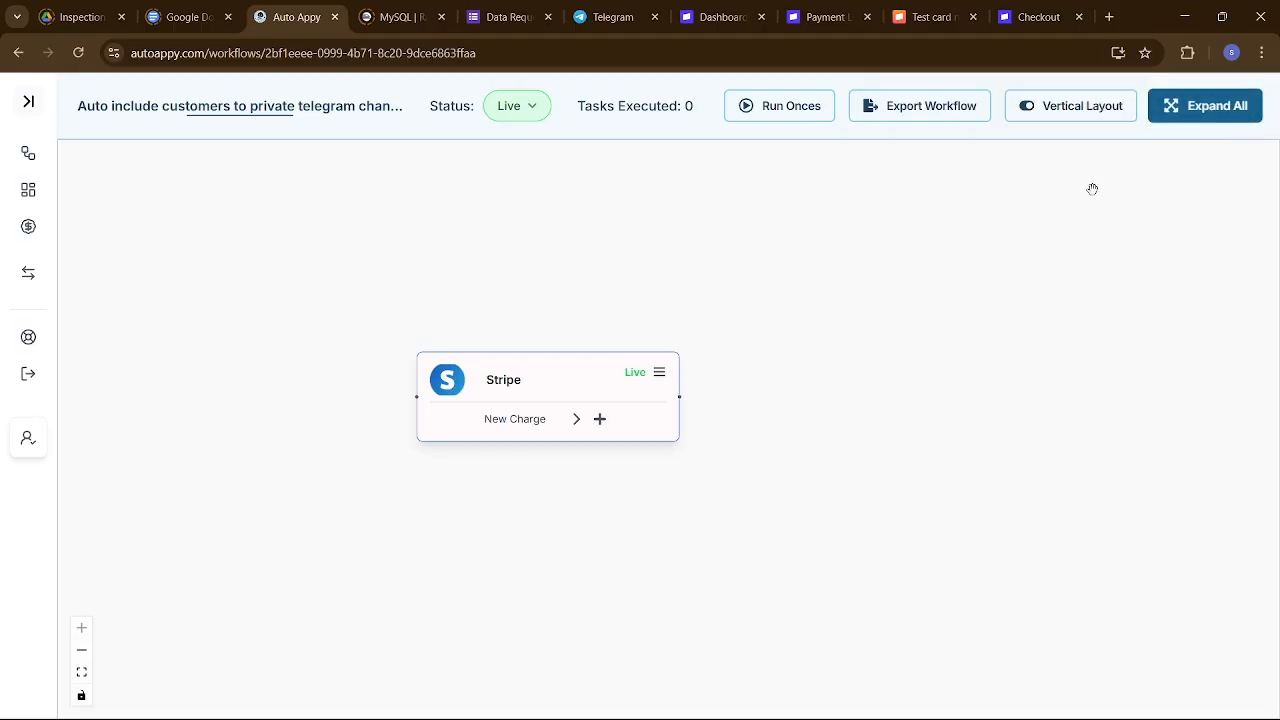
Search 'number' and add a Number Formatter node with the Perform Math Operation task.
click(600, 419)
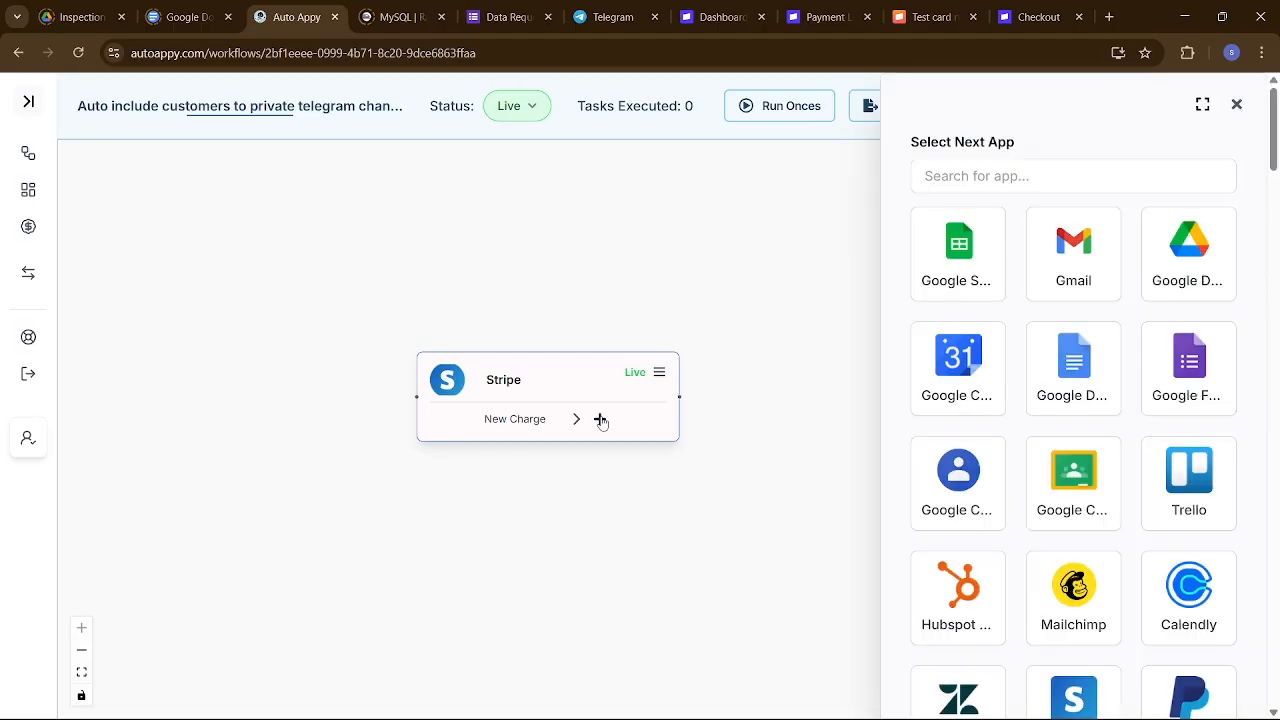
click(1005, 175)
text(number)
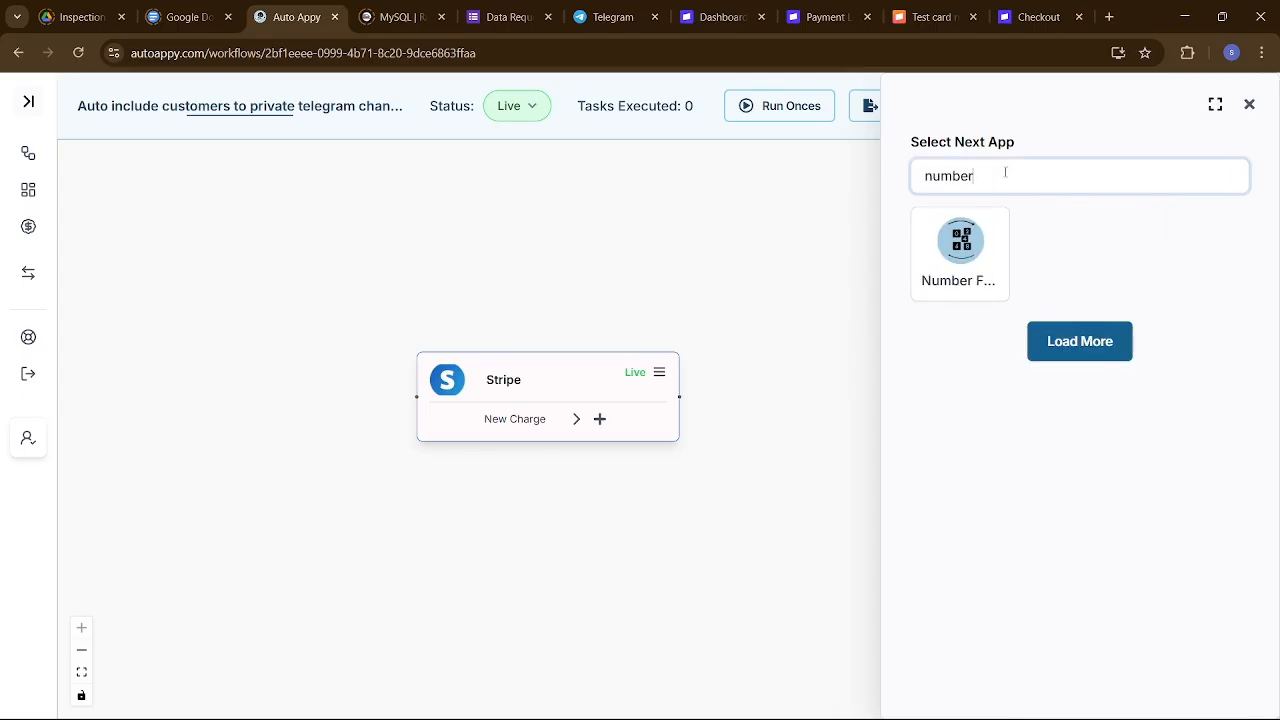
click(960, 245)
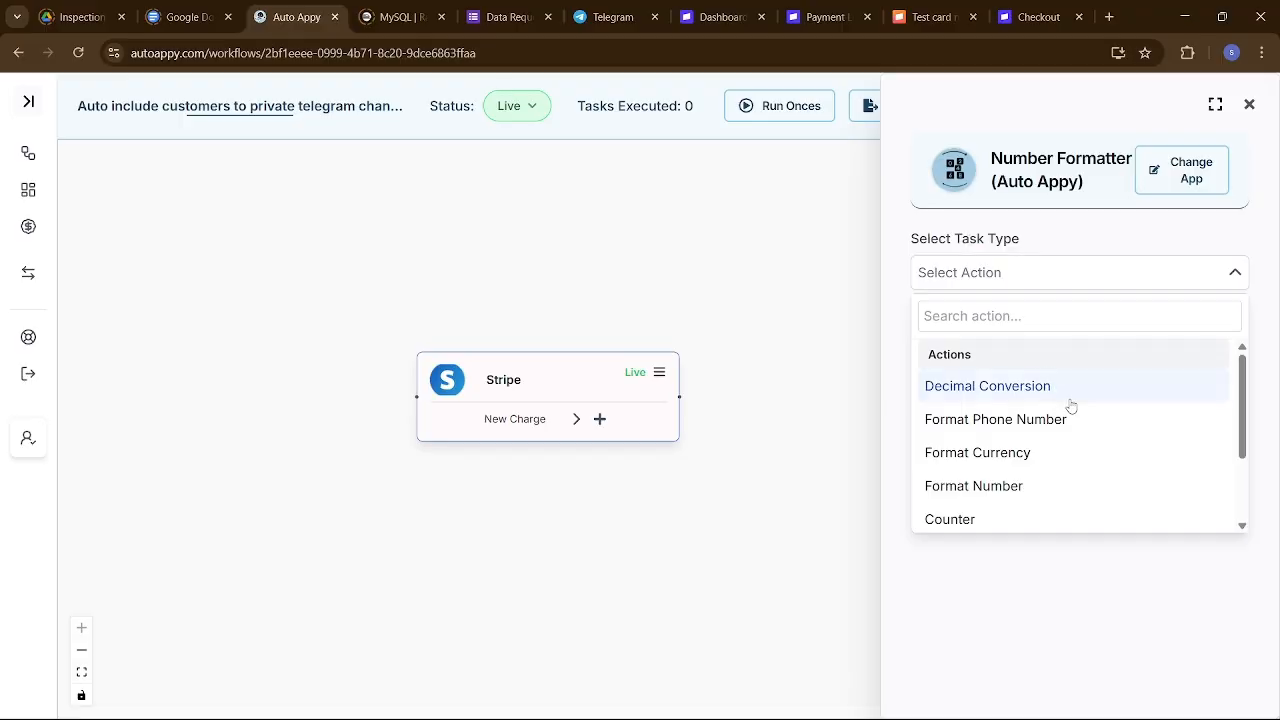
scroll(1034, 456, down, 3)
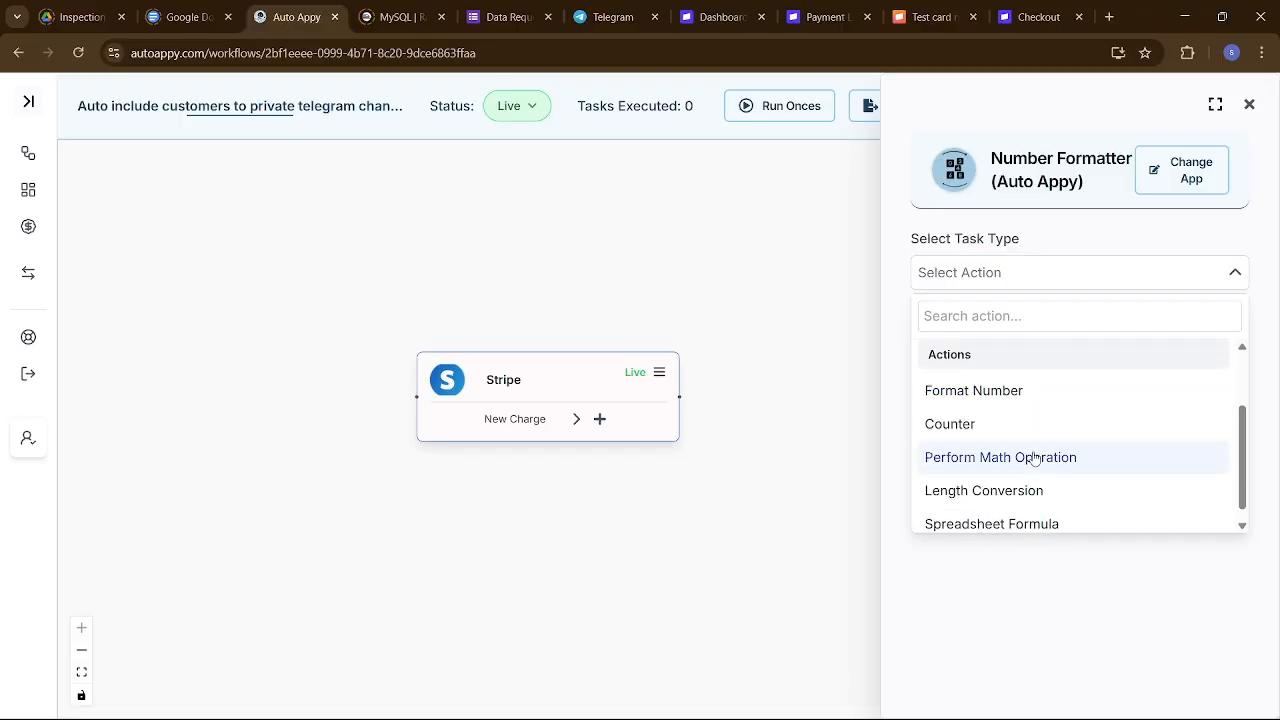
scroll(1034, 458, down, 1)
click(1034, 457)
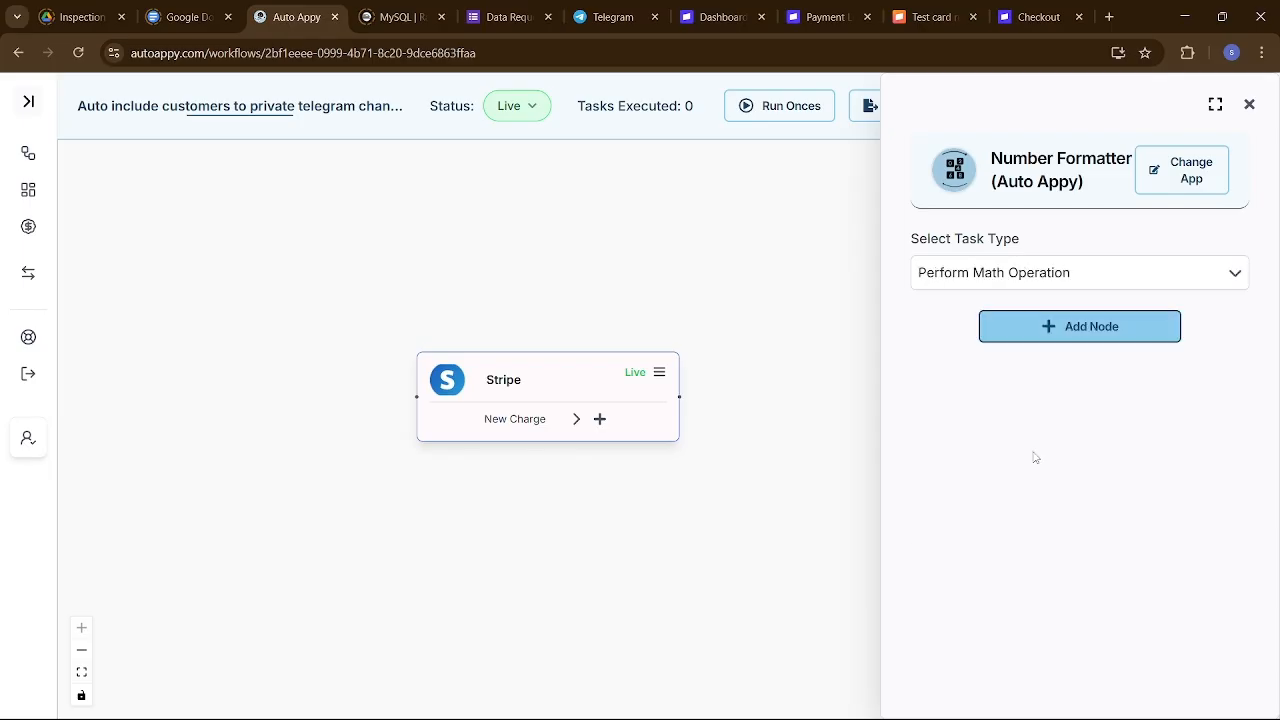
click(1119, 330)
click(1083, 285)
click(1083, 285)
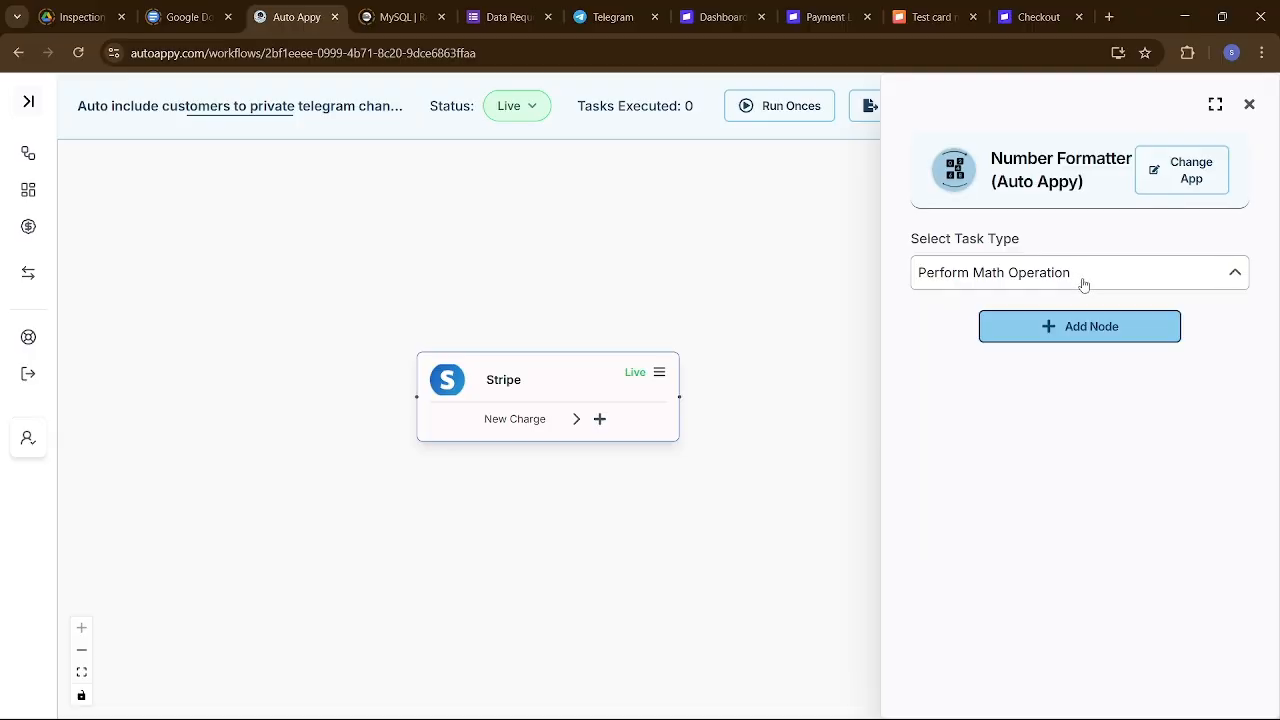
click(1080, 330)
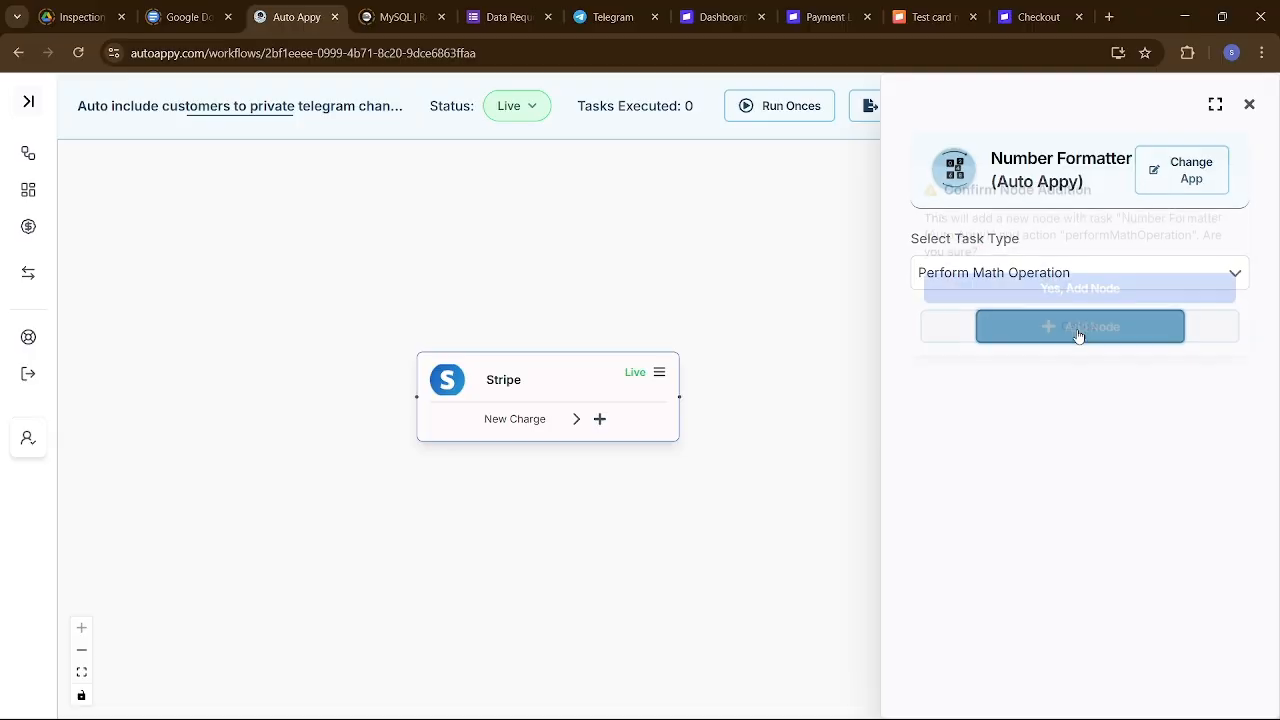
click(1056, 285)
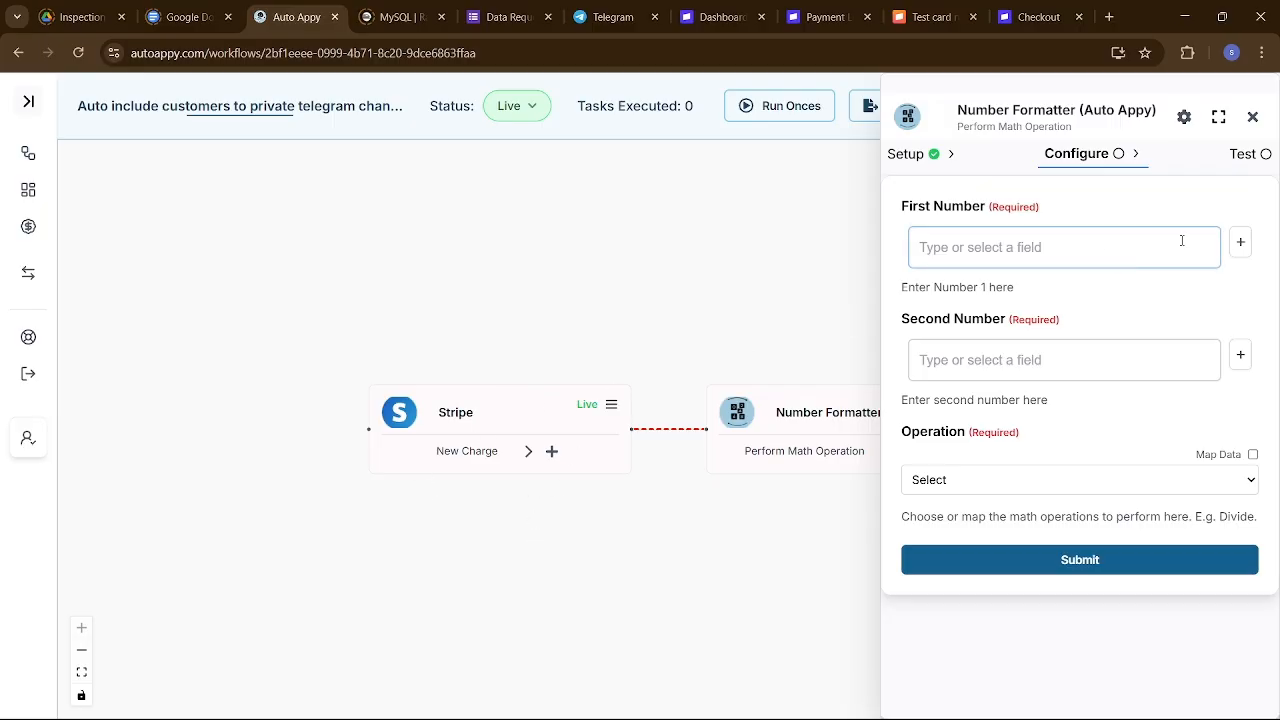
Map First Number to the Stripe Data.object.amount field.
click(1240, 244)
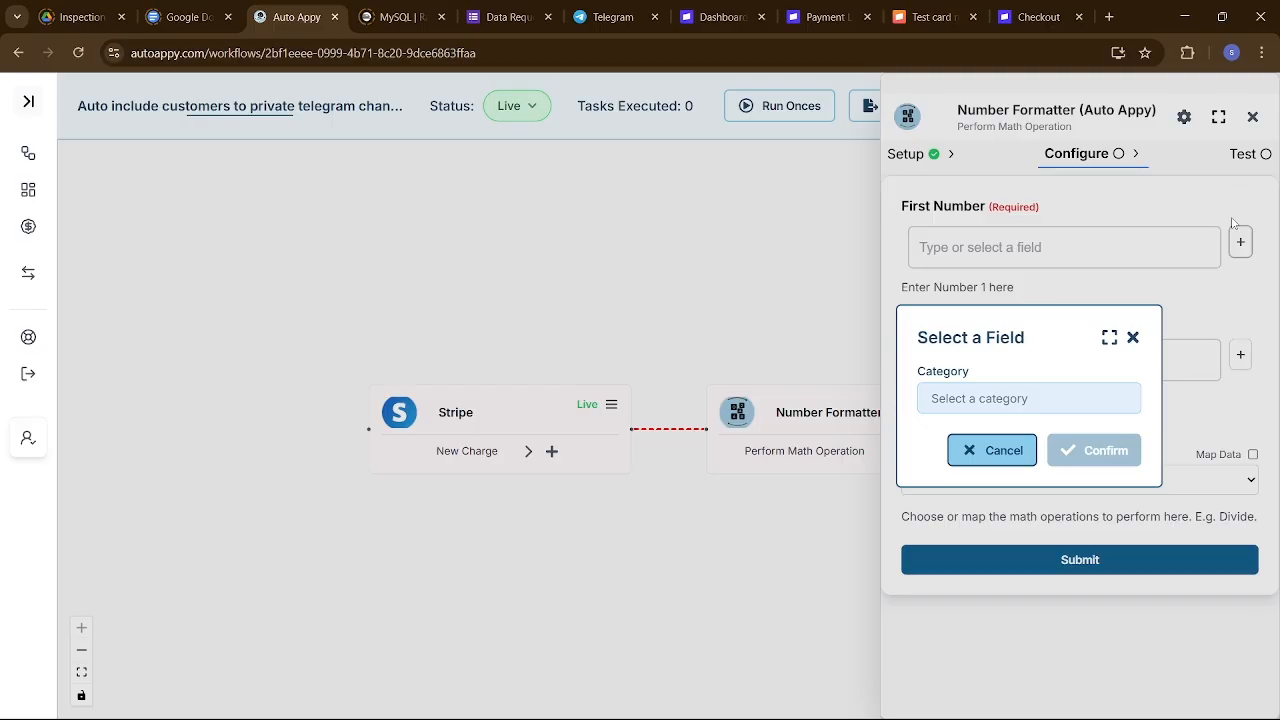
click(1050, 398)
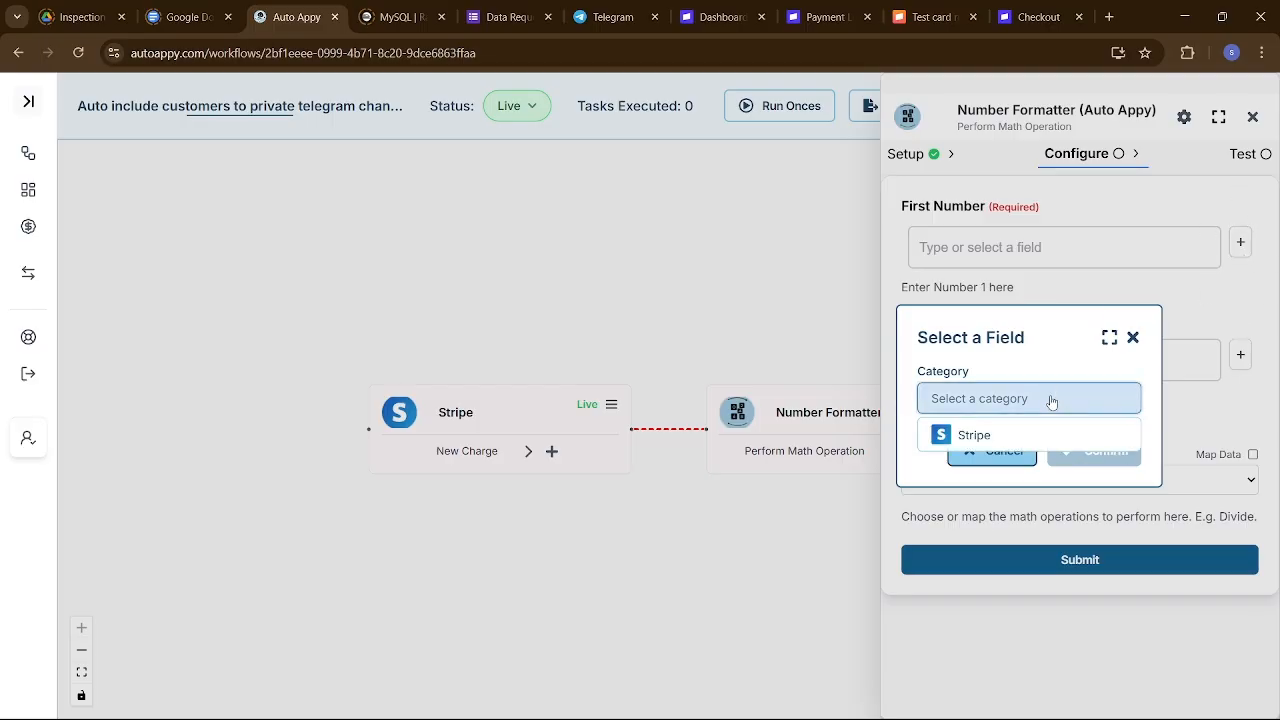
click(980, 440)
click(962, 432)
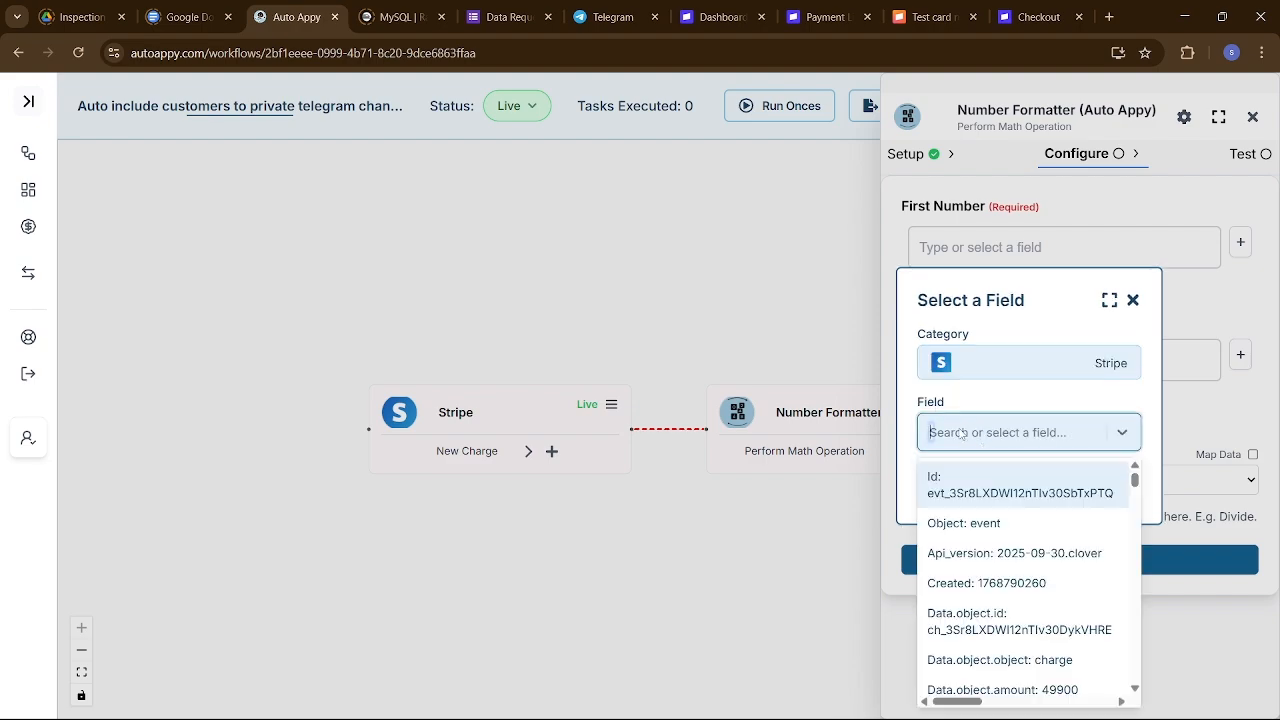
scroll(995, 537, down, 2)
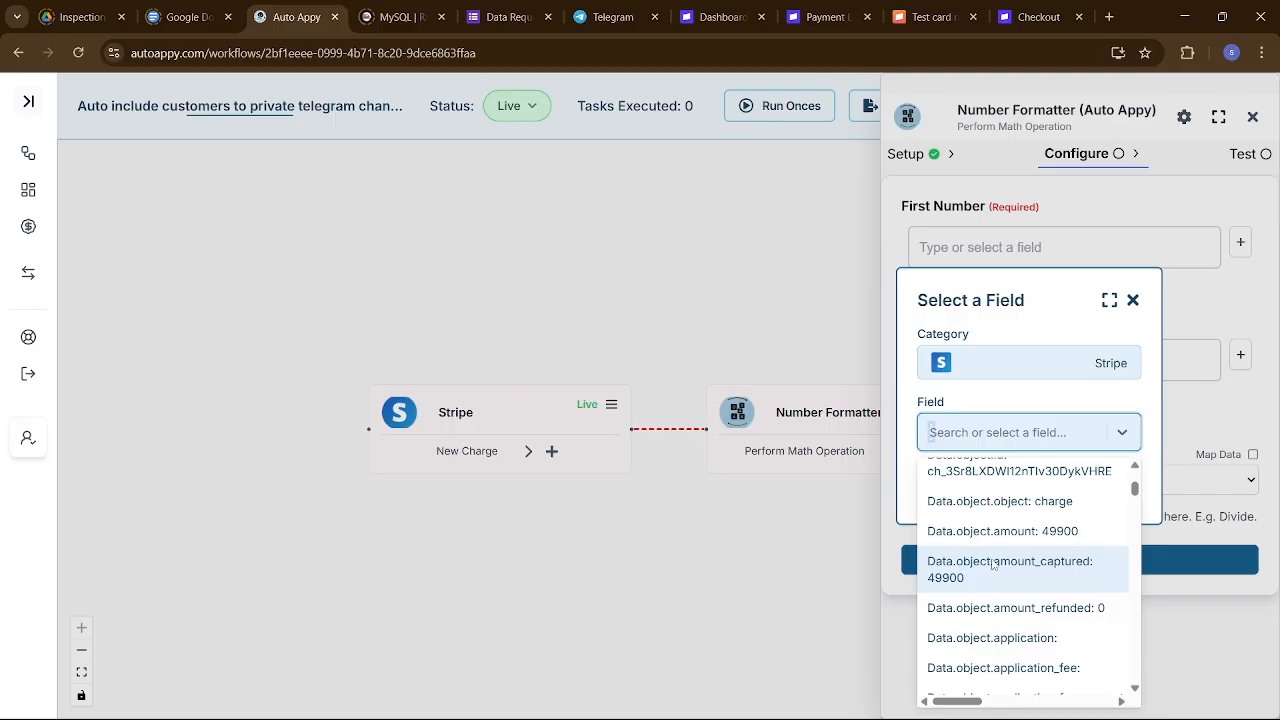
click(980, 533)
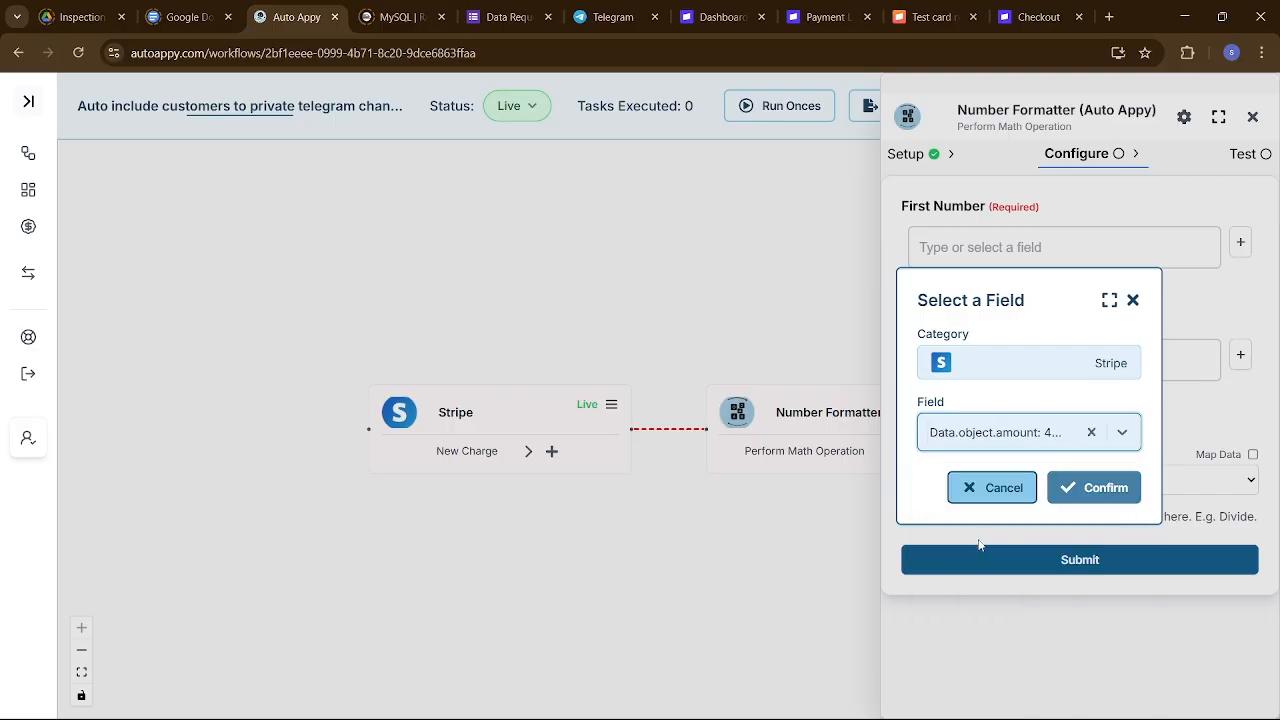
click(1087, 490)
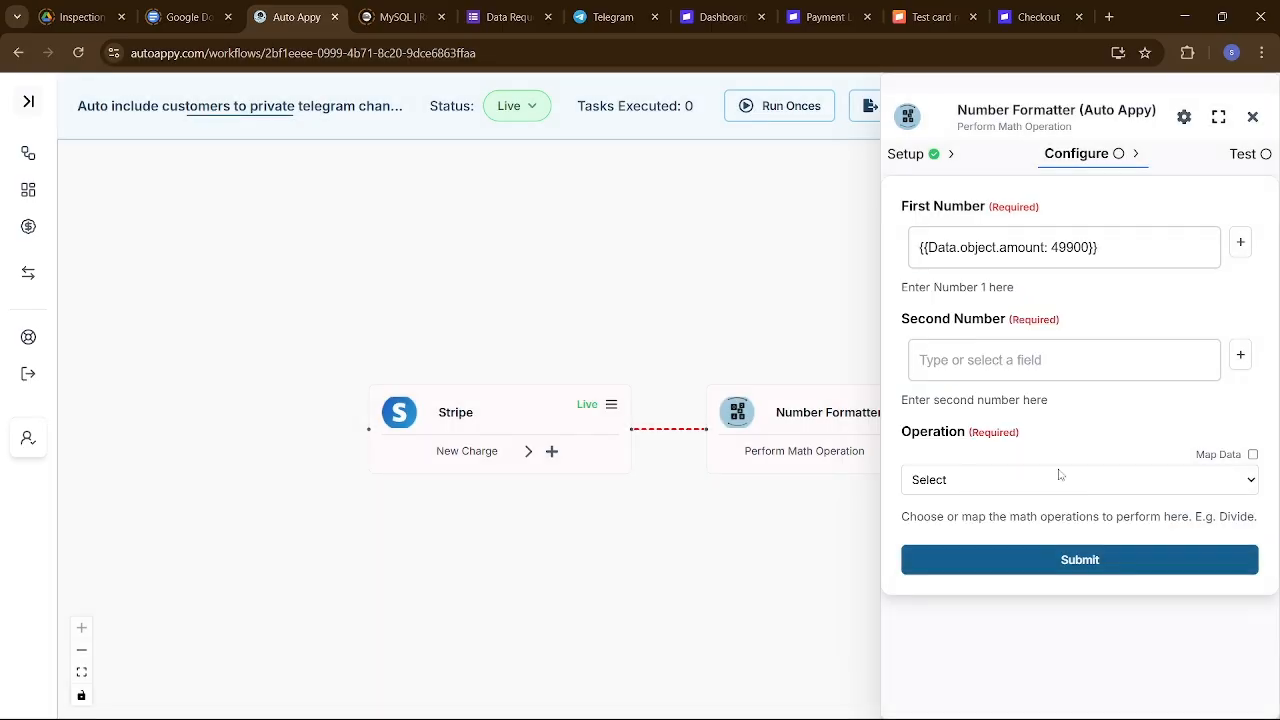
Set Second Number to 100 and choose Division as the operation.
click(1142, 359)
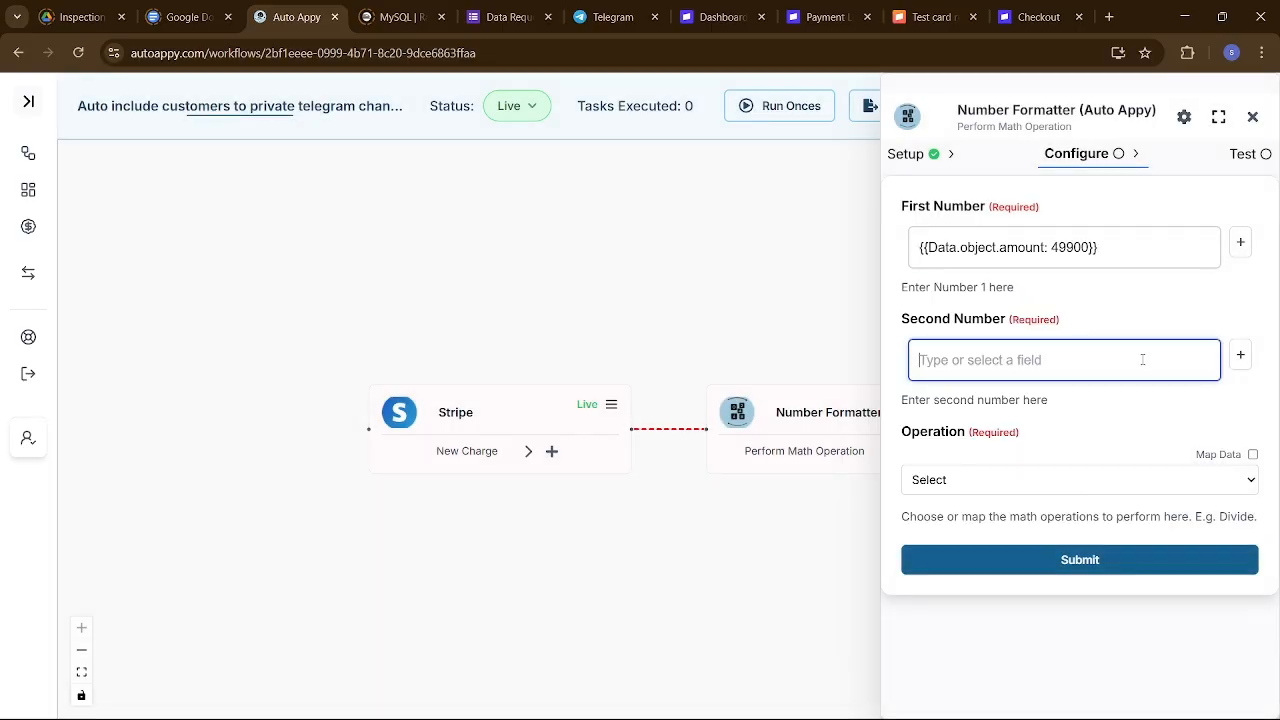
text(1000)
key(BackSpace)
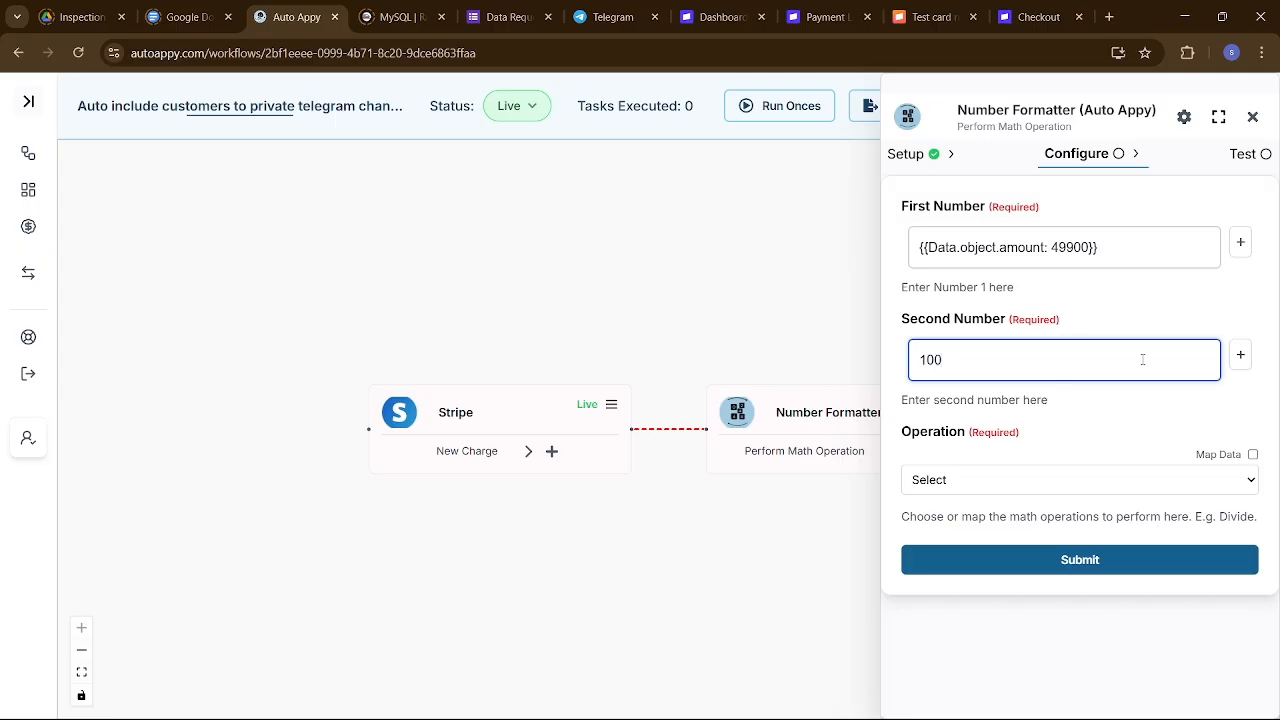
click(1017, 481)
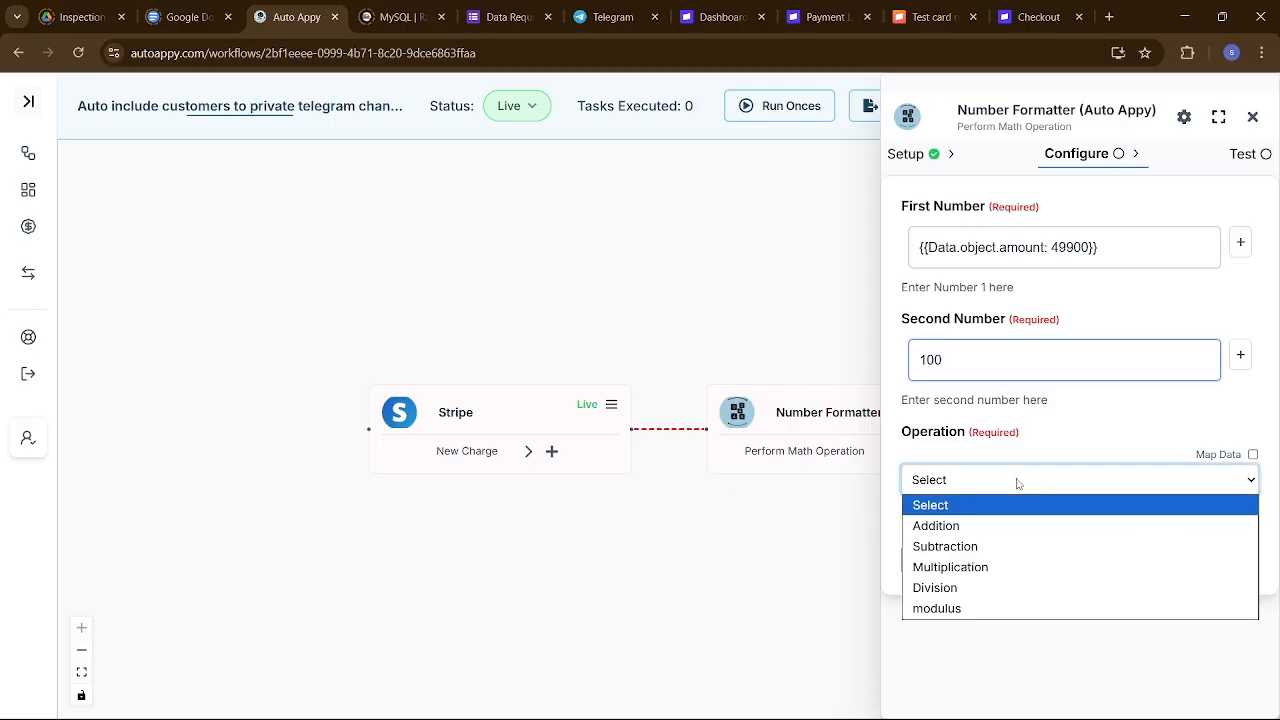
click(1010, 588)
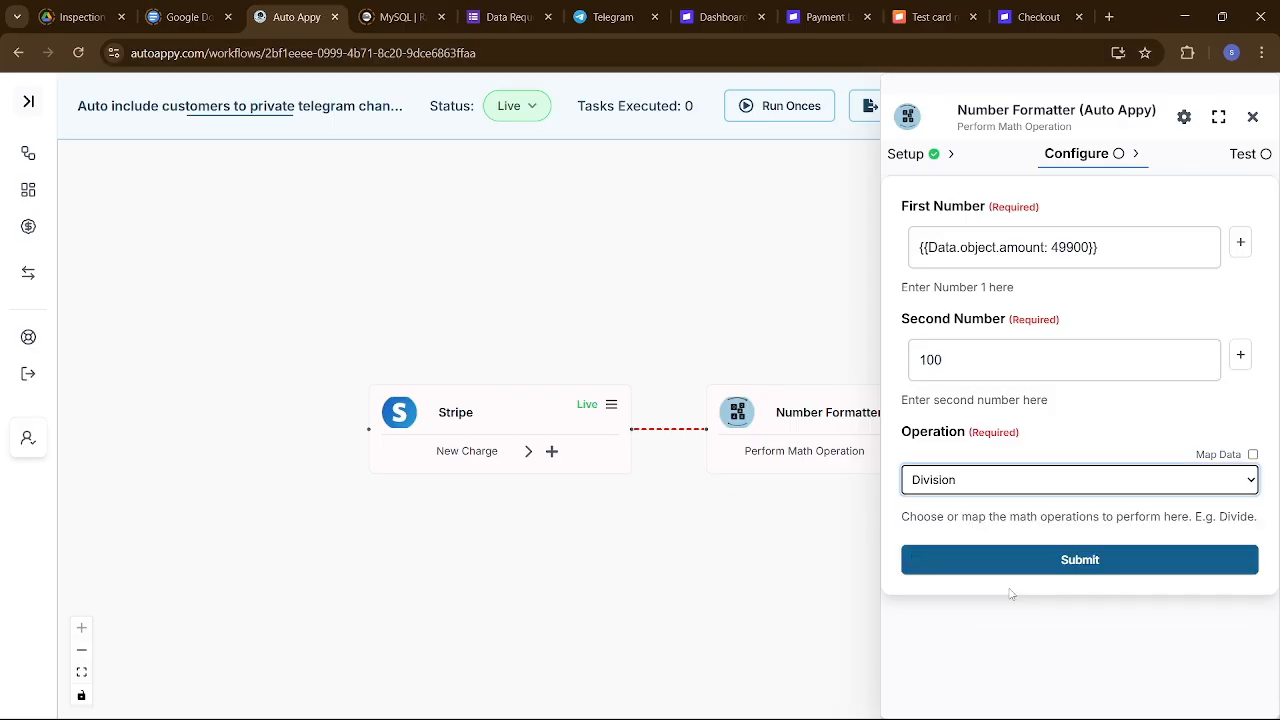
Submit and test the Number Formatter, confirm the result 499, then close its panel.
click(1065, 561)
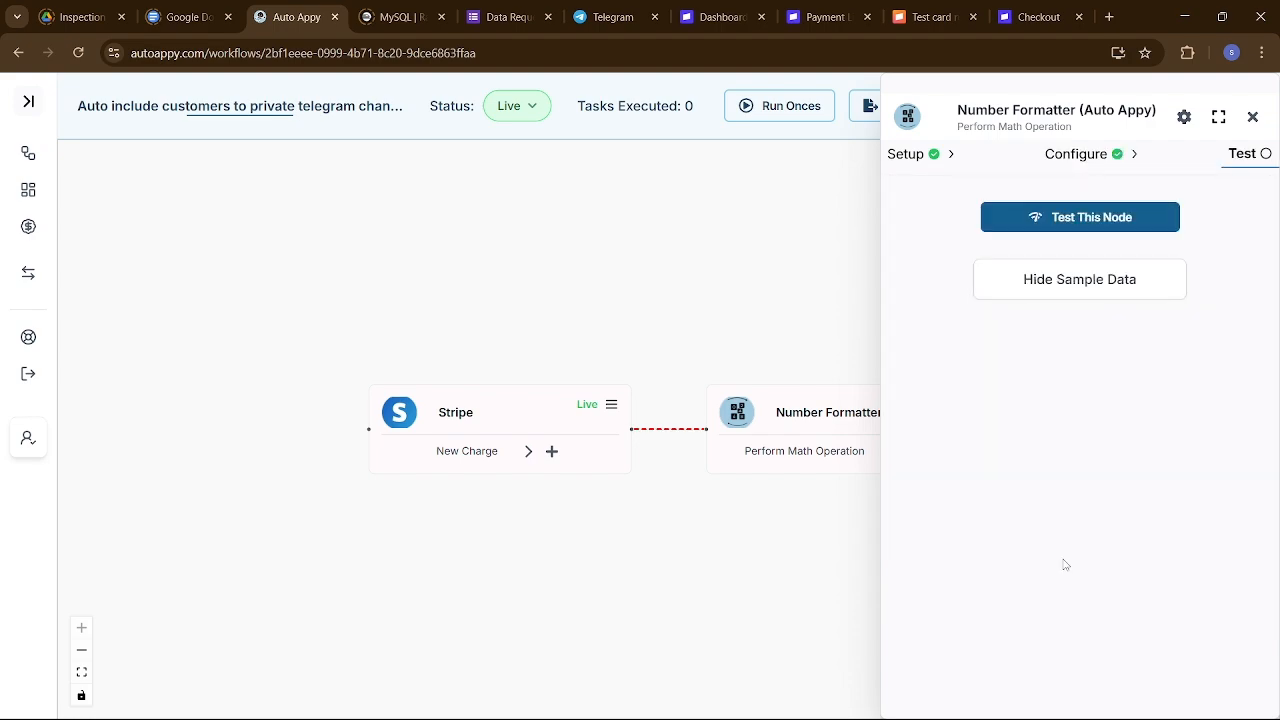
click(1035, 222)
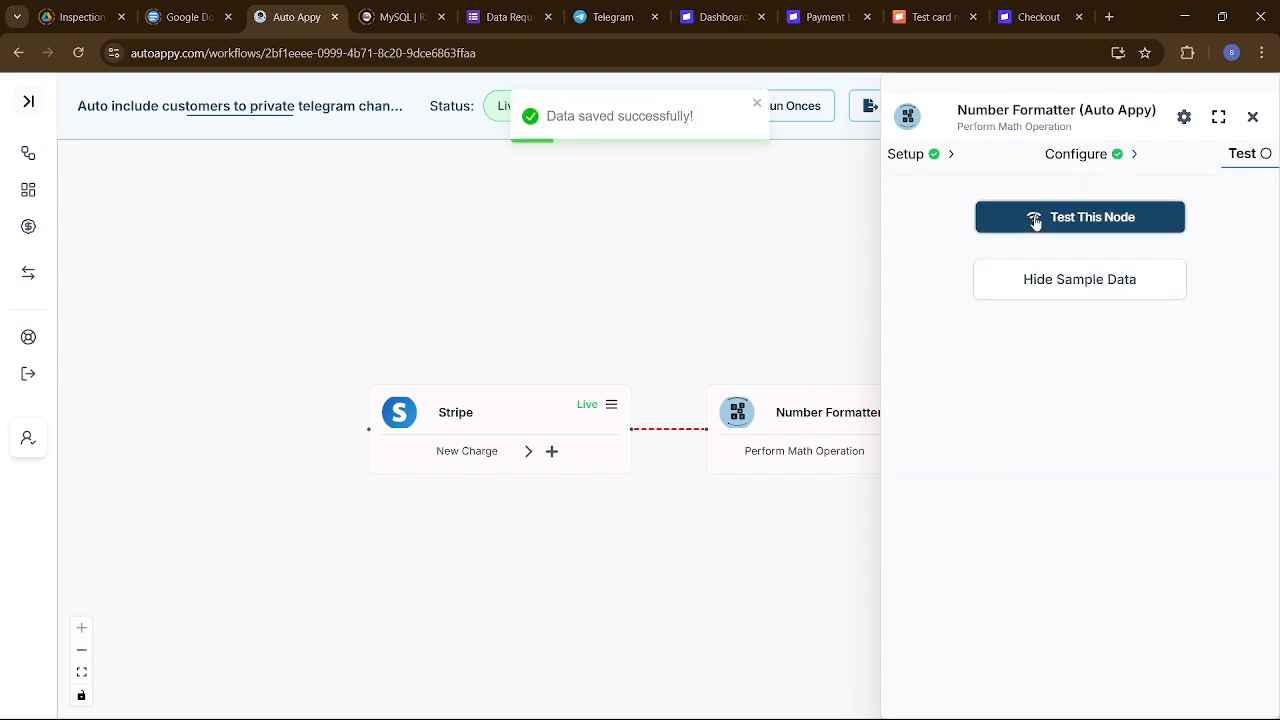
click(1049, 282)
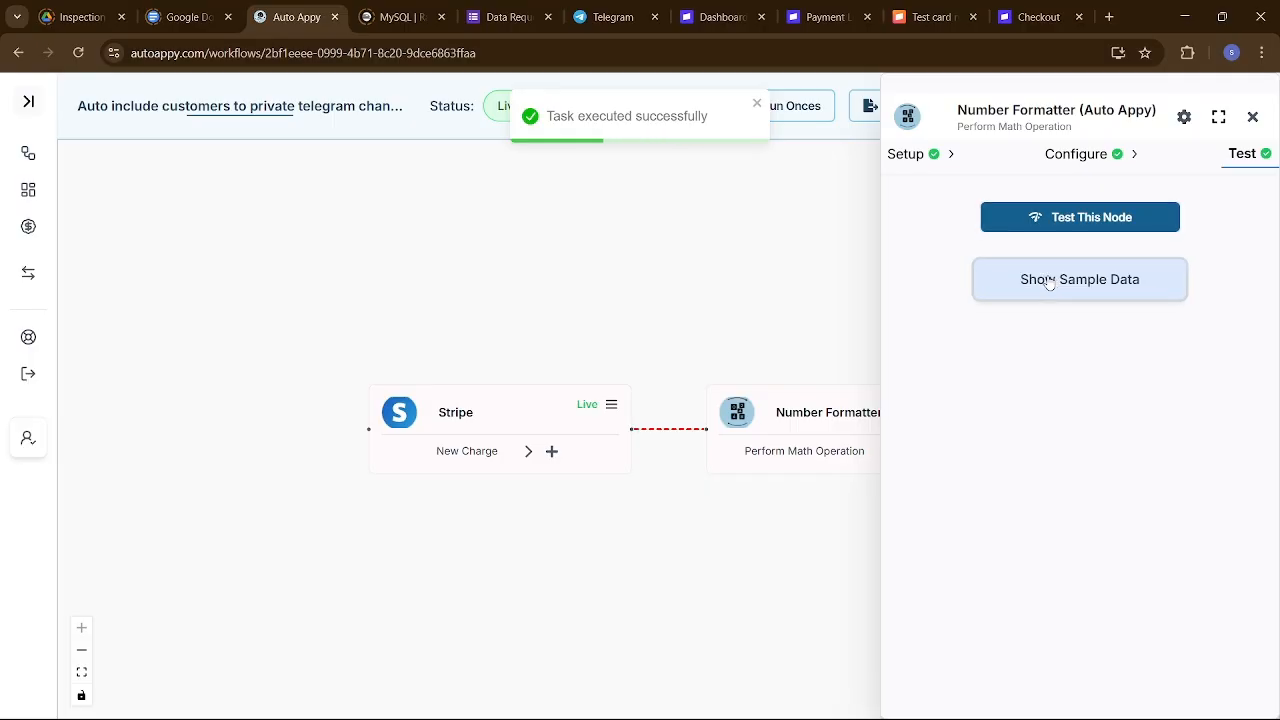
click(1049, 282)
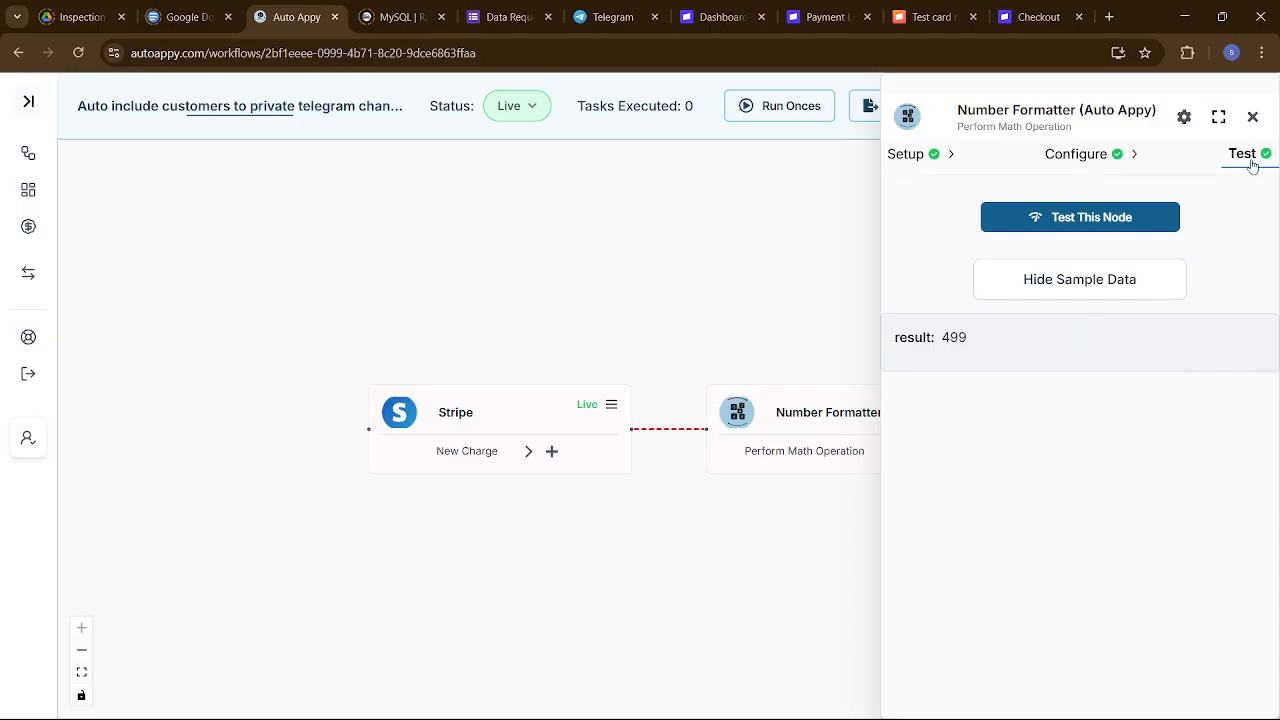
click(1251, 118)
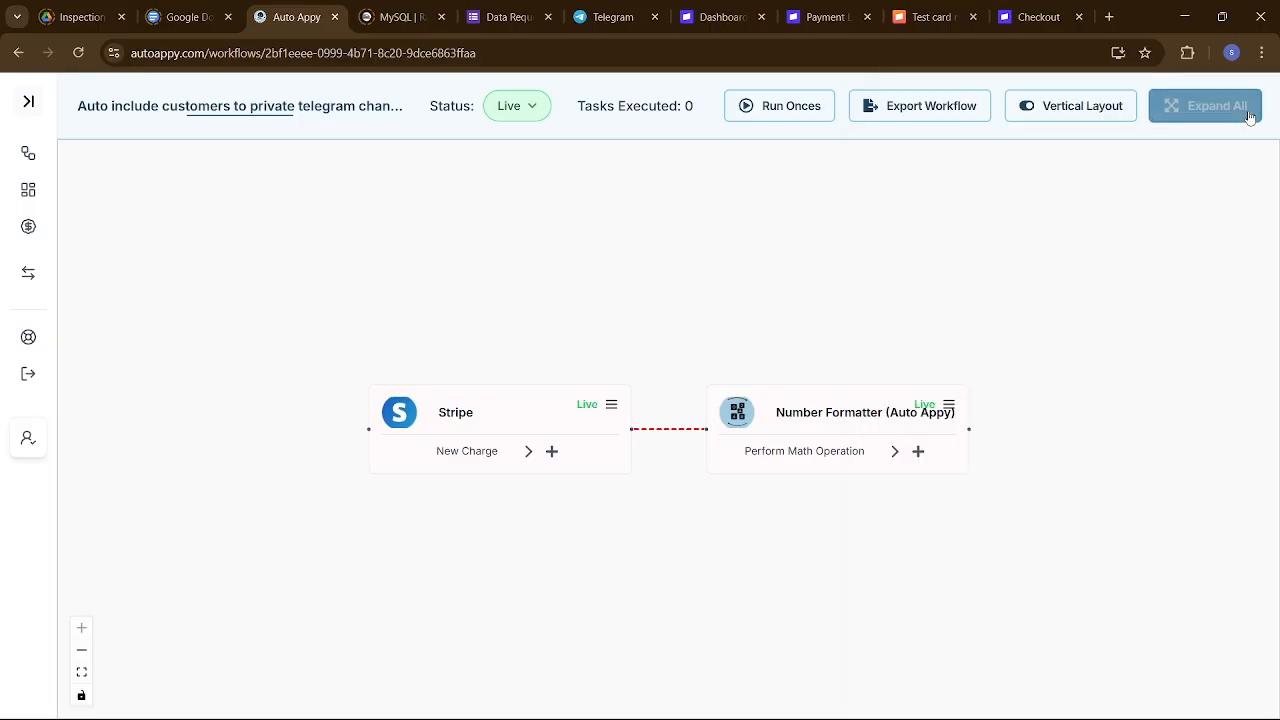
drag(857, 547, 767, 535)
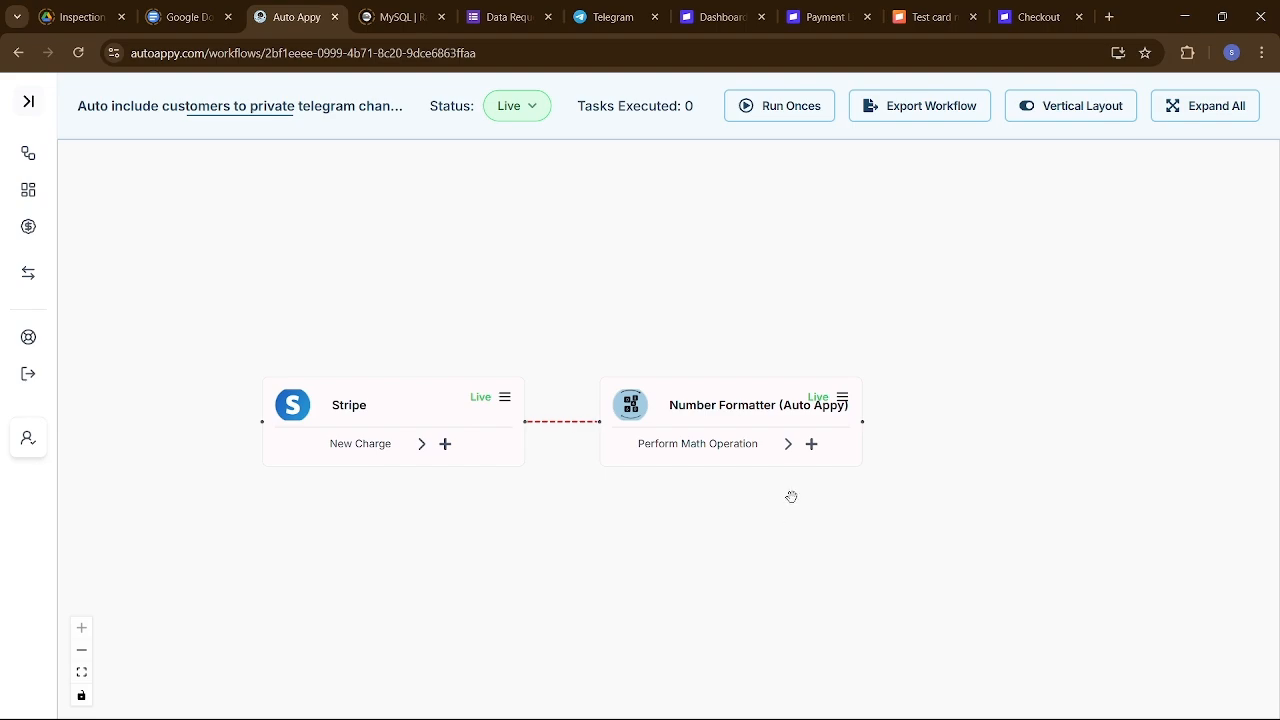
Add a Gmail node with the Send Email (V2) task after the Number Formatter.
click(812, 446)
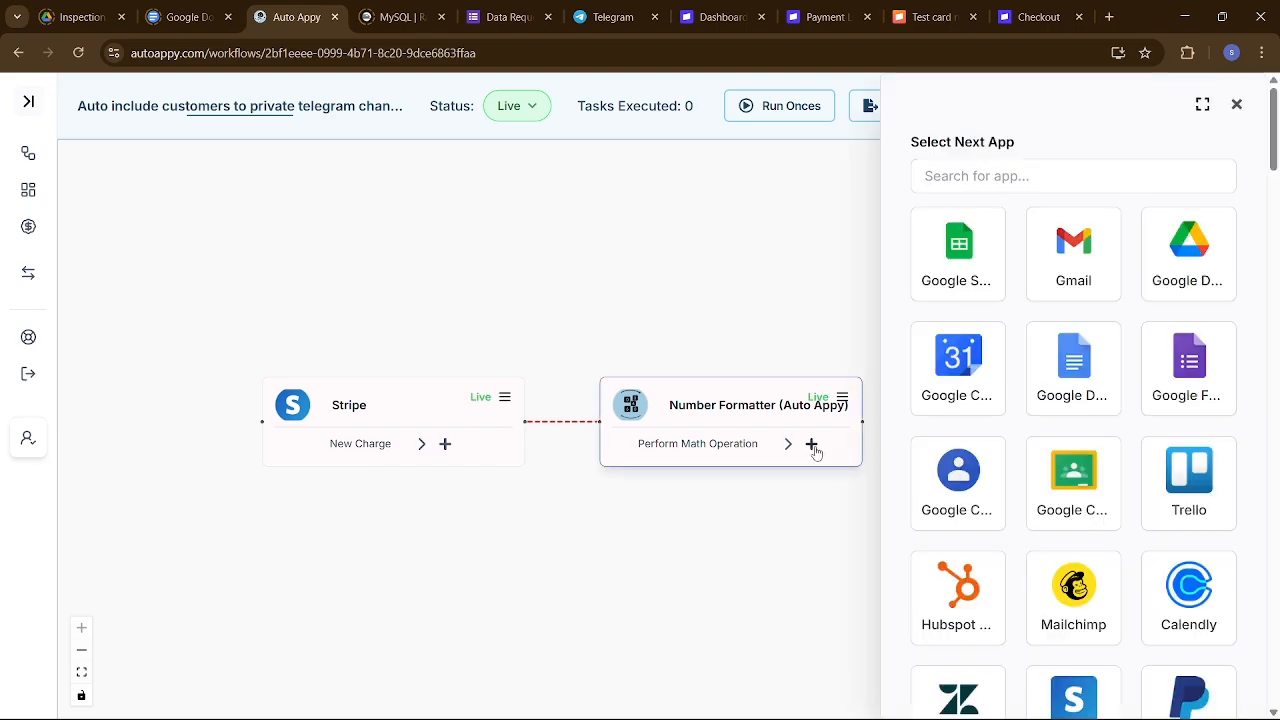
click(1076, 270)
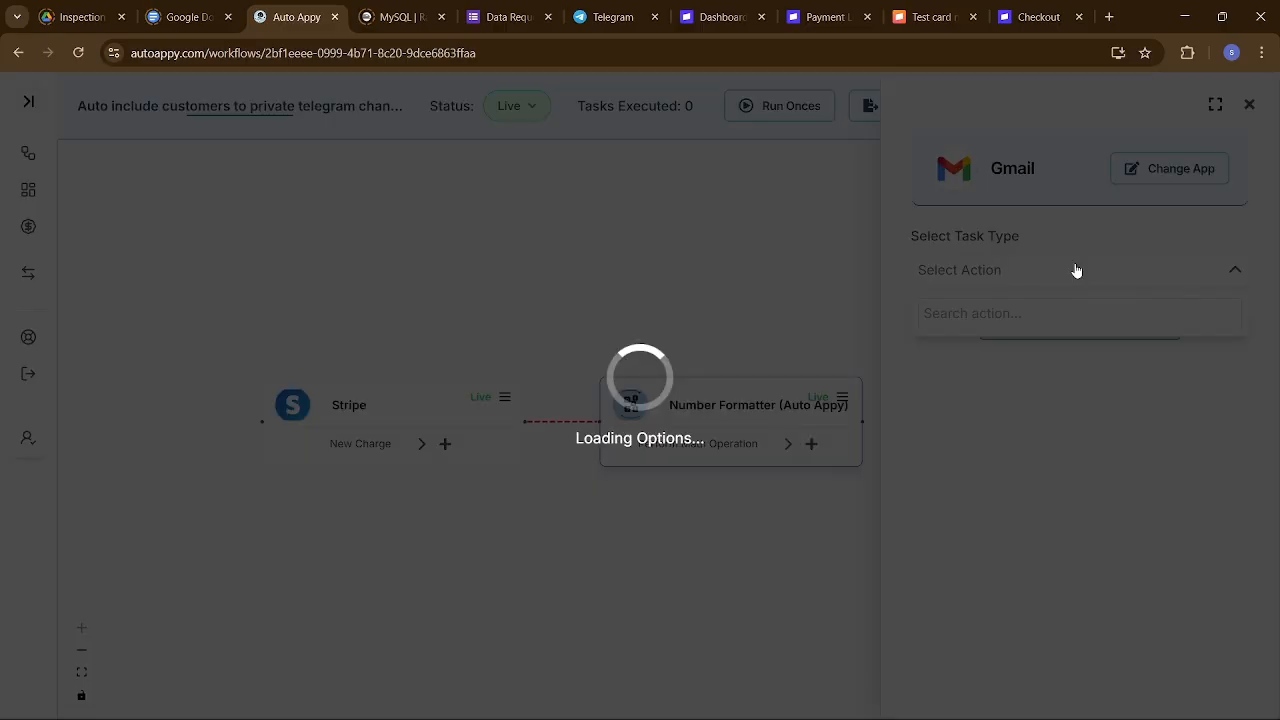
click(1074, 270)
scroll(1064, 458, down, 5)
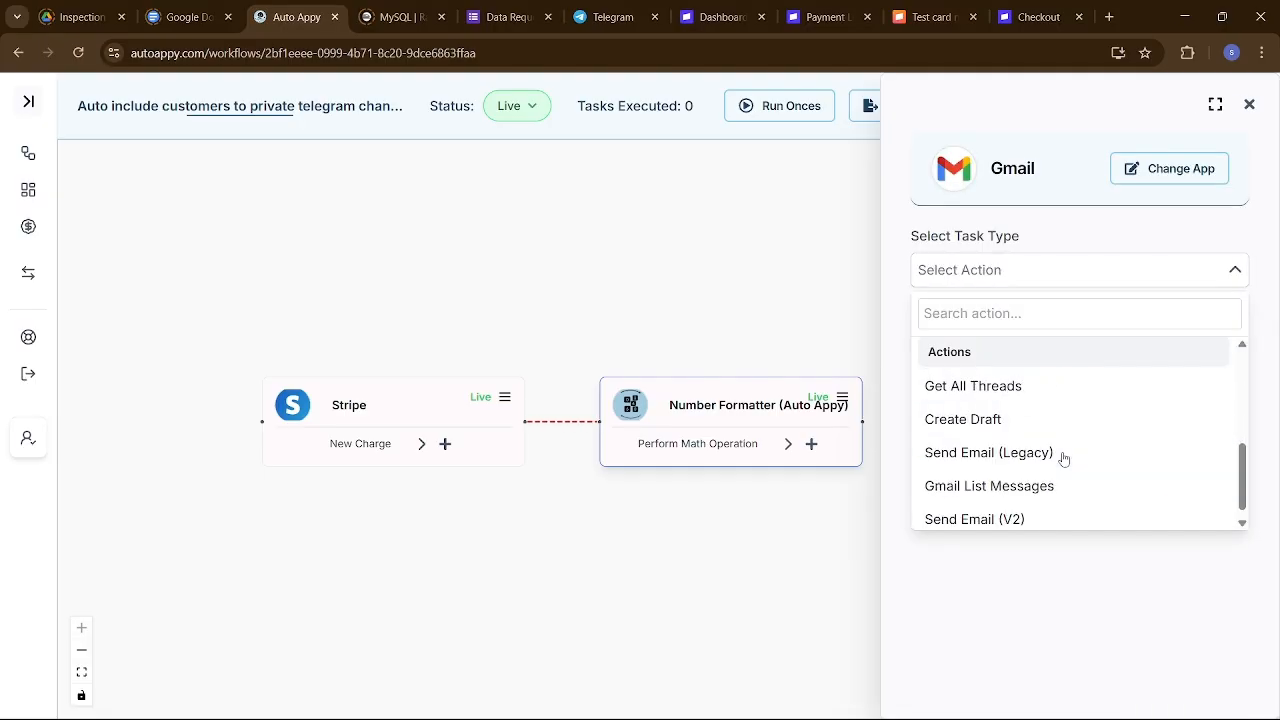
click(1016, 508)
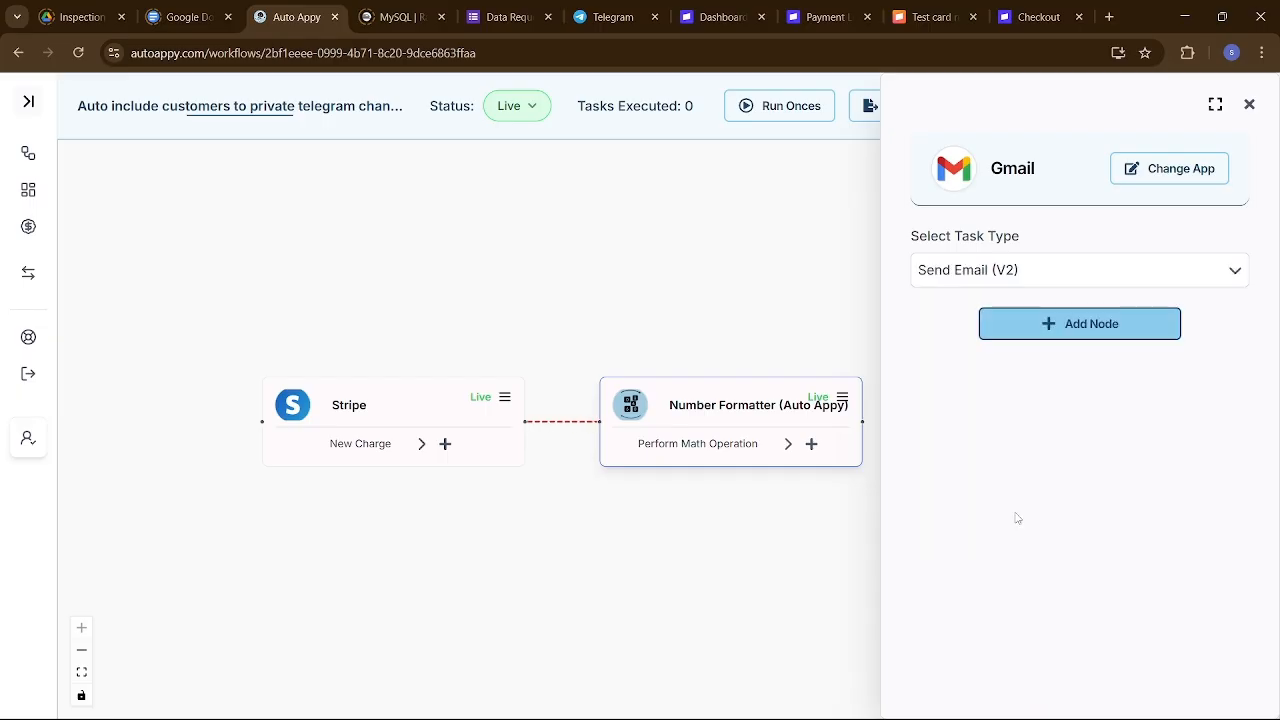
click(1074, 336)
click(1052, 273)
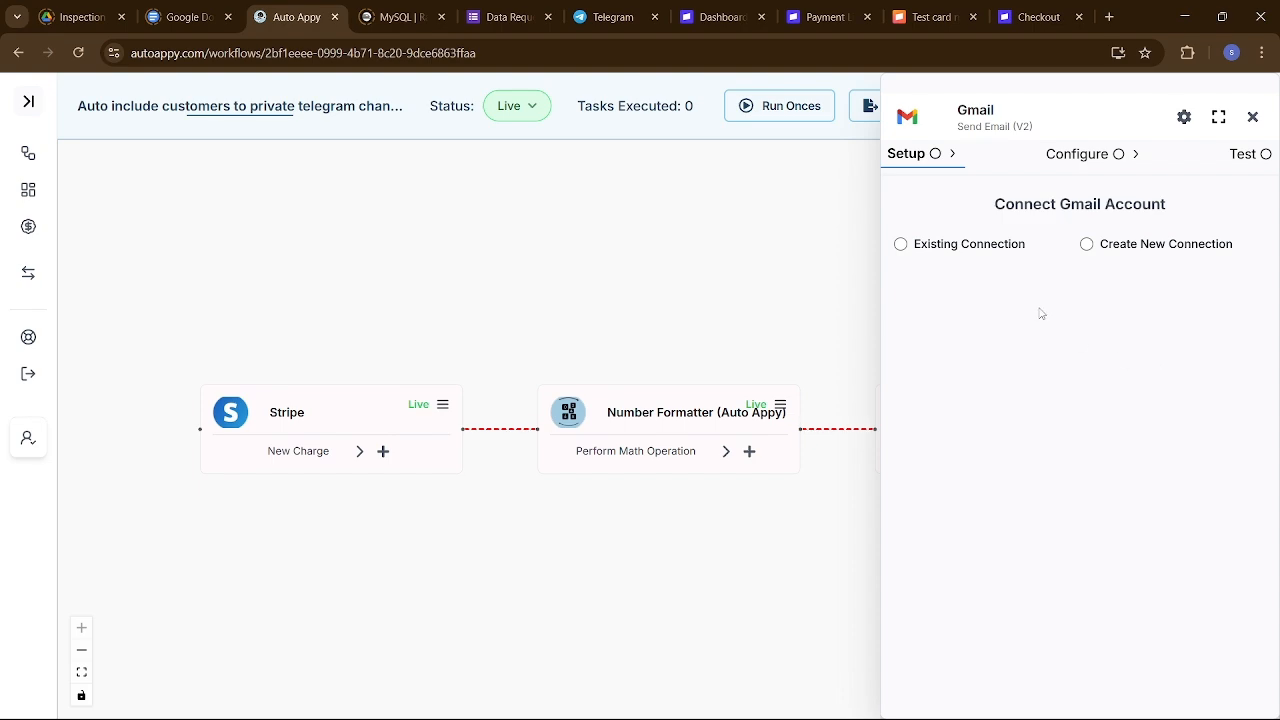
Connect the Gmail step to the existing Gmail #4 connection.
click(901, 246)
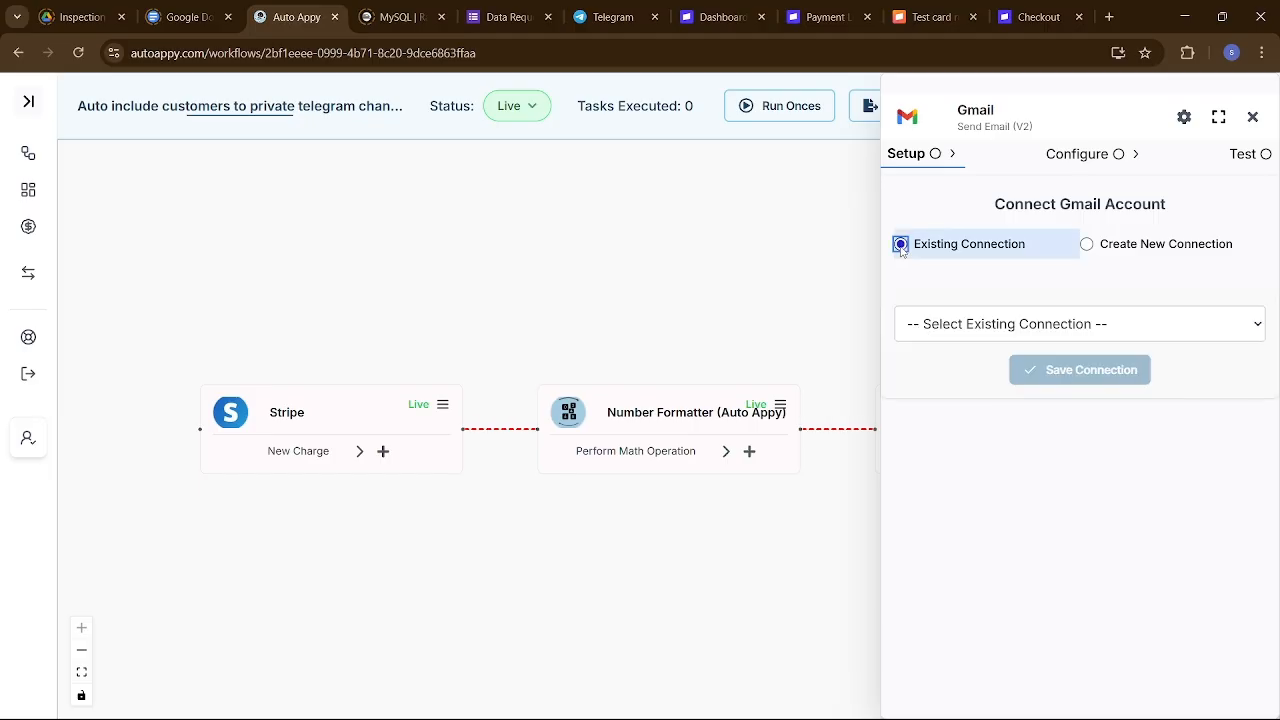
click(943, 320)
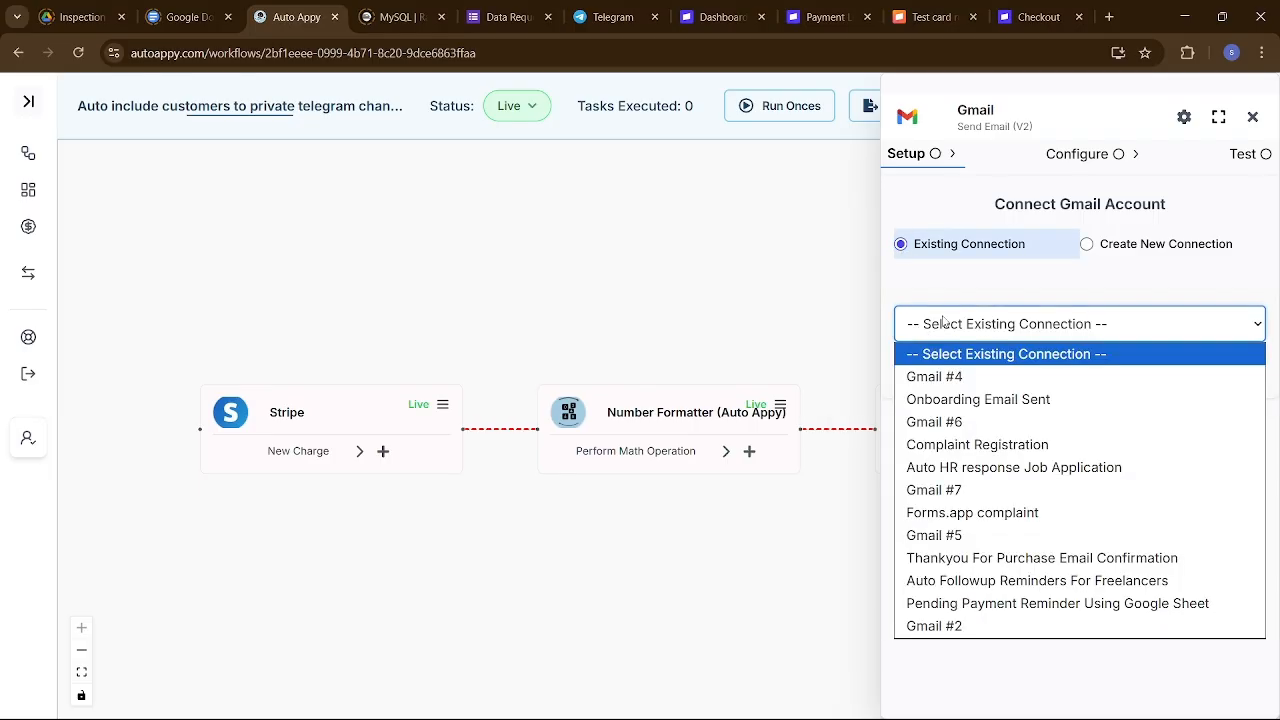
click(948, 385)
click(1068, 376)
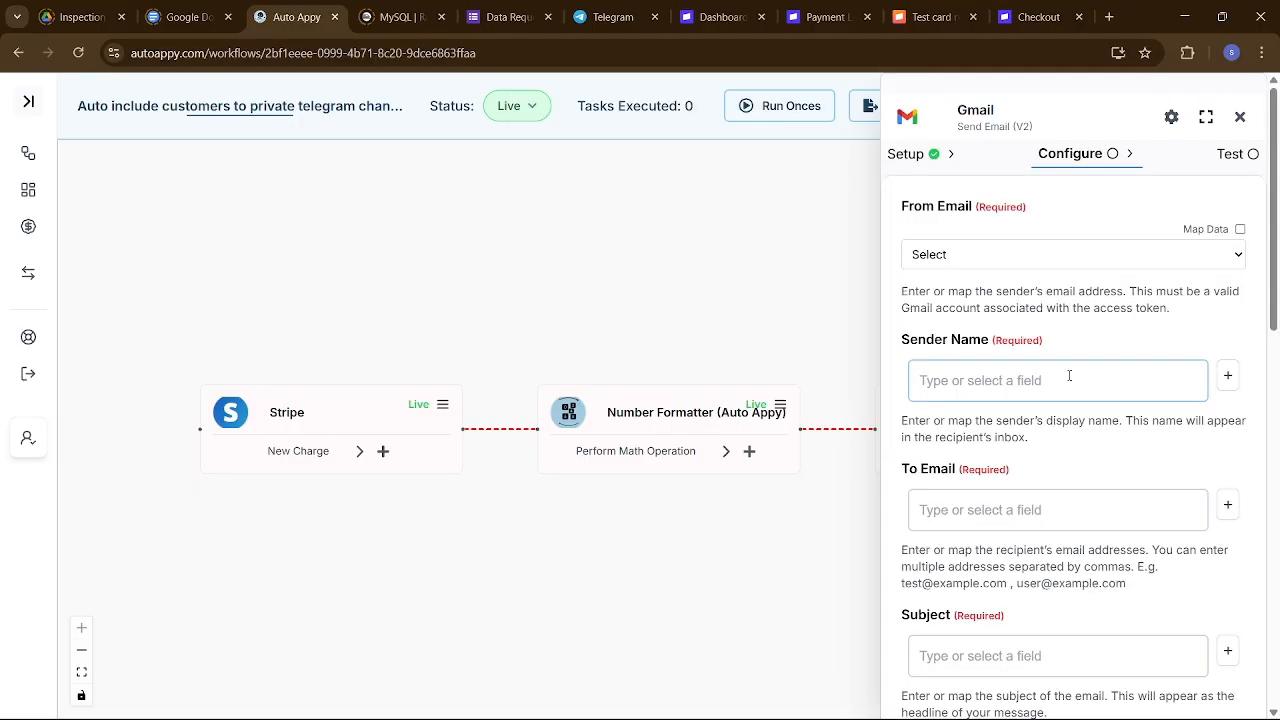
Set From Email to the connected Gmail account's address.
click(1049, 254)
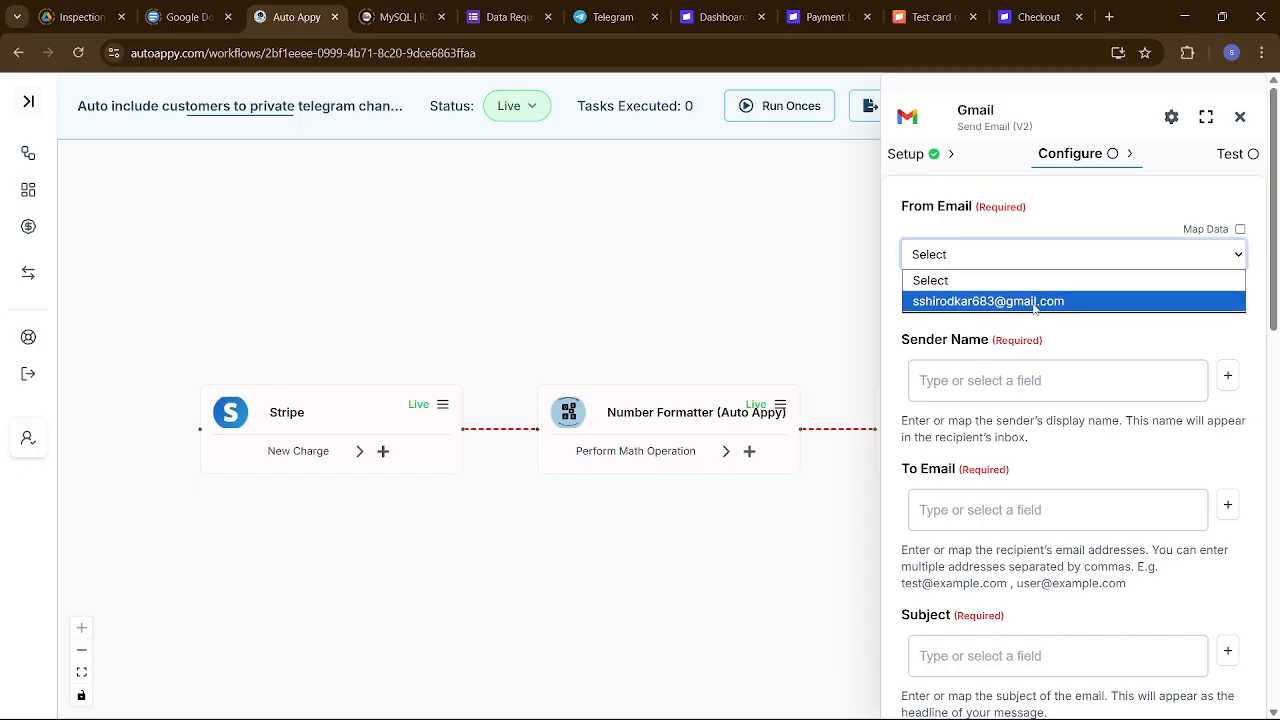
click(1035, 302)
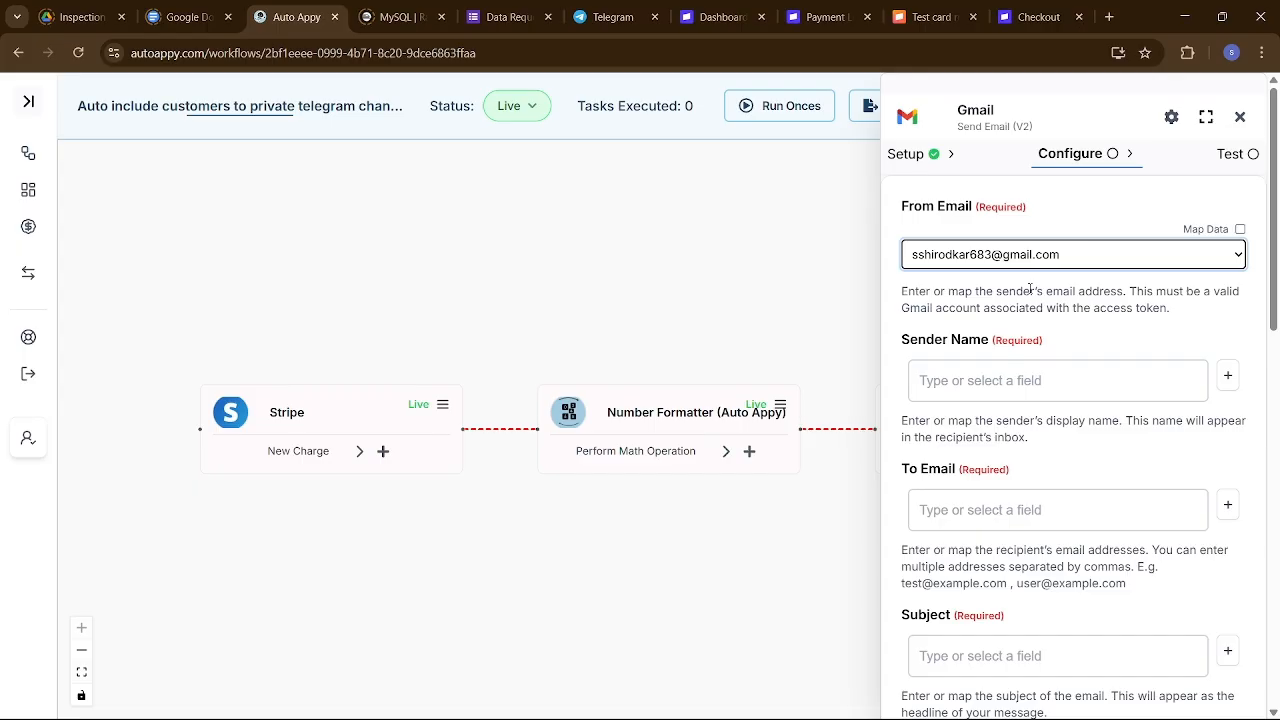
scroll(1048, 390, down, 1)
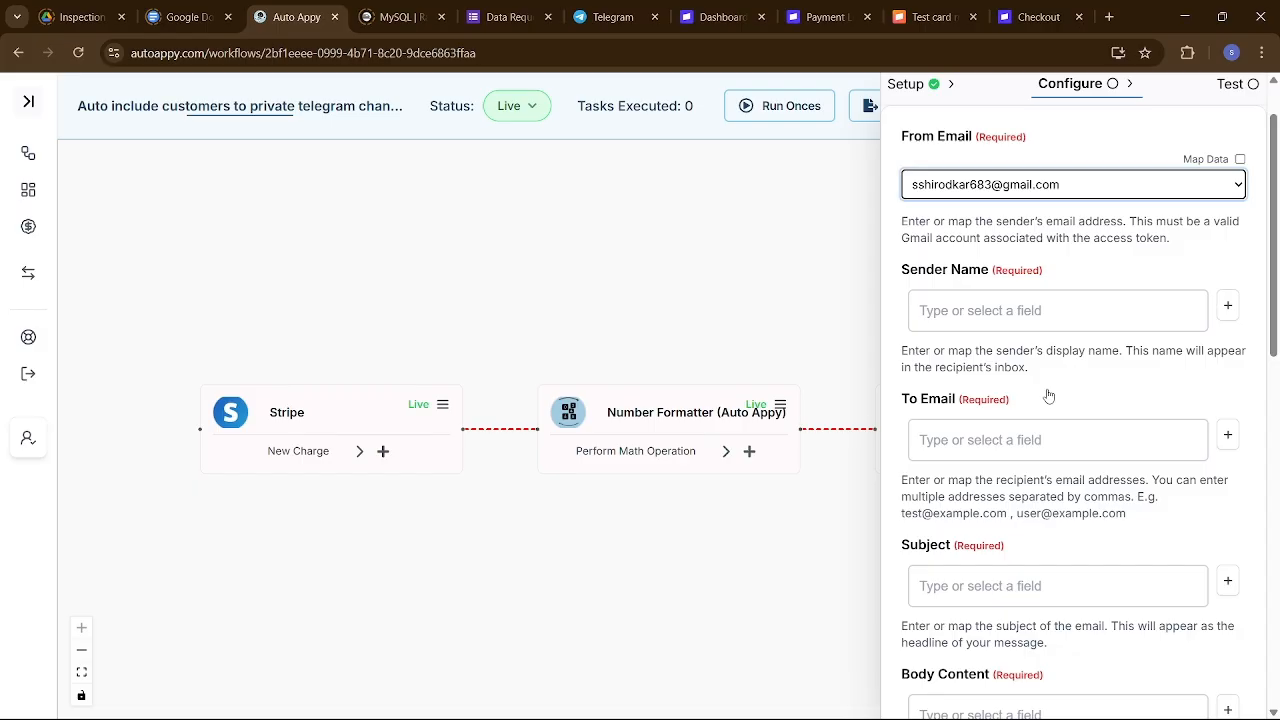
click(998, 311)
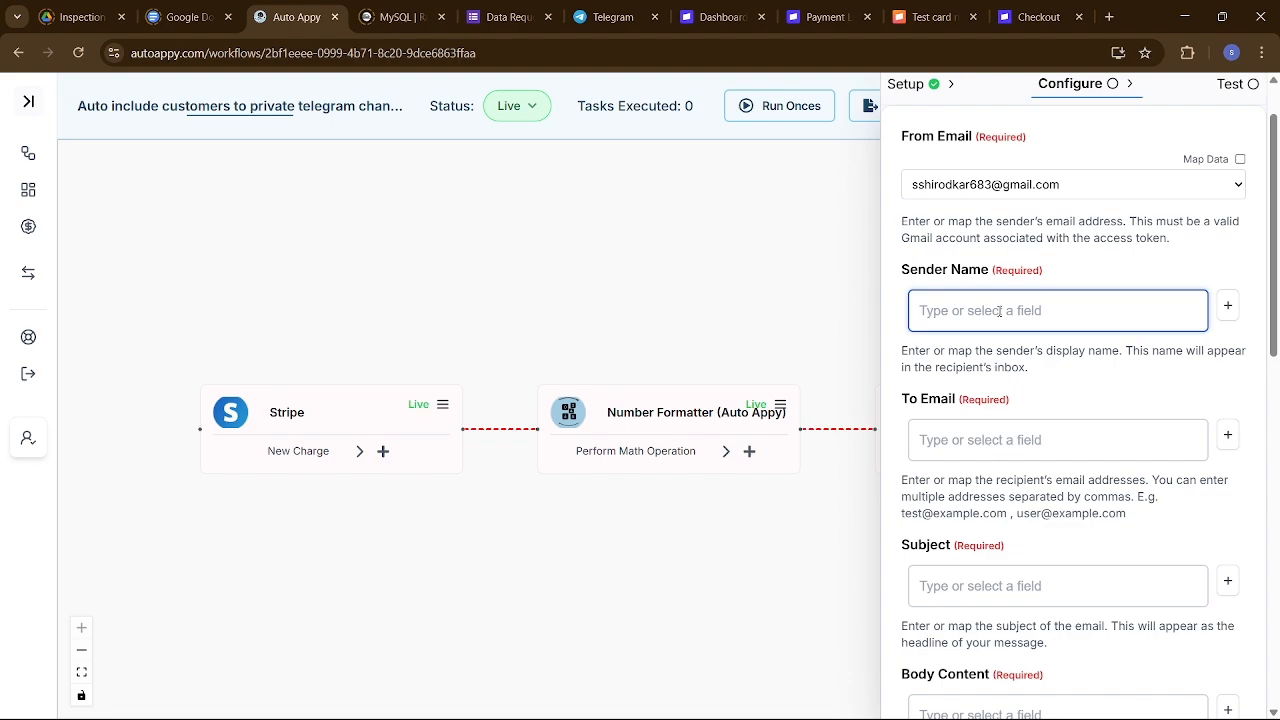
Replace the earlier drafts in the Gmail step's Sender Name with 'Auto Appy Pvt Ltd'.
text(Stripe)
key(BackSpace)
key(BackSpace)
key(BackSpace)
key(BackSpace)
key(BackSpace)
key(BackSpace)
key(BackSpace)
text(Godrej Pvt Lt)
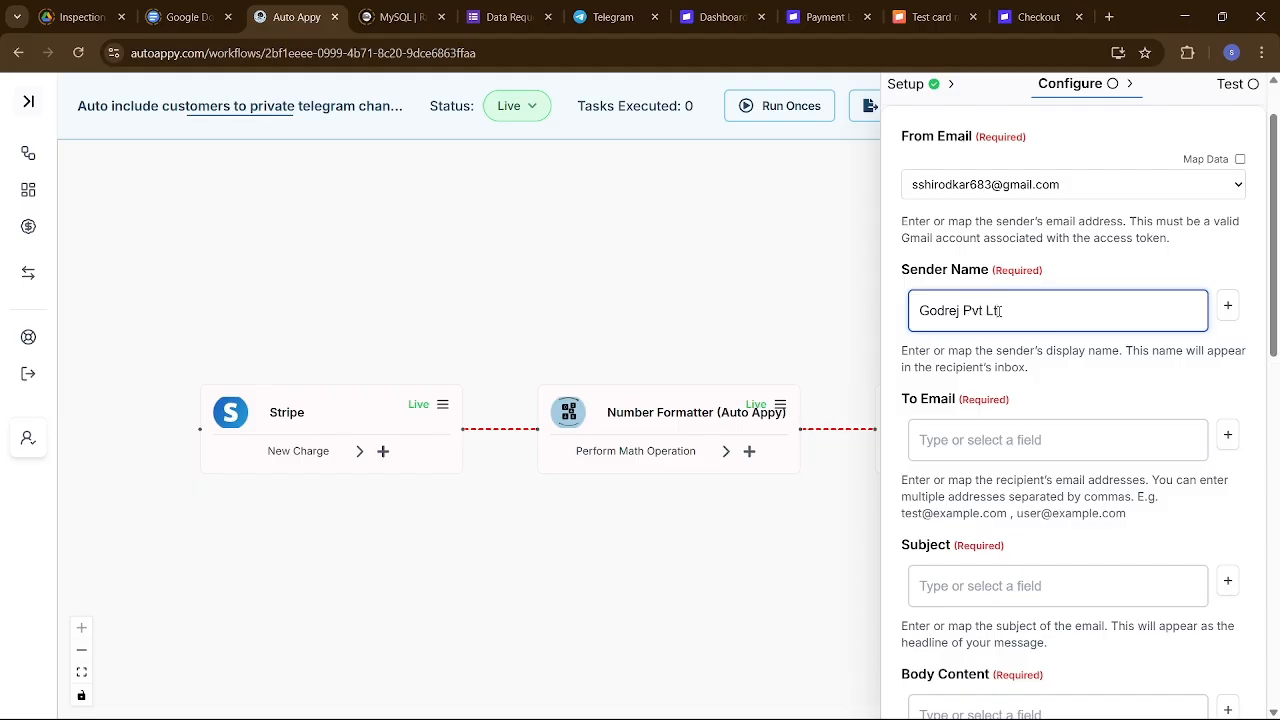
key(BackSpace)
key(BackSpace)
key(BackSpace)
key(BackSpace)
key(BackSpace)
key(BackSpace)
key(BackSpace)
key(BackSpace)
key(BackSpace)
key(BackSpace)
key(BackSpace)
key(BackSpace)
key(BackSpace)
text(Auto Appy Pvt Ltd)
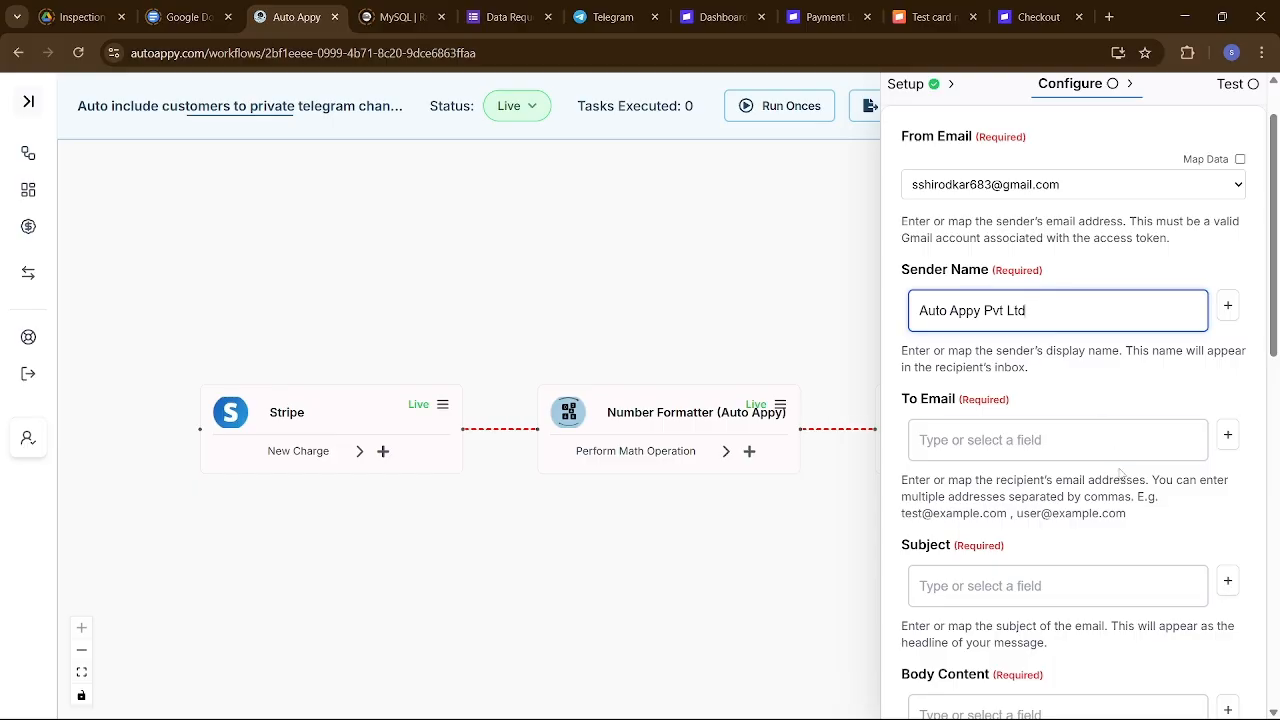
scroll(1110, 440, down, 1)
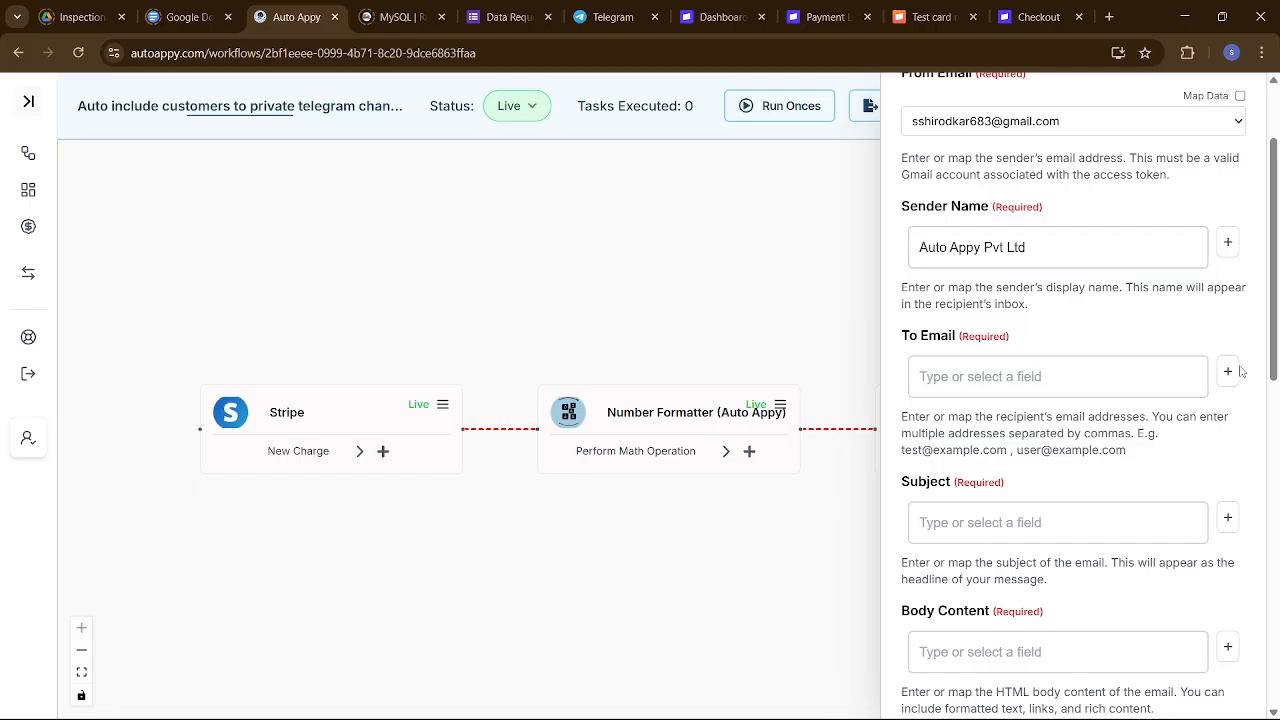
Map To Email to the Stripe field Data.object.billing_details.email and confirm the mapping.
click(1228, 372)
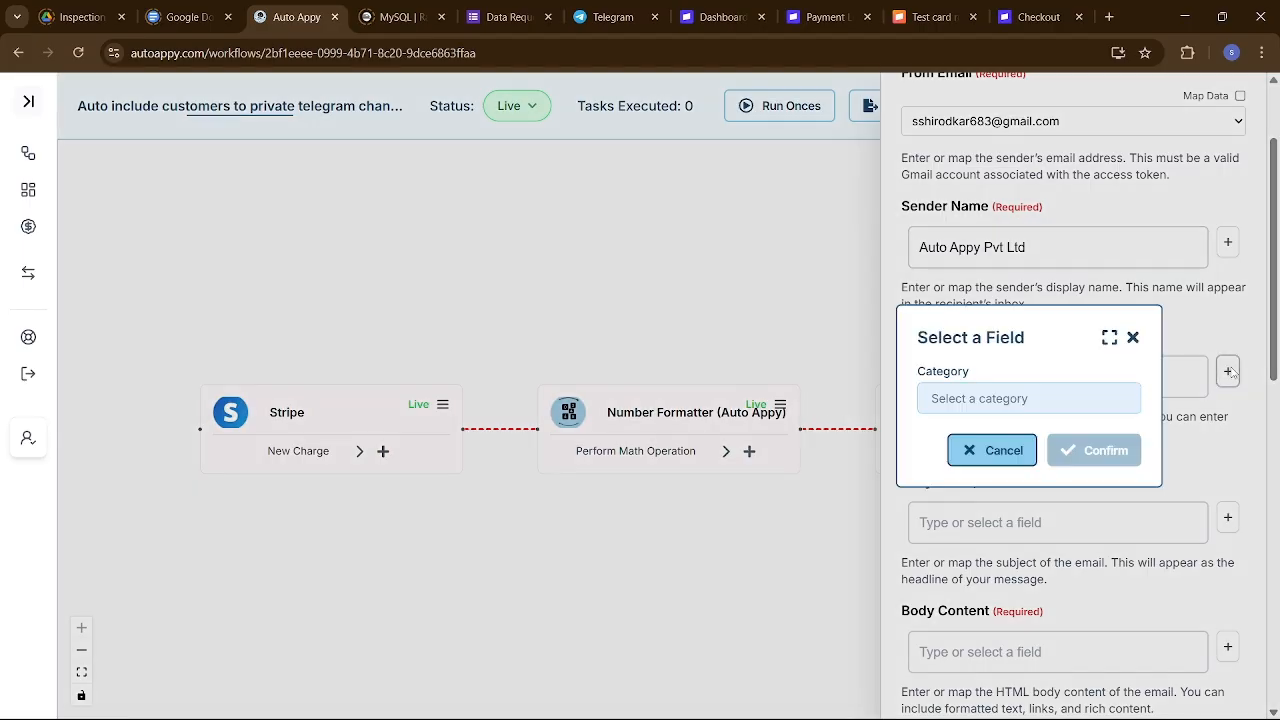
click(1080, 400)
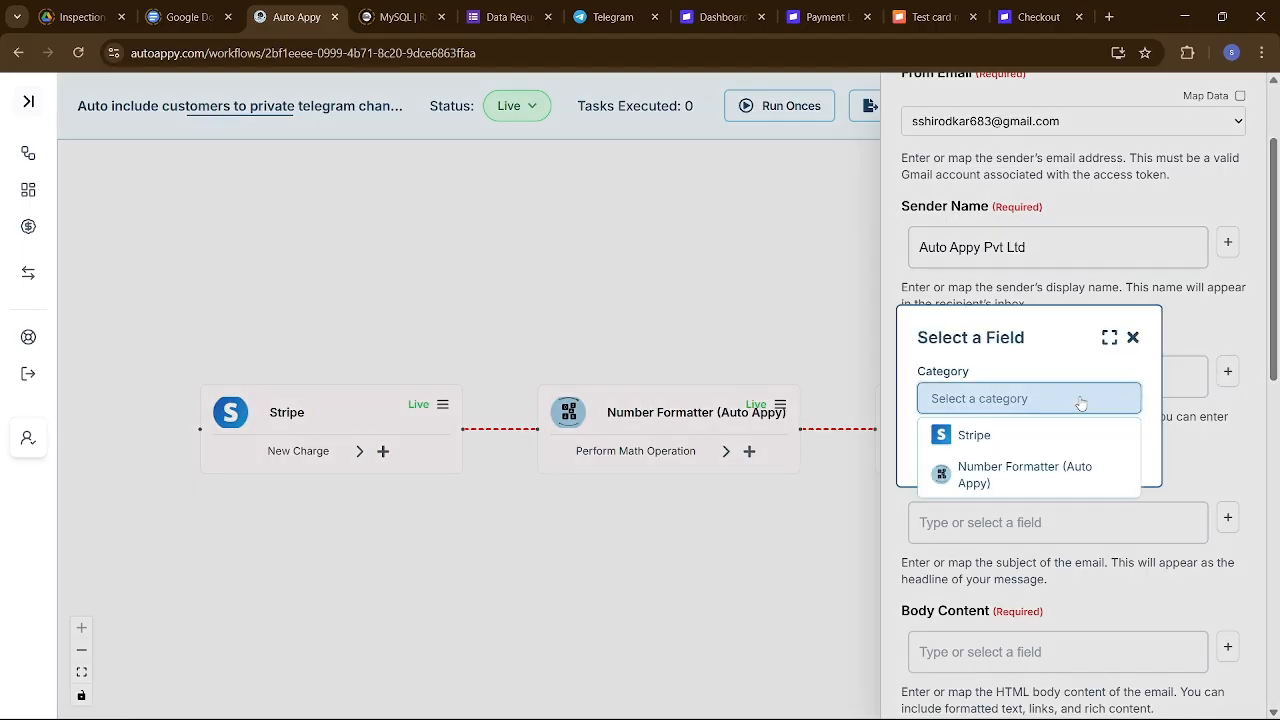
click(1009, 440)
click(1031, 441)
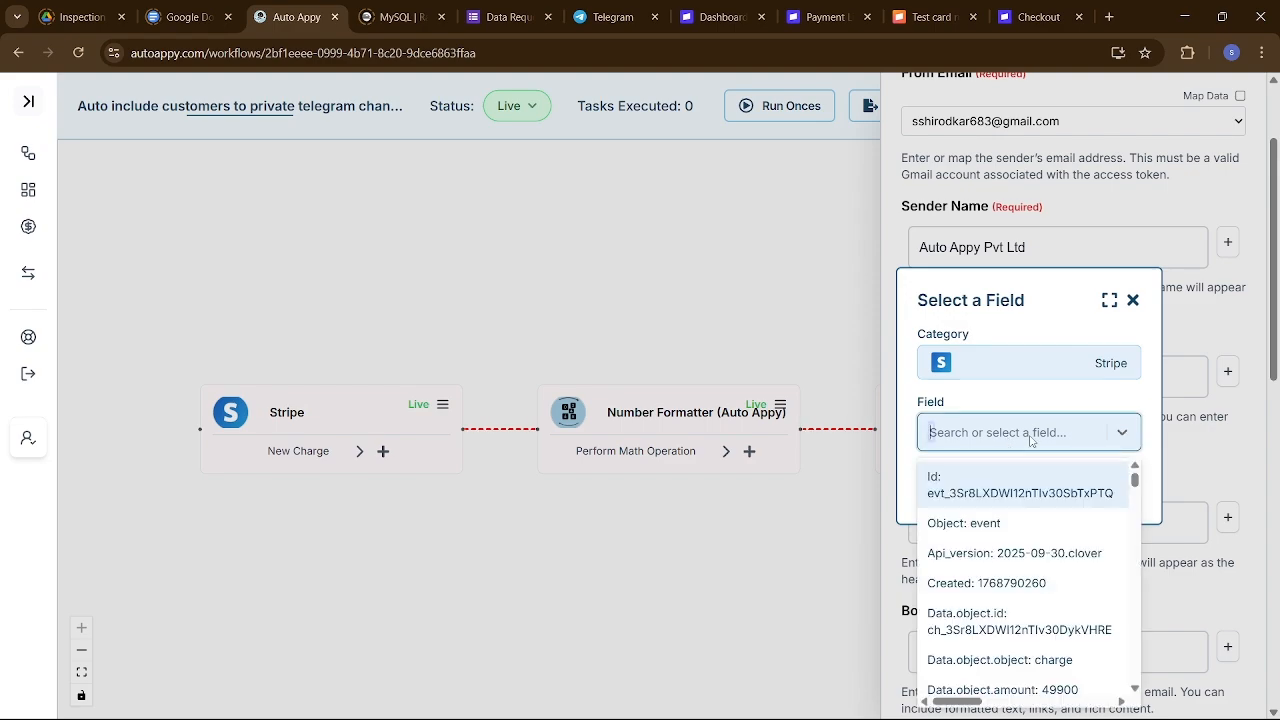
text(s)
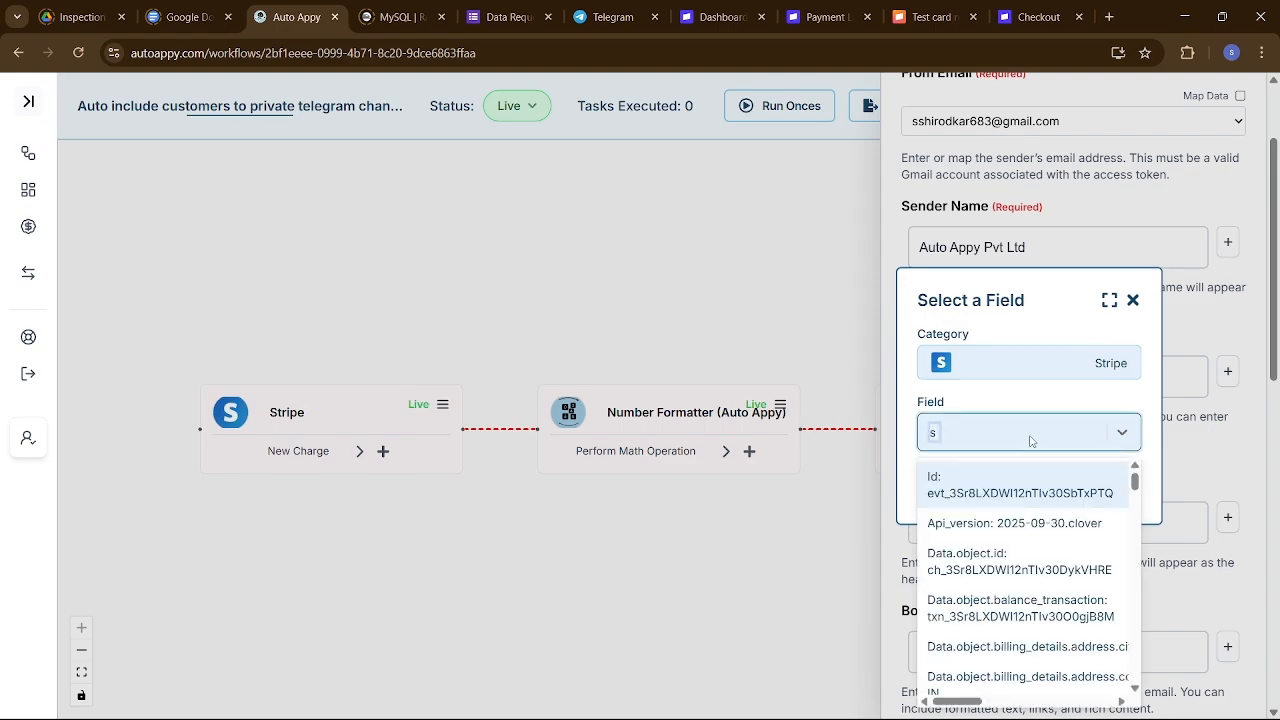
key(BackSpace)
text(swae)
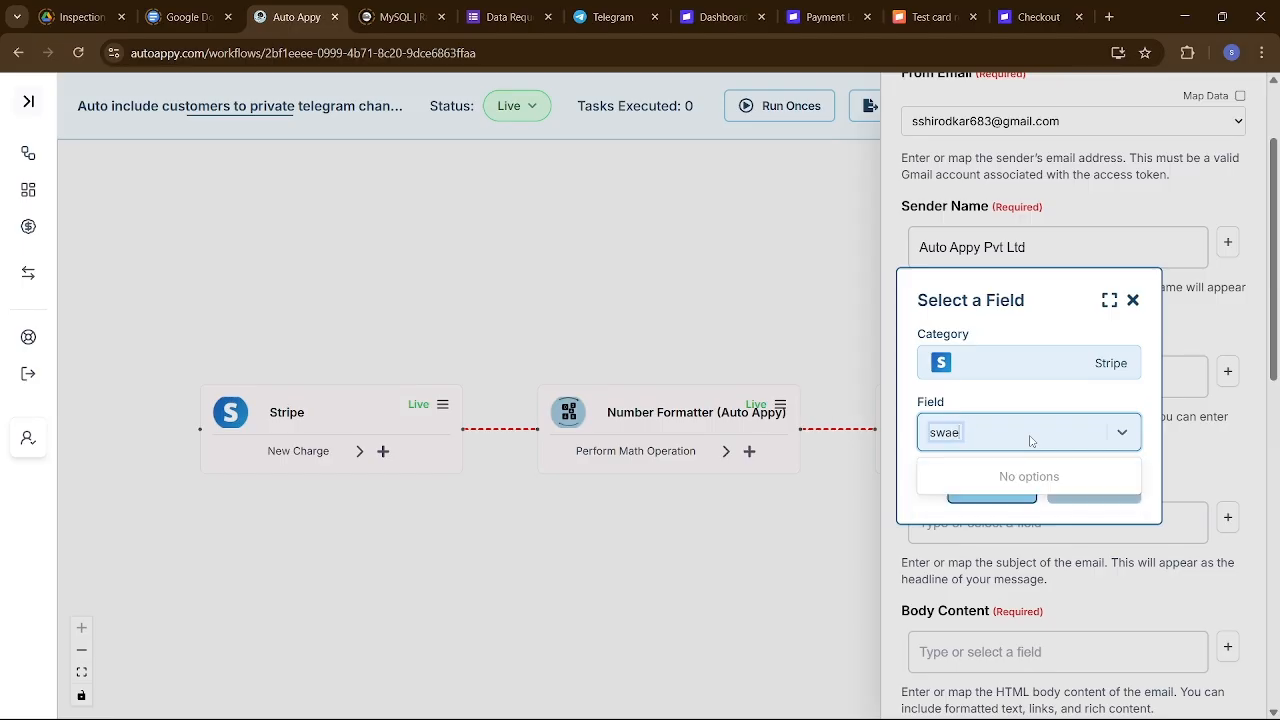
key(BackSpace)
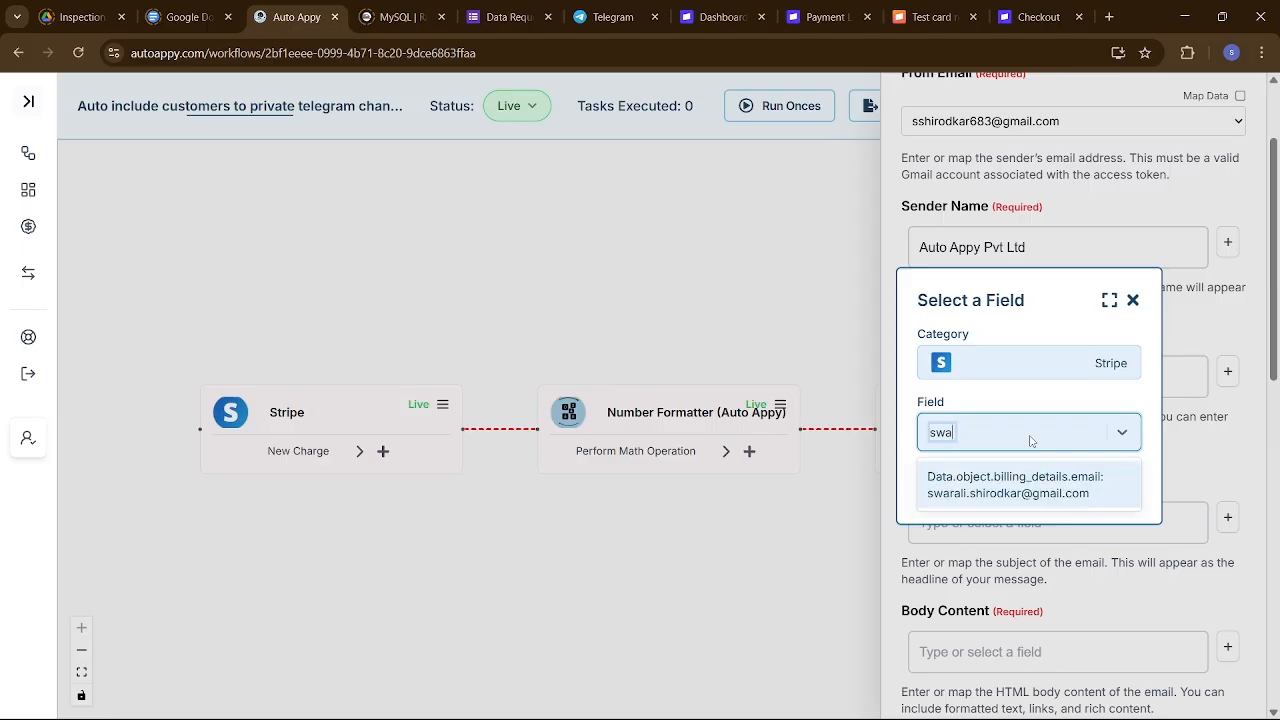
text(ra)
click(1045, 490)
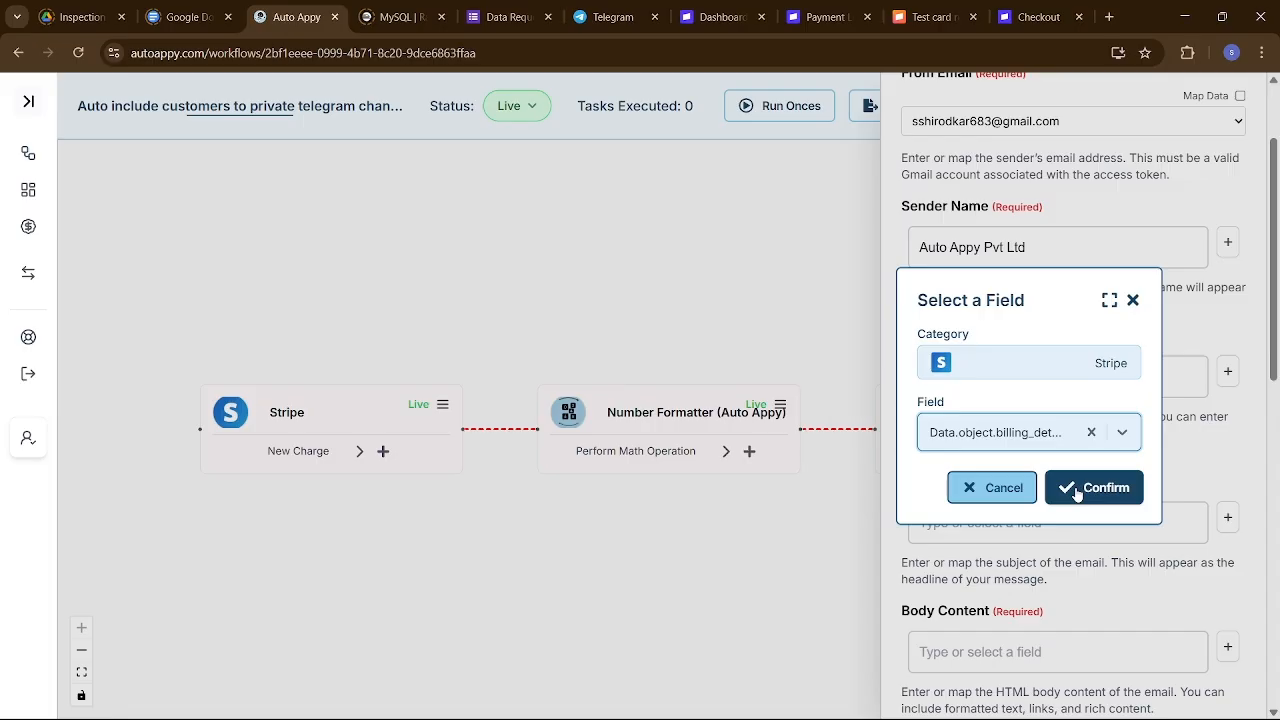
click(1091, 434)
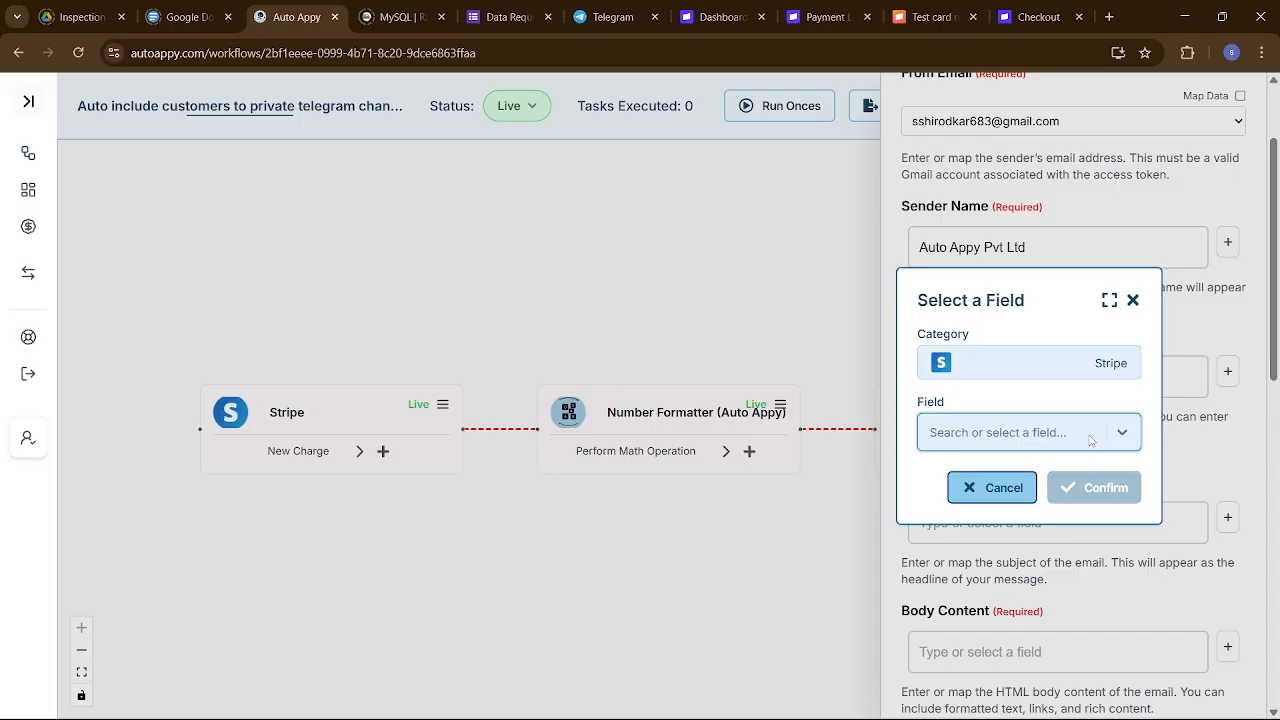
text(swar)
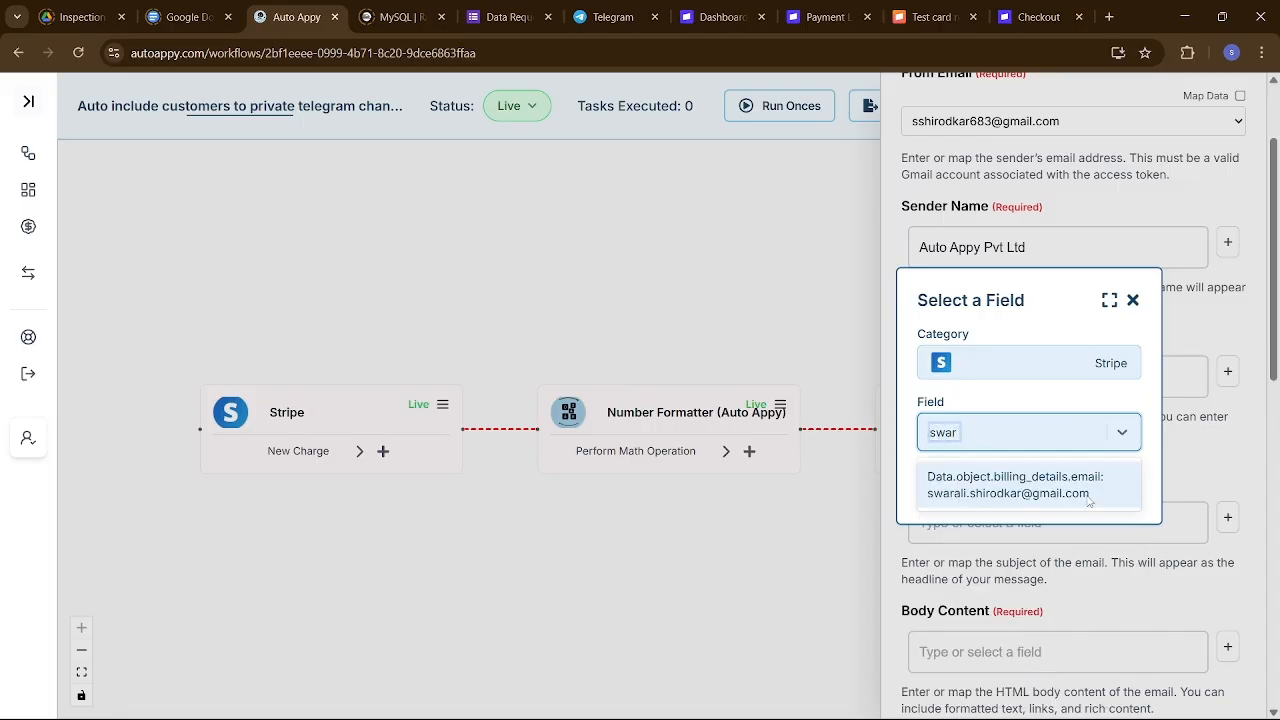
click(1089, 499)
click(1089, 499)
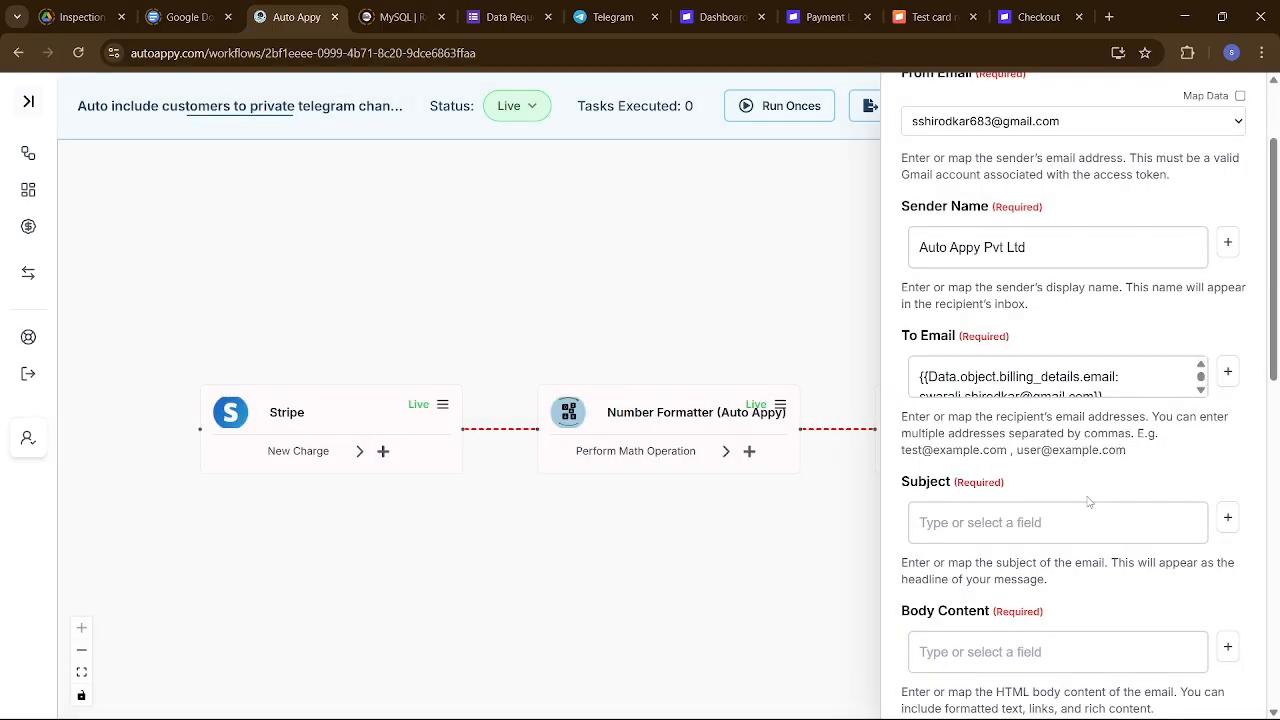
Enter the subject 'Hurray!! you Have Been Added To Our Private Group', then place the cursor in Body Content.
scroll(1074, 480, down, 1)
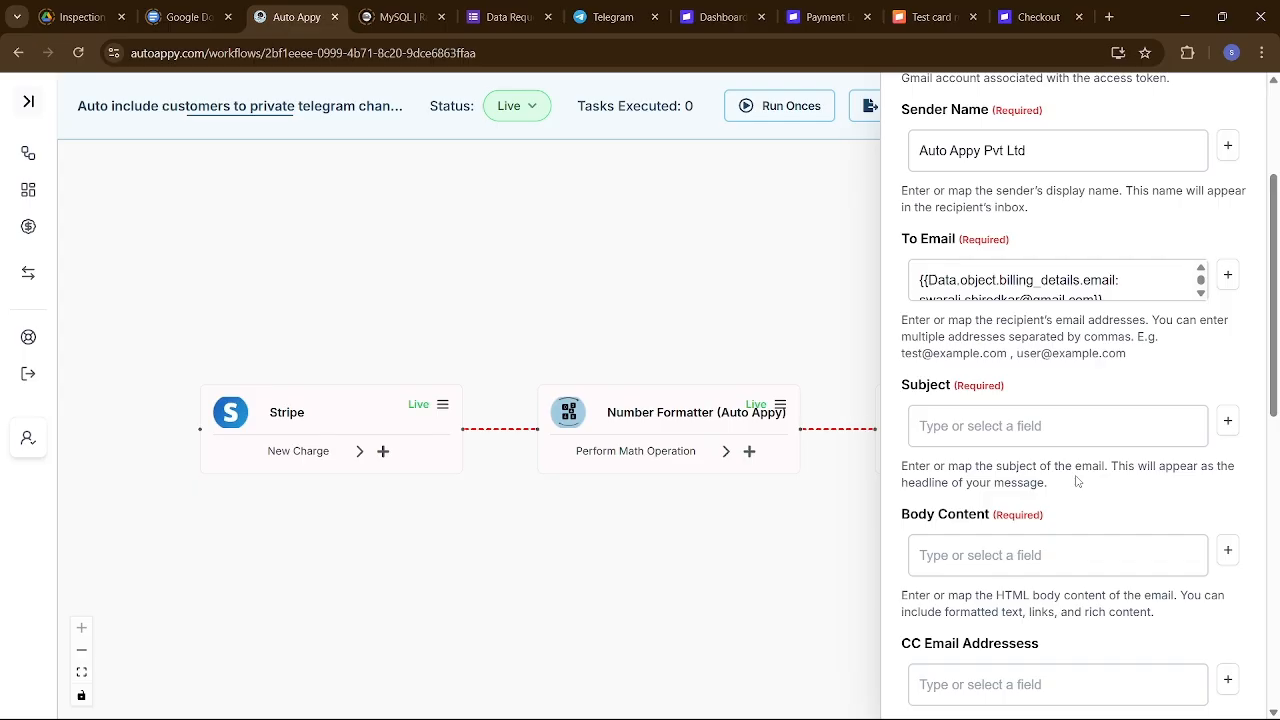
click(1030, 438)
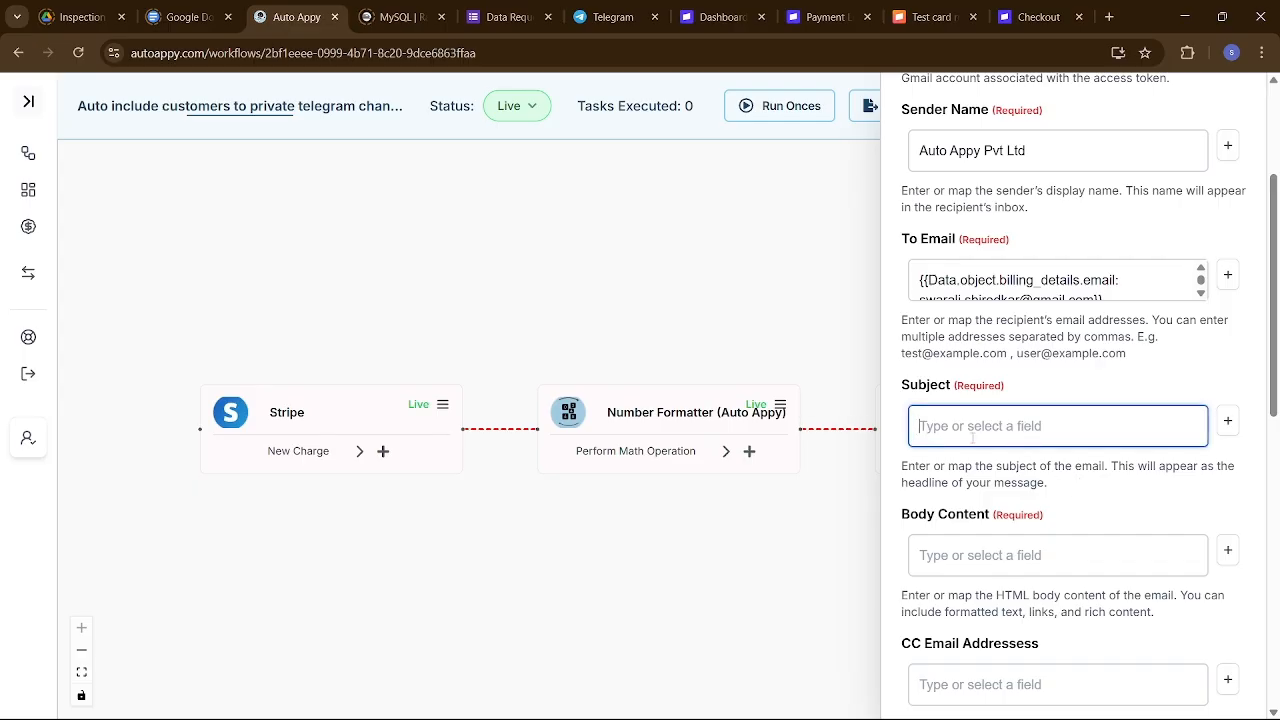
text(We)
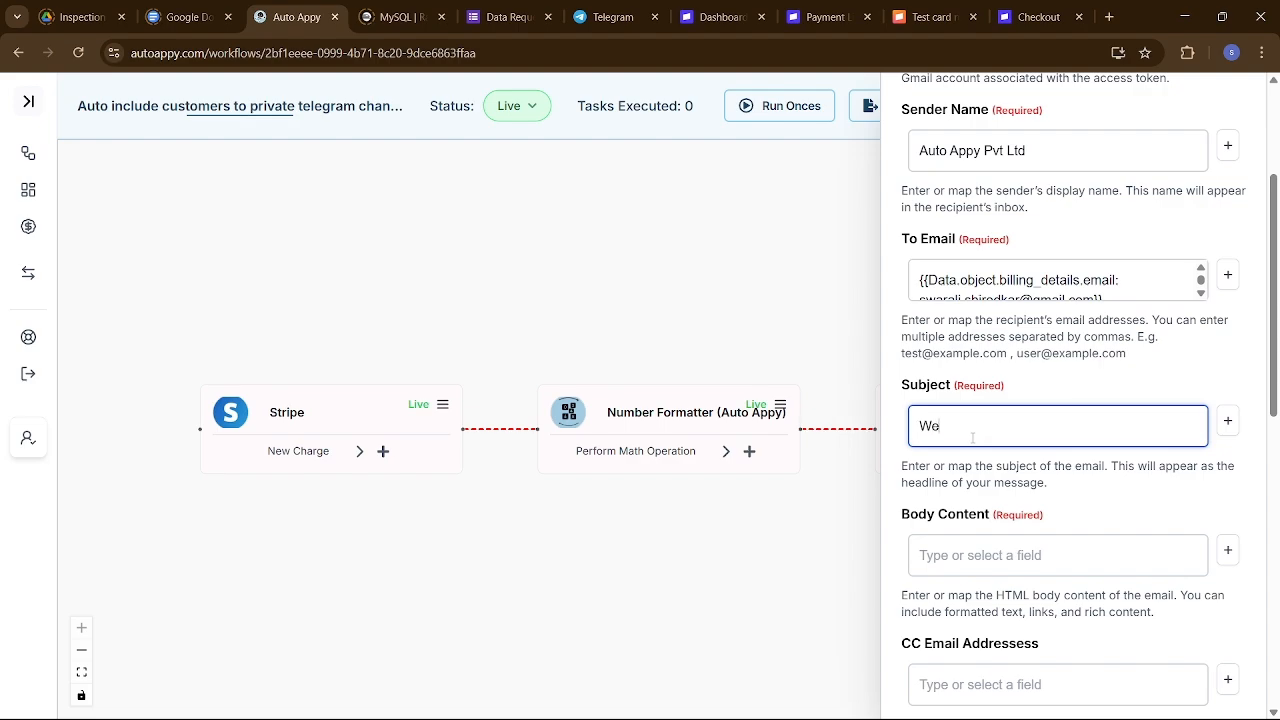
key(BackSpace)
key(BackSpace)
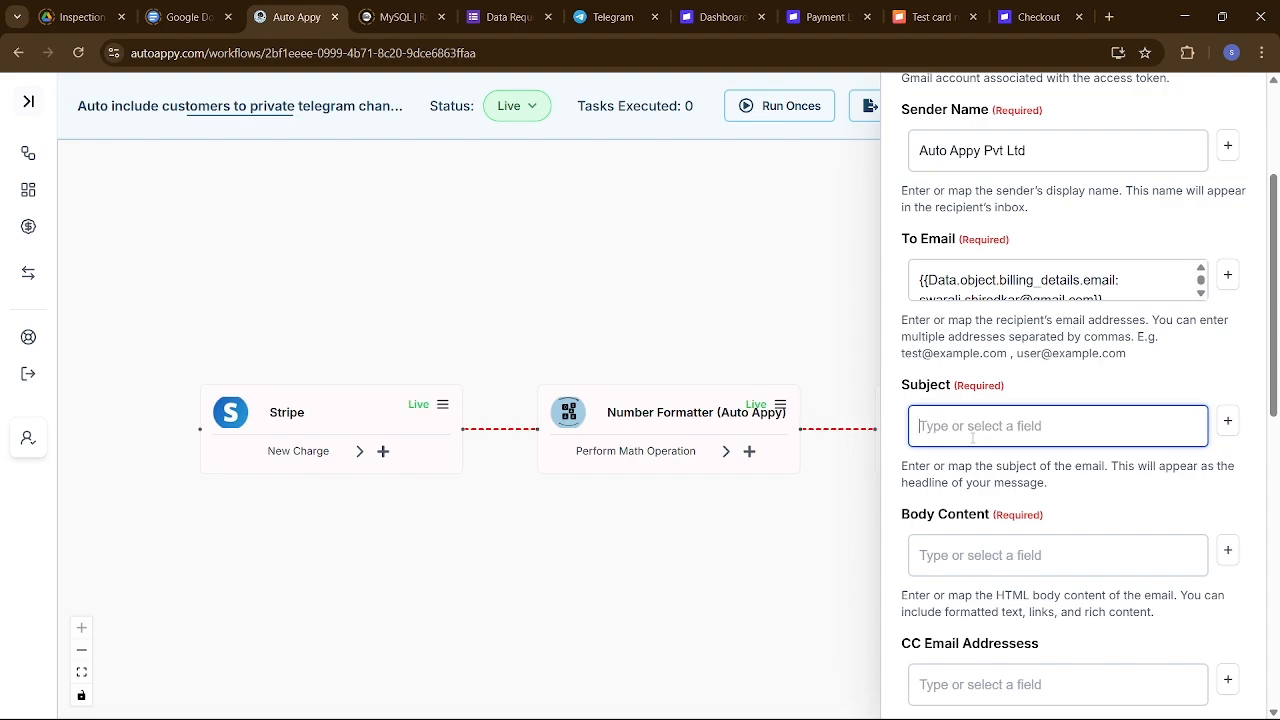
text(hurray )
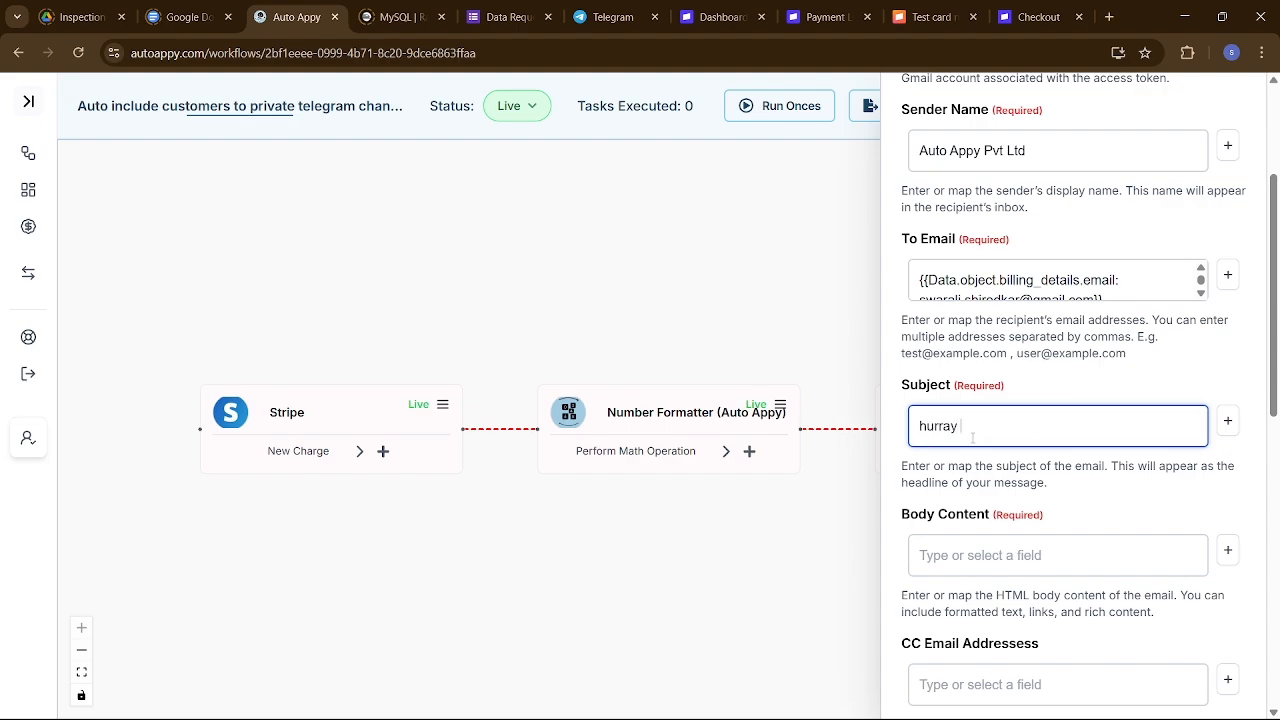
text(!)
key(BackSpace)
key(BackSpace)
key(BackSpace)
key(BackSpace)
key(BackSpace)
key(BackSpace)
key(BackSpace)
key(BackSpace)
text(Hurray!! you Have b)
key(BackSpace)
text(Been)
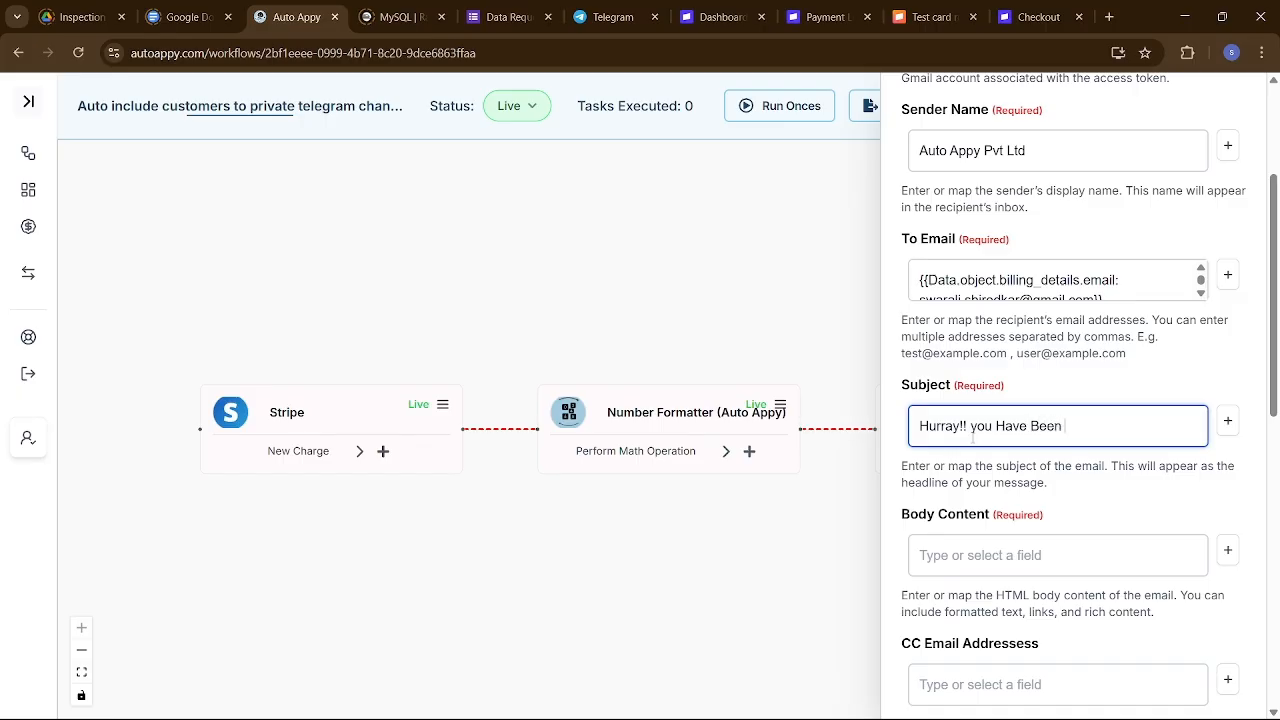
text( Added To Our Privat)
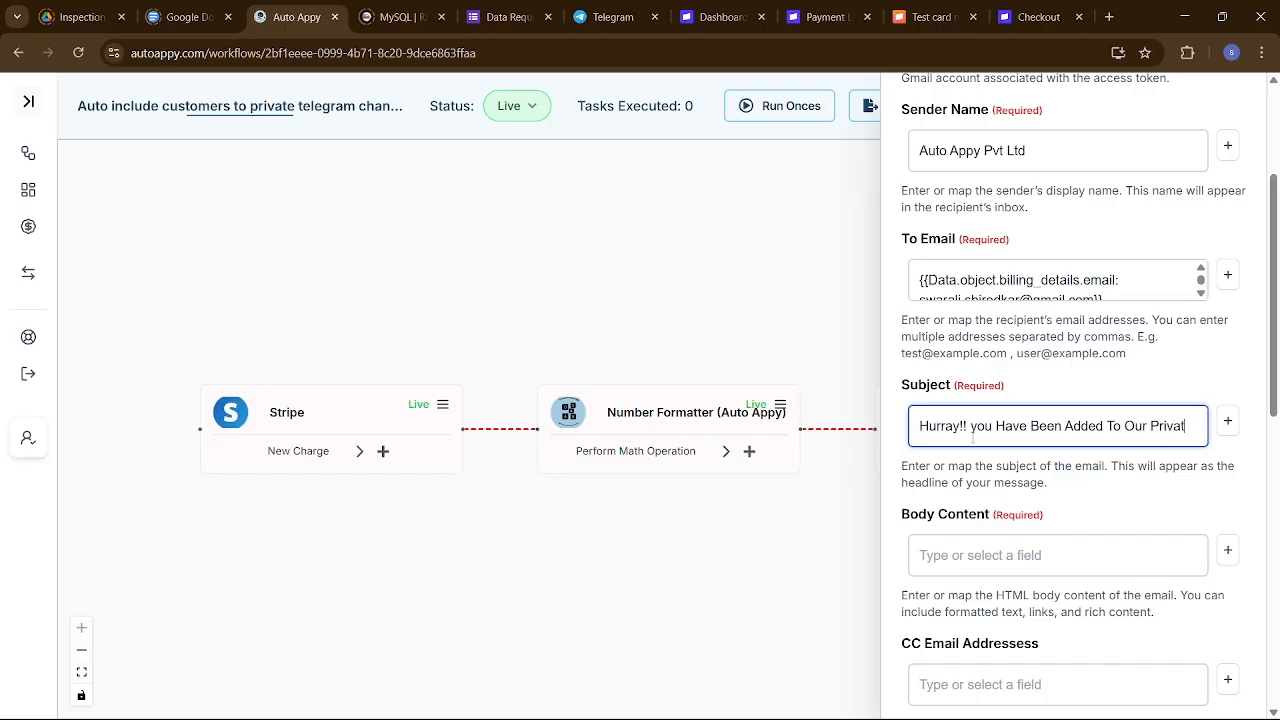
text(e Group)
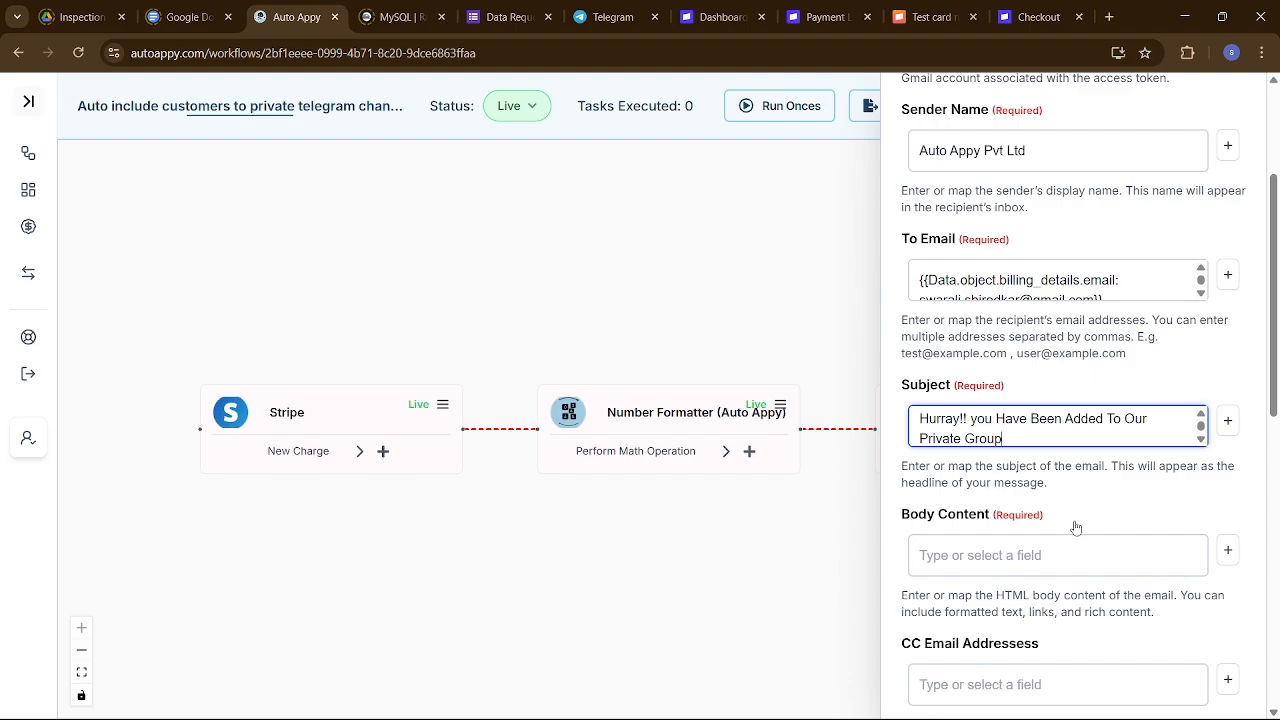
scroll(1076, 527, down, 2)
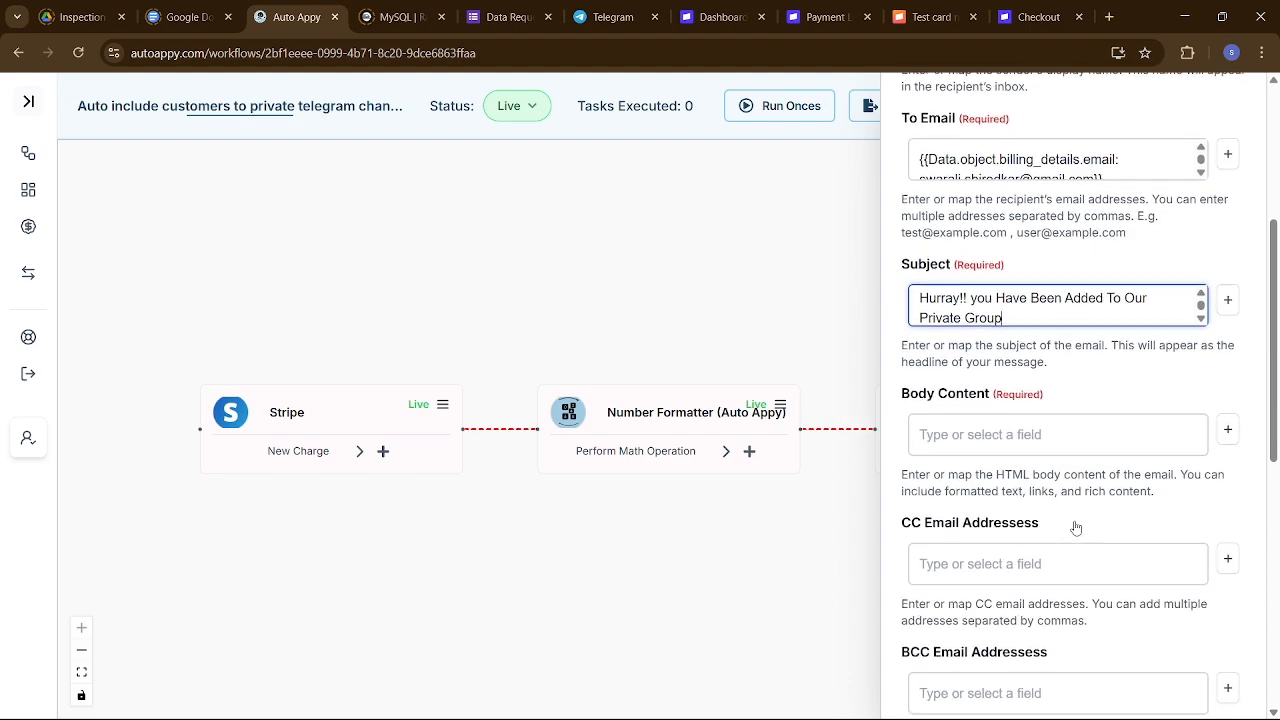
click(1085, 441)
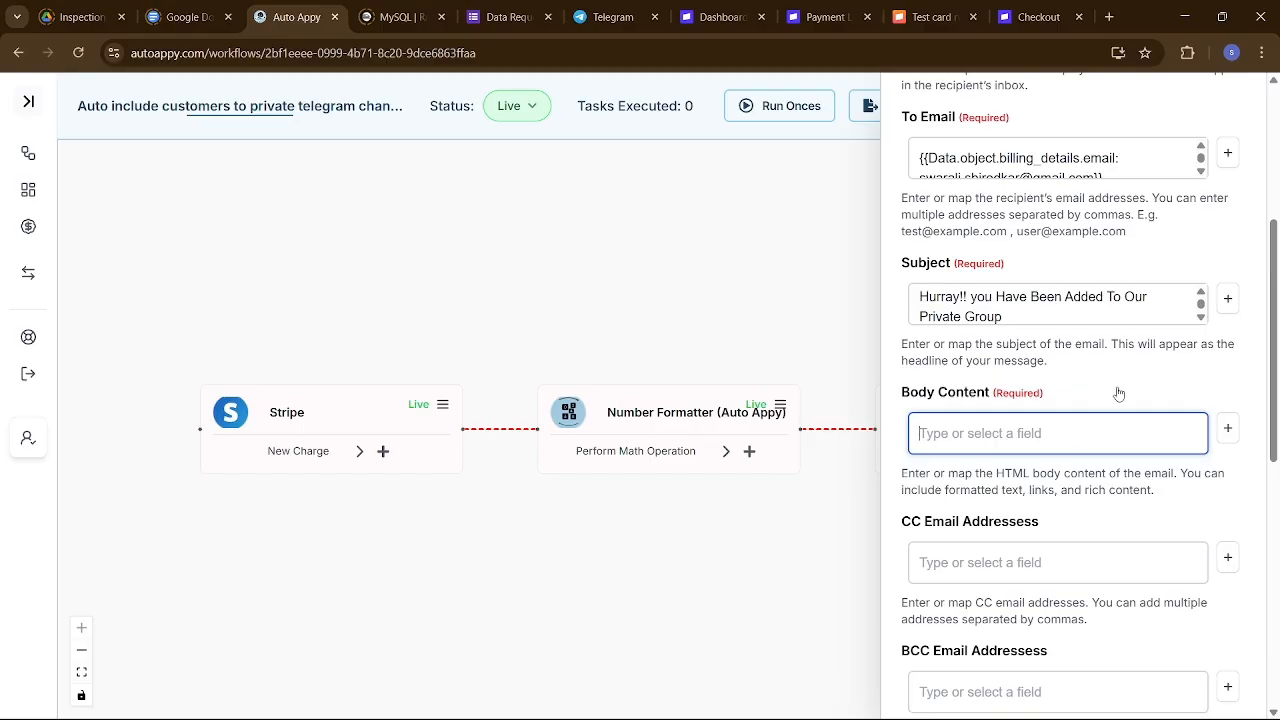
scroll(1118, 393, up, 1)
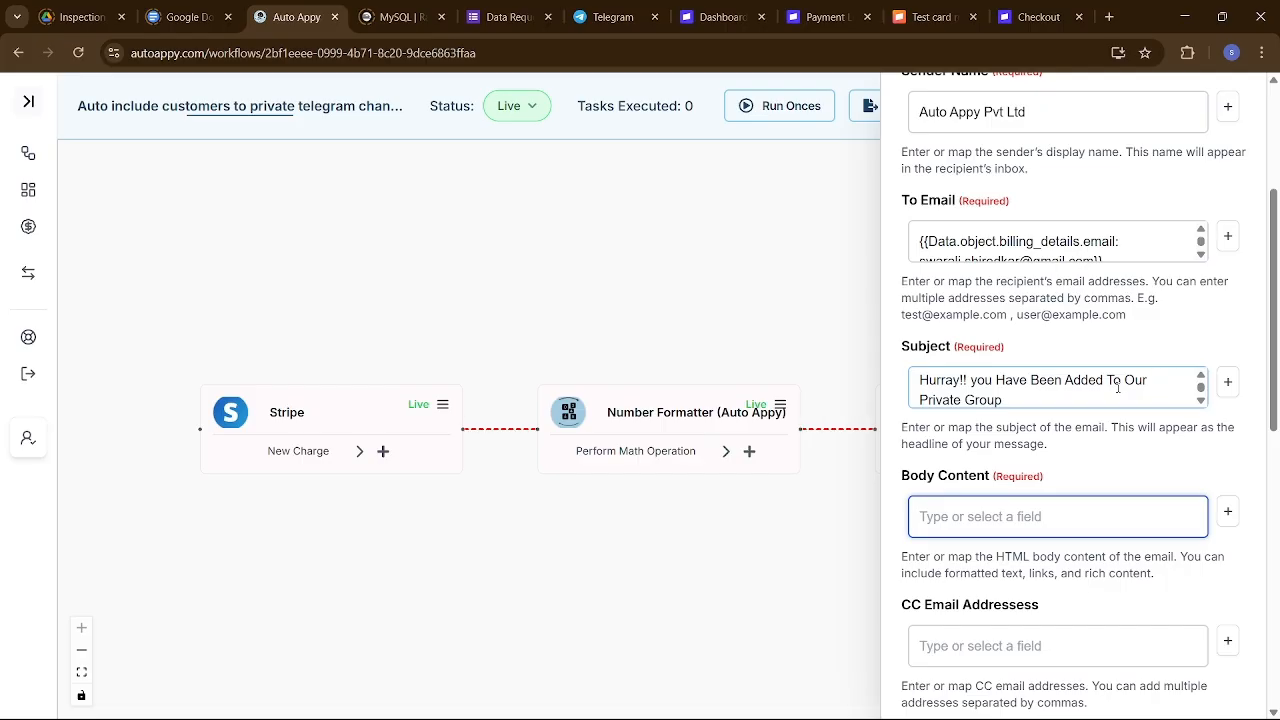
Open the Stripe trigger's Test tab and scroll through its charge.succeeded sample data.
click(442, 409)
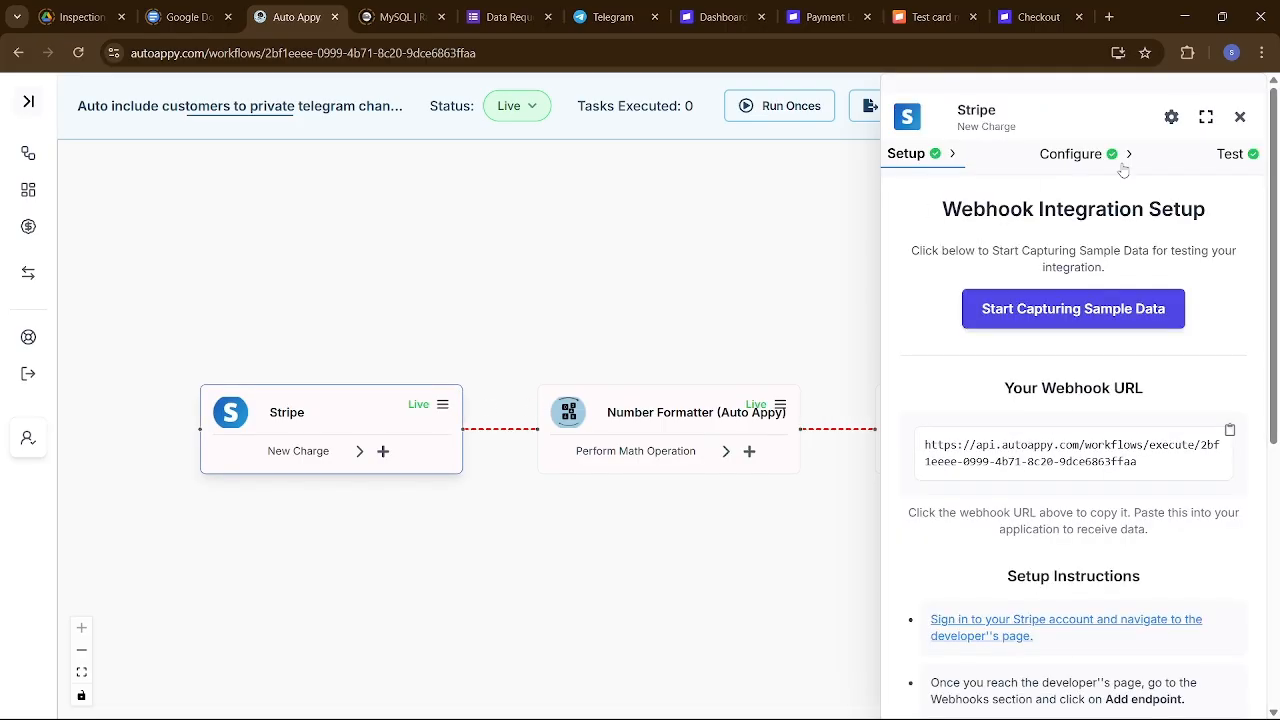
click(1245, 153)
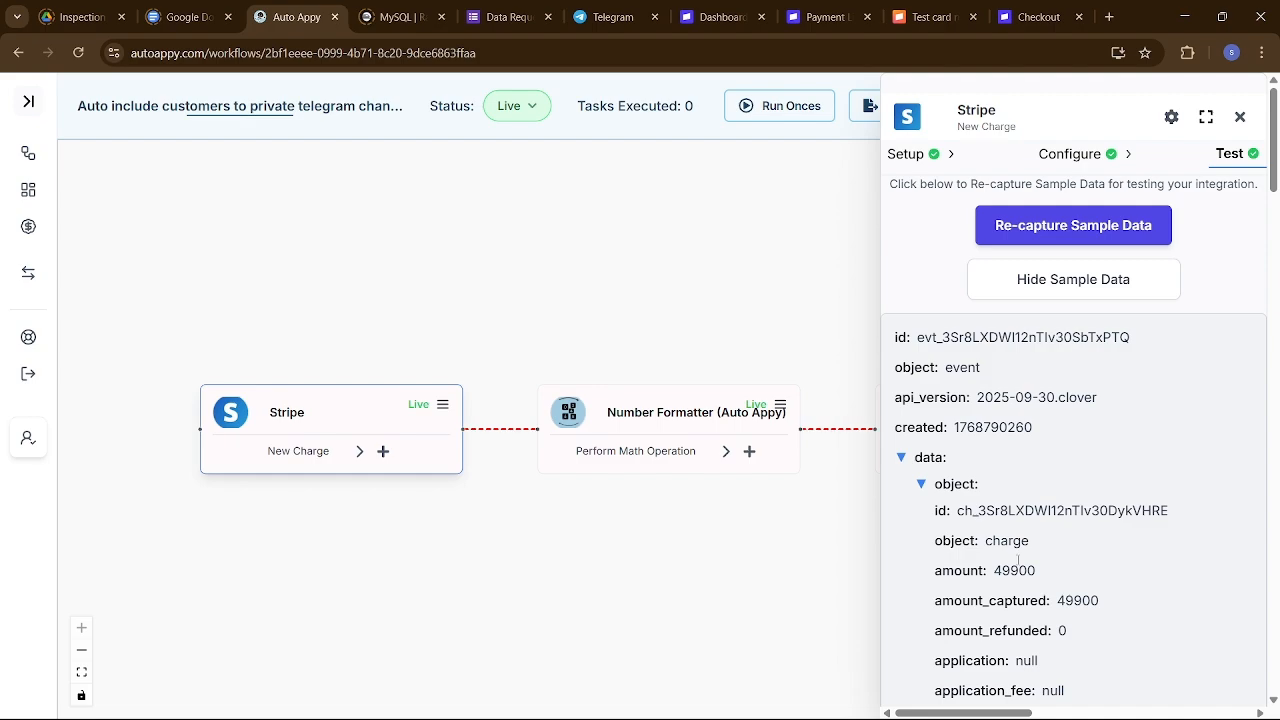
scroll(1029, 577, down, 4)
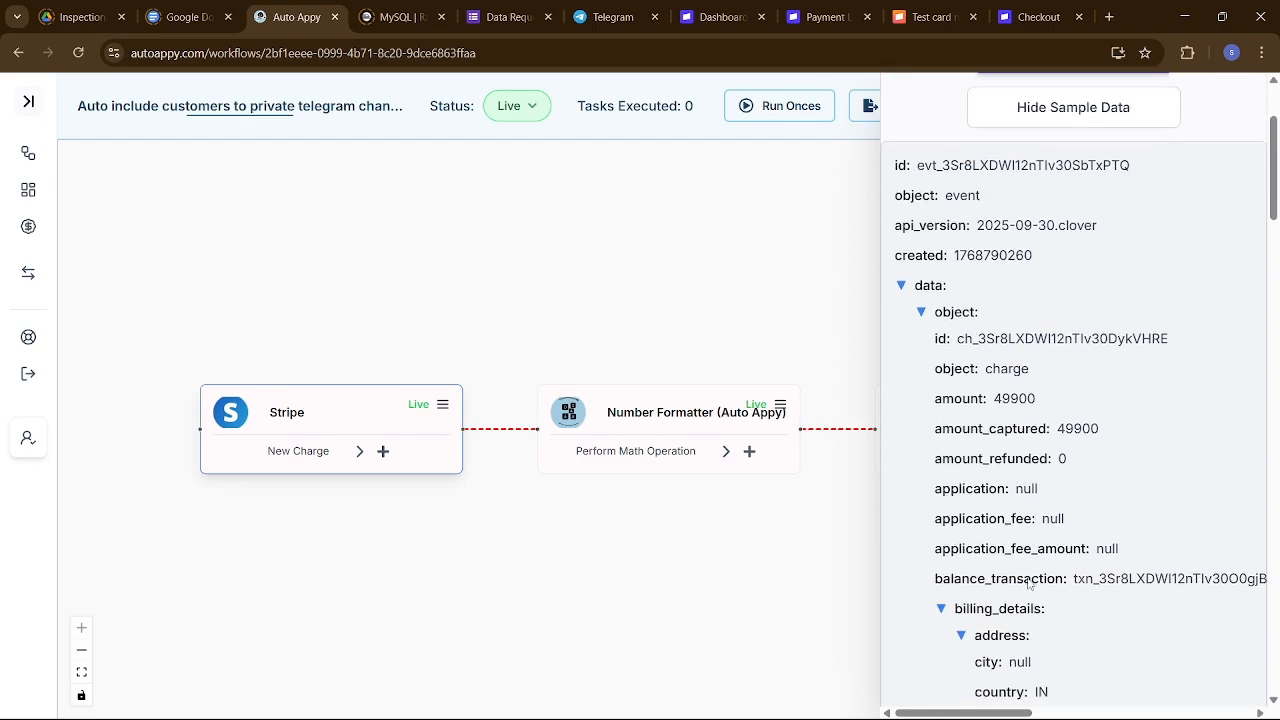
scroll(1029, 583, down, 1)
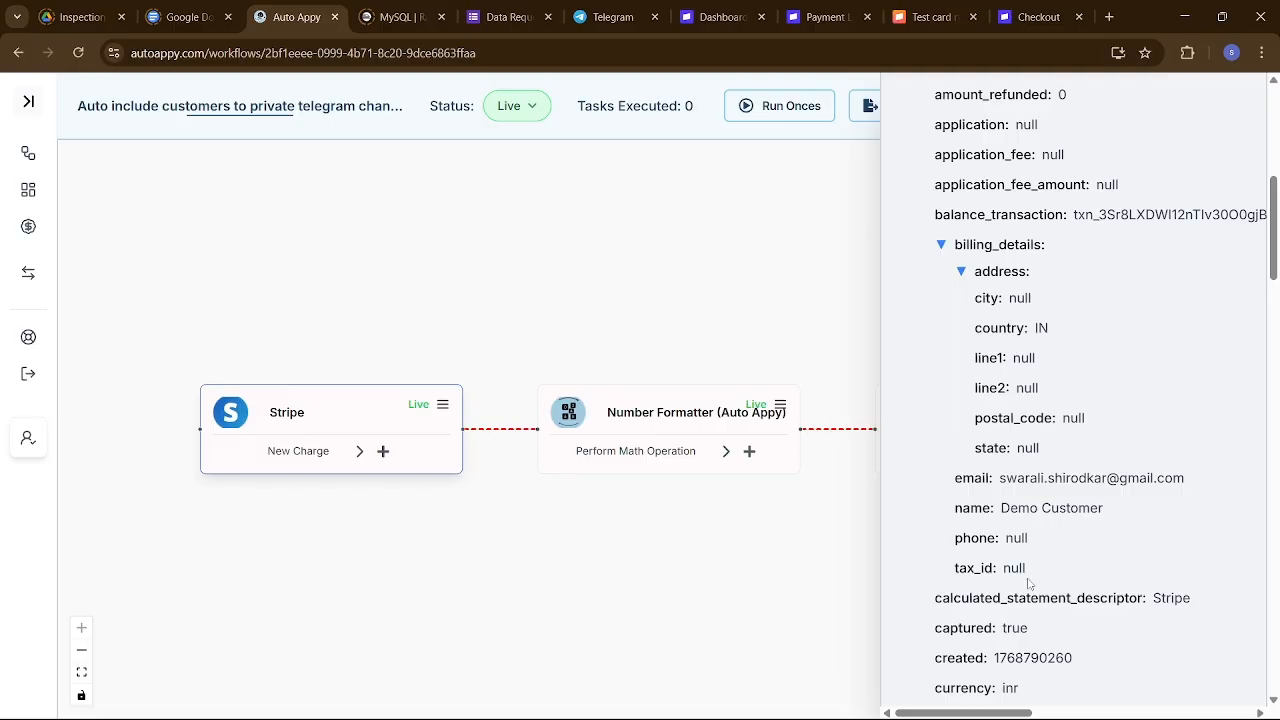
scroll(1029, 583, down, 1)
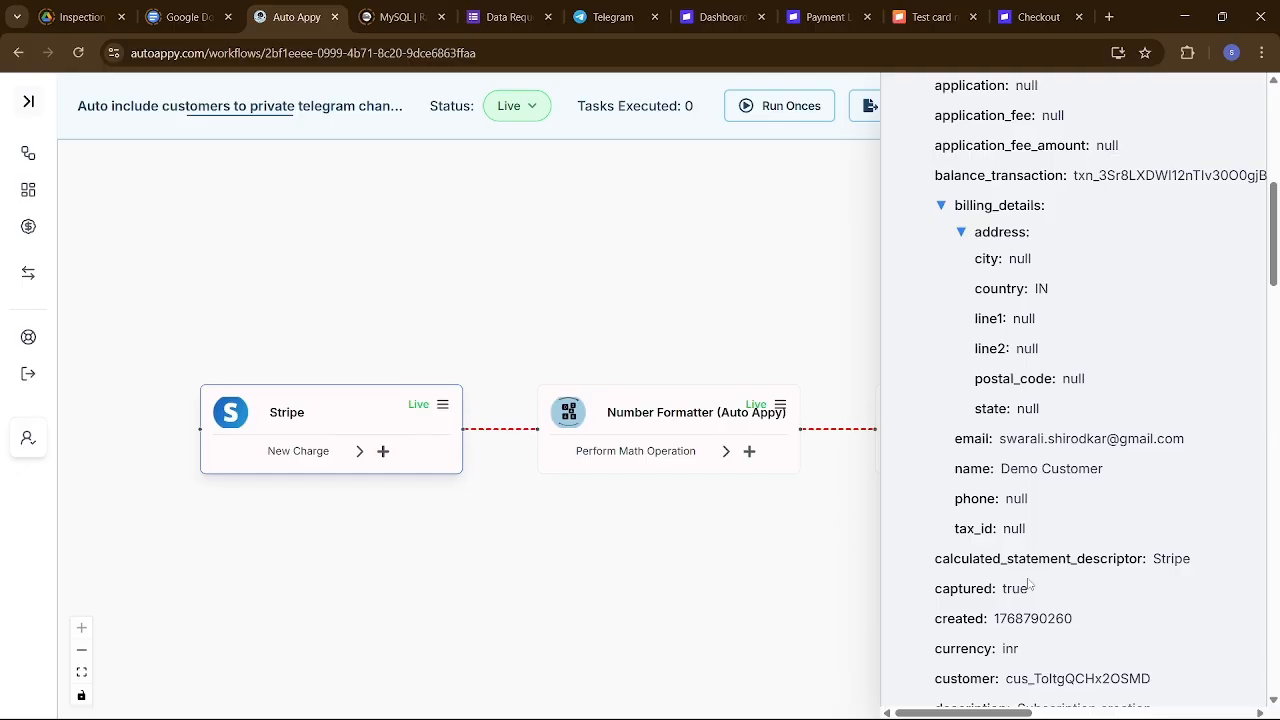
scroll(1029, 585, down, 3)
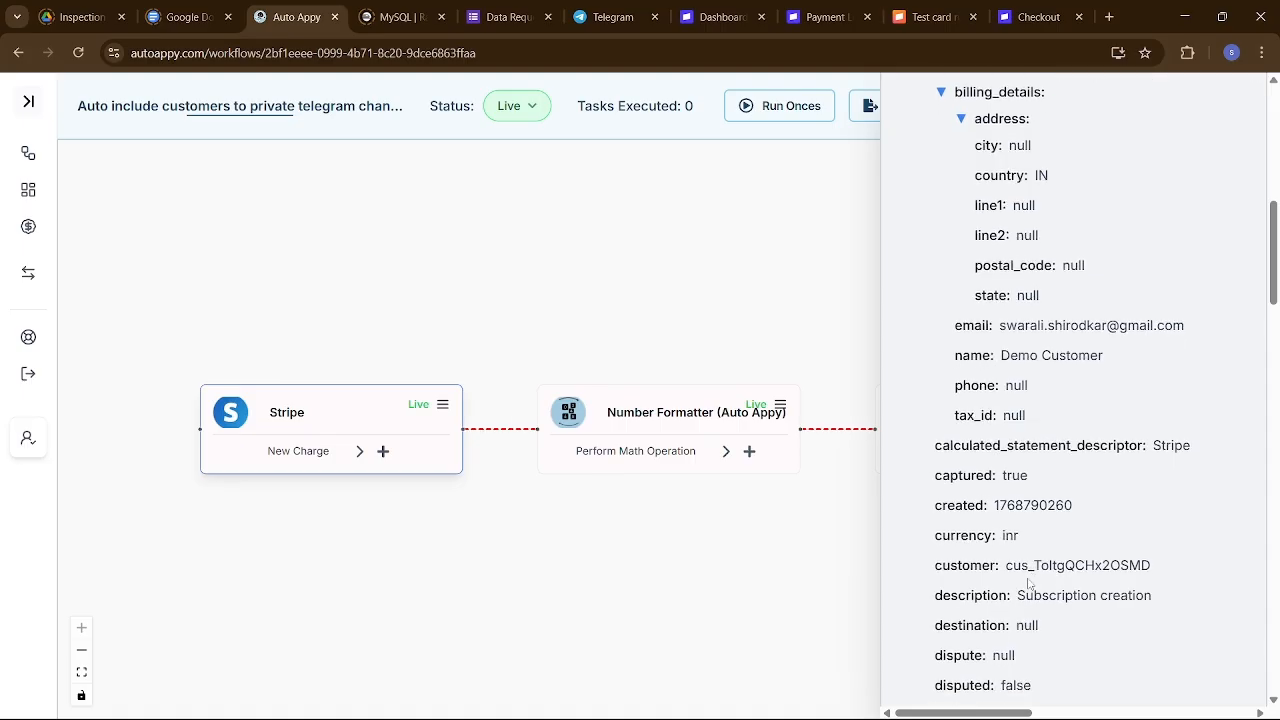
scroll(1029, 585, down, 1)
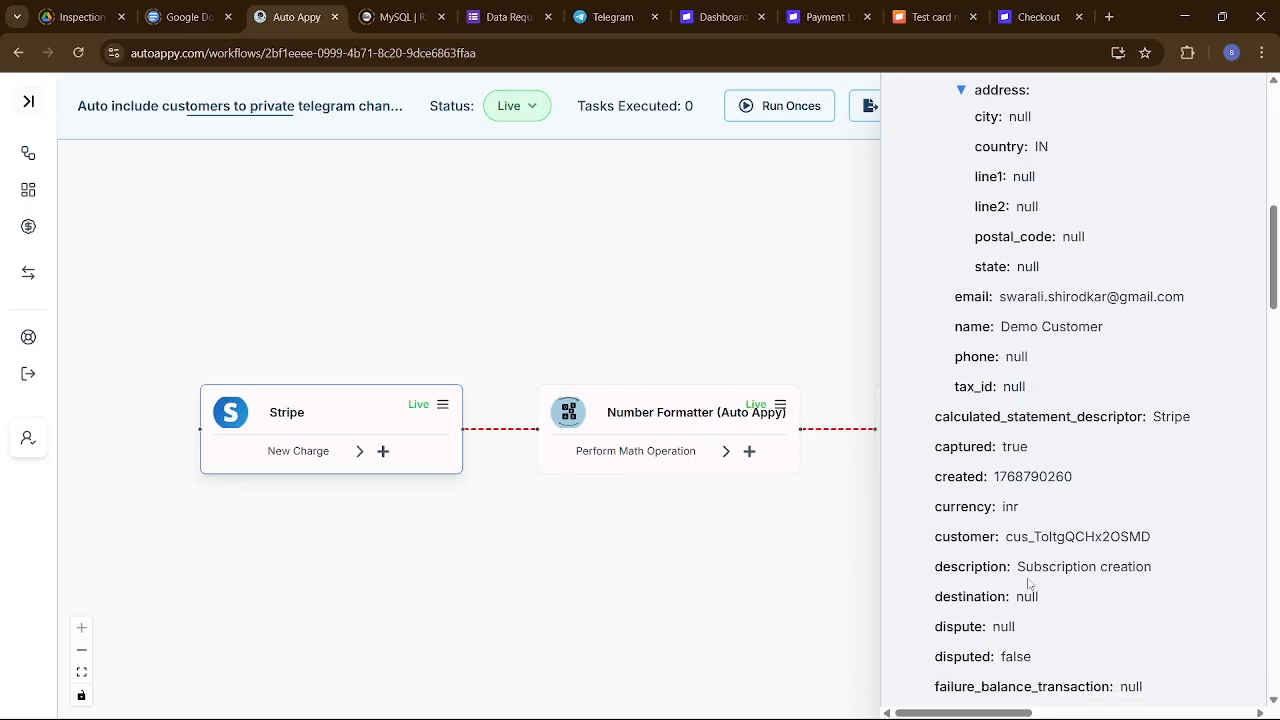
scroll(1029, 585, down, 2)
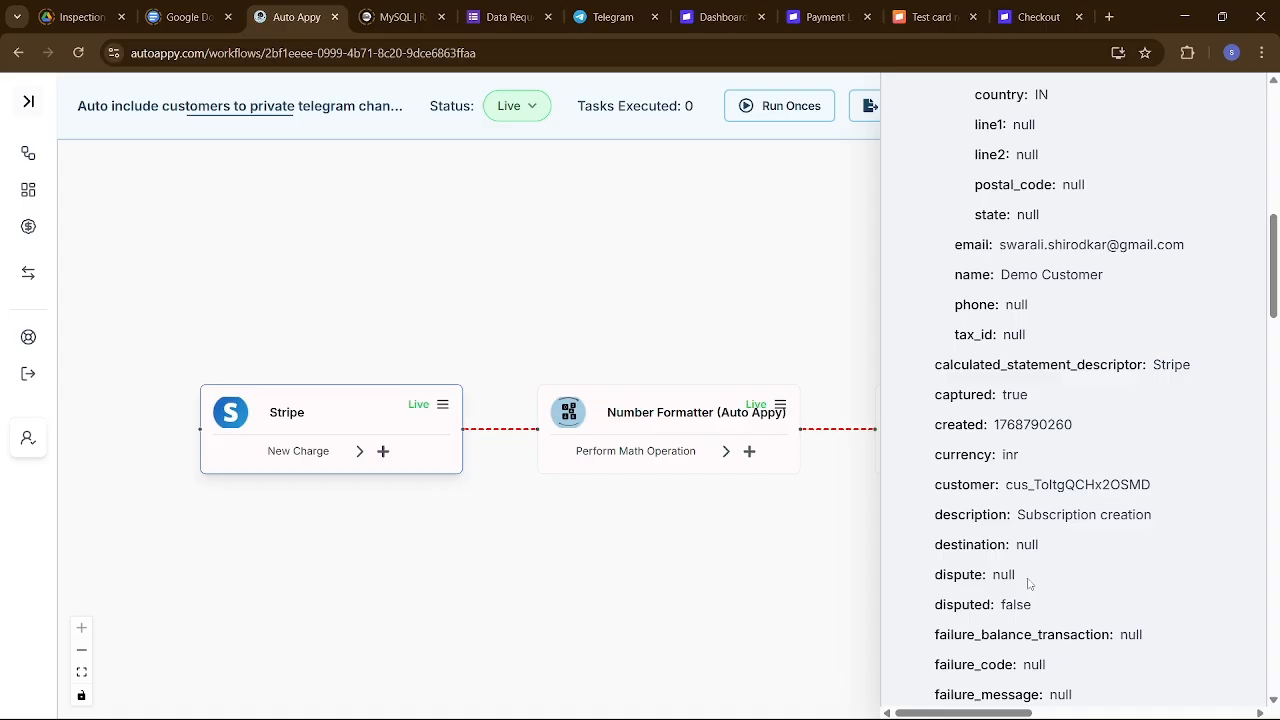
scroll(1029, 585, down, 5)
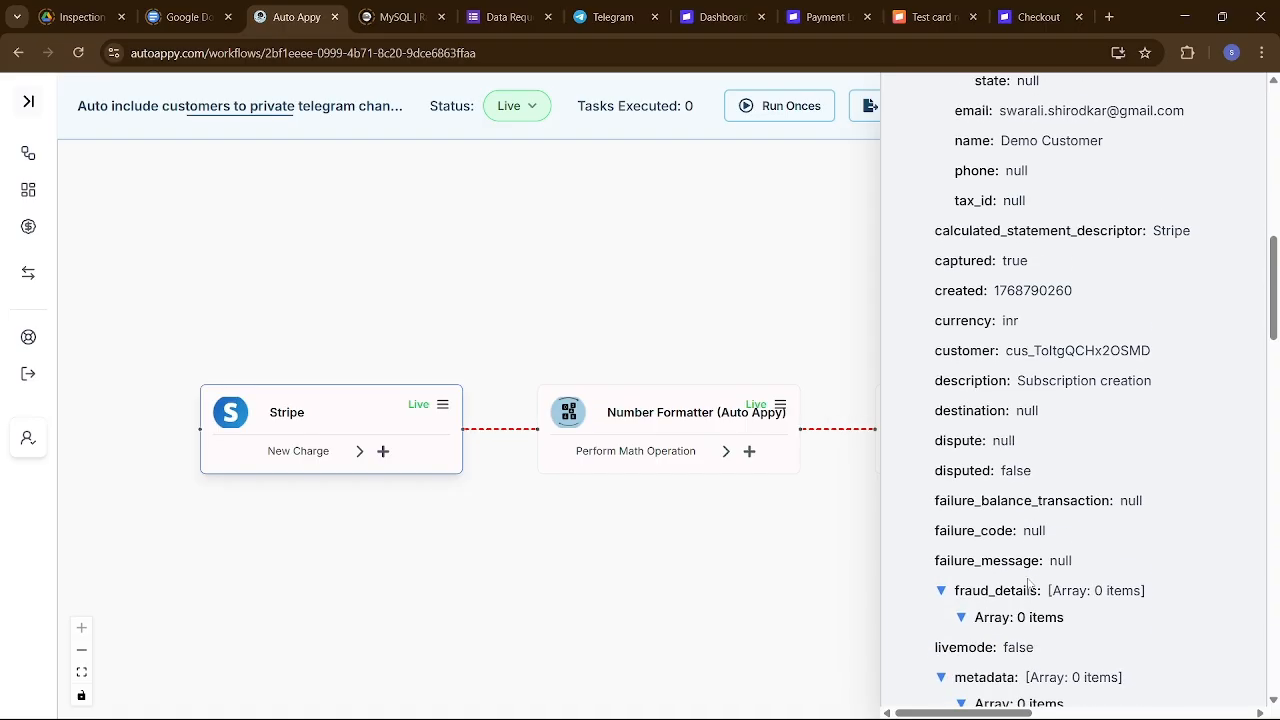
scroll(1029, 585, down, 4)
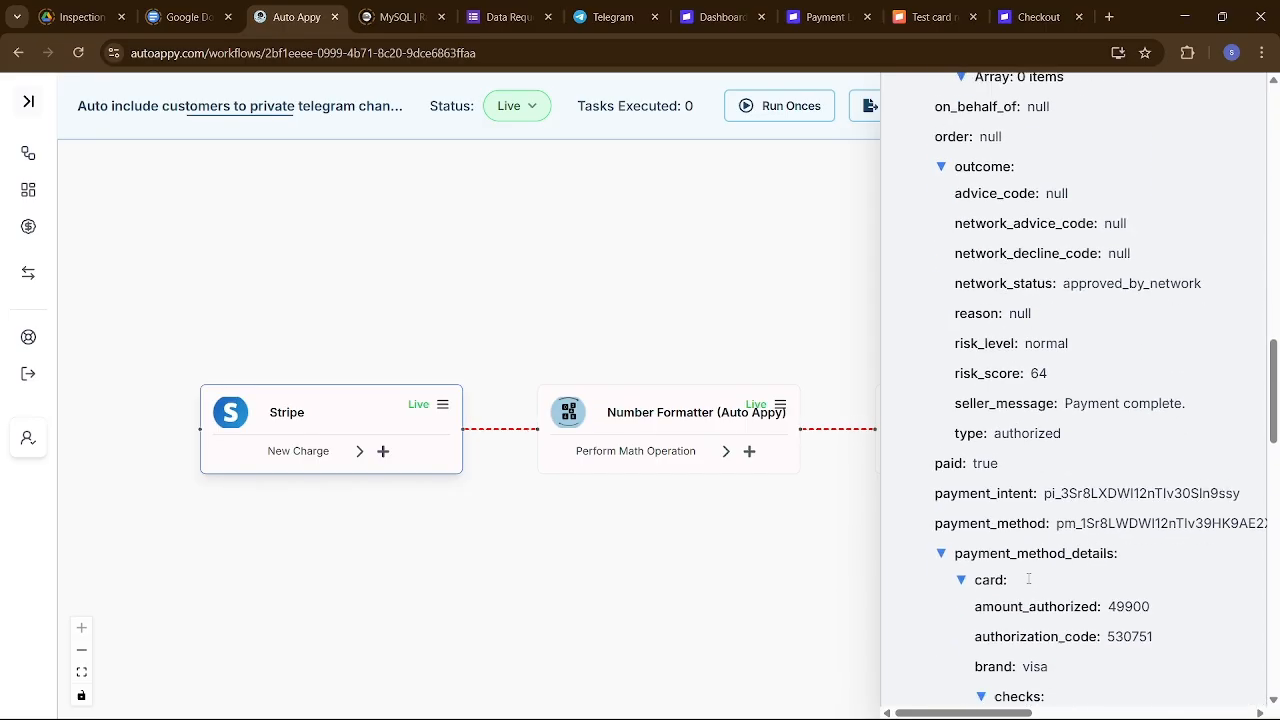
scroll(1029, 585, down, 4)
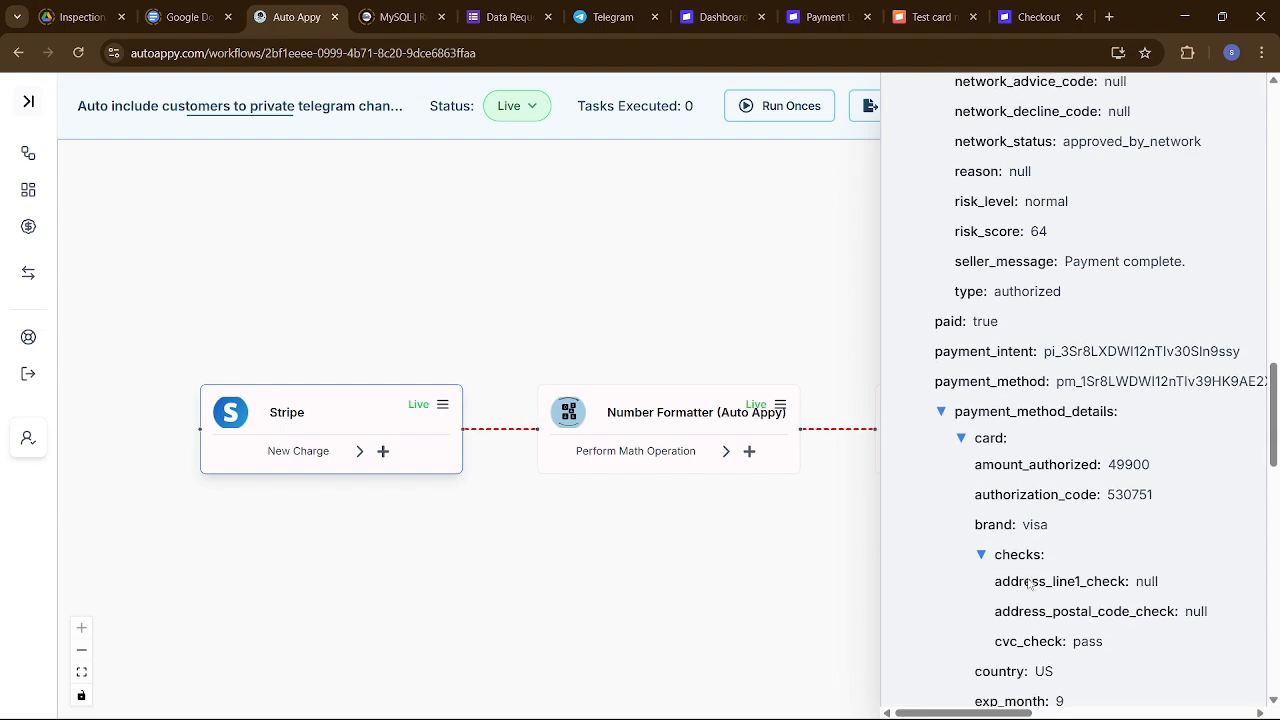
scroll(1029, 577, down, 4)
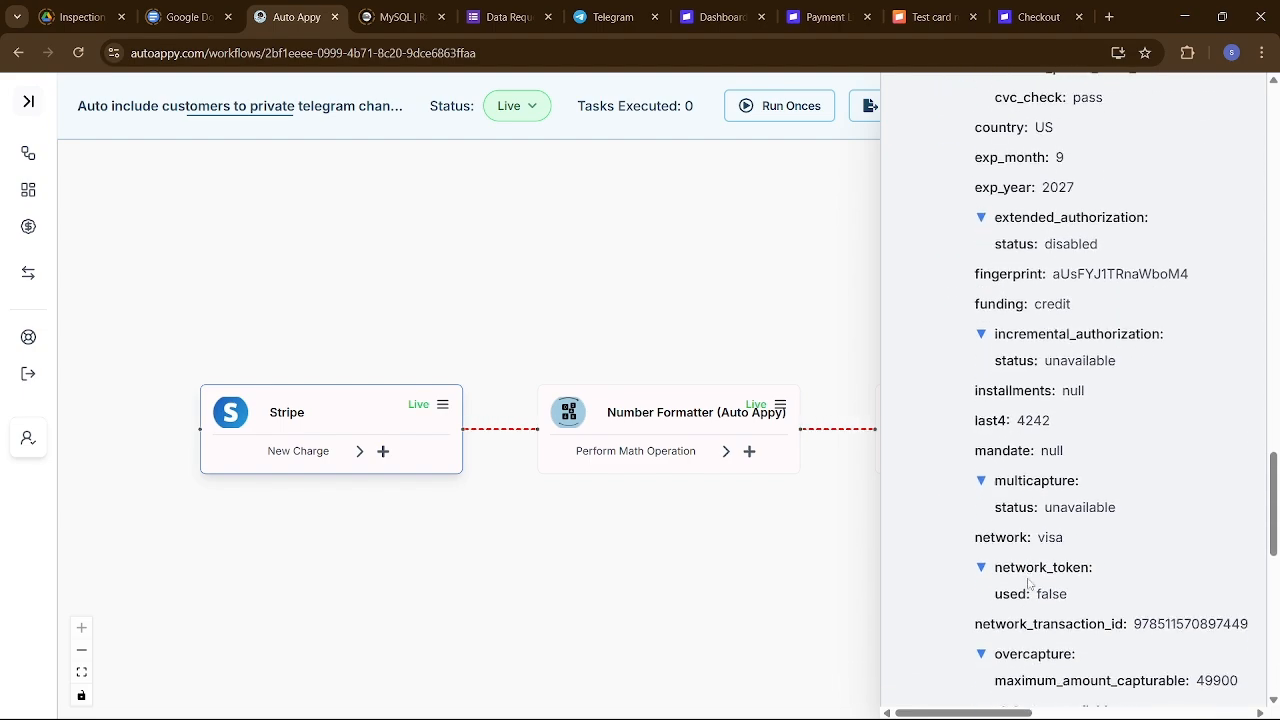
scroll(1029, 585, down, 6)
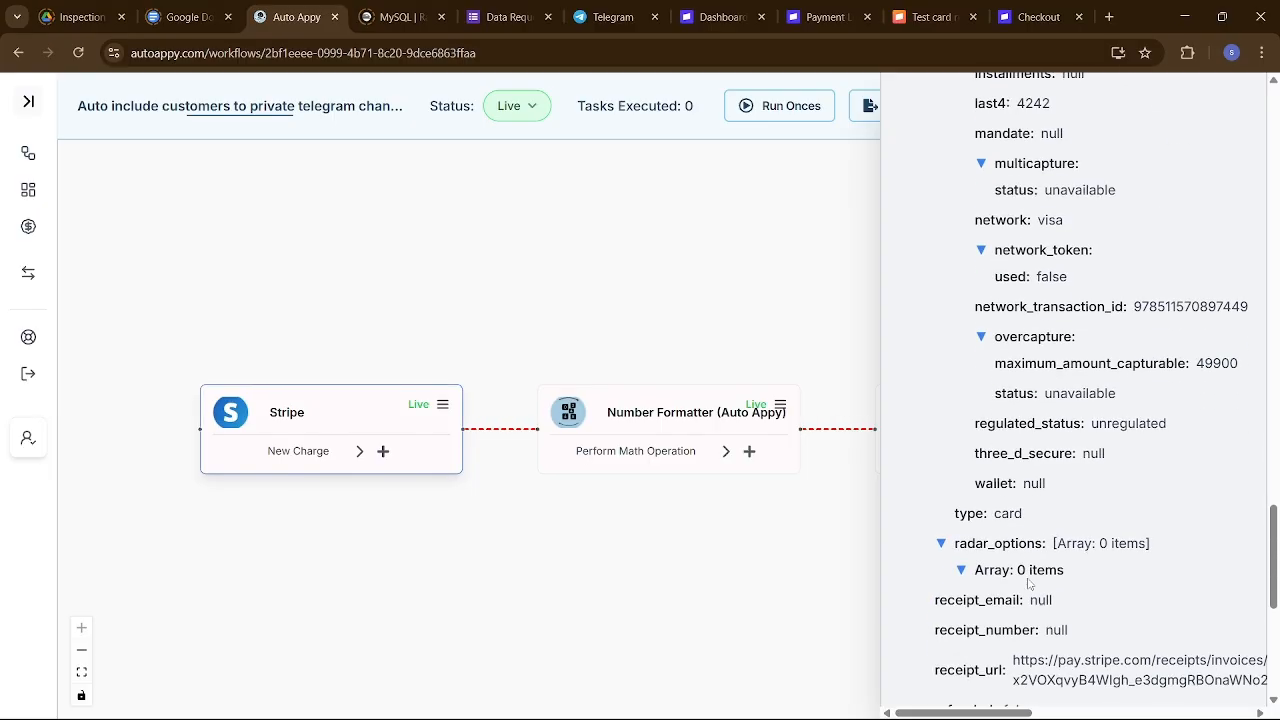
scroll(1029, 585, down, 2)
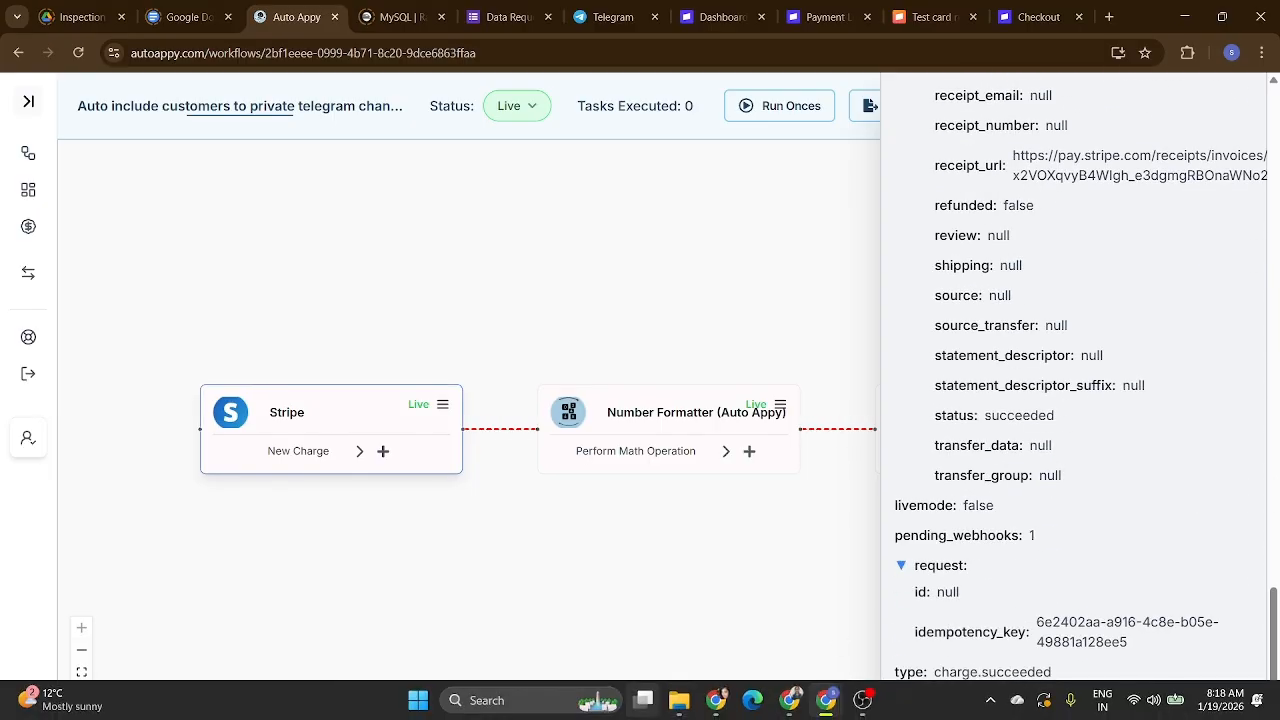
mouse_move(642, 702)
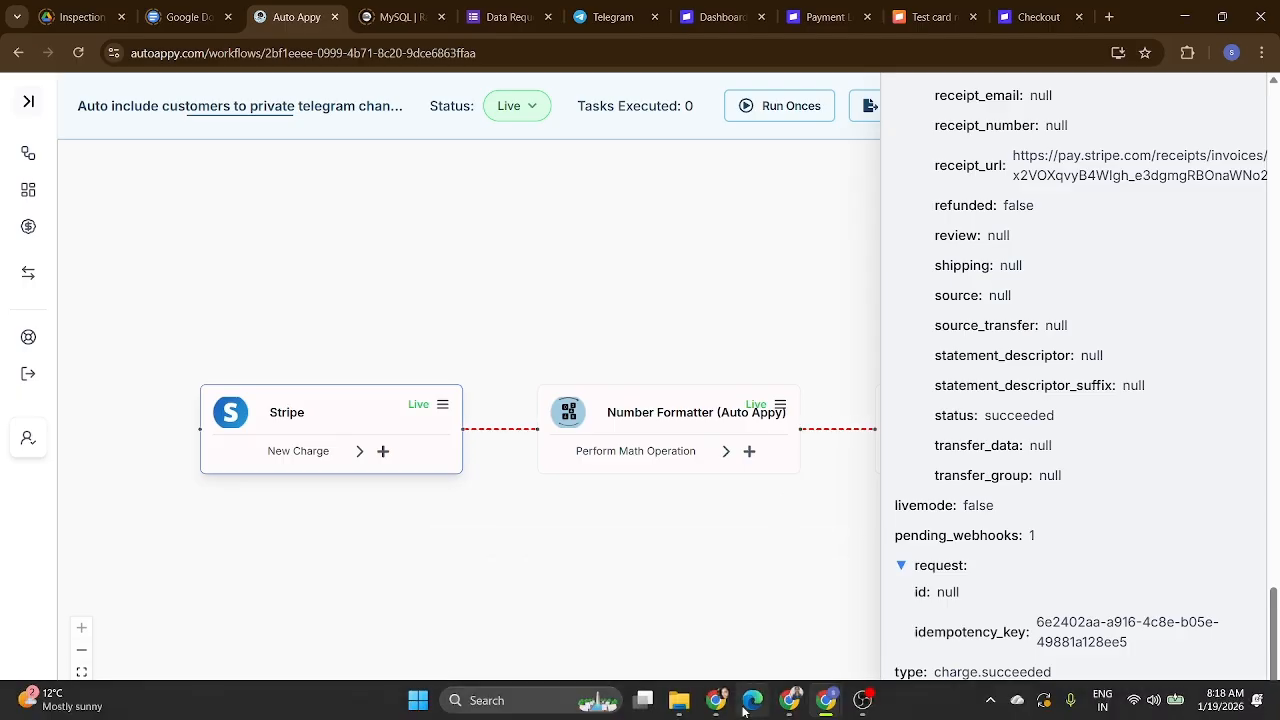
click(722, 703)
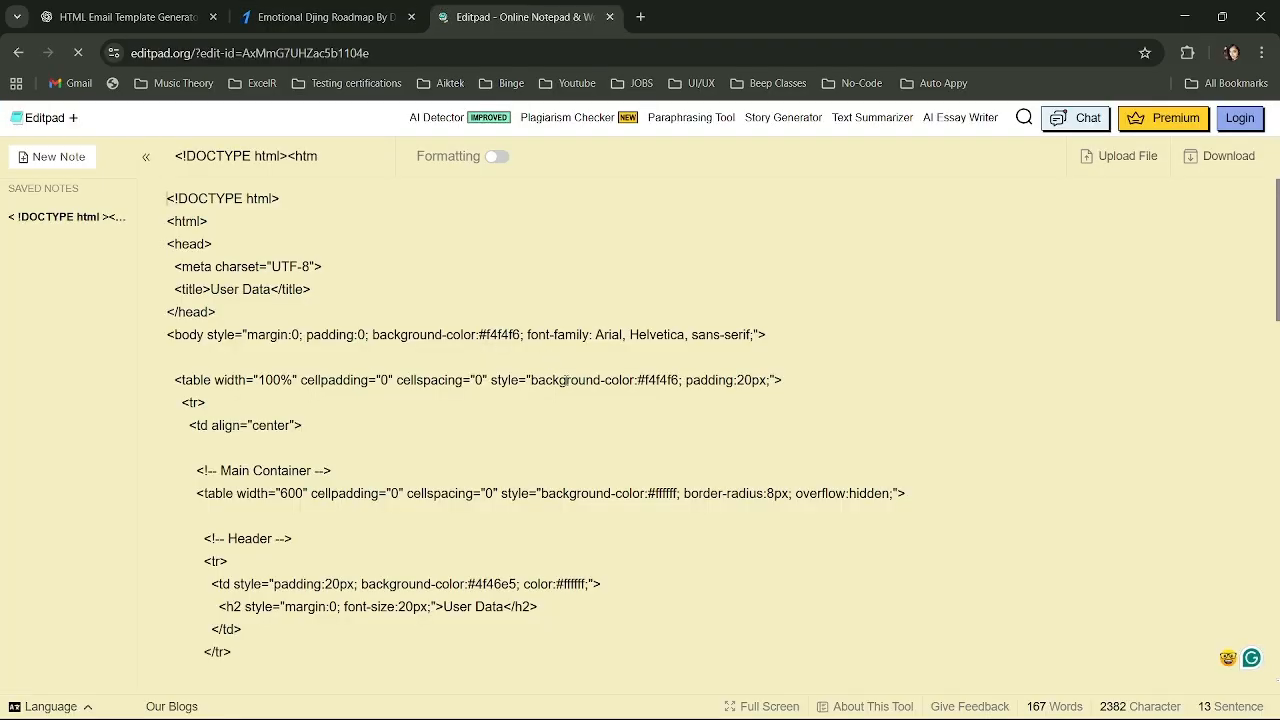
scroll(565, 380, down, 3)
scroll(565, 380, down, 6)
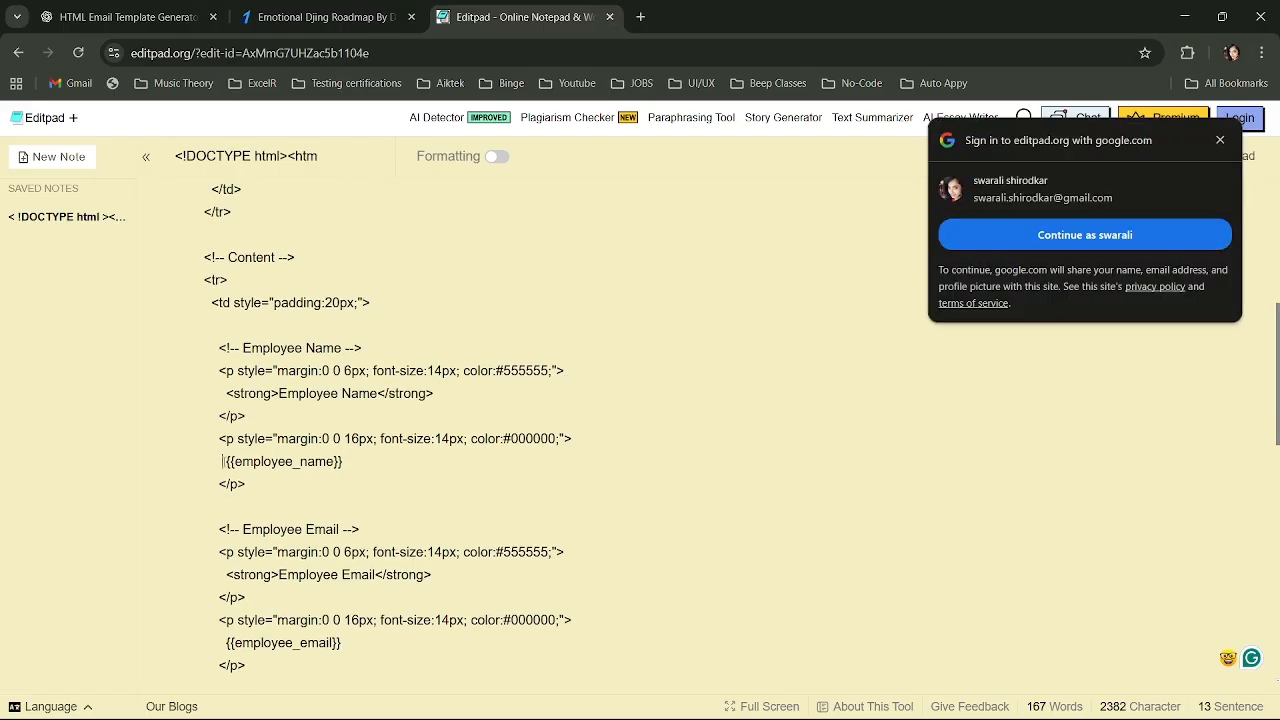
drag(224, 462, 352, 467)
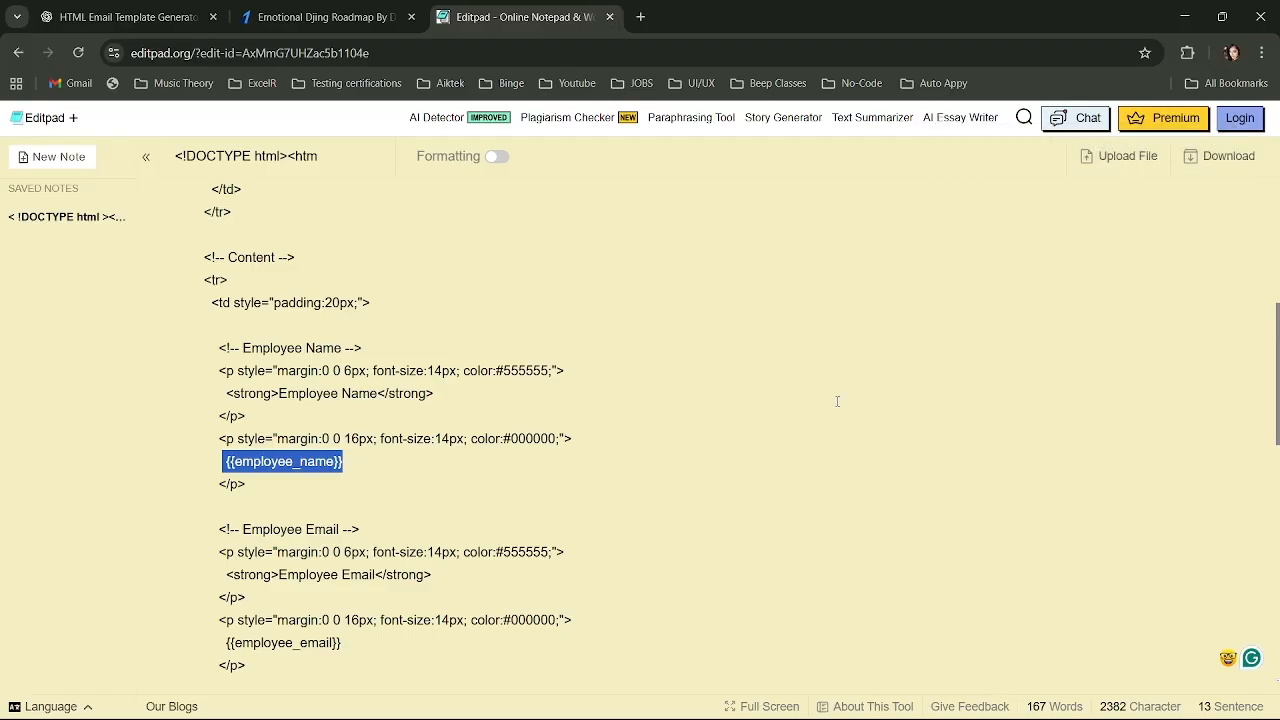
key(alt+Tab)
key(alt+Tab)
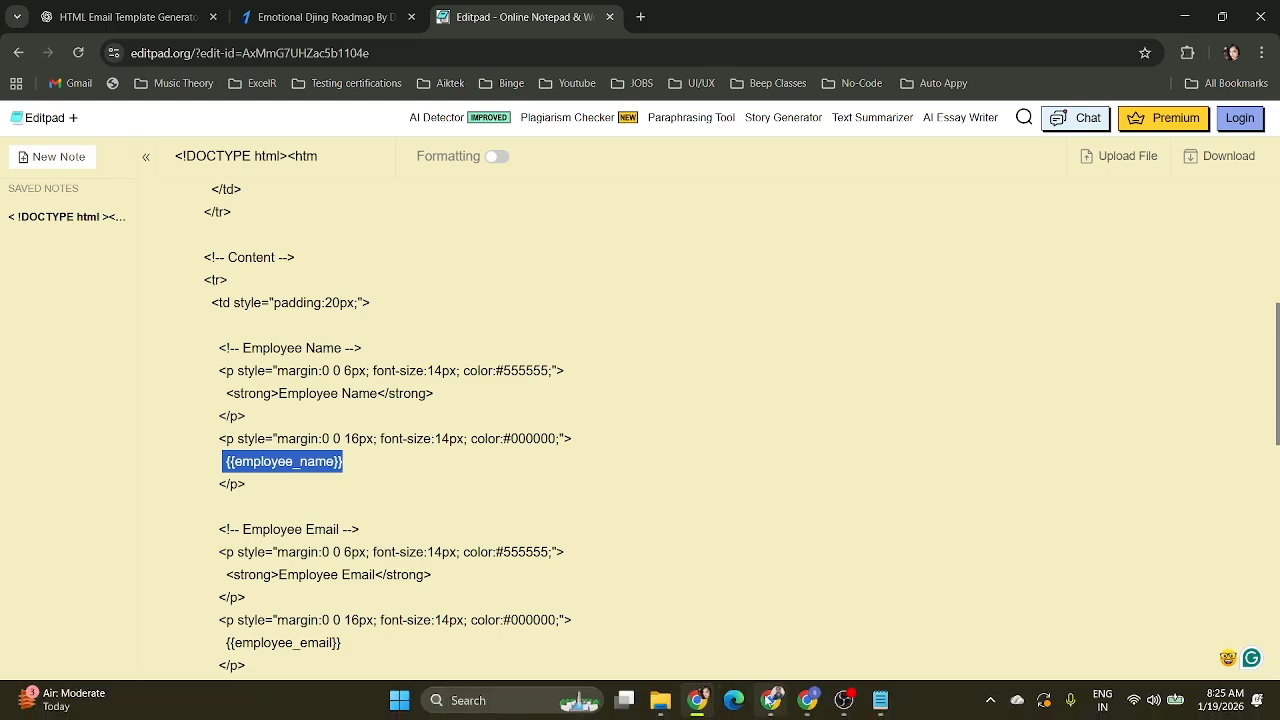
click(770, 700)
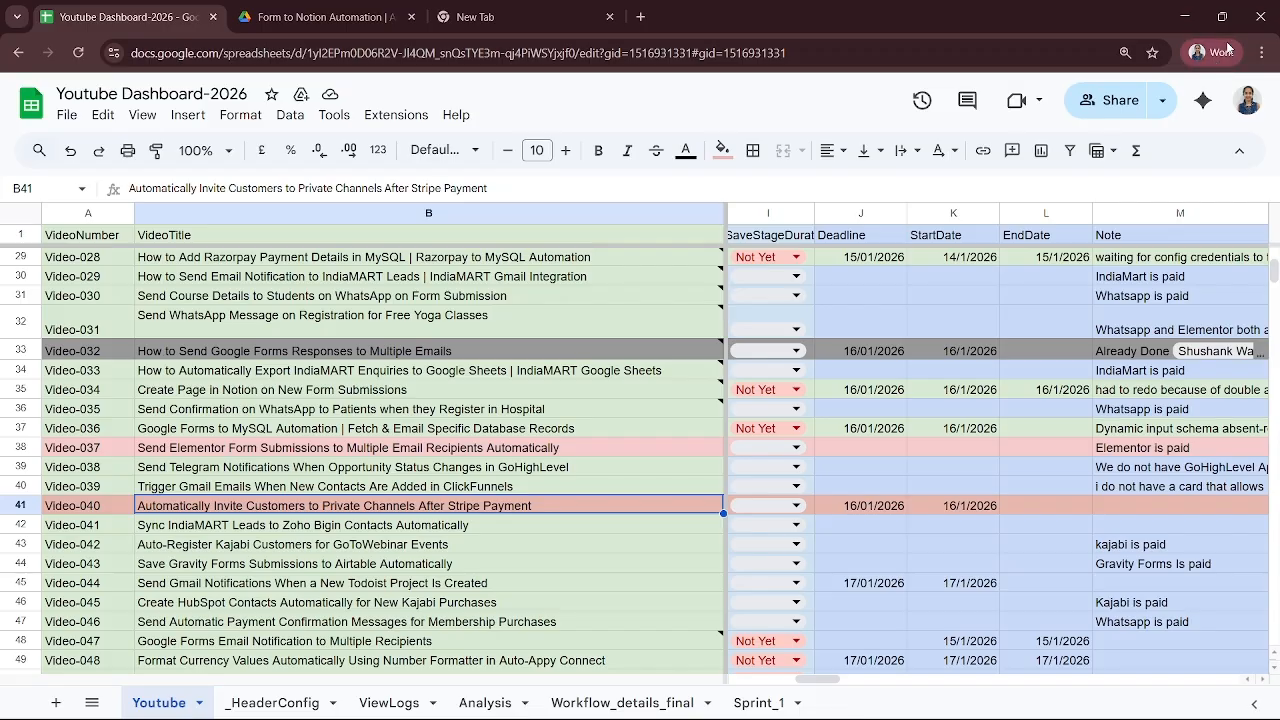
click(1184, 17)
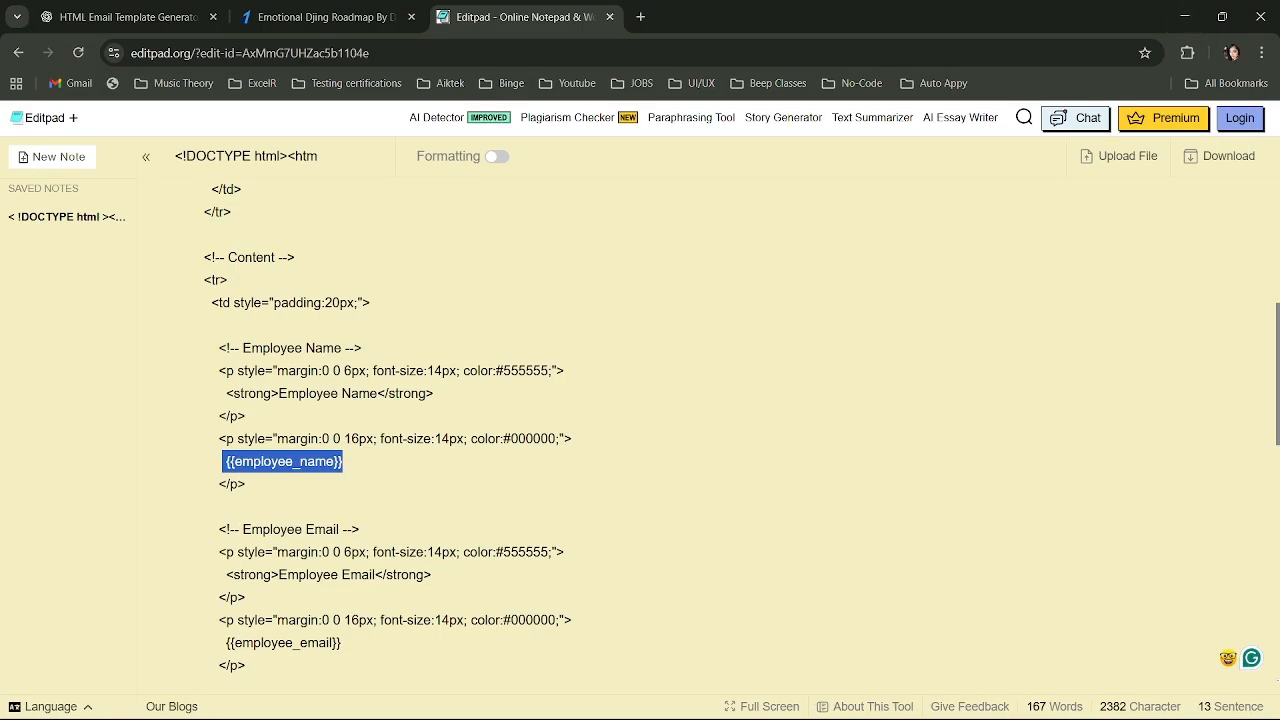
click(808, 702)
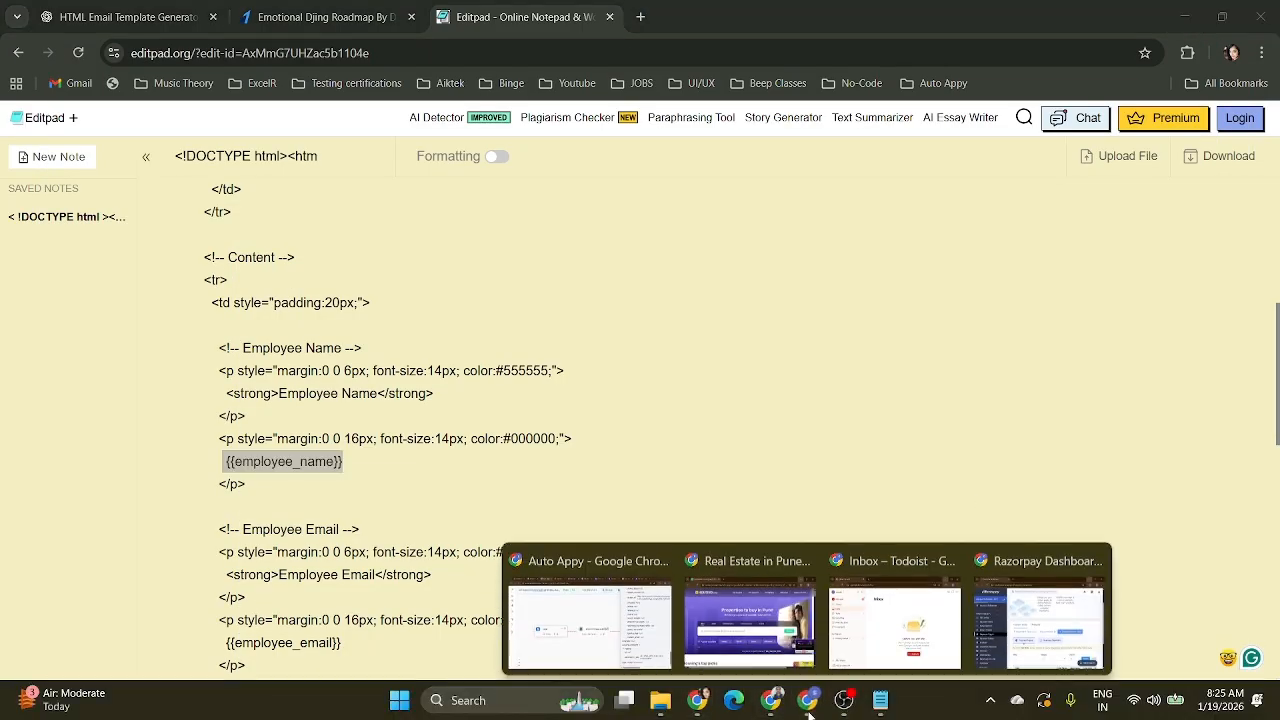
click(590, 628)
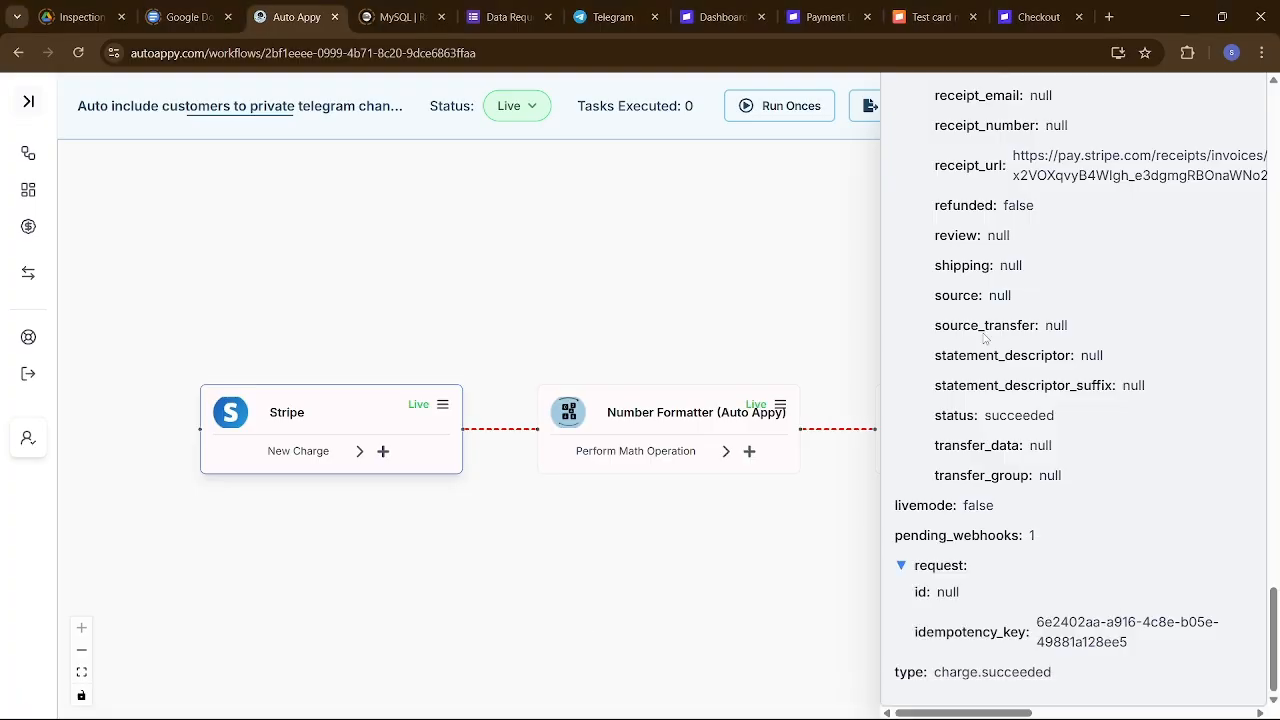
Close the Number Formatter panel and open the Gmail Send Email (V2) Configure form.
click(757, 407)
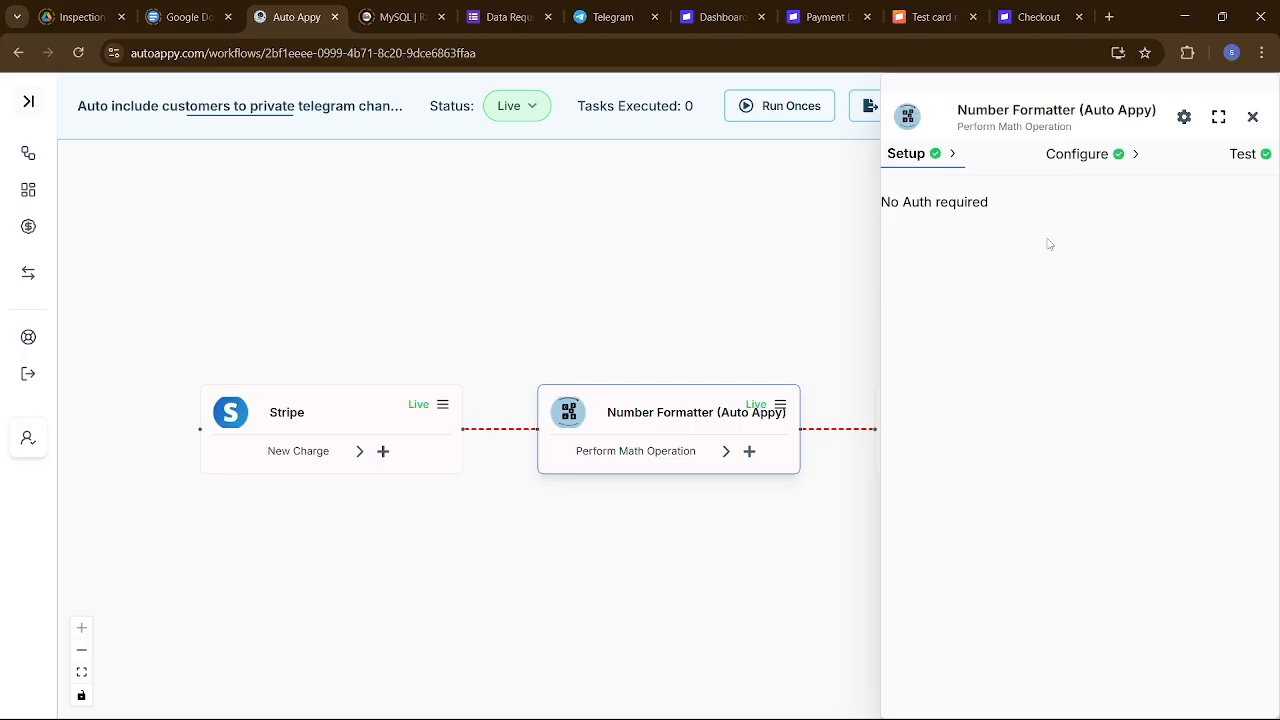
drag(747, 396, 750, 397)
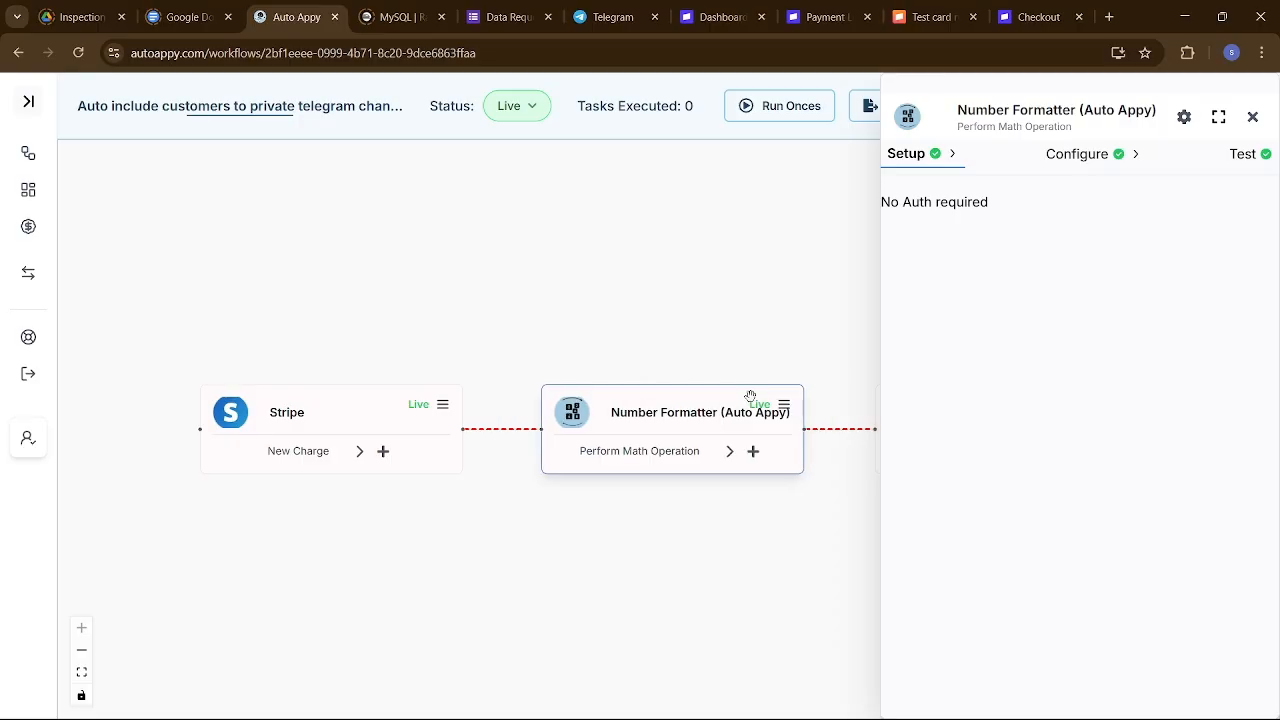
click(1252, 117)
click(1113, 405)
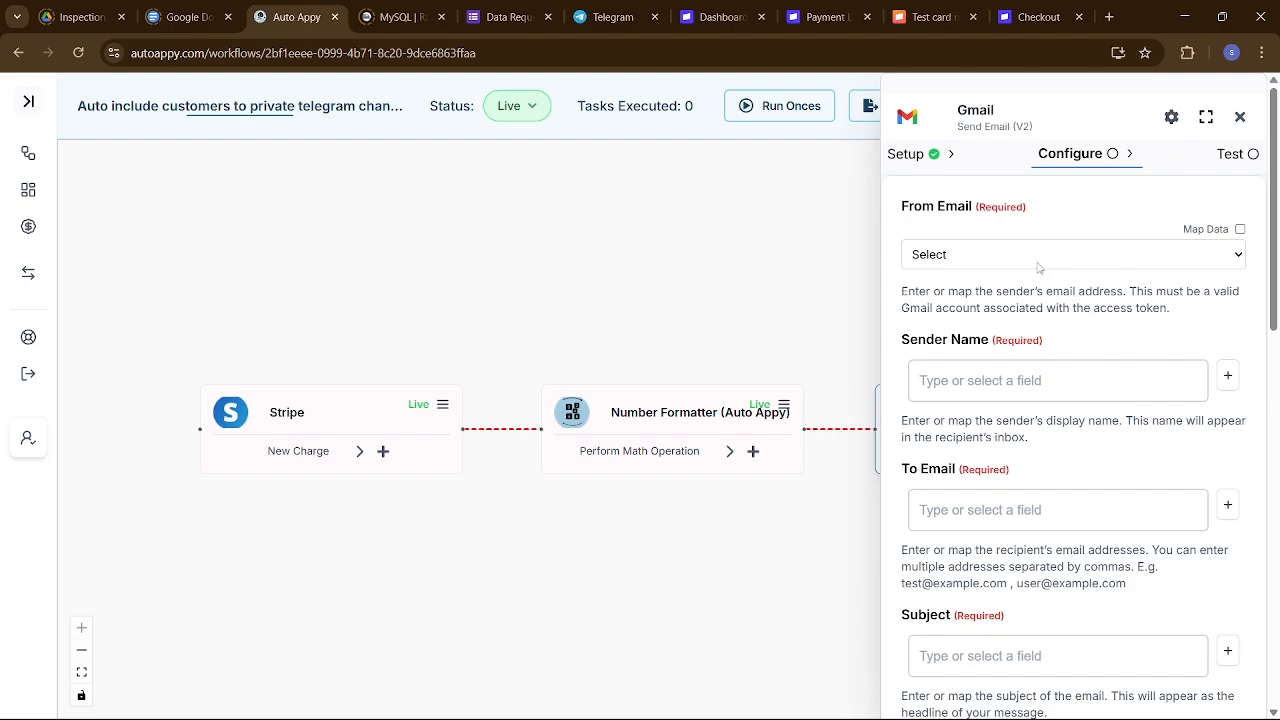
Choose the connected Gmail account as sender and set Sender Name to 'Auto Appy Pvt Ltd'.
click(1038, 262)
click(1000, 301)
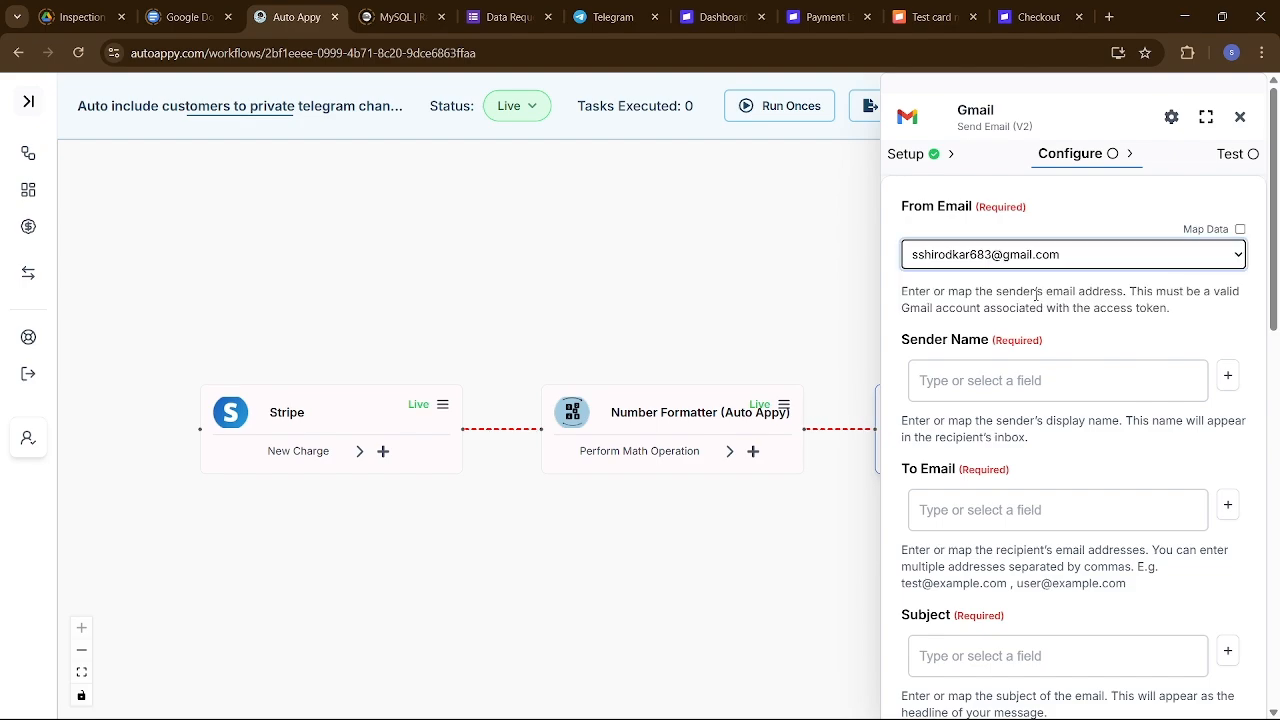
click(1110, 378)
text(A)
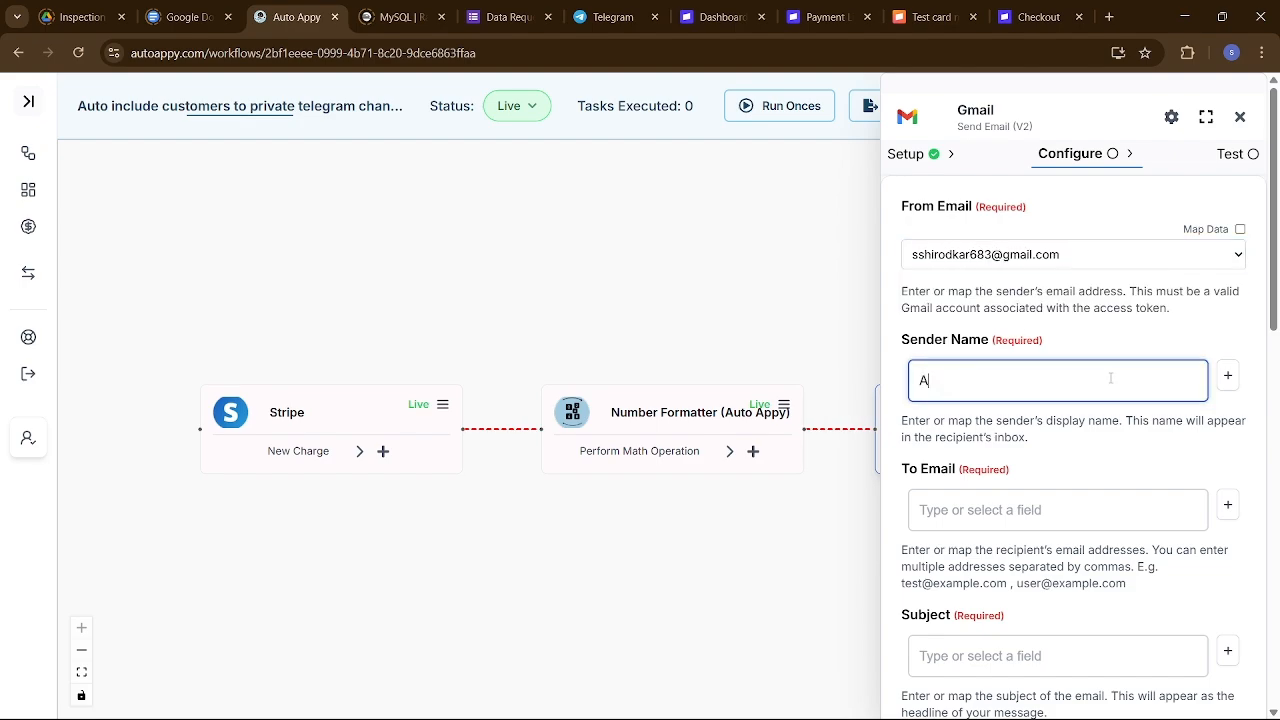
text(uto Appy Pvt Ltd)
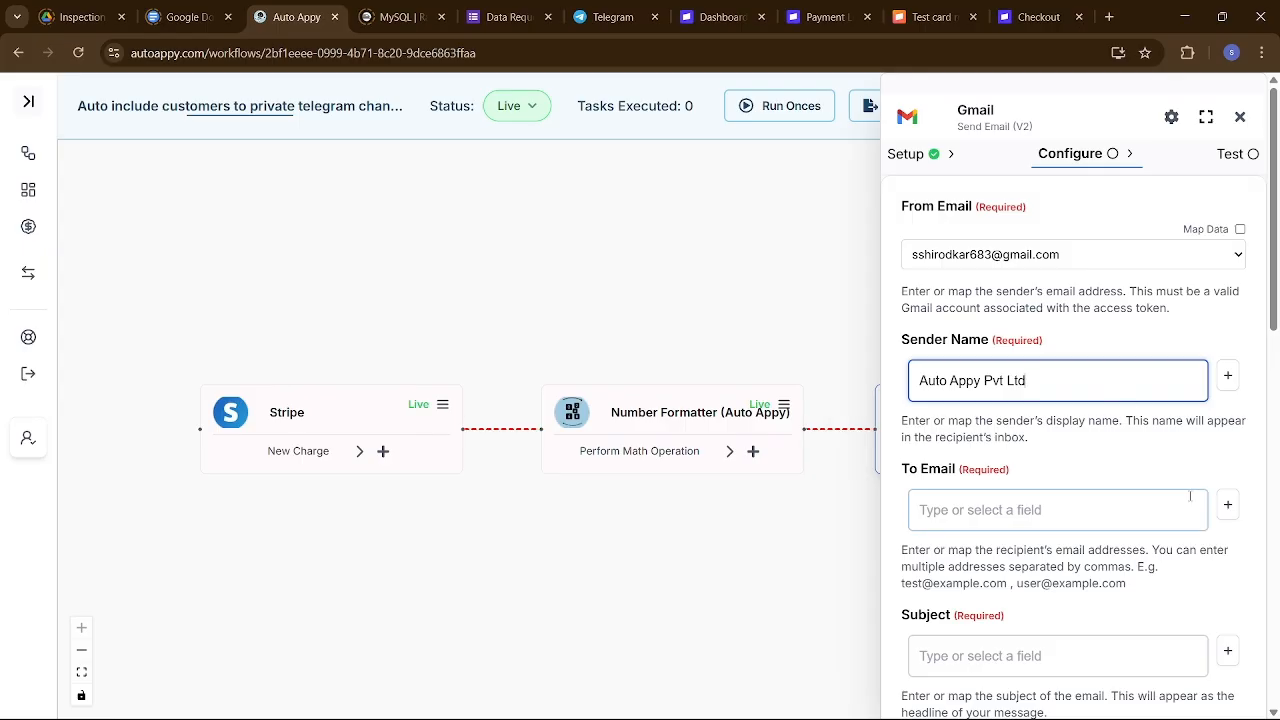
Map To Email to Stripe's Data.object.billing_details.email field, found by searching 'swa'.
click(1228, 505)
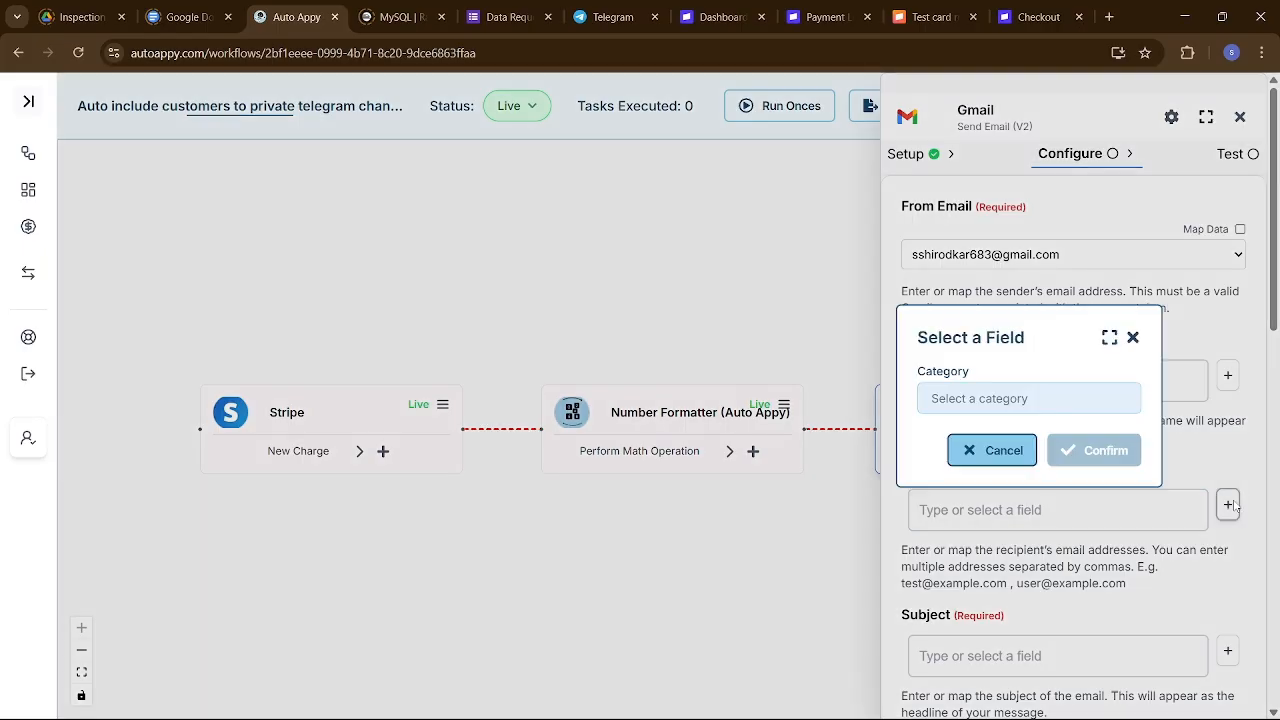
click(1074, 408)
click(953, 432)
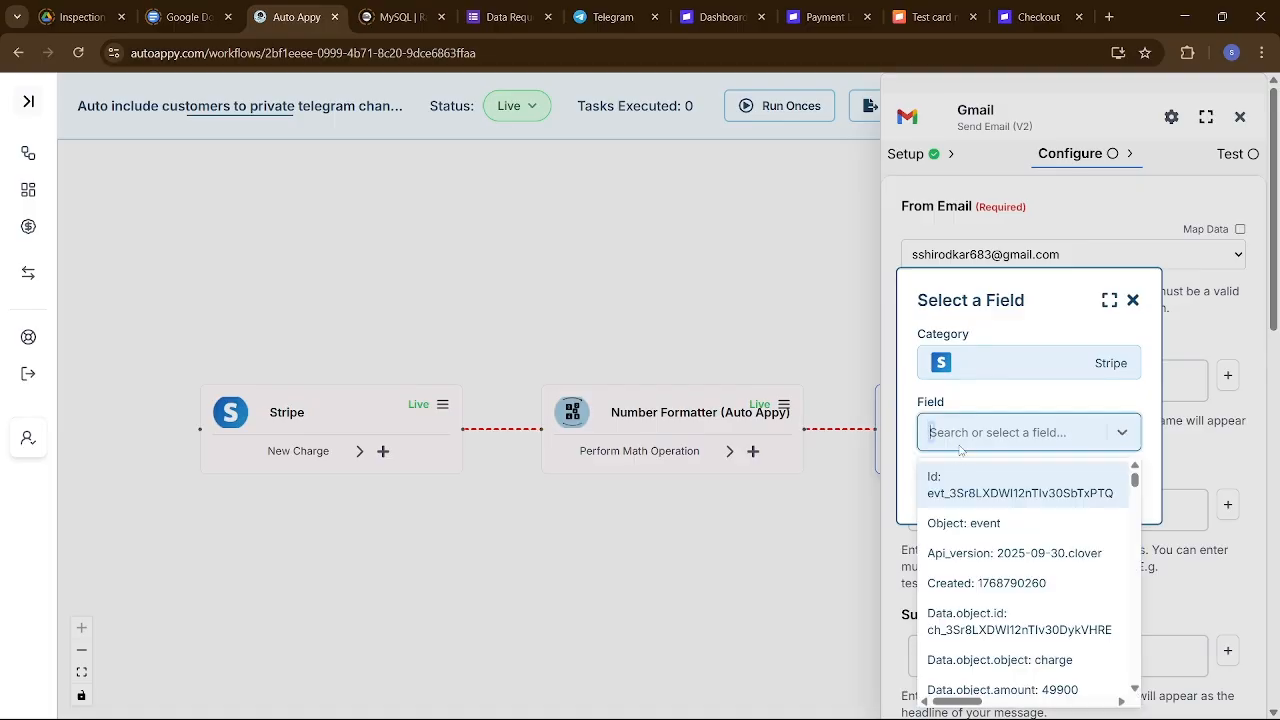
text(swa)
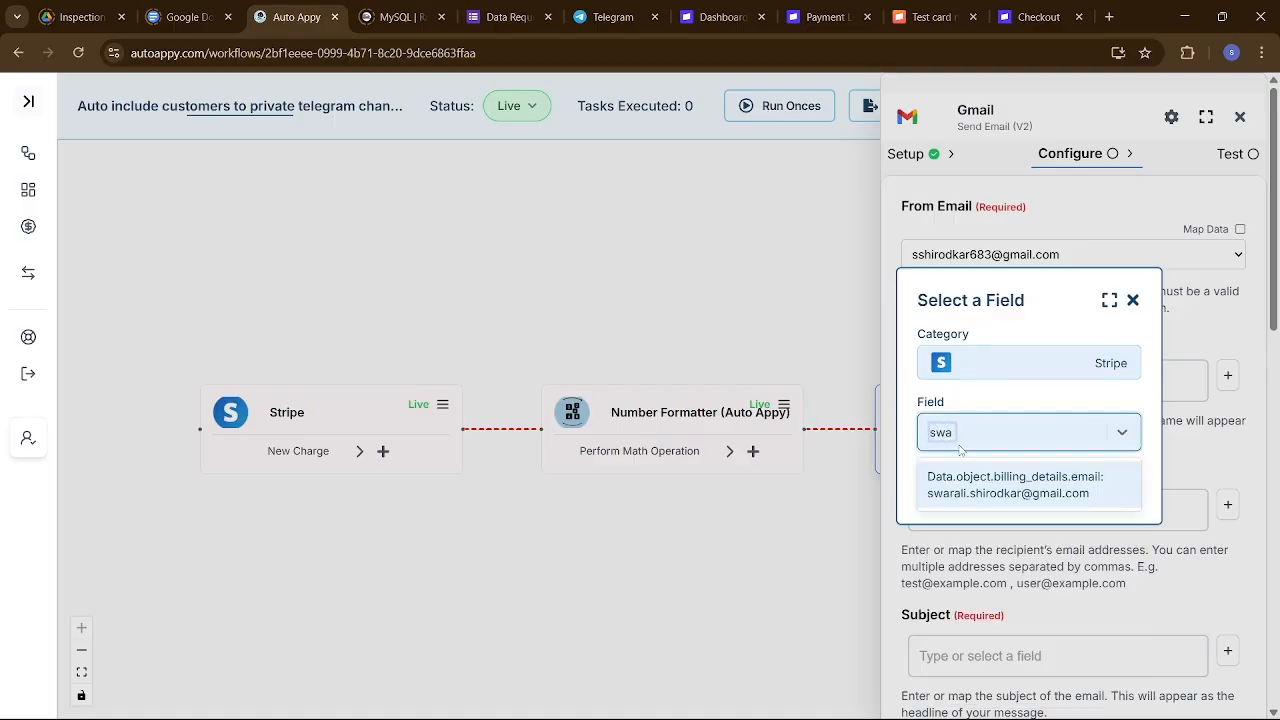
click(992, 490)
click(1090, 488)
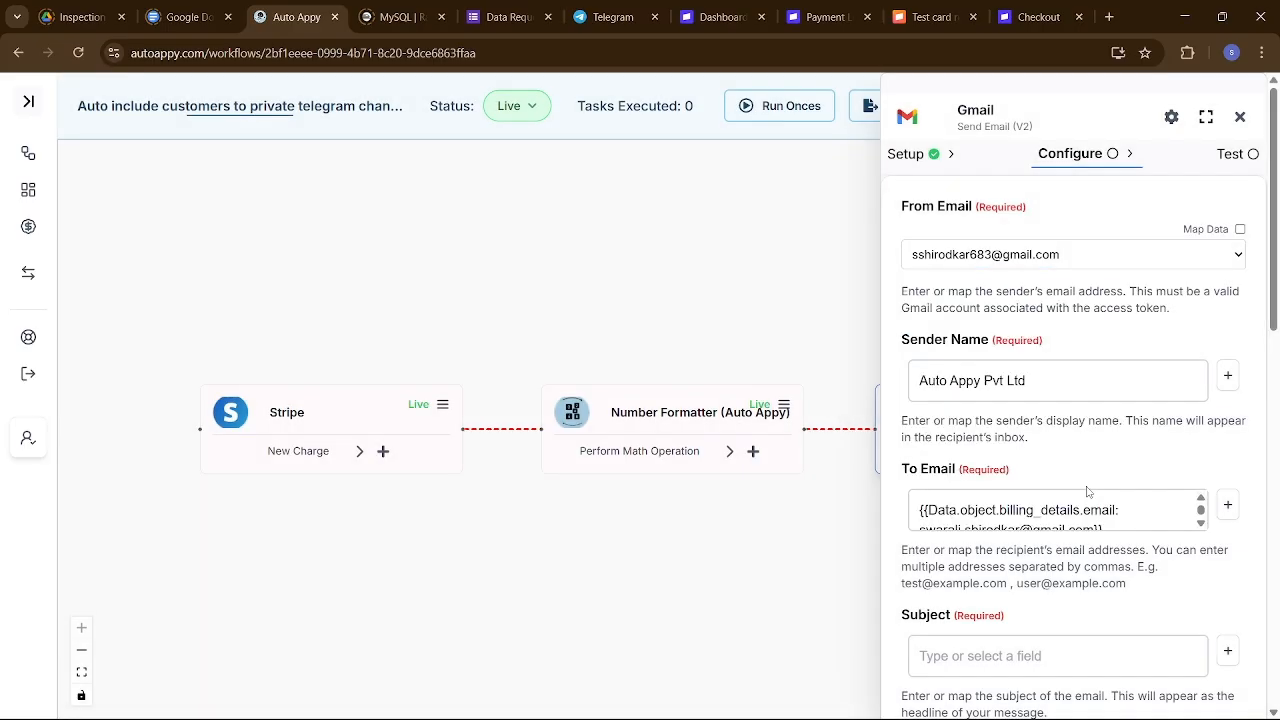
scroll(1087, 491, down, 2)
click(1080, 490)
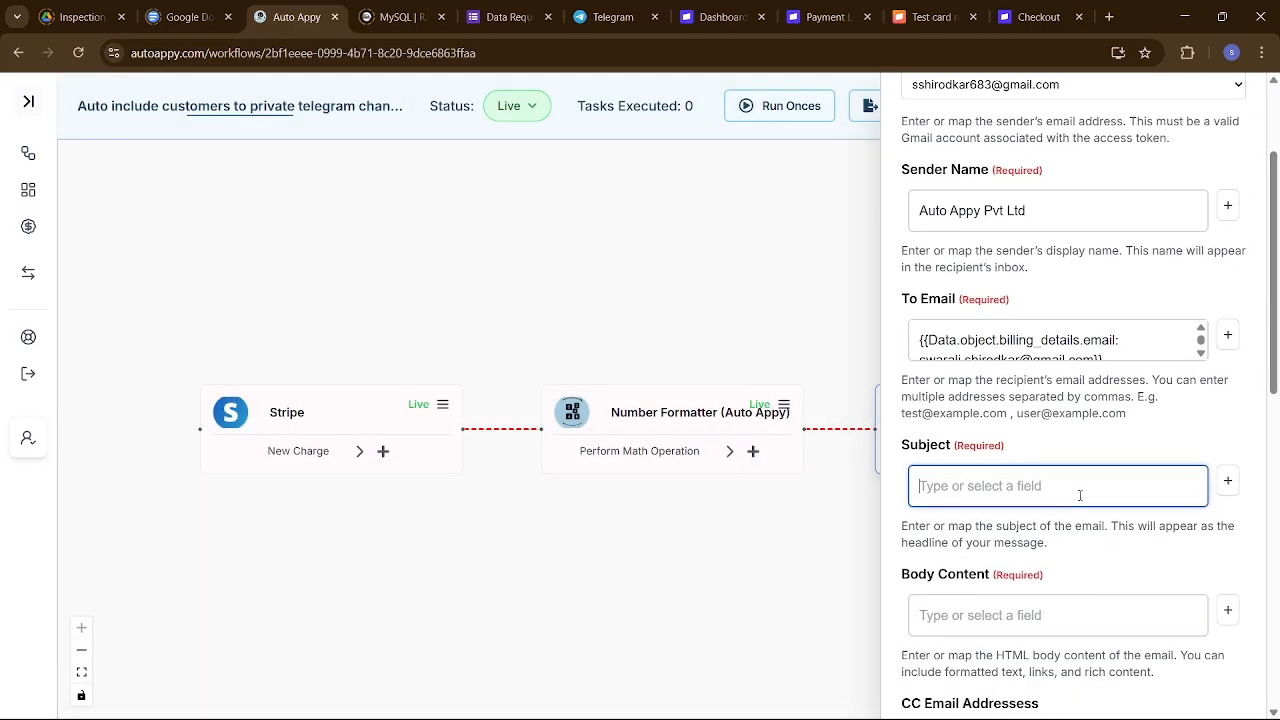
Set the subject to 'Hurray!!You have reserved your spot in our personal customer groups'.
text(Hurra)
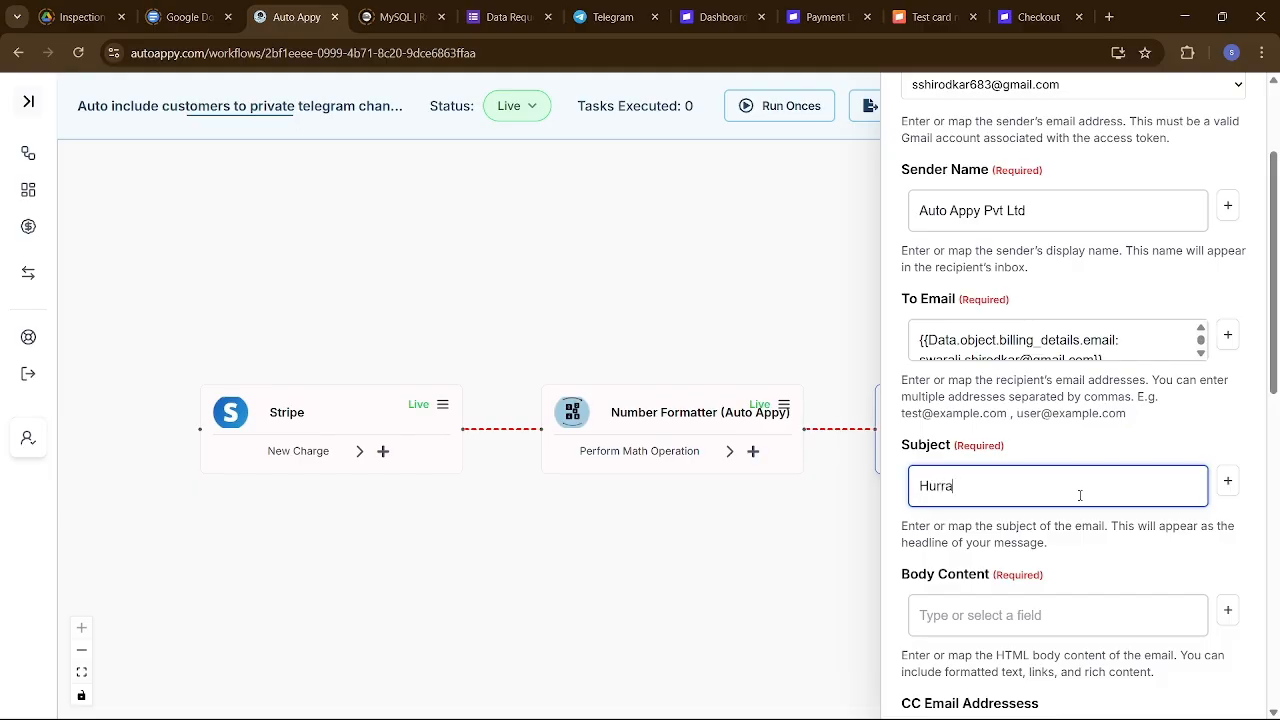
text(y Your Added To)
key(ctrl+BackSpace)
key(ctrl+BackSpace)
key(ctrl+BackSpace)
text(!!vYou have reserve)
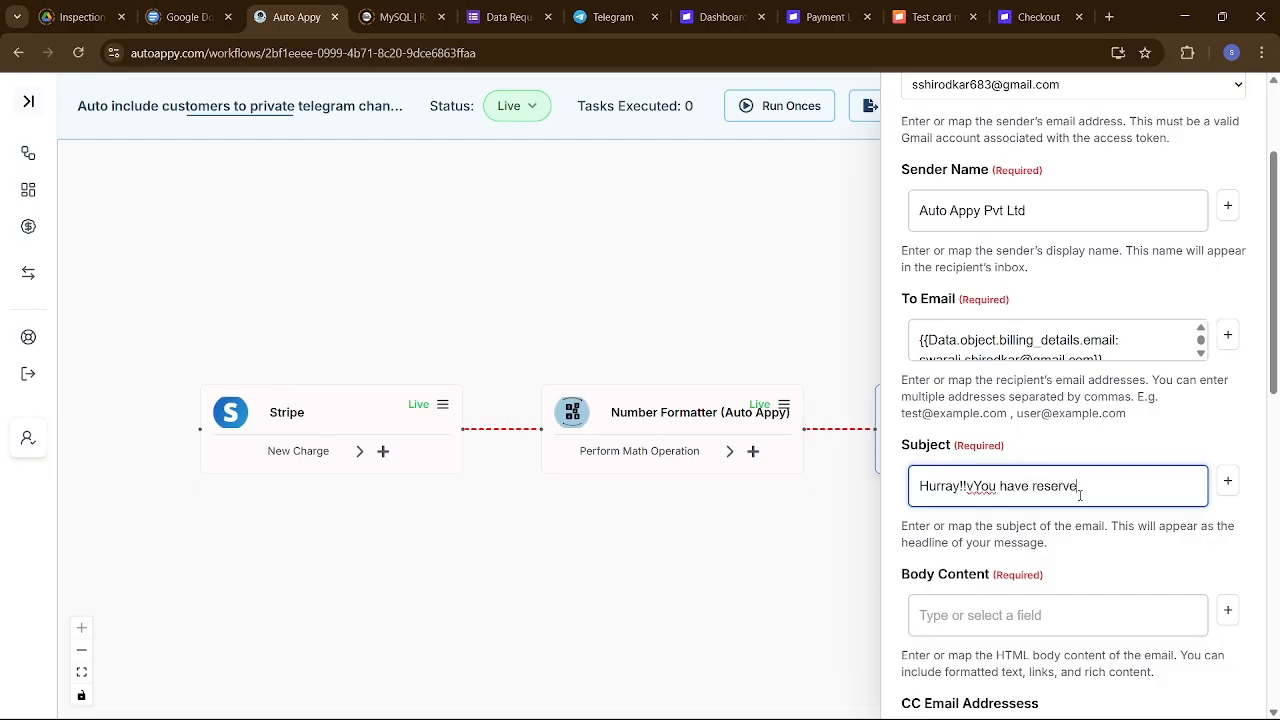
text(d your spot in our person)
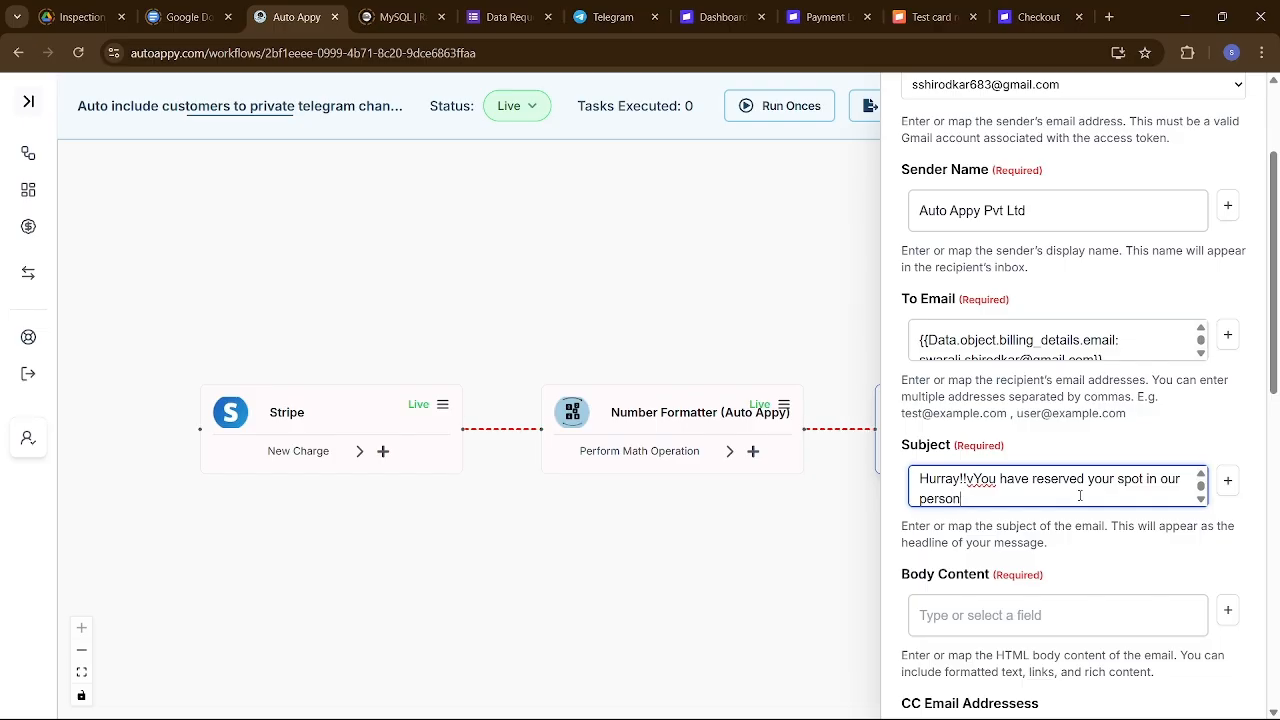
text(al customer groups)
scroll(1131, 595, down, 2)
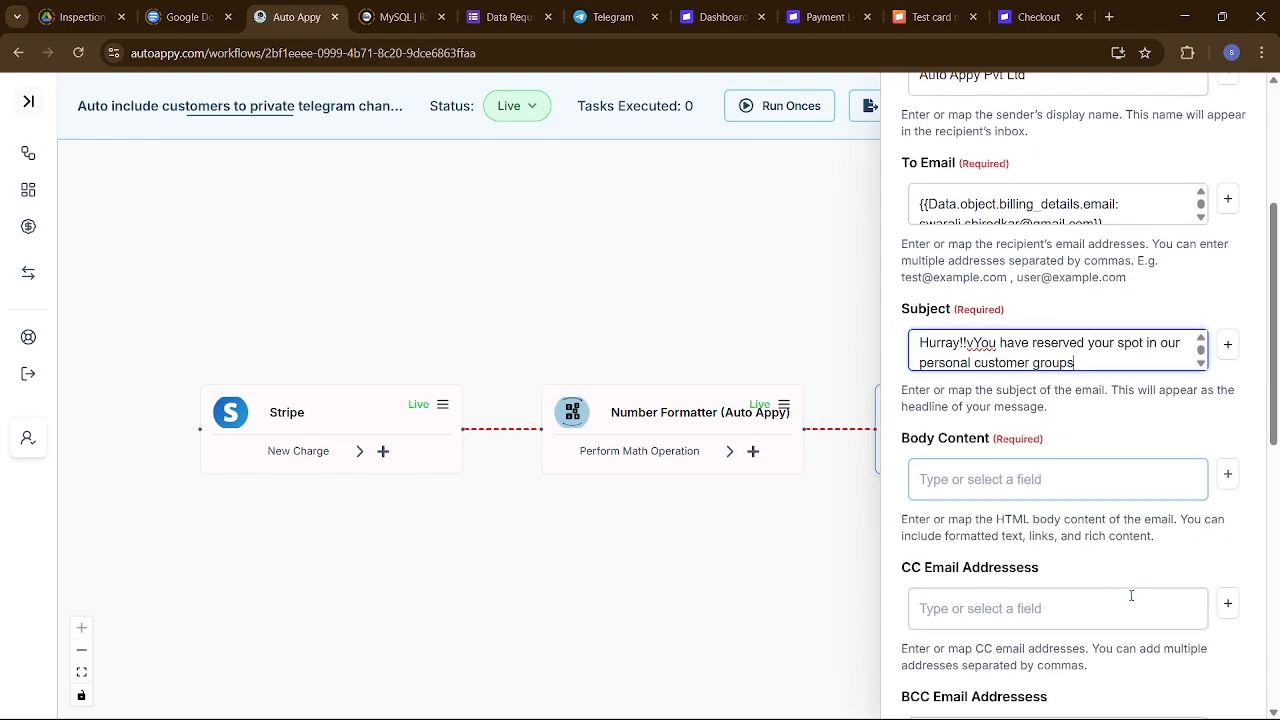
click(1236, 479)
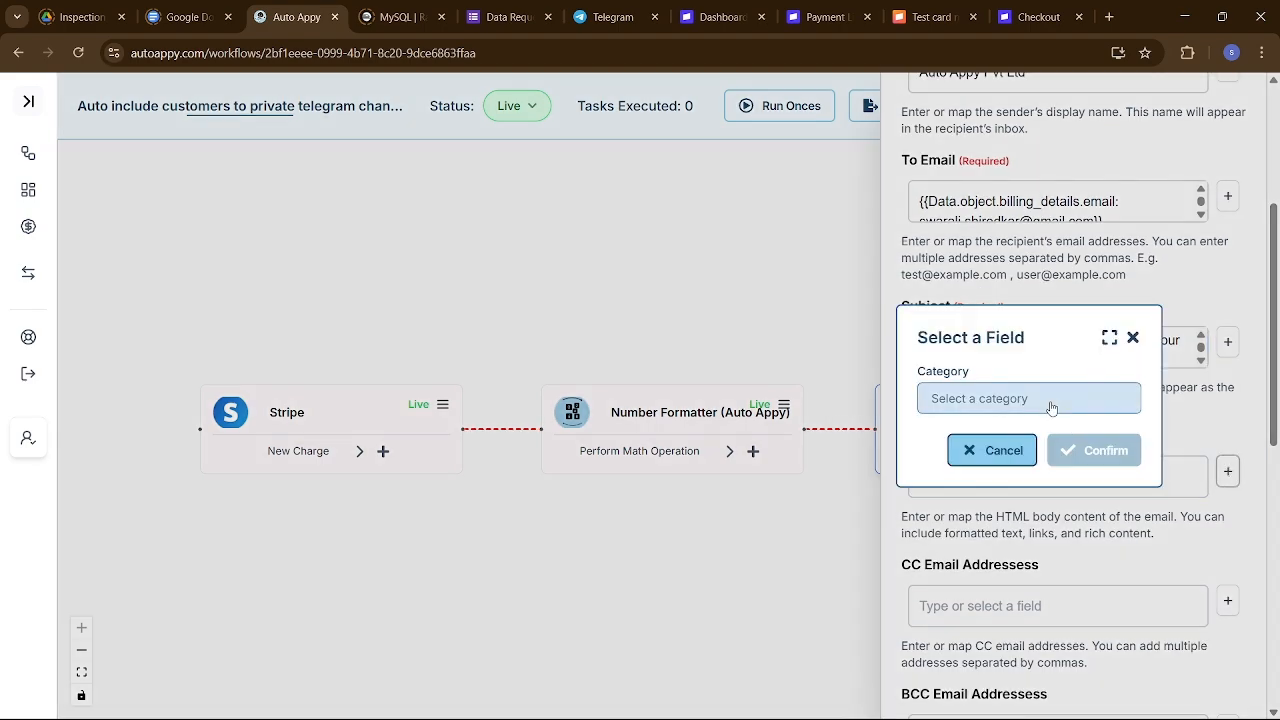
click(1050, 401)
click(1016, 437)
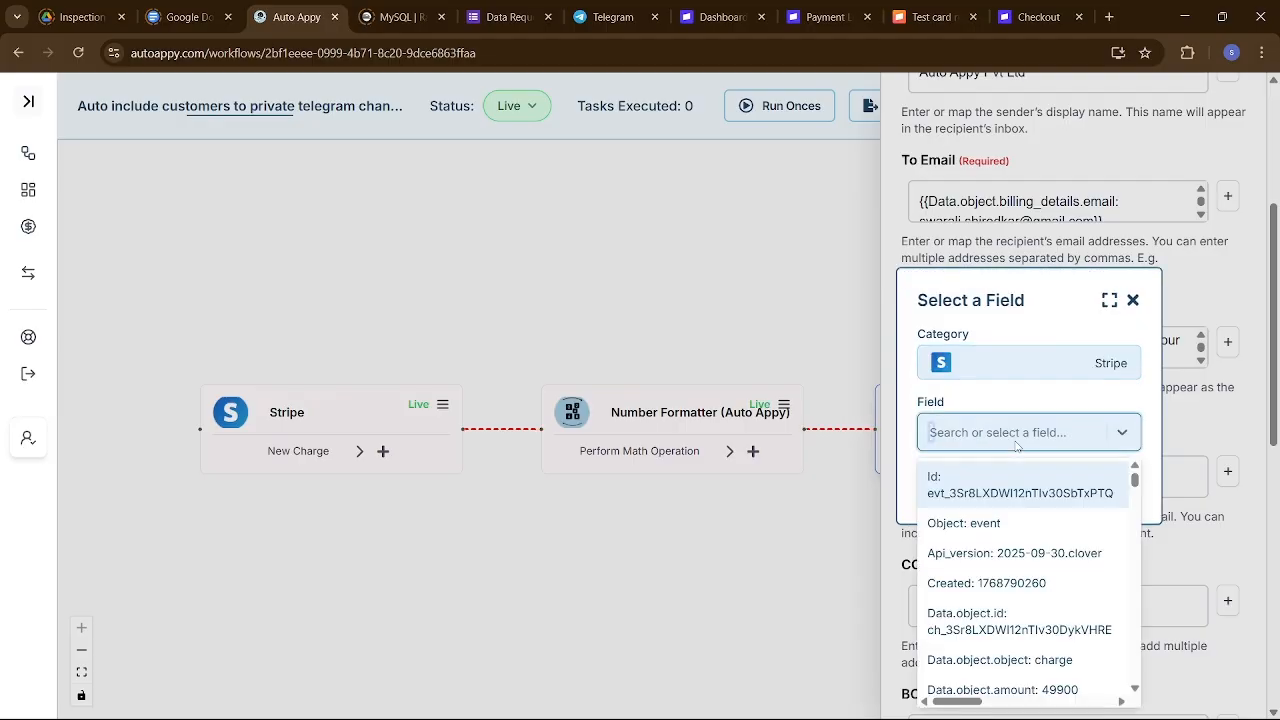
text(swar)
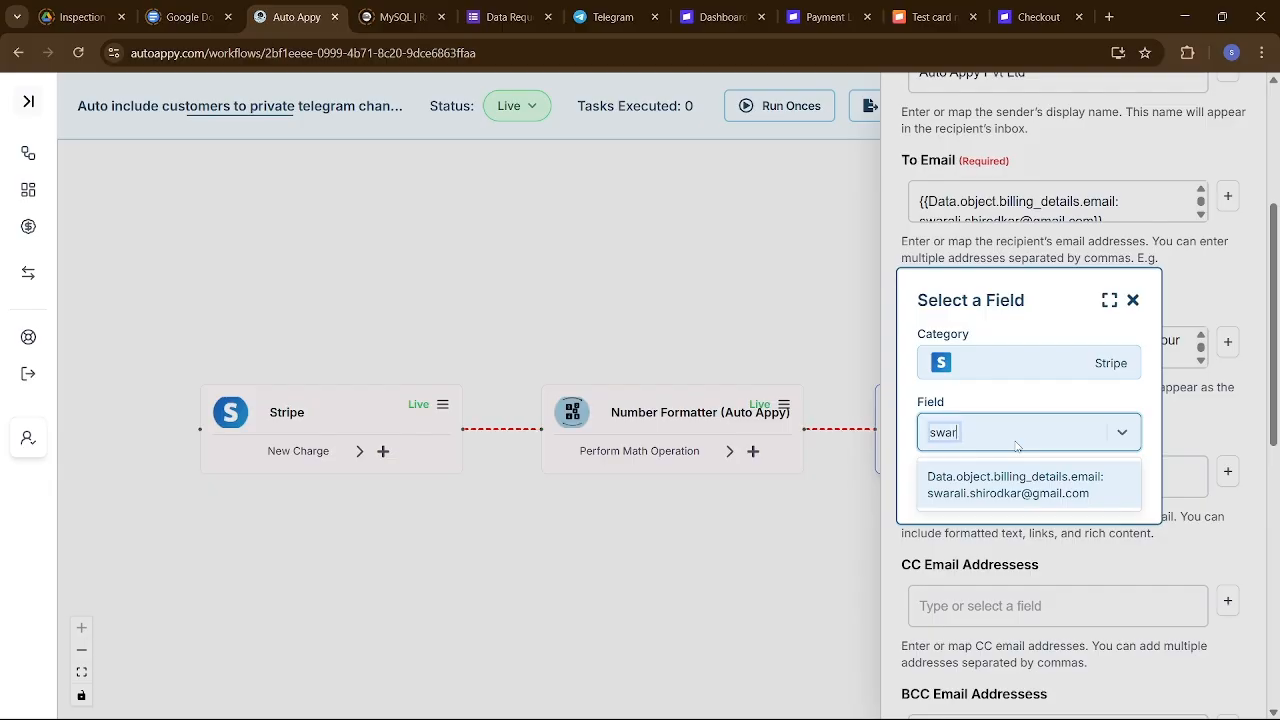
text(a)
key(Tab)
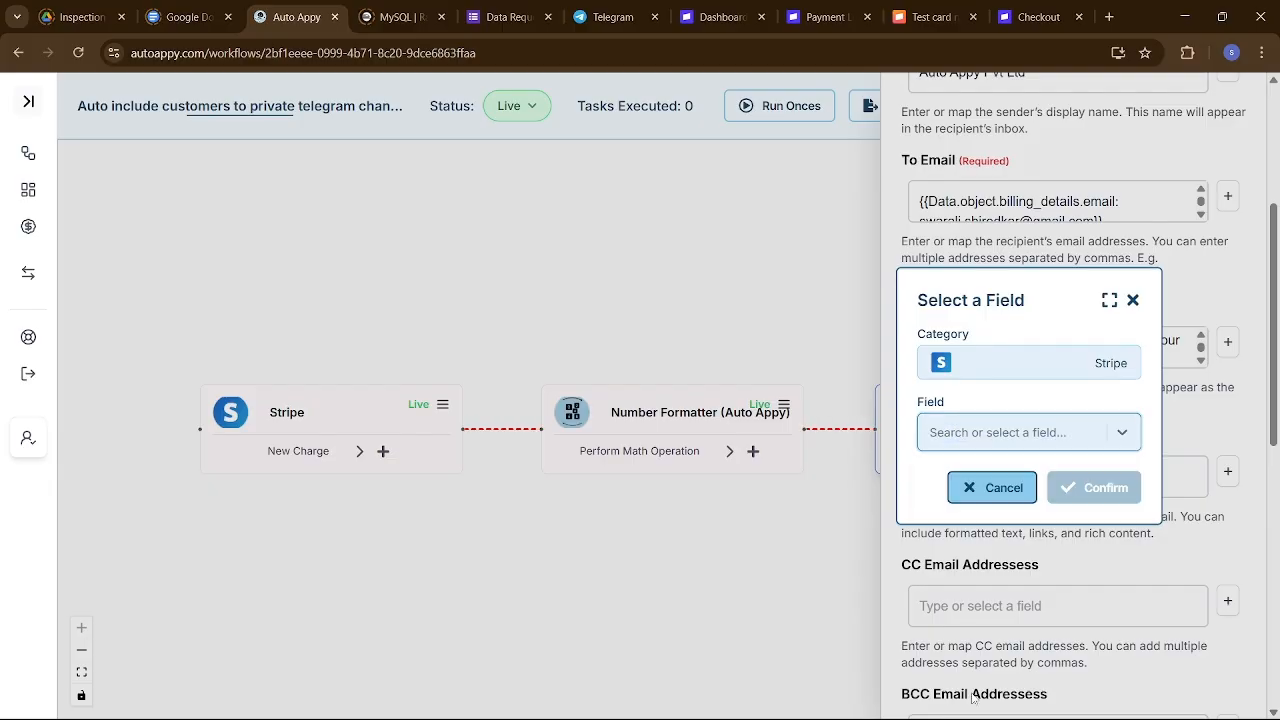
mouse_move(975, 718)
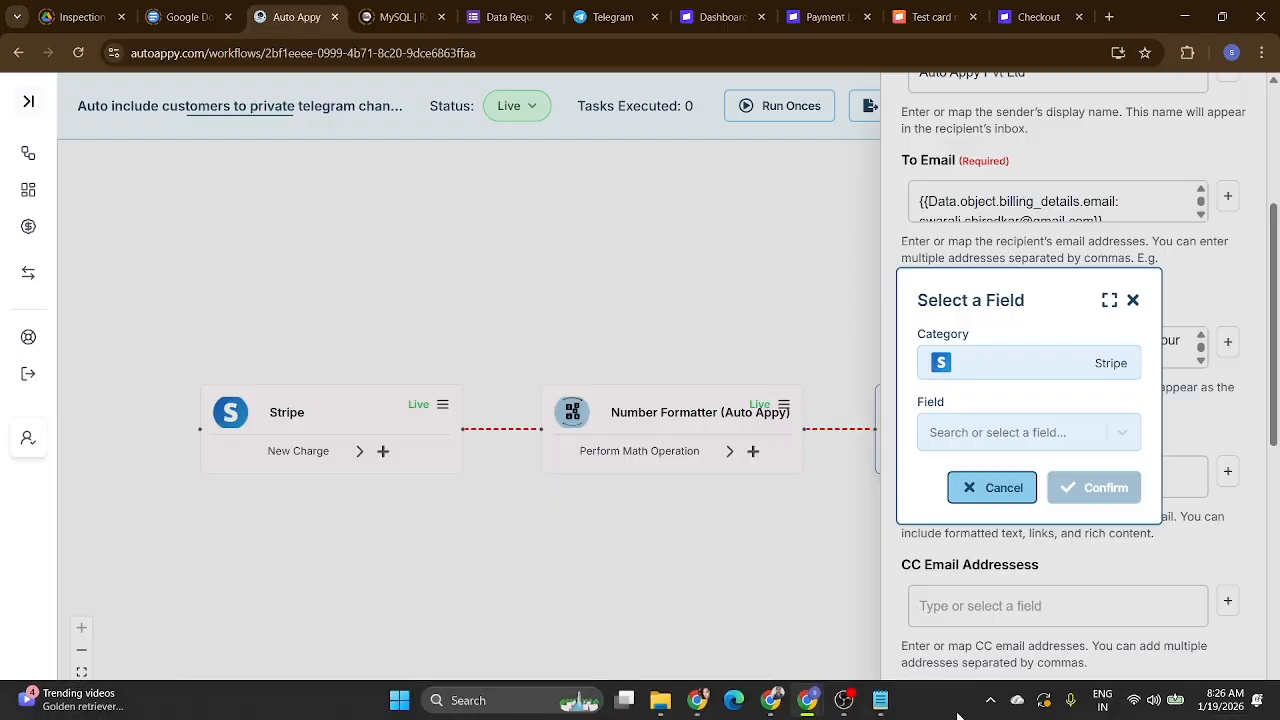
click(879, 703)
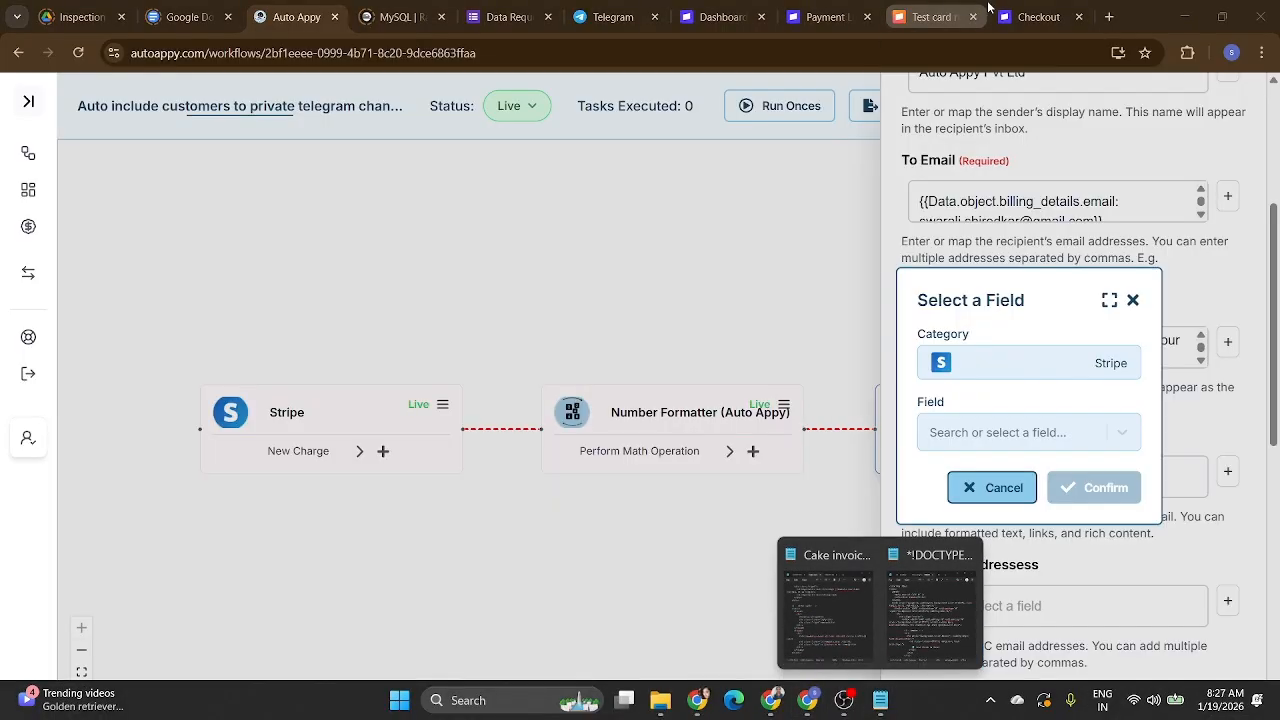
mouse_move(982, 6)
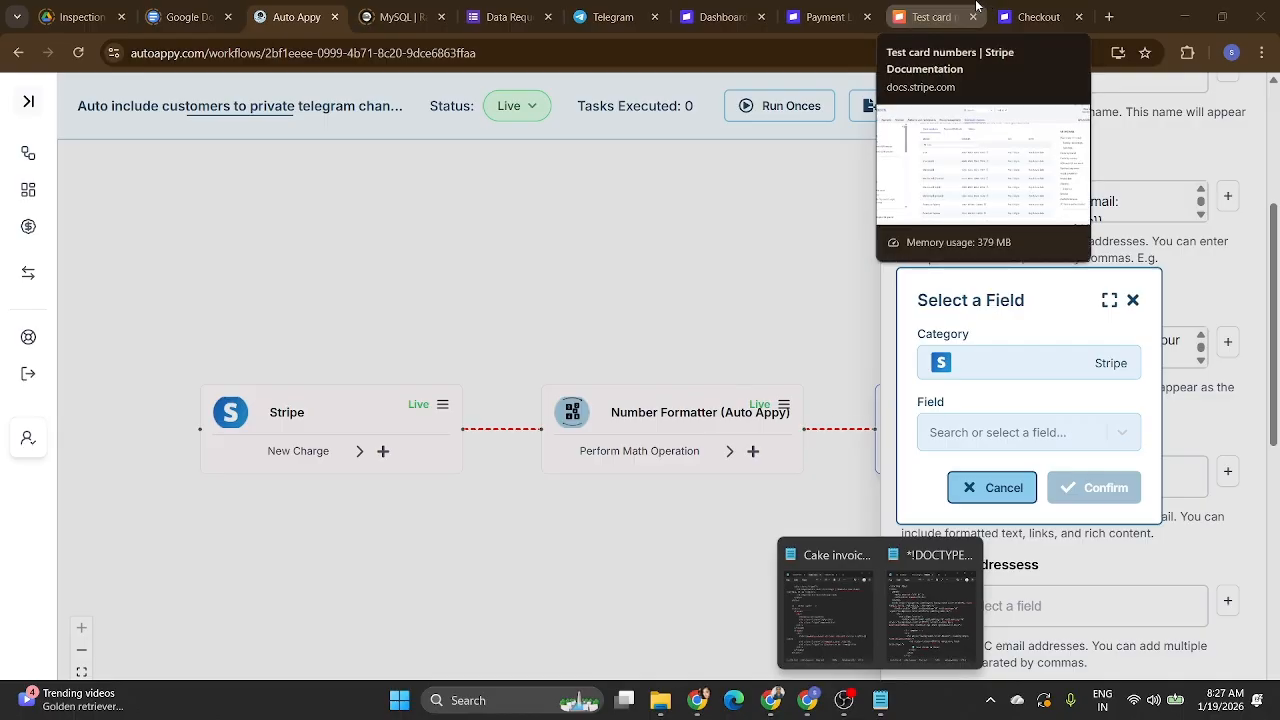
click(703, 701)
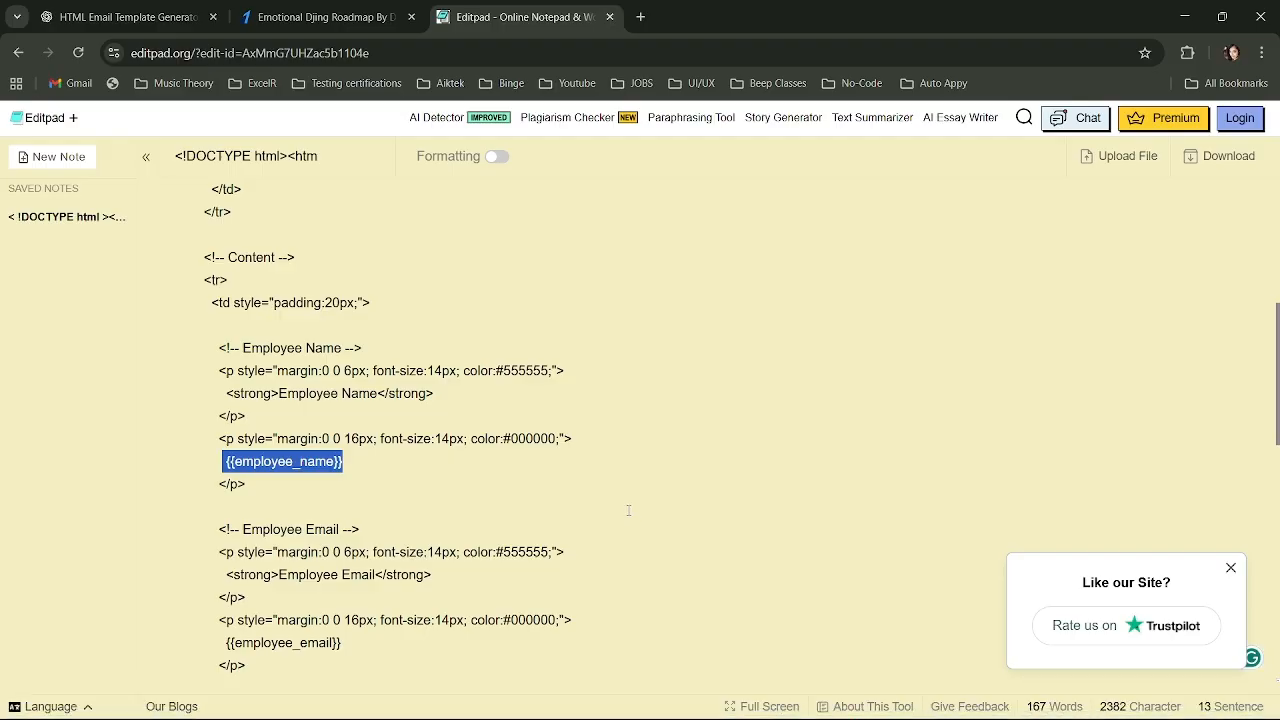
key(alt+Tab)
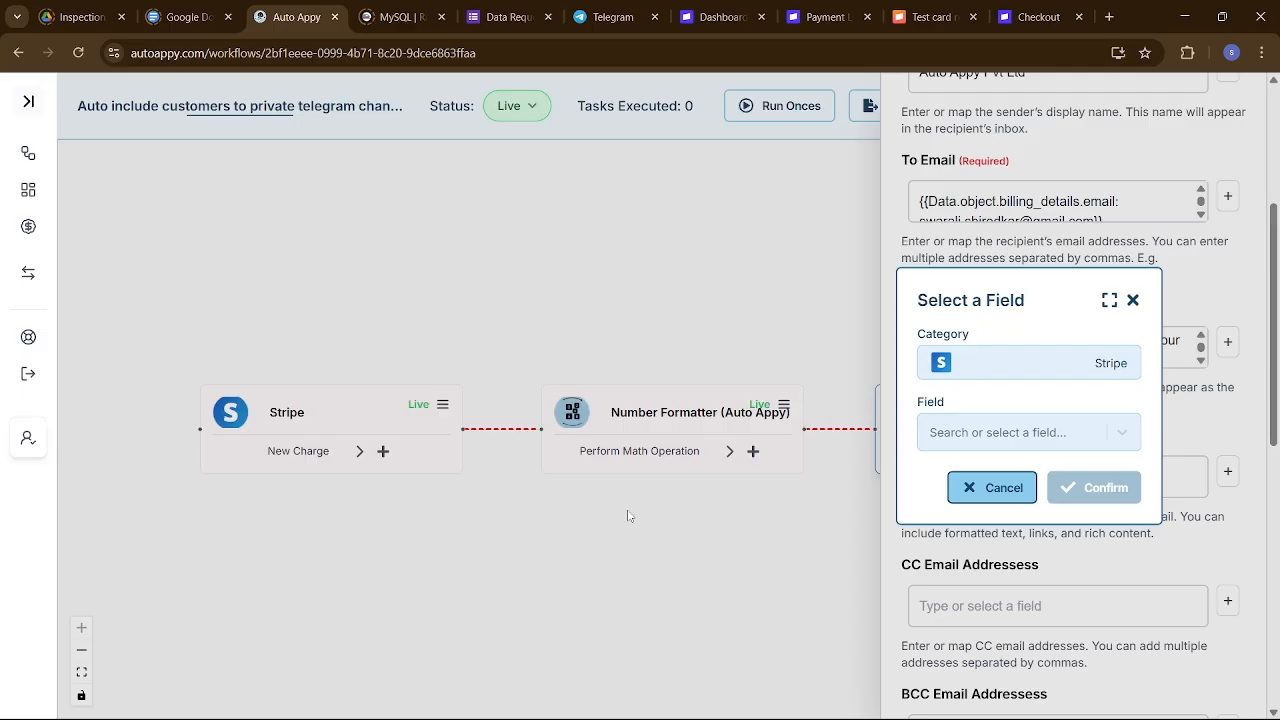
click(1132, 302)
click(1025, 476)
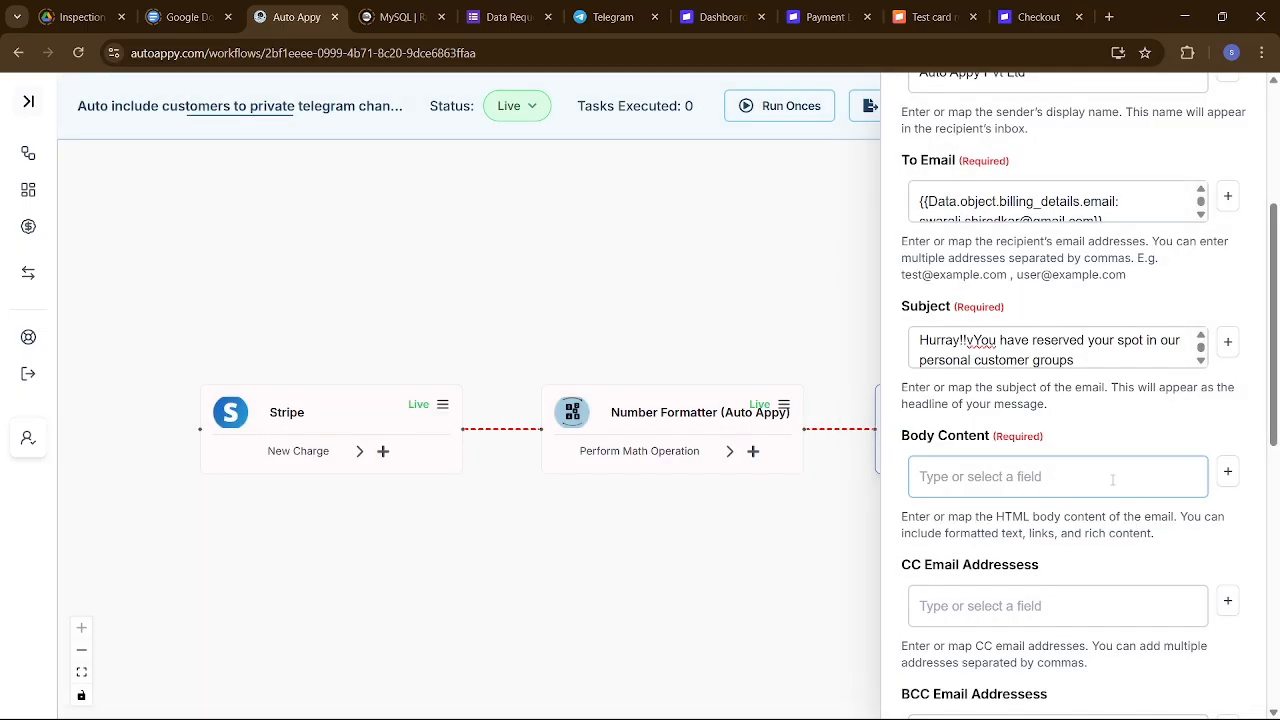
key(alt+Tab)
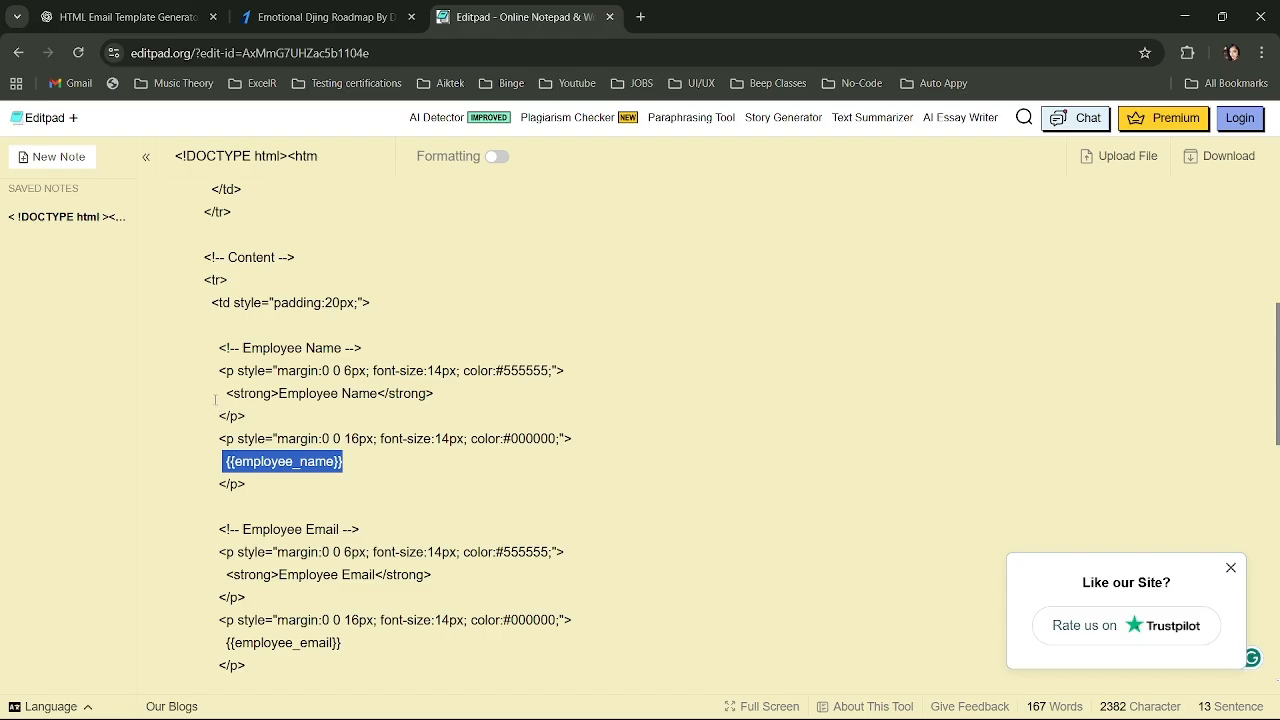
Delete the Employee Name block, tidy the td tag and blank lines, then select {{employee_email}}.
drag(205, 342, 311, 486)
key(BackSpace)
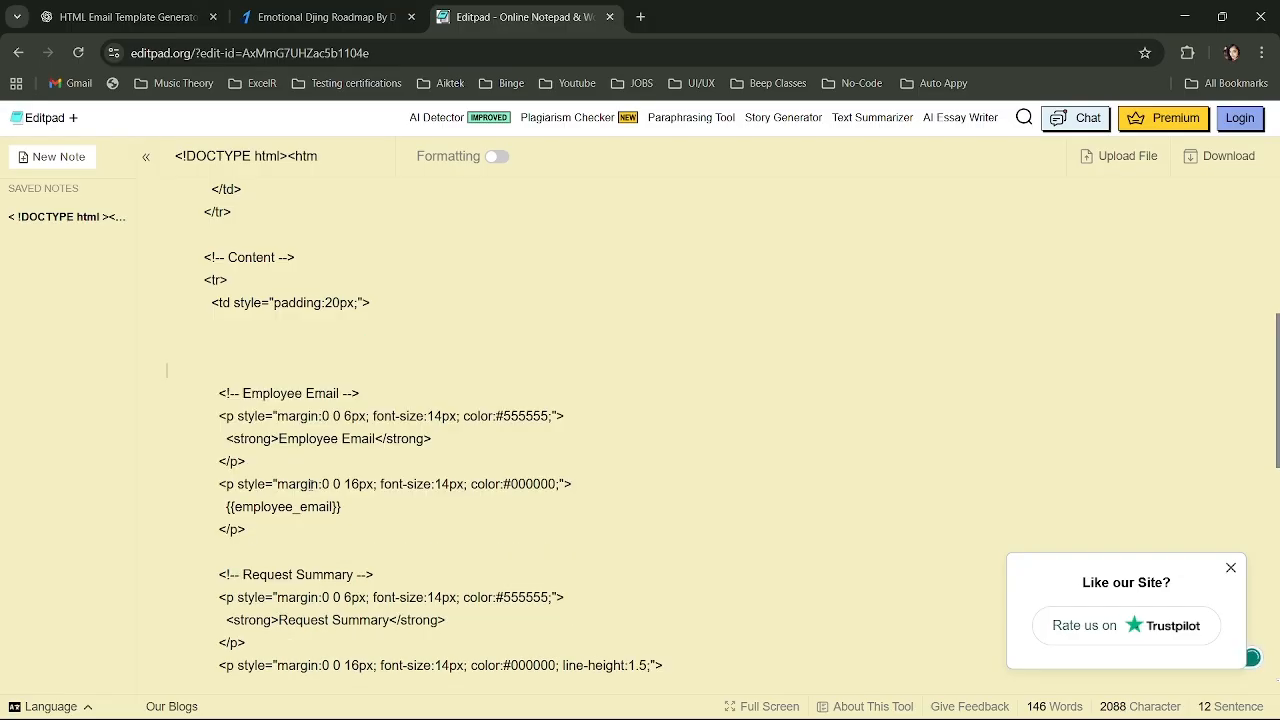
key(BackSpace)
key(BackSpace)
key(BackSpace)
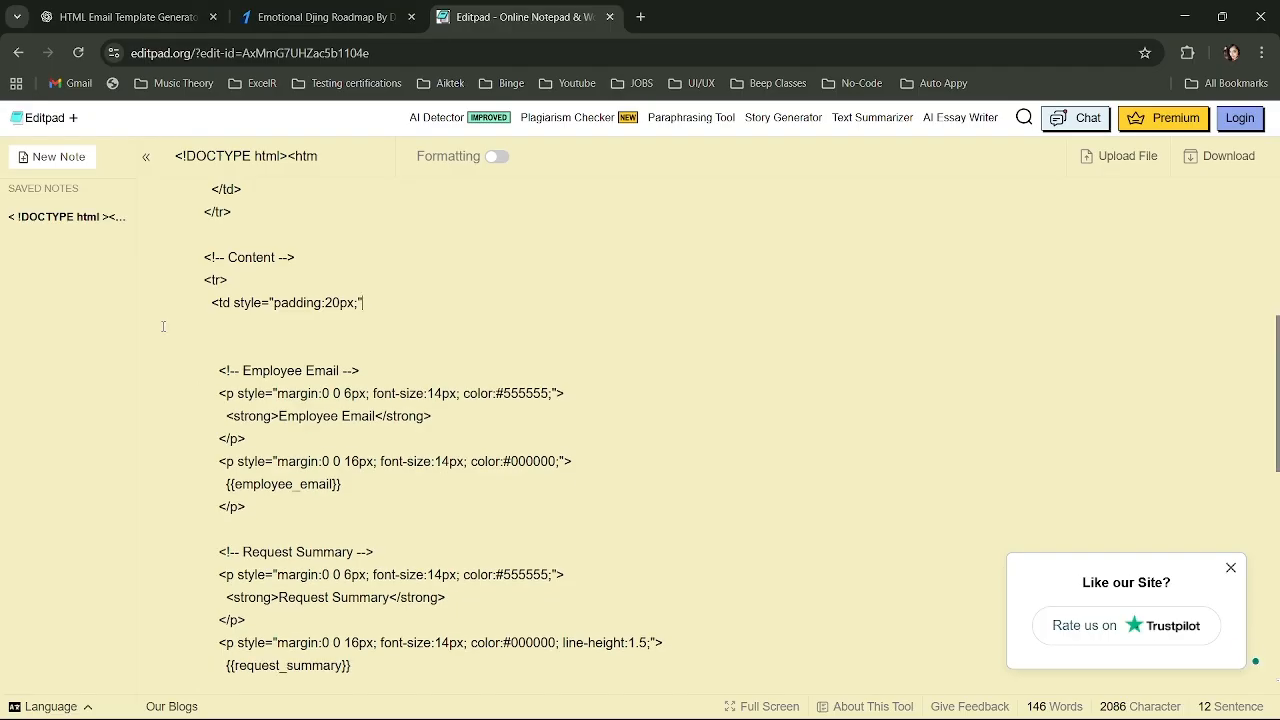
text(>)
key(Return)
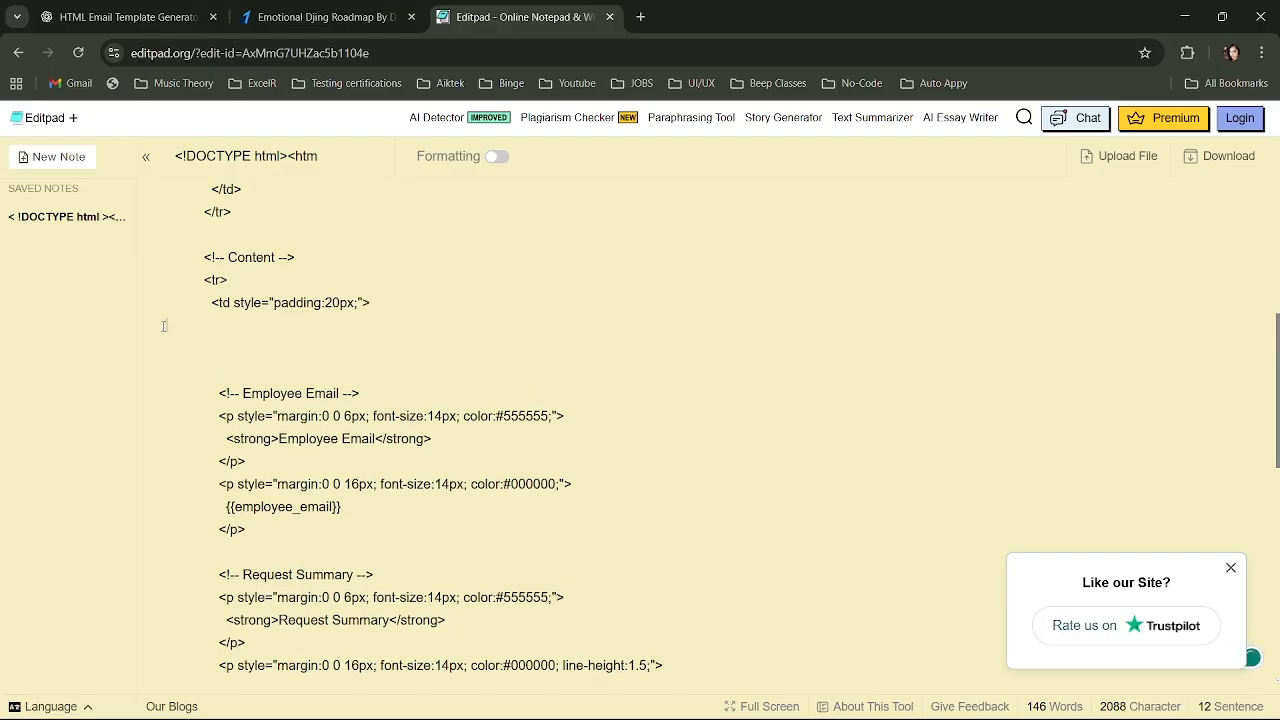
key(BackSpace)
key(BackSpace)
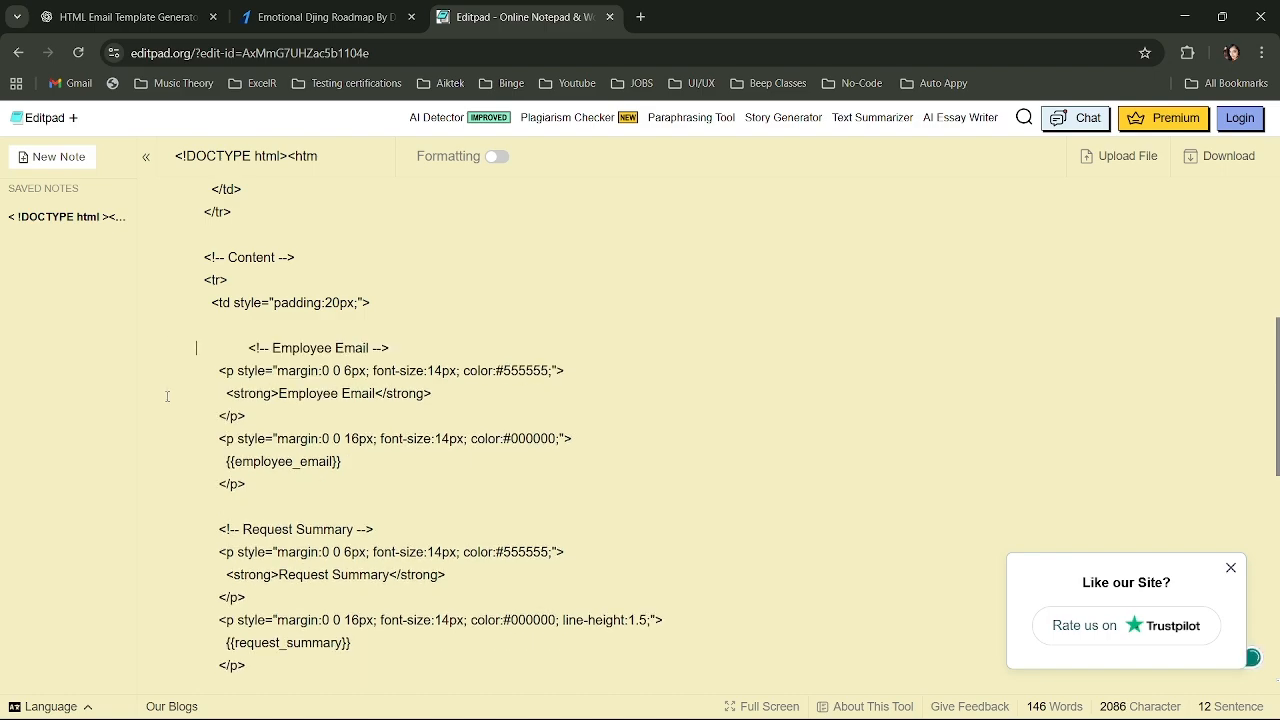
key(BackSpace)
key(BackSpace)
key(BackSpace)
key(BackSpace)
key(BackSpace)
key(BackSpace)
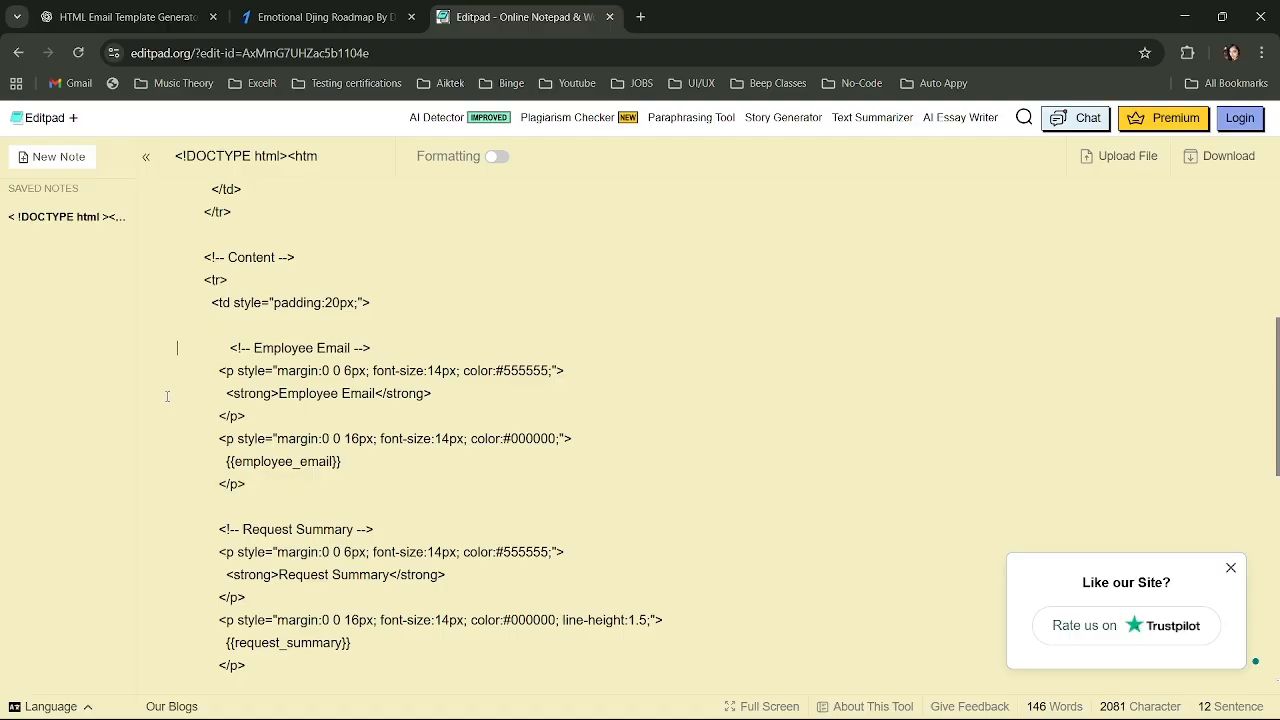
key(BackSpace)
key(BackSpace)
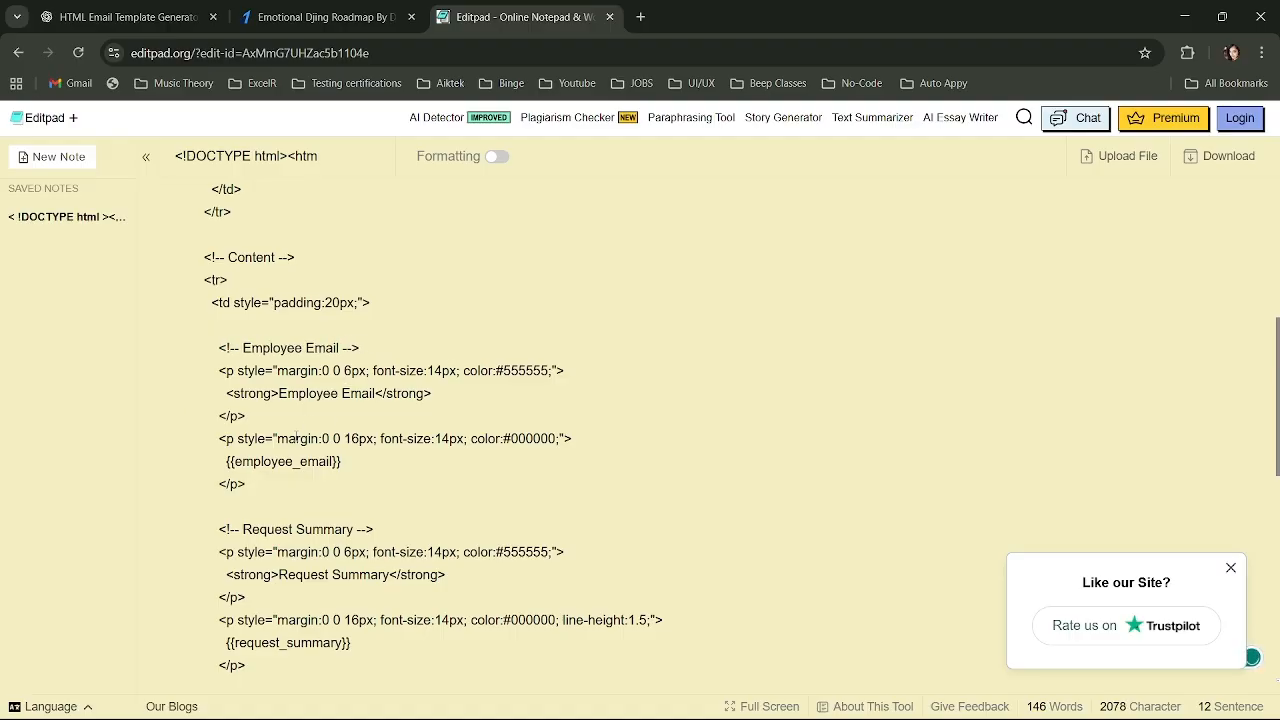
click(222, 460)
drag(222, 461, 345, 461)
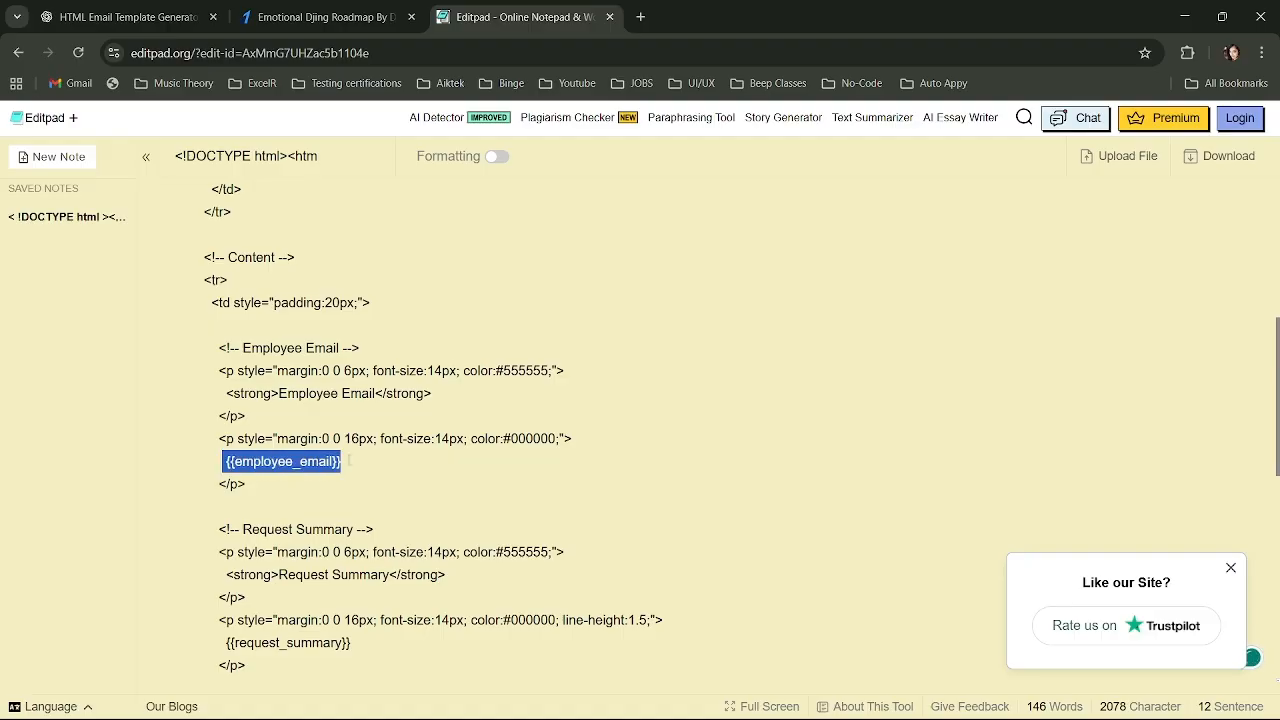
Copy Auto Appy's To Email billing-email mapping and paste it over {{employee_email}}.
key(alt+Tab)
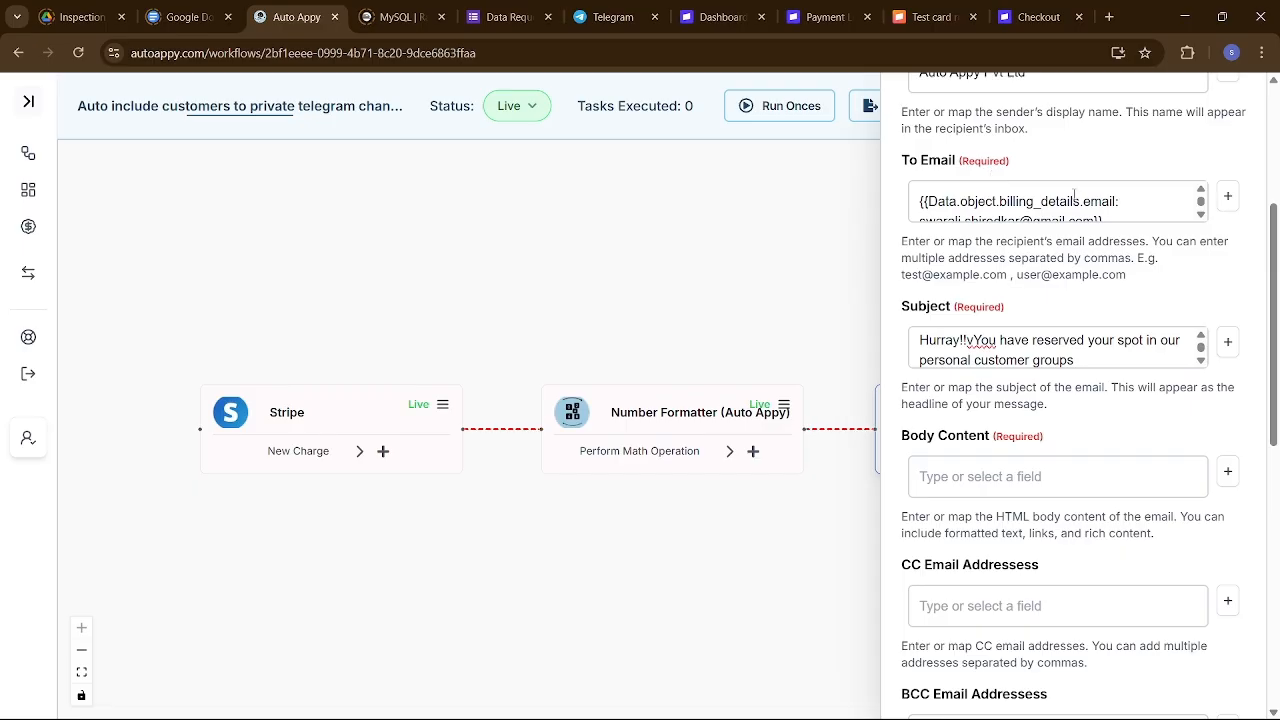
click(1121, 205)
key(ctrl+a)
key(ctrl+c)
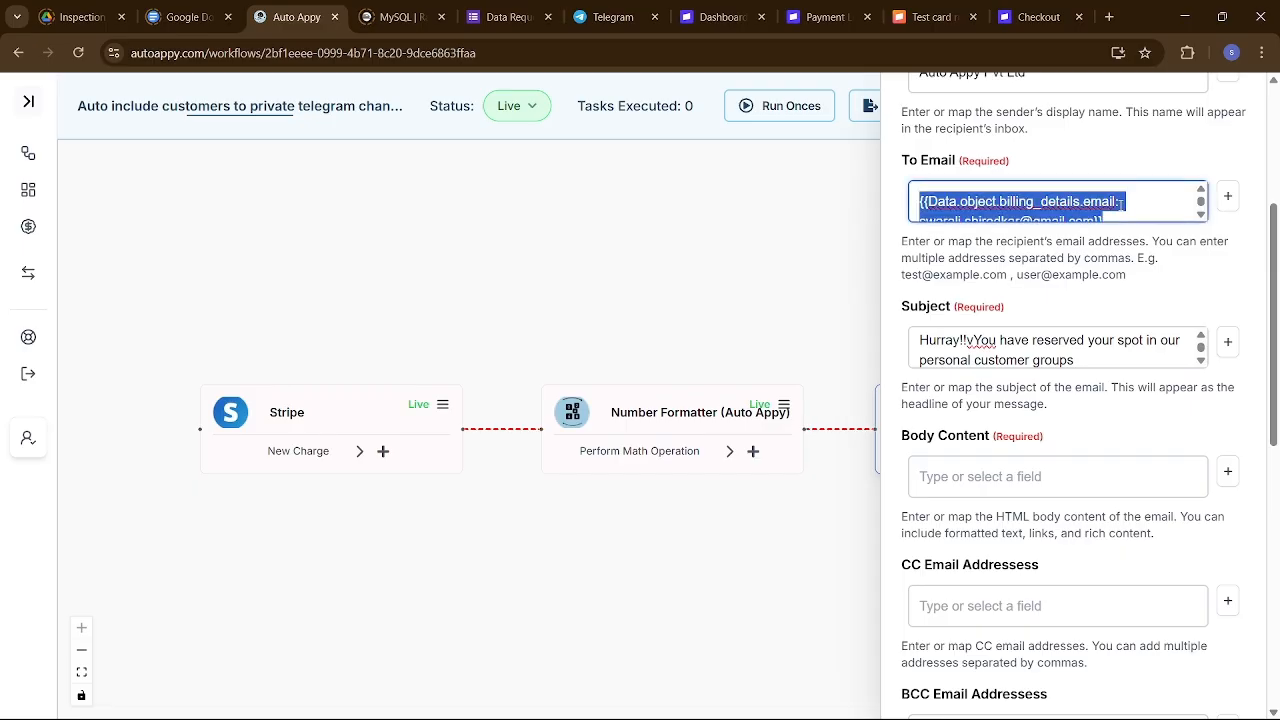
key(alt+Tab)
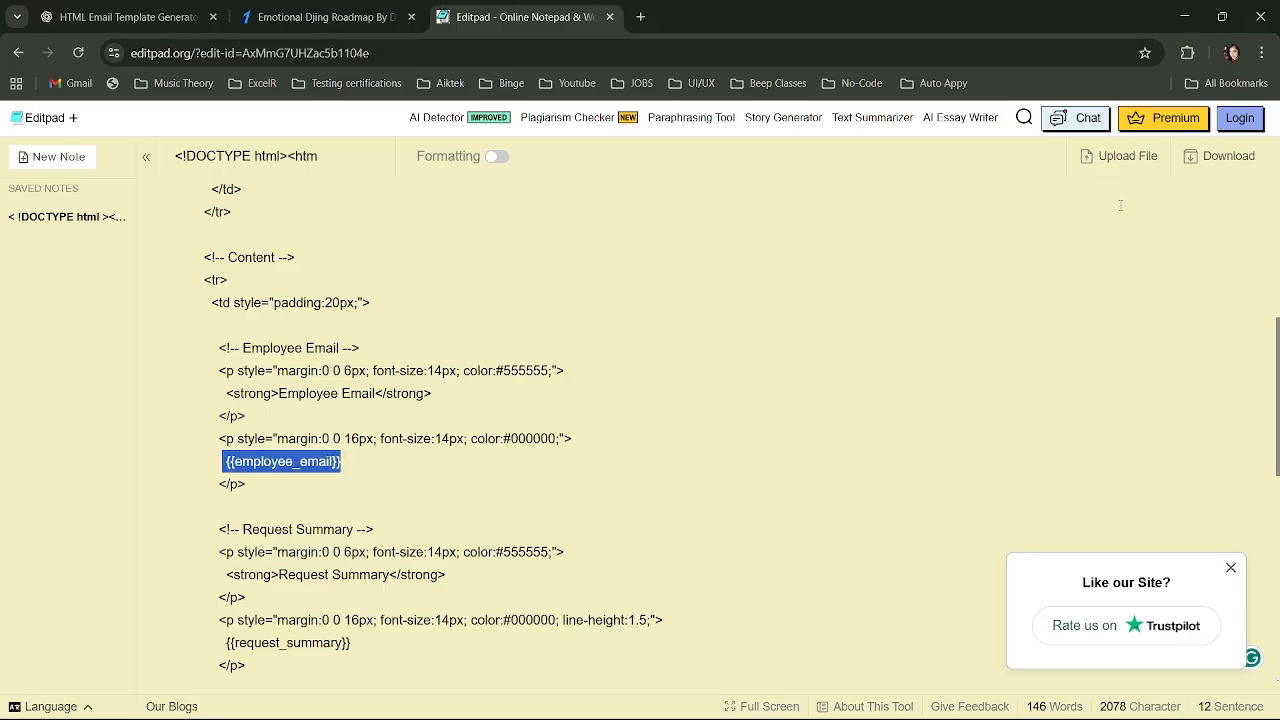
key(ctrl+v)
scroll(1000, 258, down, 2)
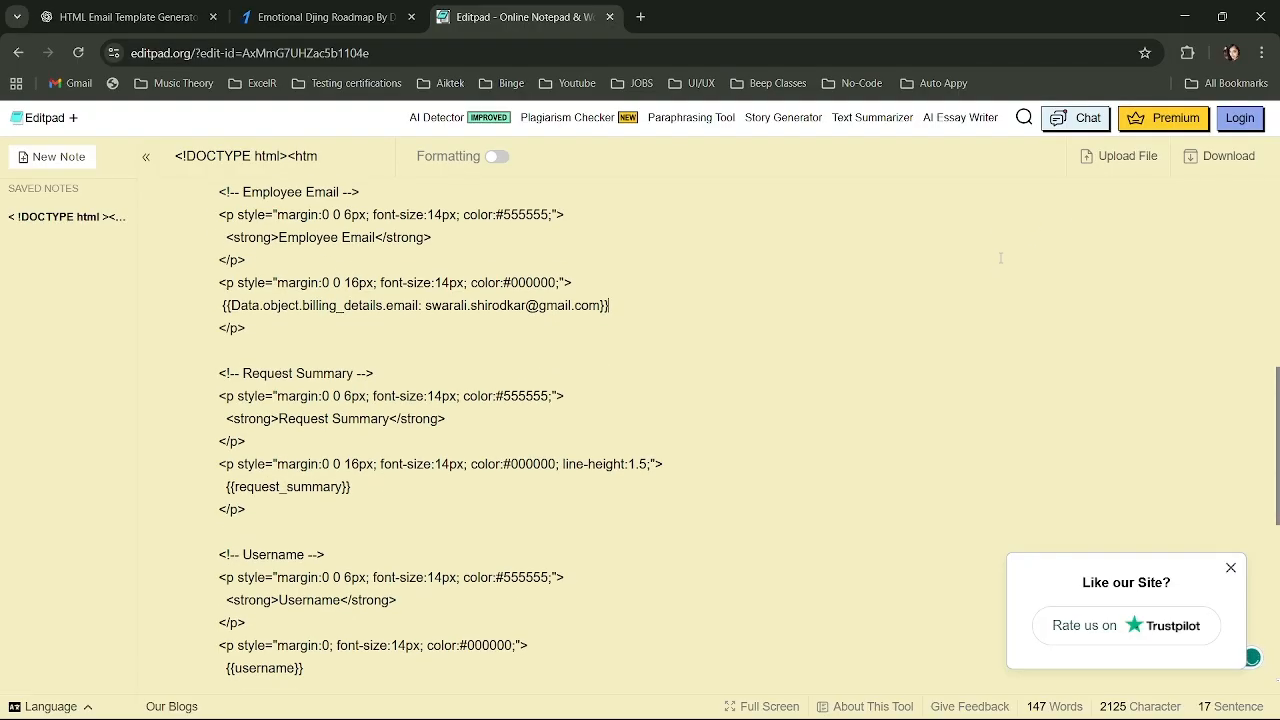
scroll(1000, 258, down, 1)
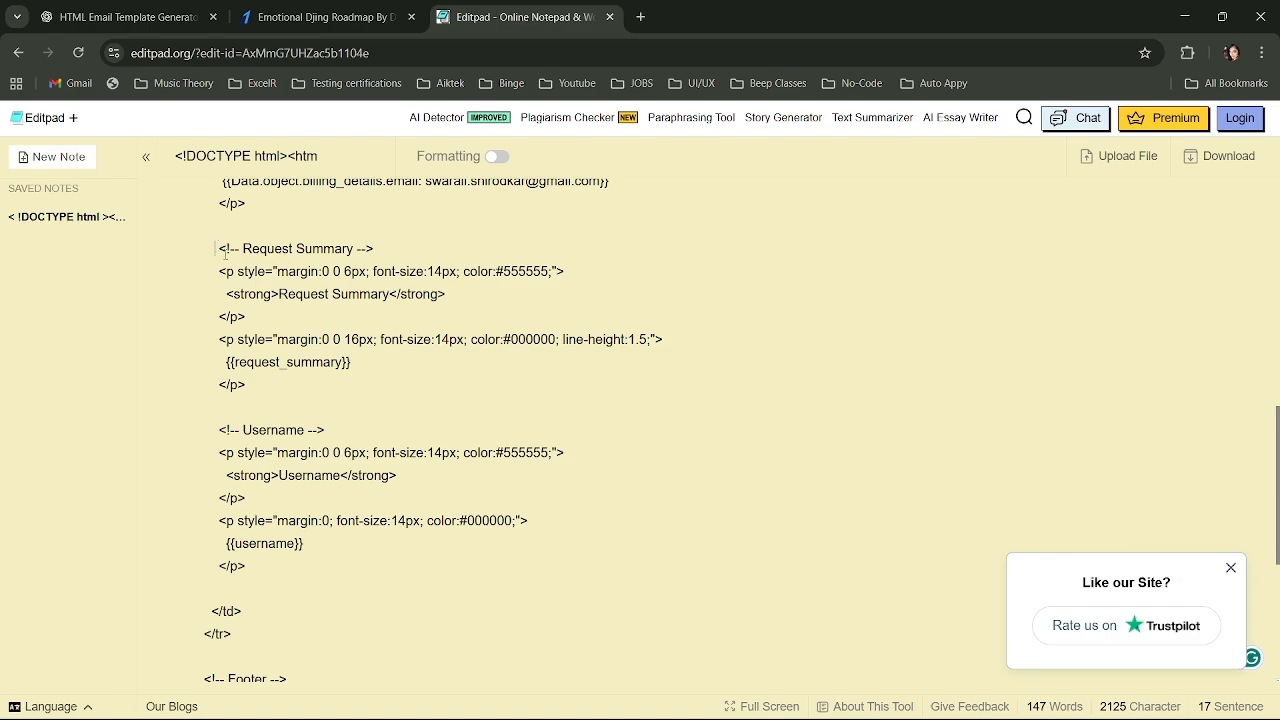
Delete the Request Summary block and its leftover blank line, then select the whole note.
drag(226, 254, 376, 382)
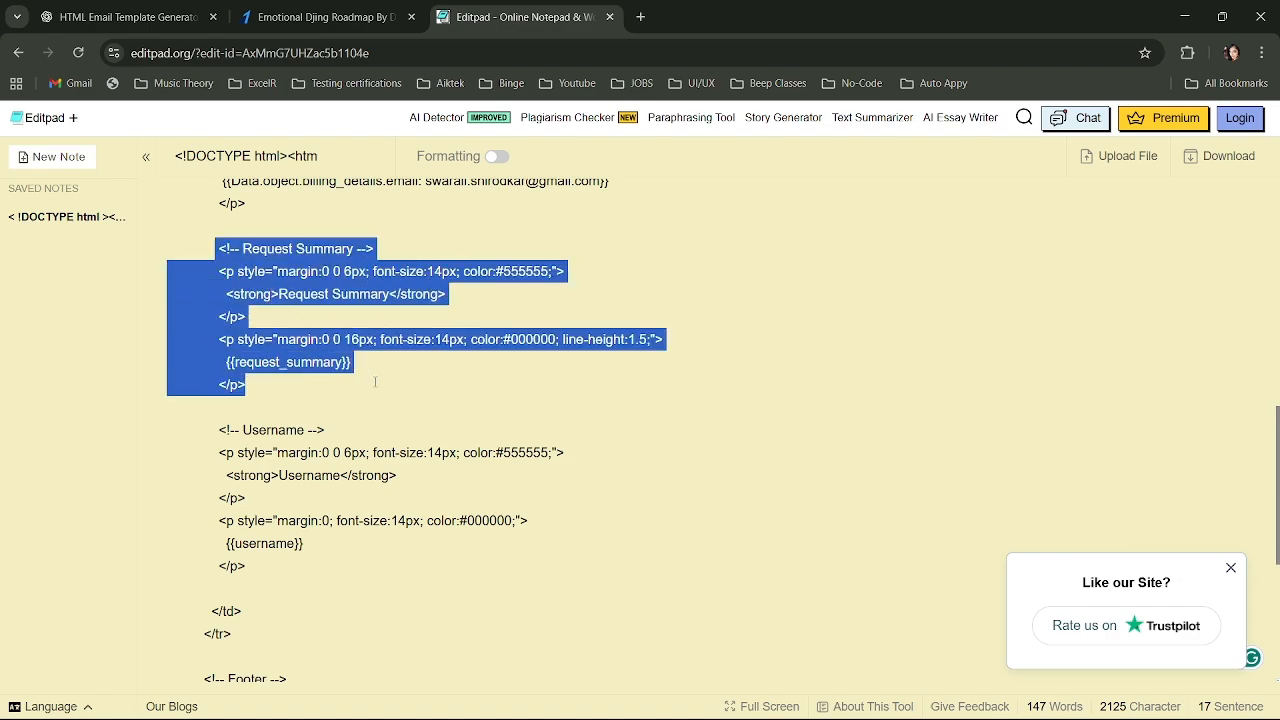
key(BackSpace)
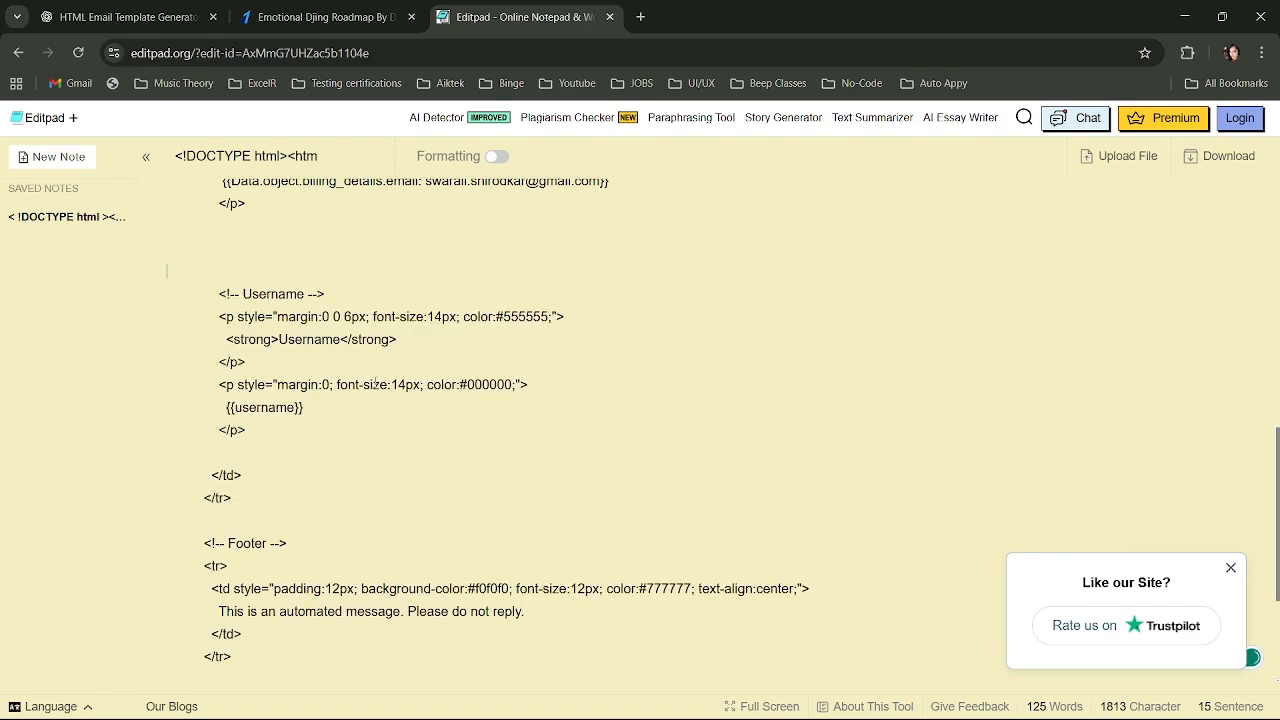
key(BackSpace)
key(BackSpace)
key(BackSpace)
key(BackSpace)
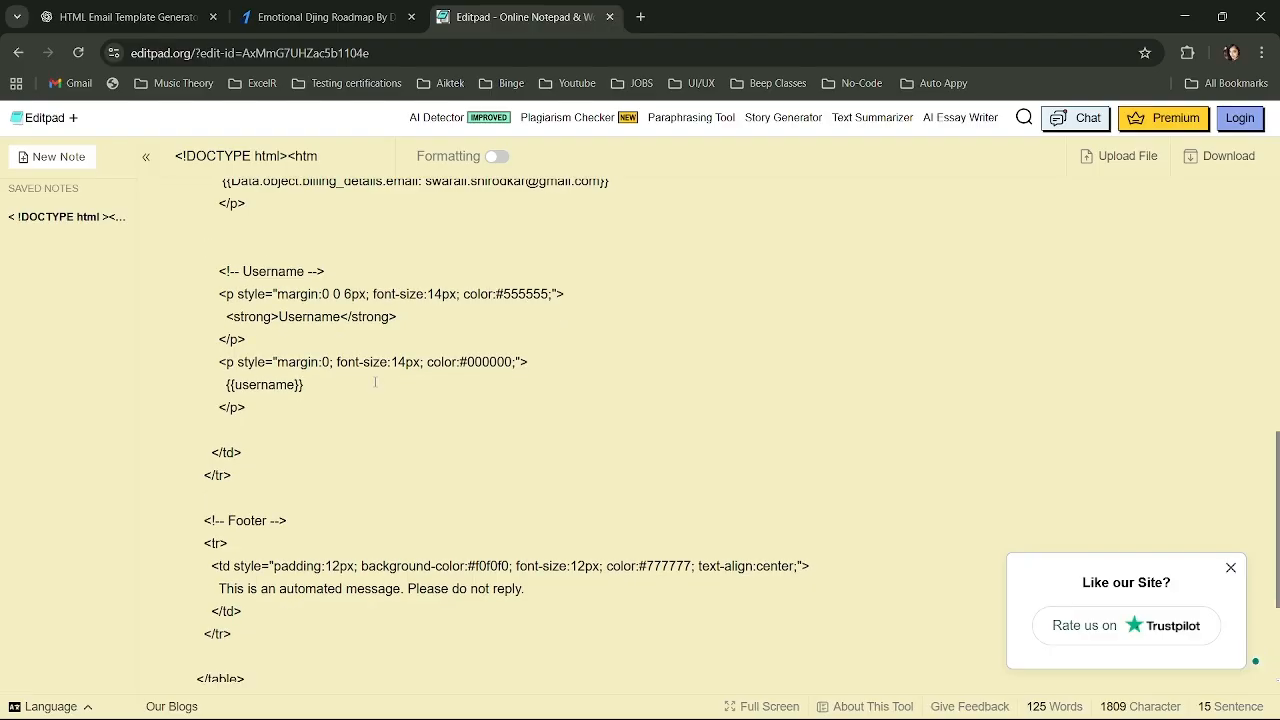
key(BackSpace)
key(BackSpace)
key(BackSpace)
key(BackSpace)
key(BackSpace)
key(BackSpace)
key(BackSpace)
key(BackSpace)
key(BackSpace)
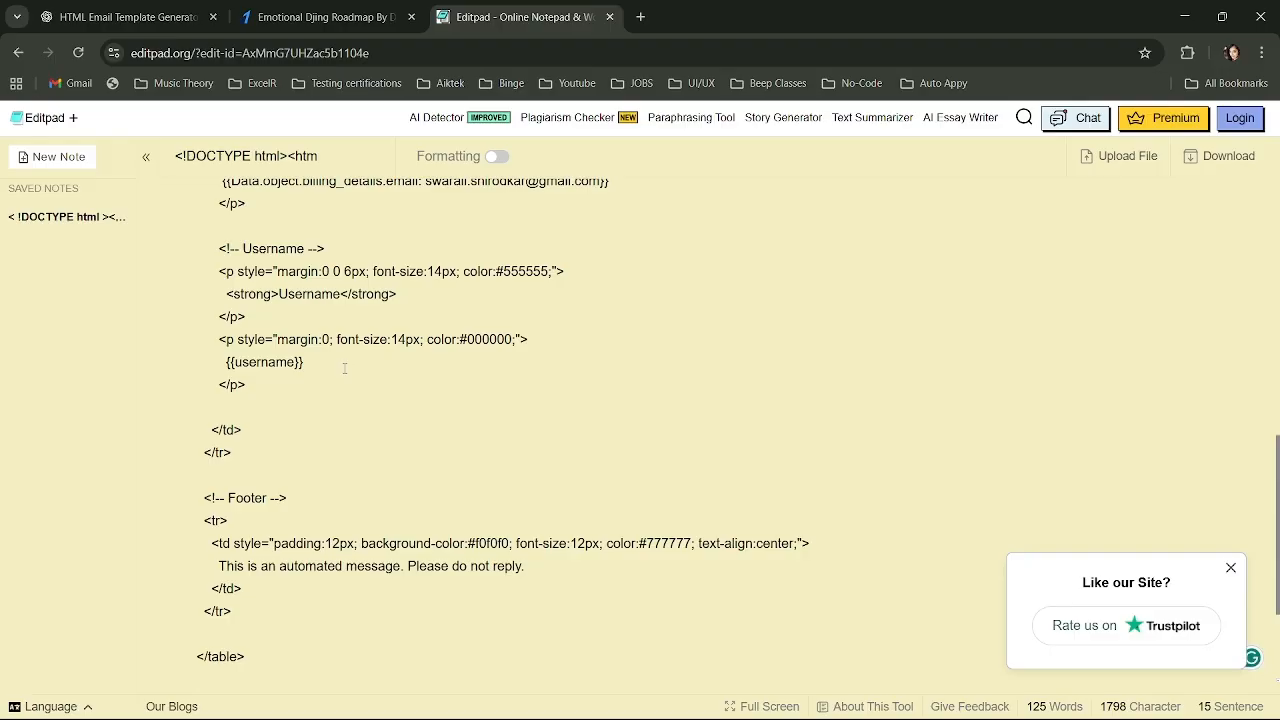
scroll(344, 368, down, 3)
scroll(344, 368, up, 15)
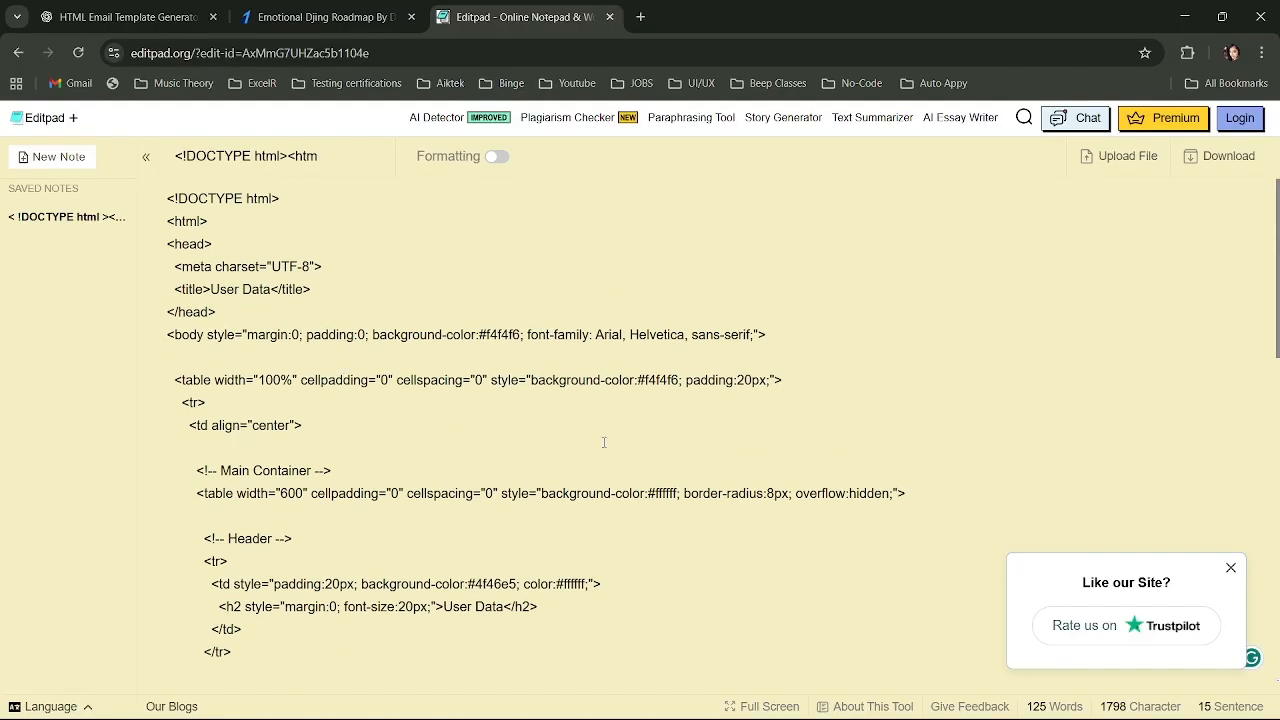
key(ctrl+a)
Clear the Editpad note and copy ChatGPT's order confirmation template code.
key(Delete)
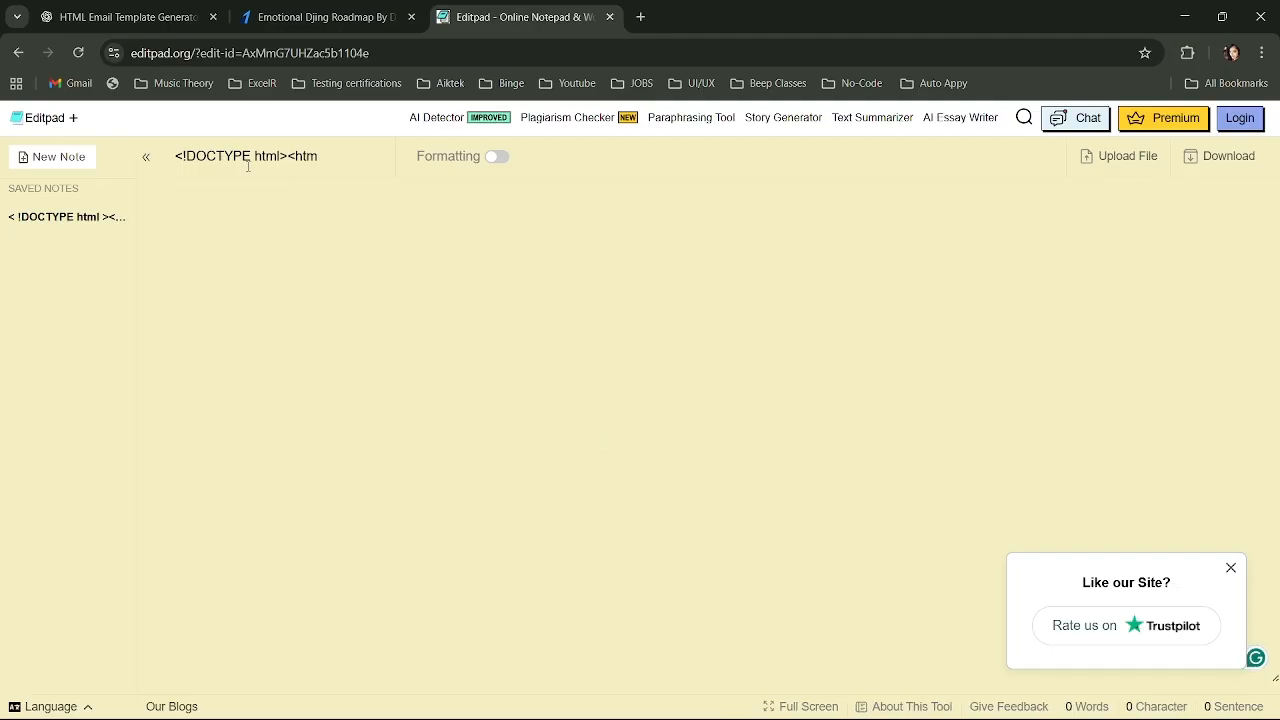
click(125, 12)
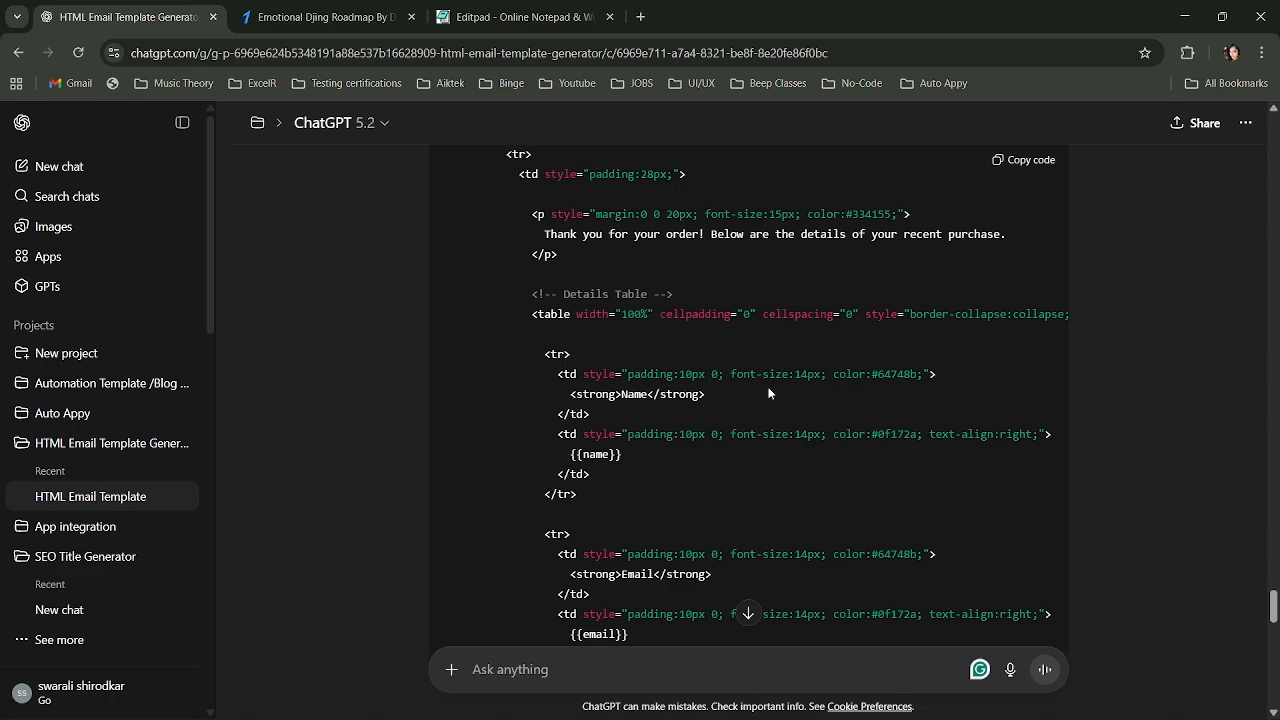
scroll(768, 393, down, 3)
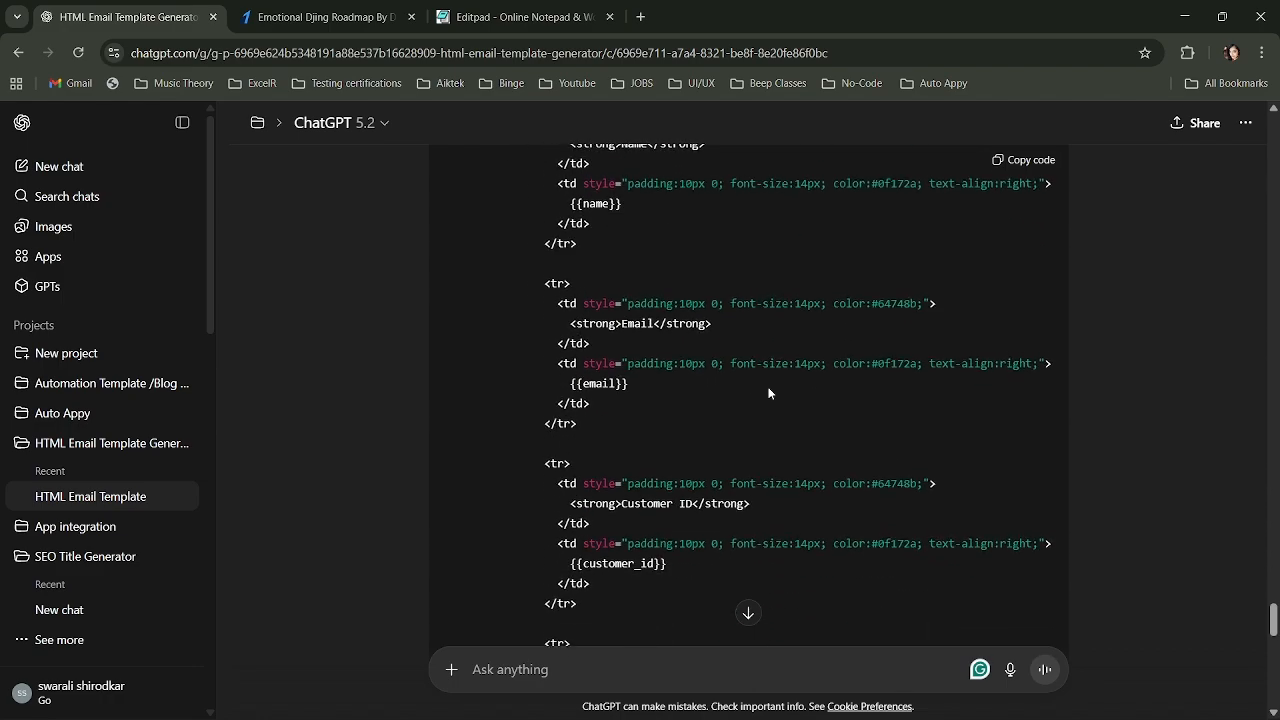
scroll(768, 393, down, 3)
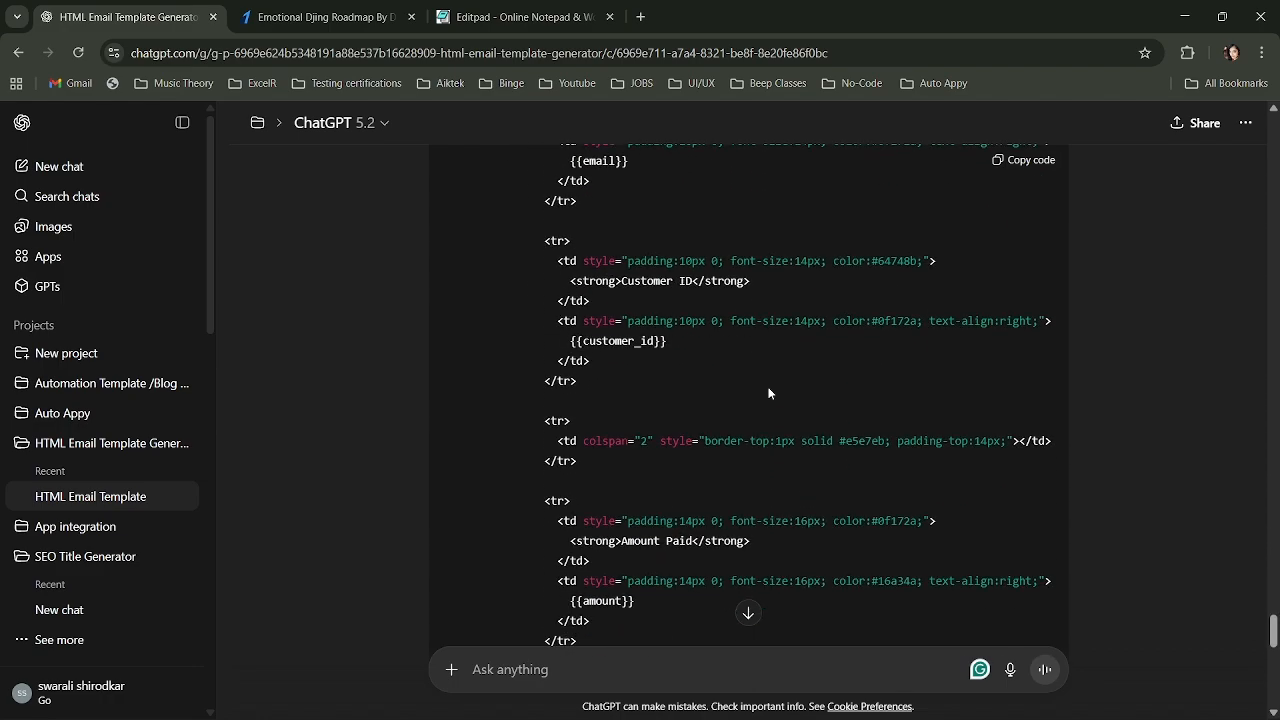
scroll(768, 393, up, 5)
scroll(768, 393, up, 10)
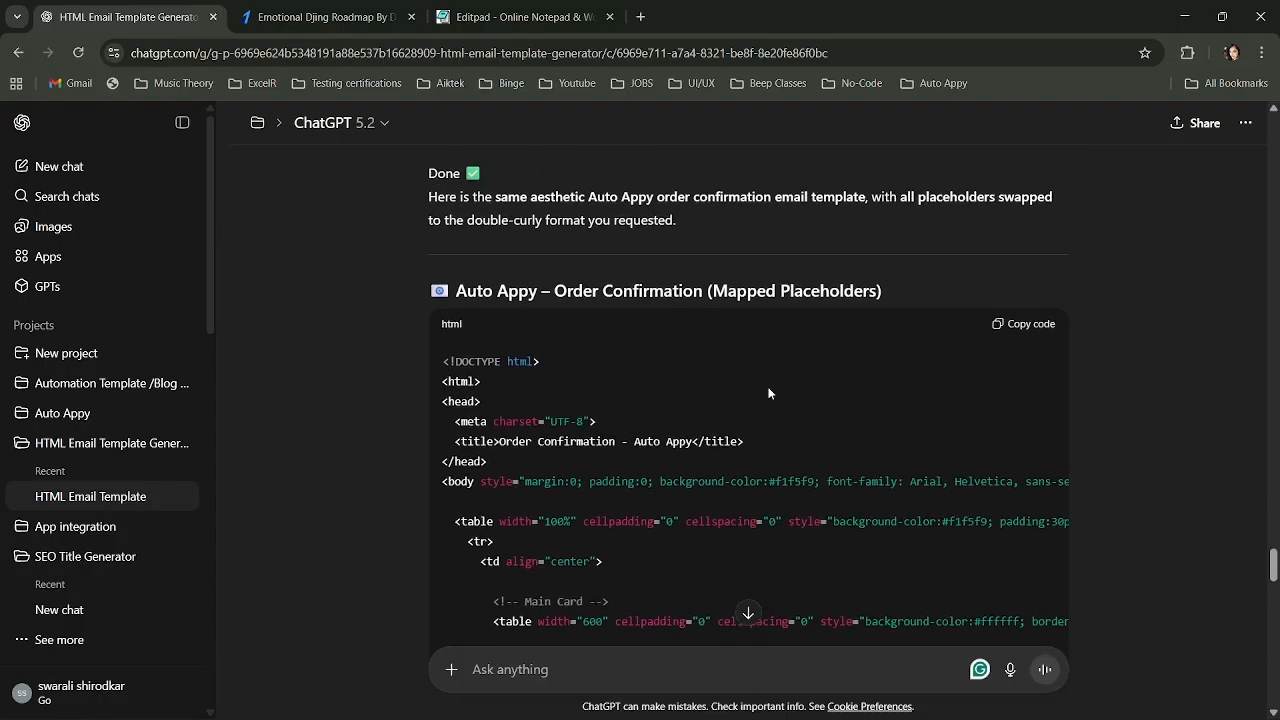
scroll(769, 393, down, 1)
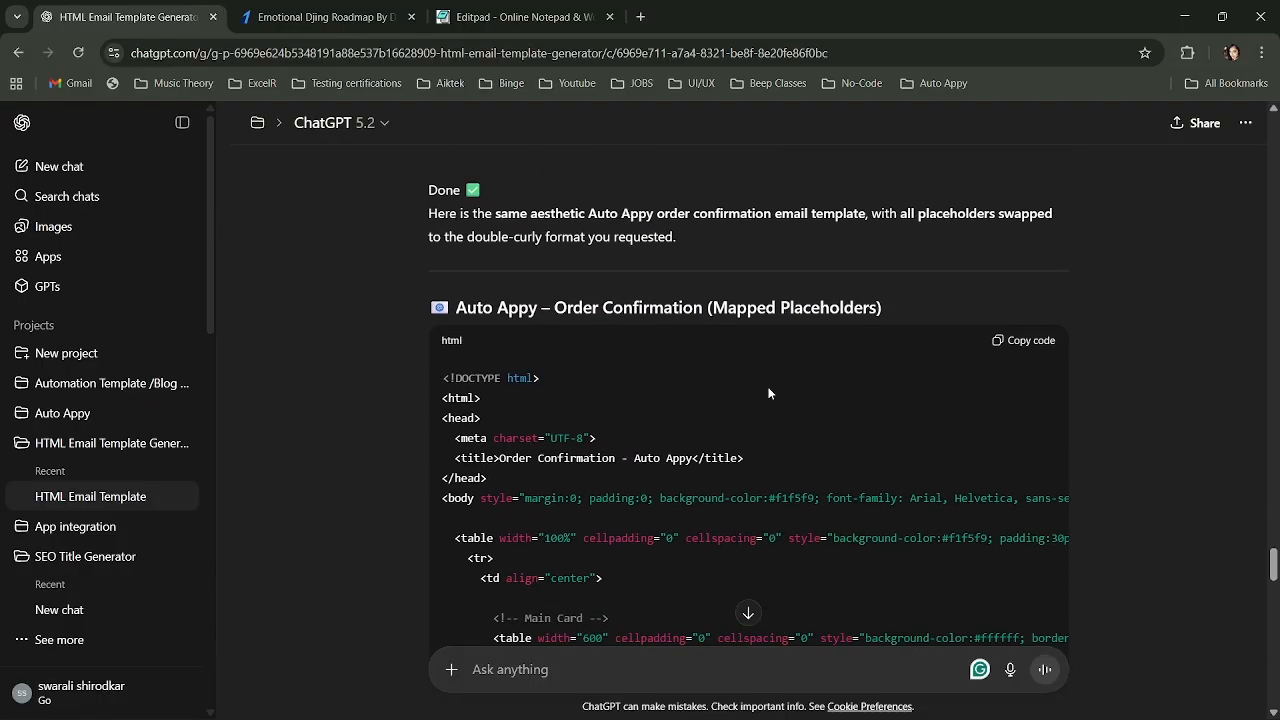
click(1022, 342)
key(alt+Tab)
key(alt+Tab)
Paste the order confirmation HTML with {{name}} and {{email}} placeholders into Editpad and review it.
click(518, 17)
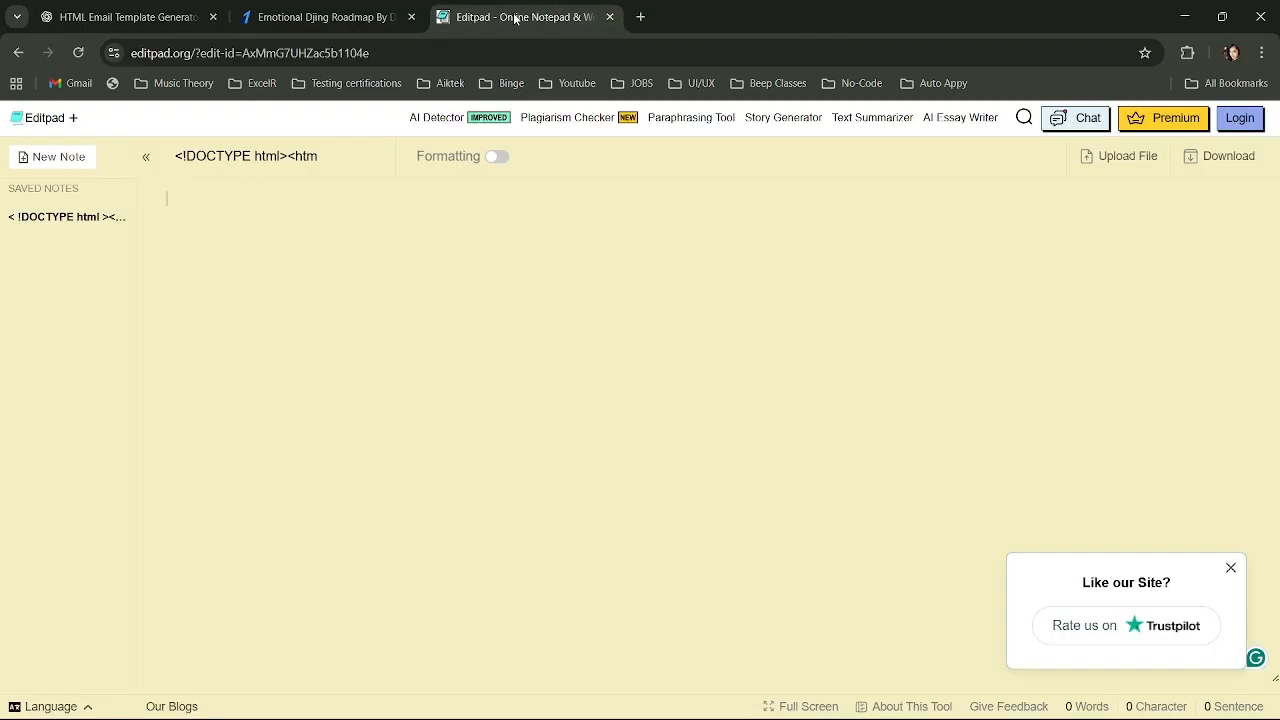
key(ctrl+v)
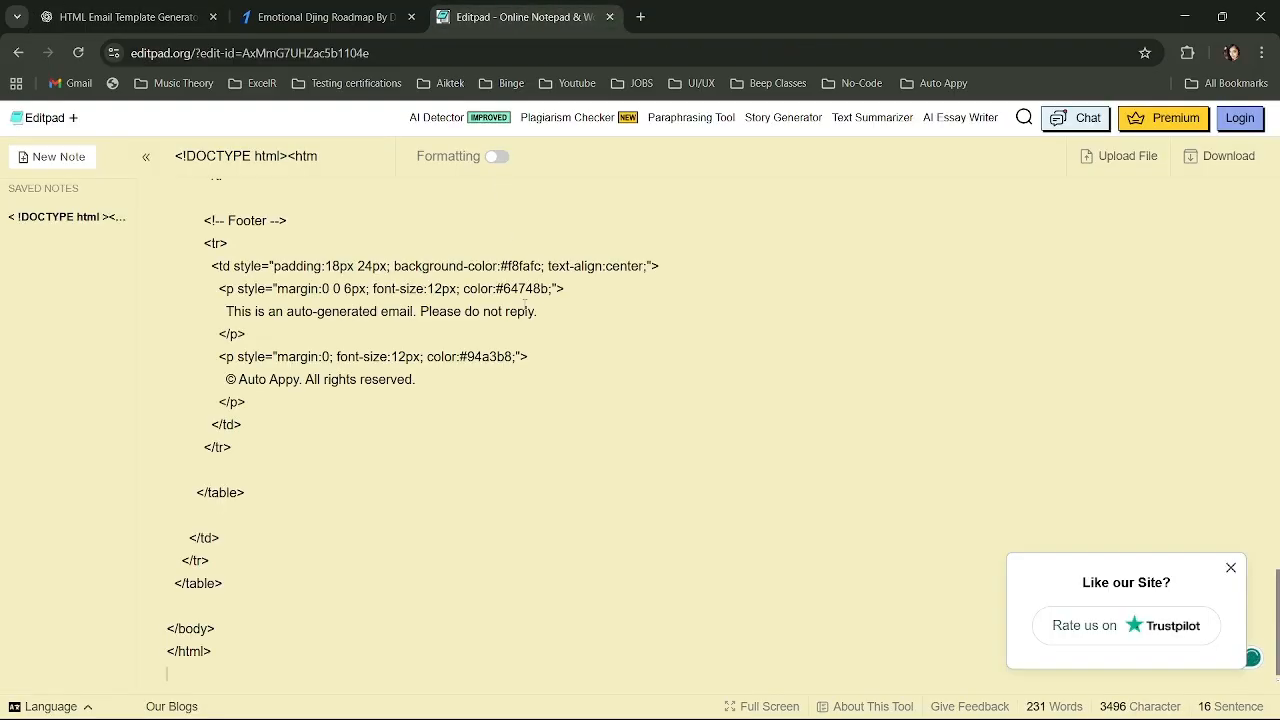
scroll(567, 446, up, 5)
scroll(567, 446, up, 10)
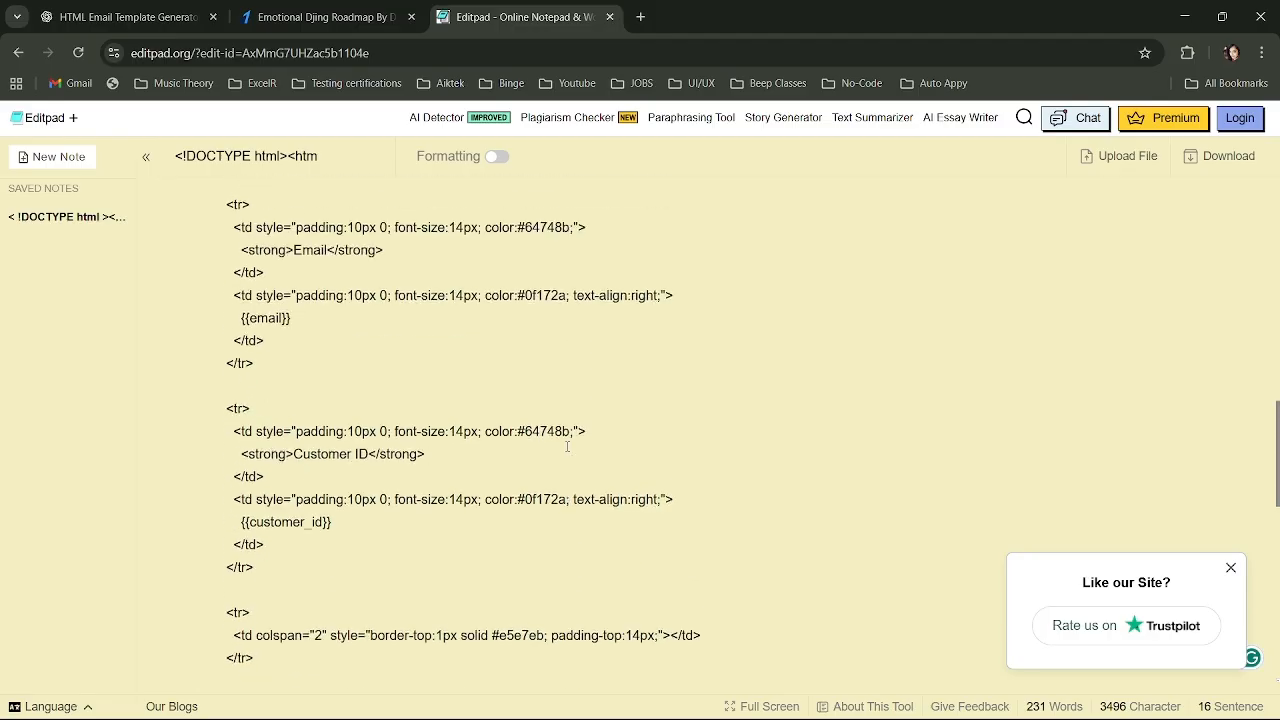
scroll(567, 446, up, 5)
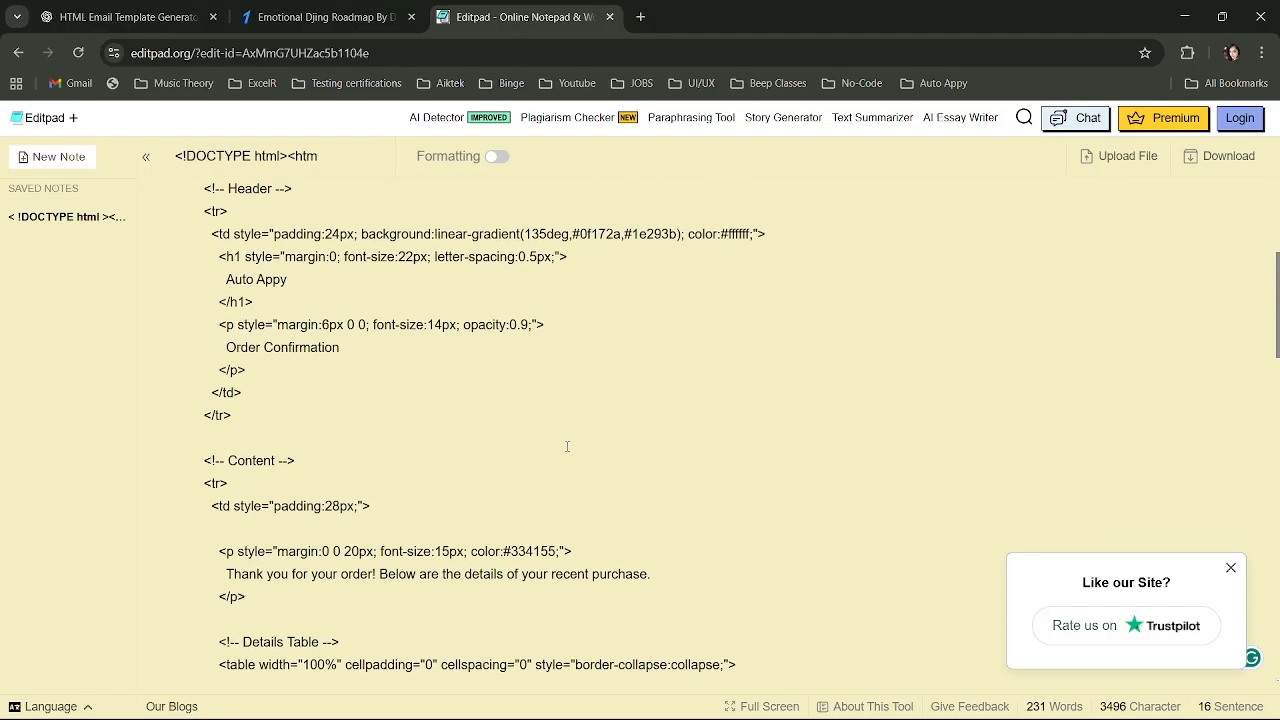
scroll(567, 446, up, 3)
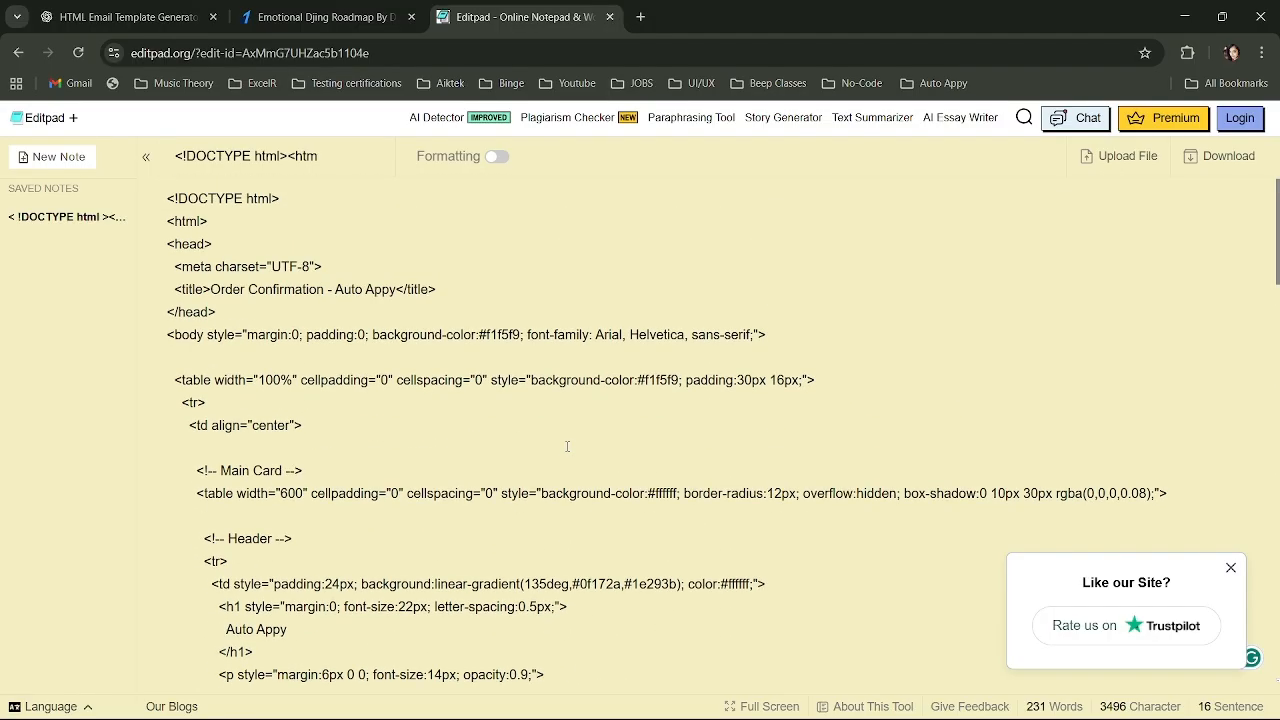
scroll(567, 446, down, 4)
scroll(567, 446, down, 4)
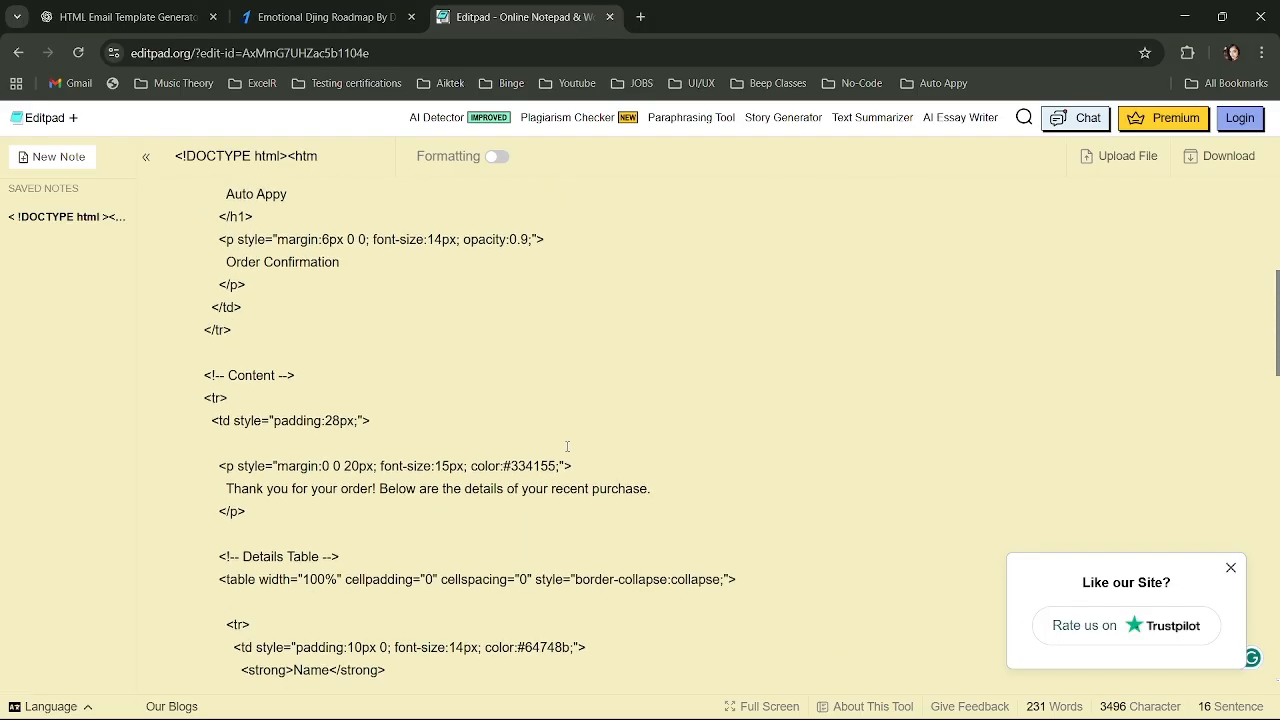
scroll(567, 446, down, 3)
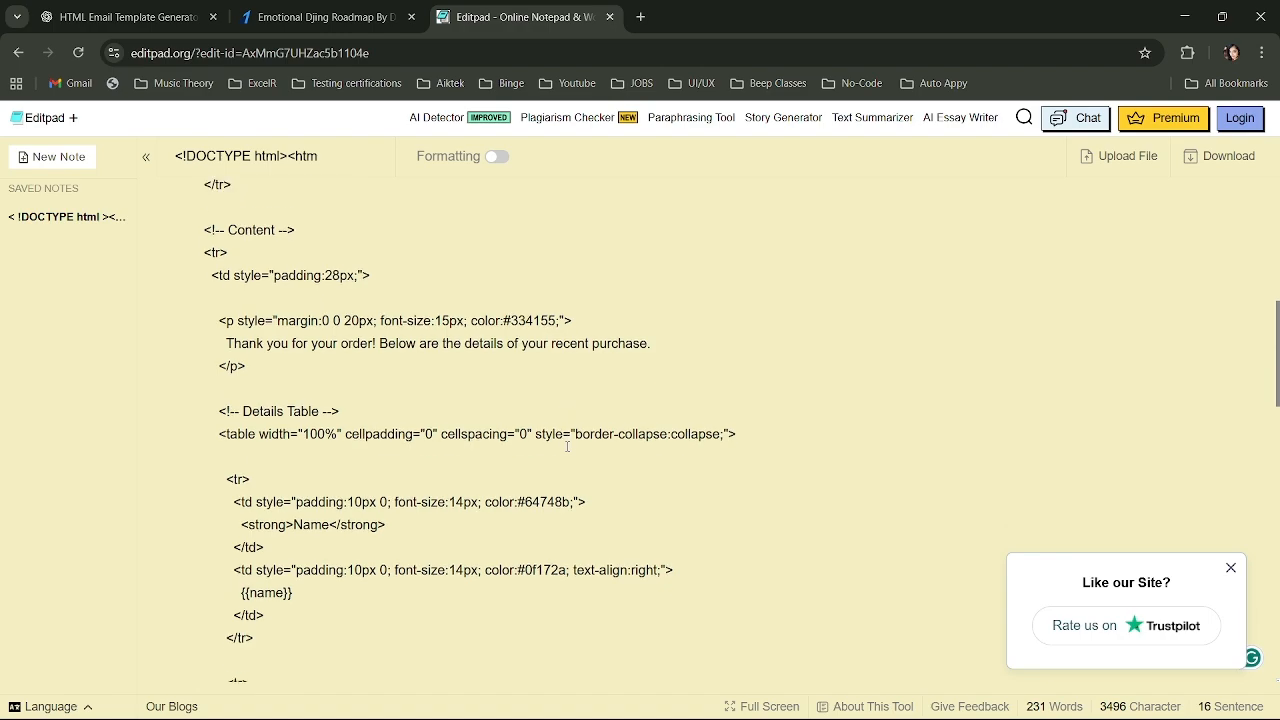
scroll(567, 446, down, 4)
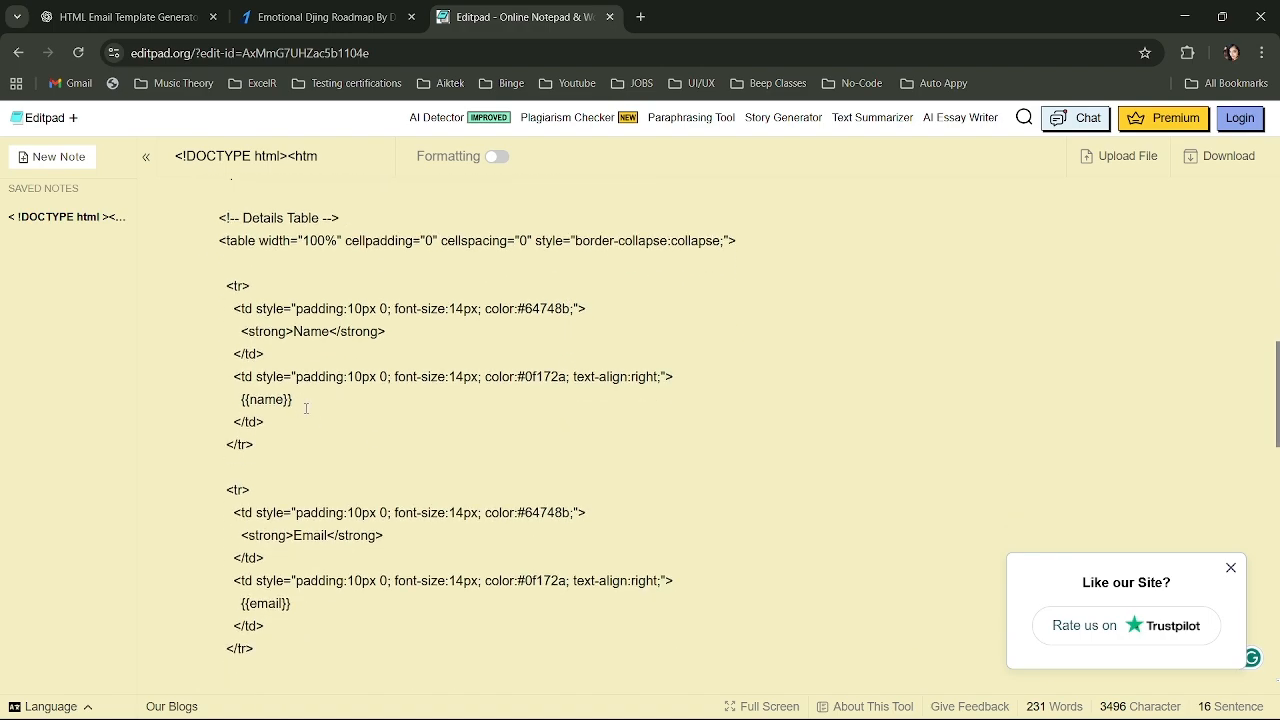
scroll(303, 407, down, 1)
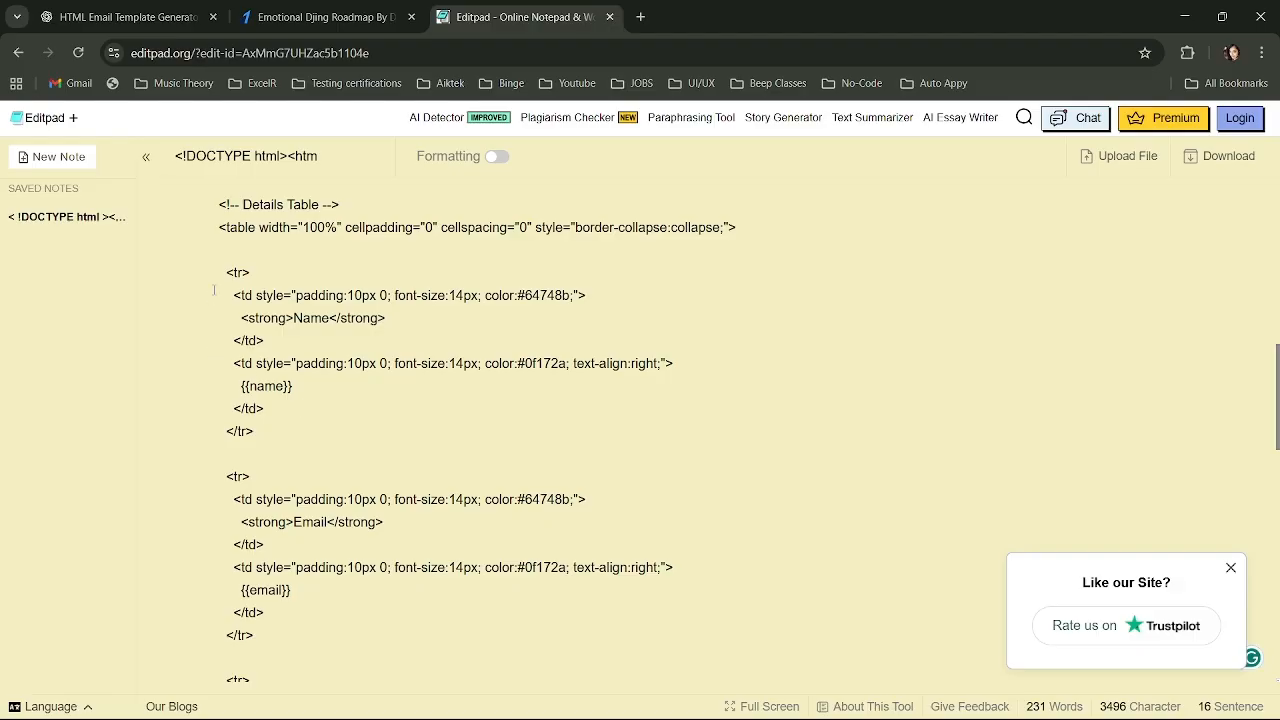
scroll(213, 289, up, 1)
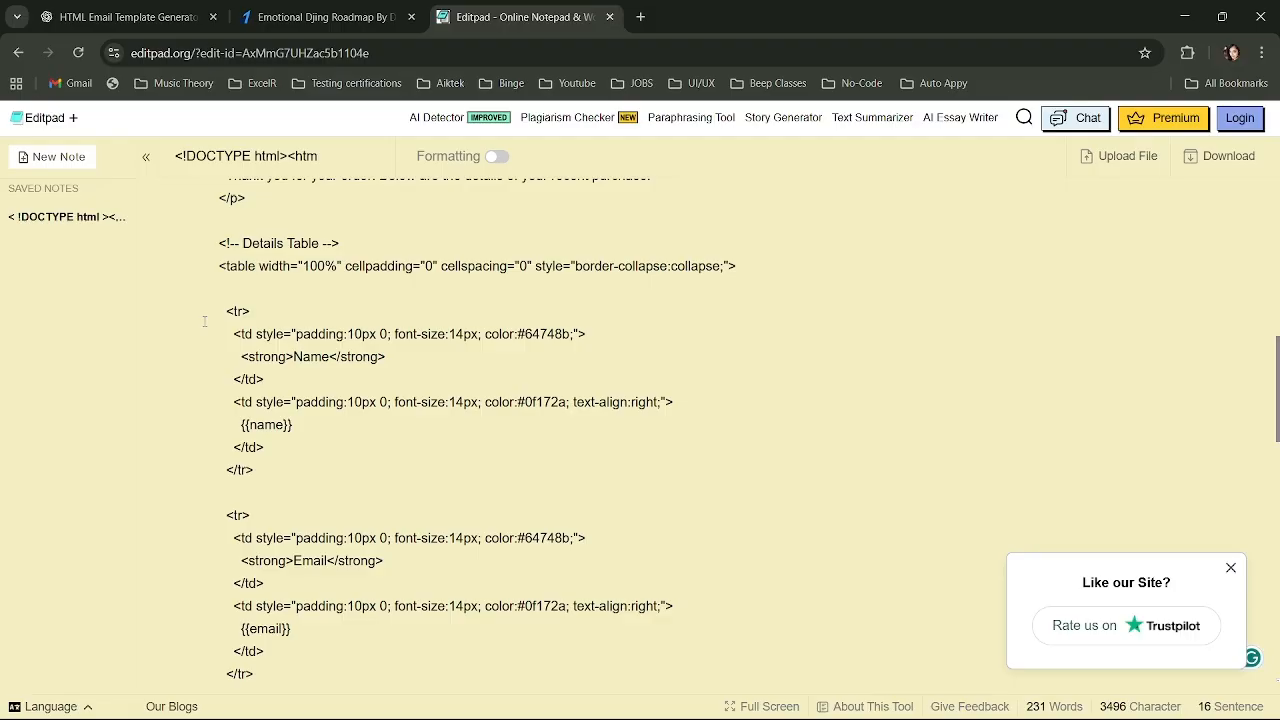
Delete the Name row and its blank lines from the details table.
drag(206, 313, 333, 476)
key(Delete)
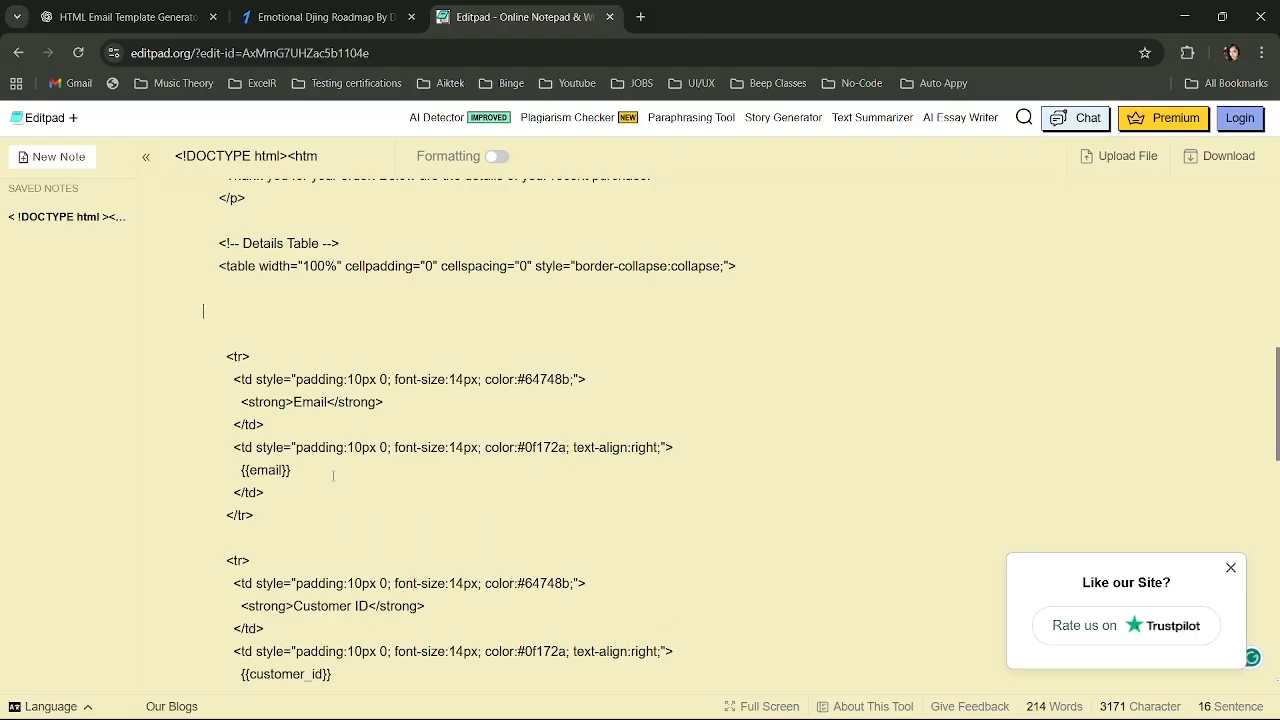
key(Delete)
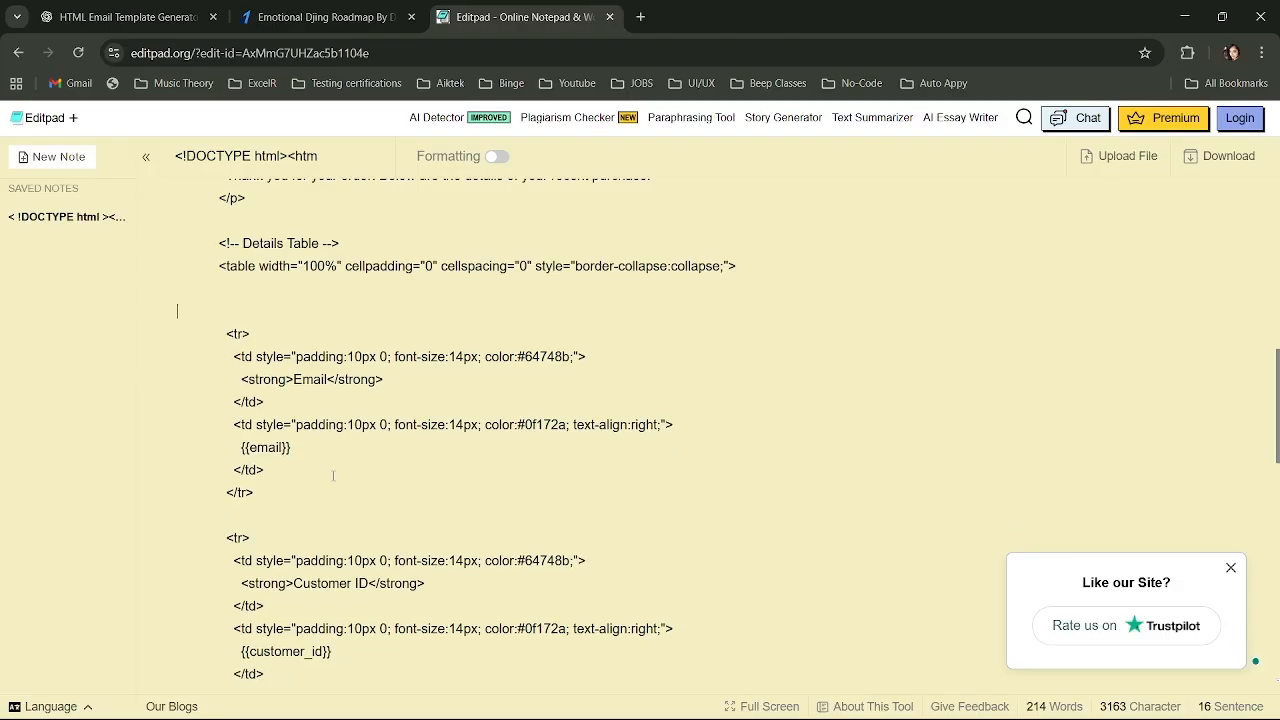
key(Delete)
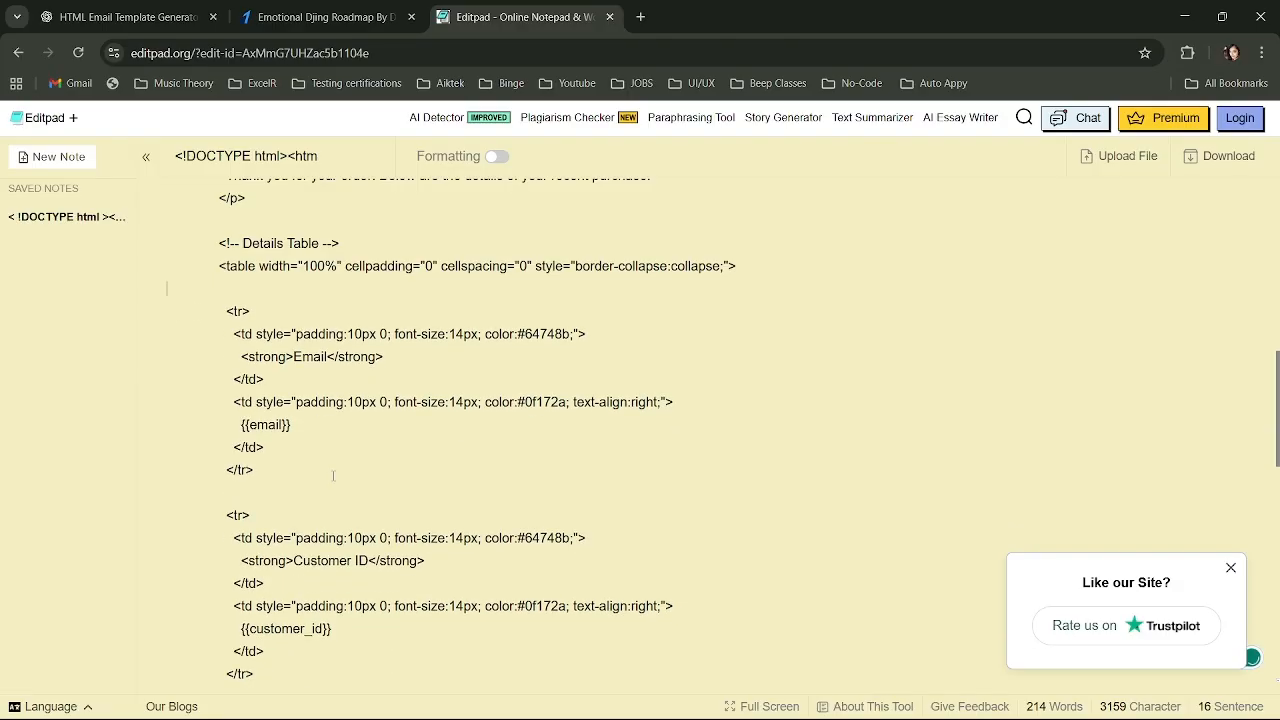
key(BackSpace)
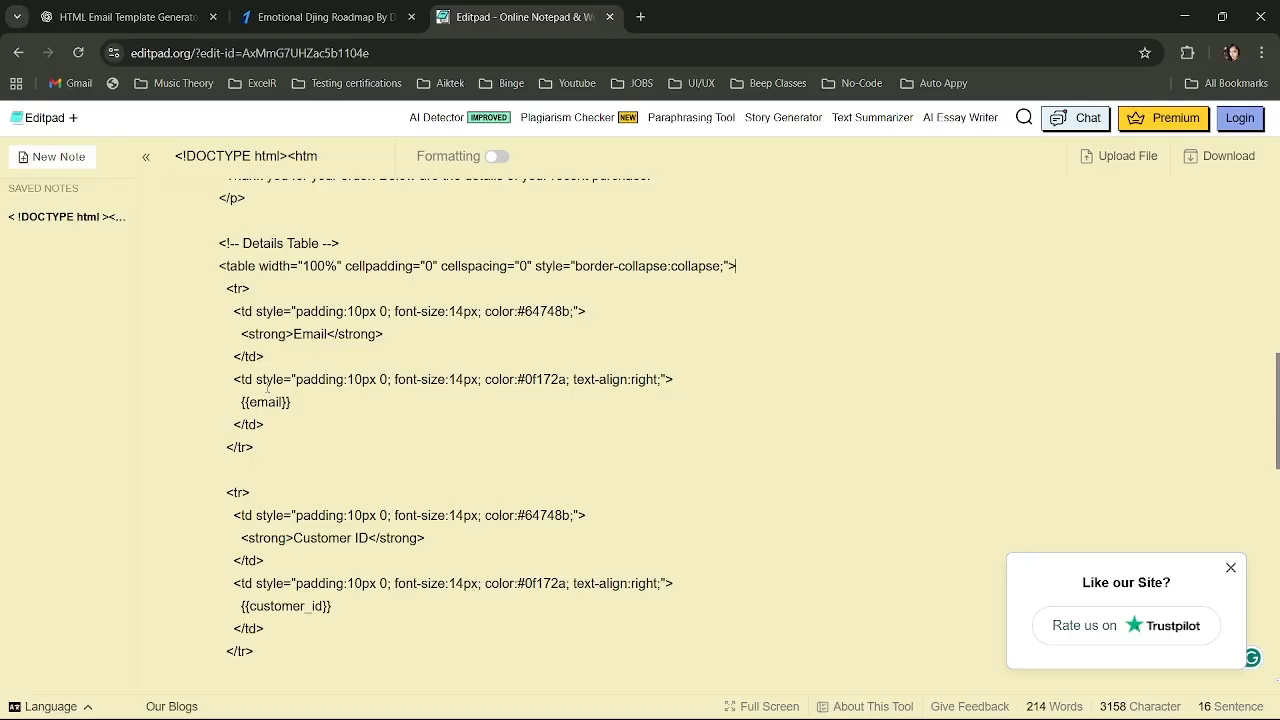
Select the {{email}} placeholder in the Email row.
drag(238, 399, 314, 404)
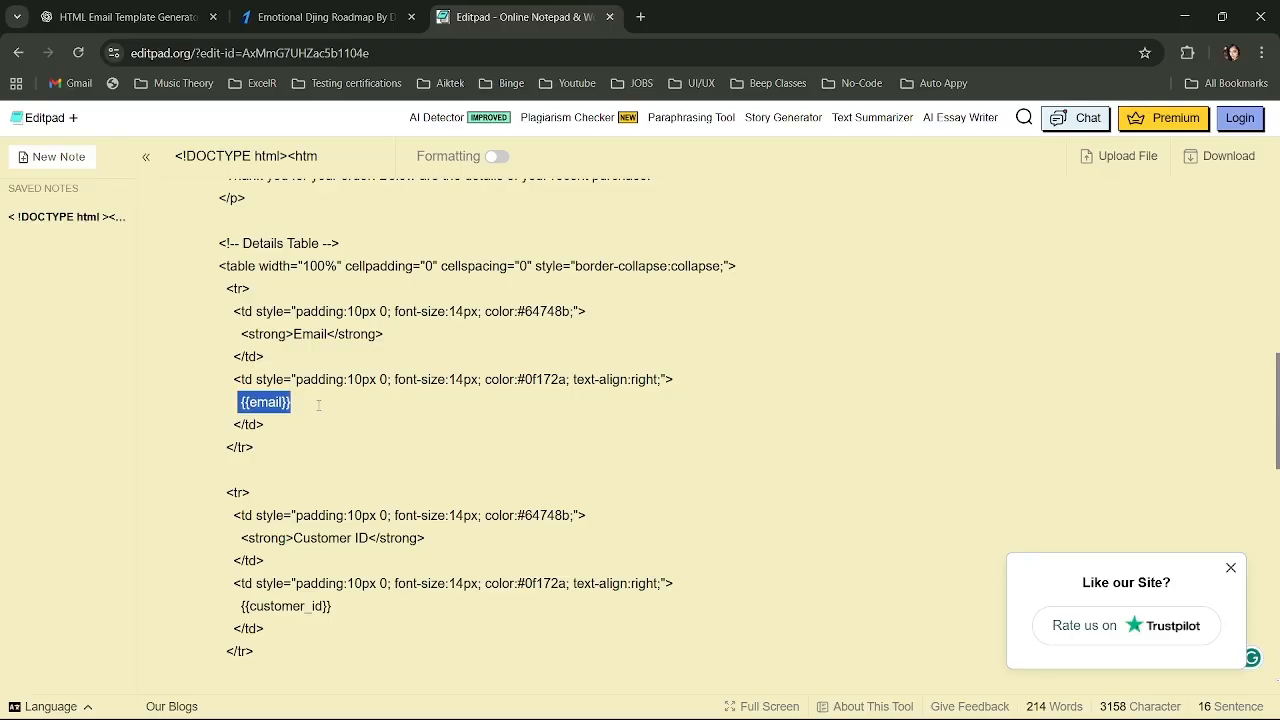
scroll(318, 404, down, 10)
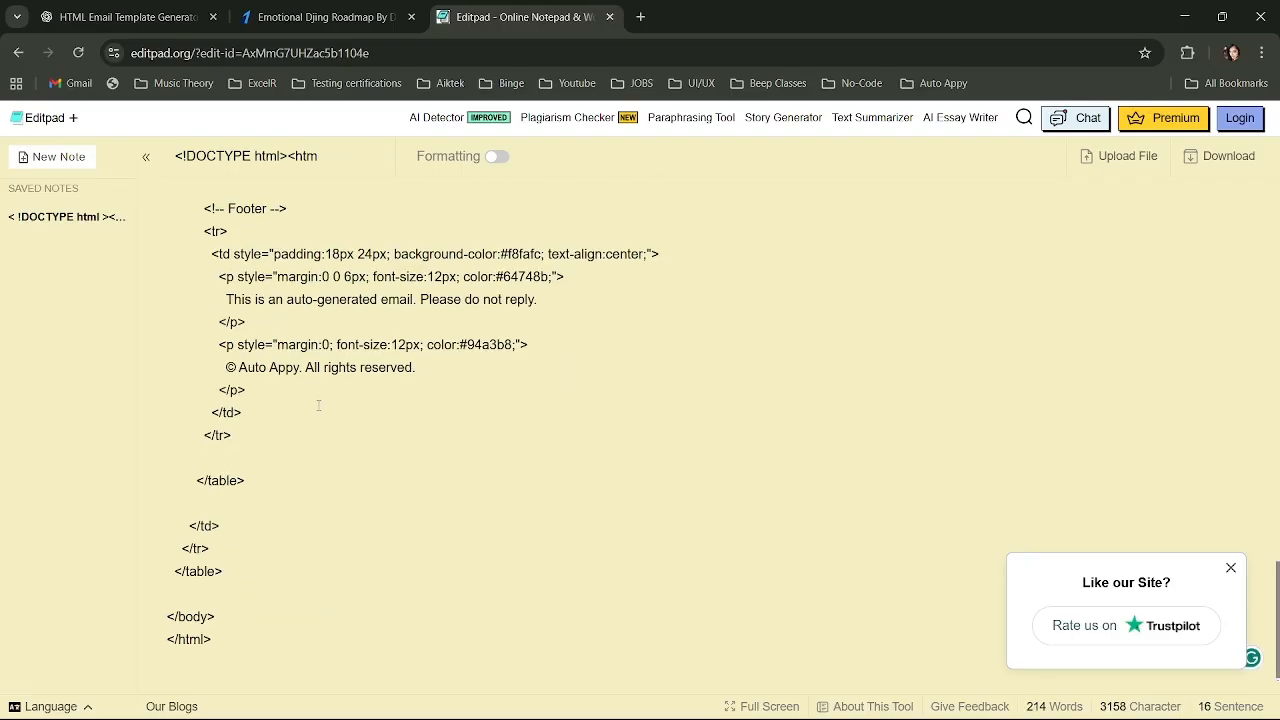
scroll(318, 404, up, 5)
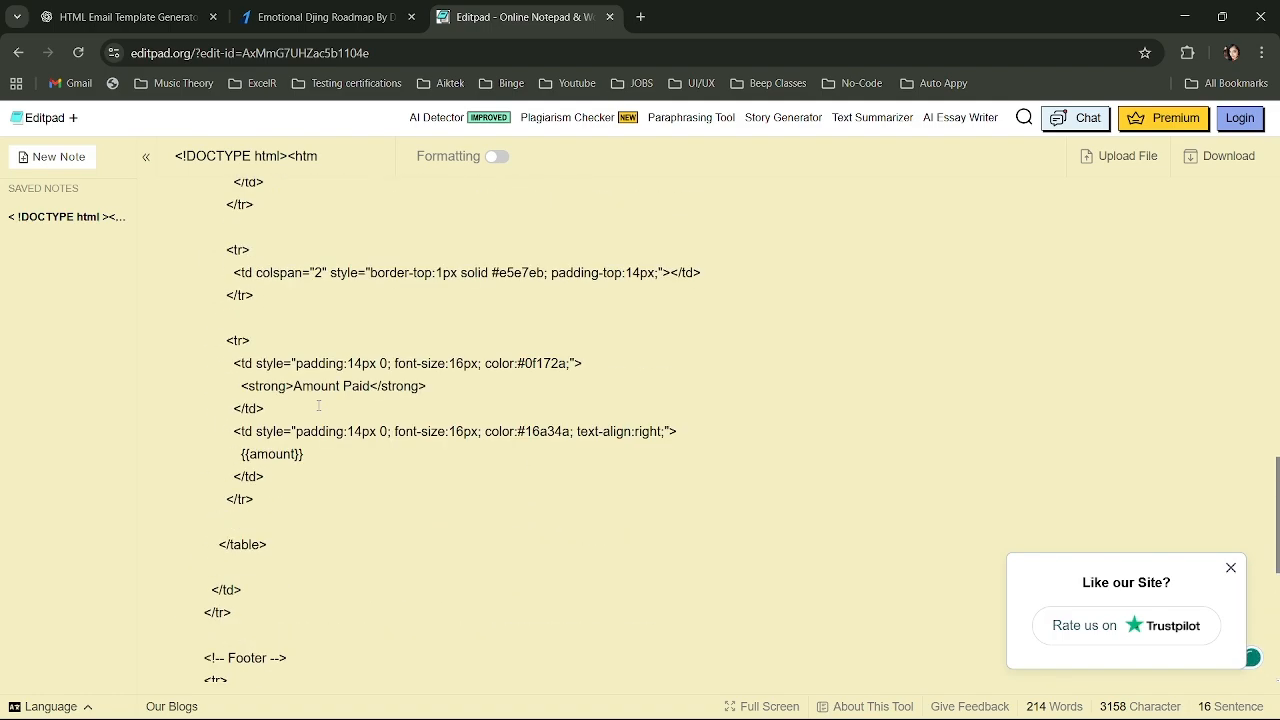
scroll(413, 472, up, 6)
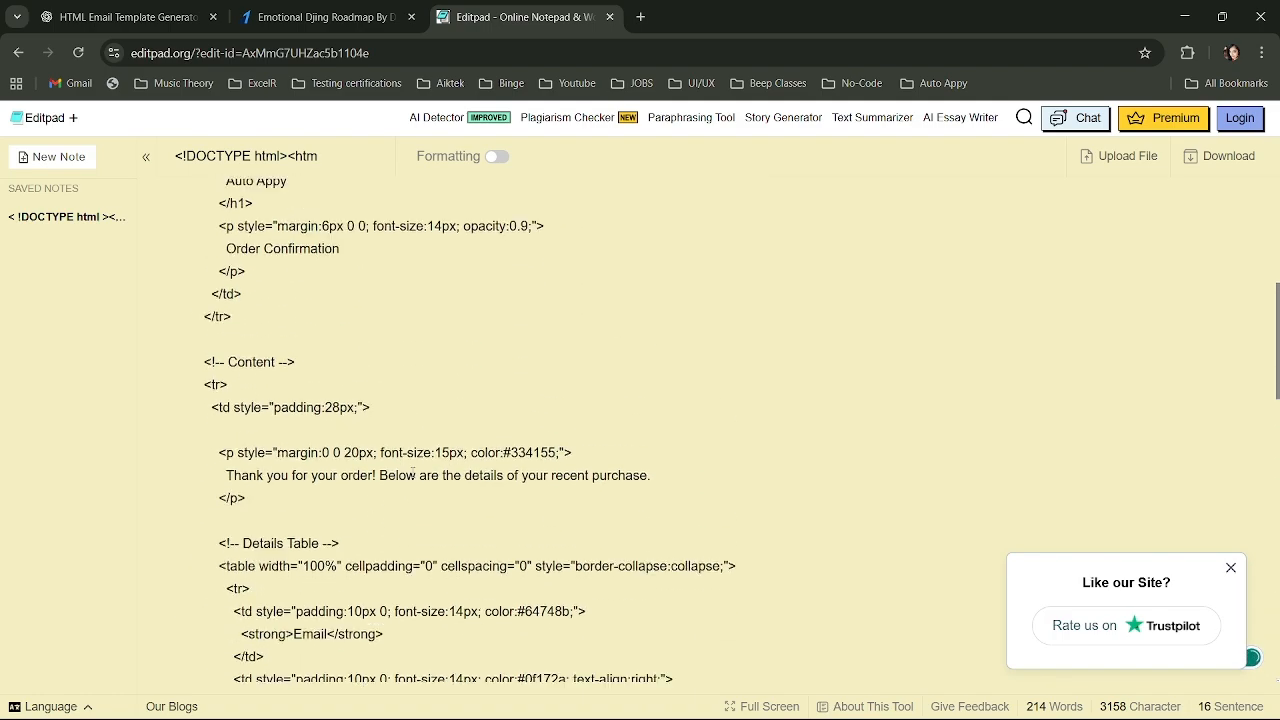
scroll(413, 472, down, 3)
scroll(413, 472, down, 3)
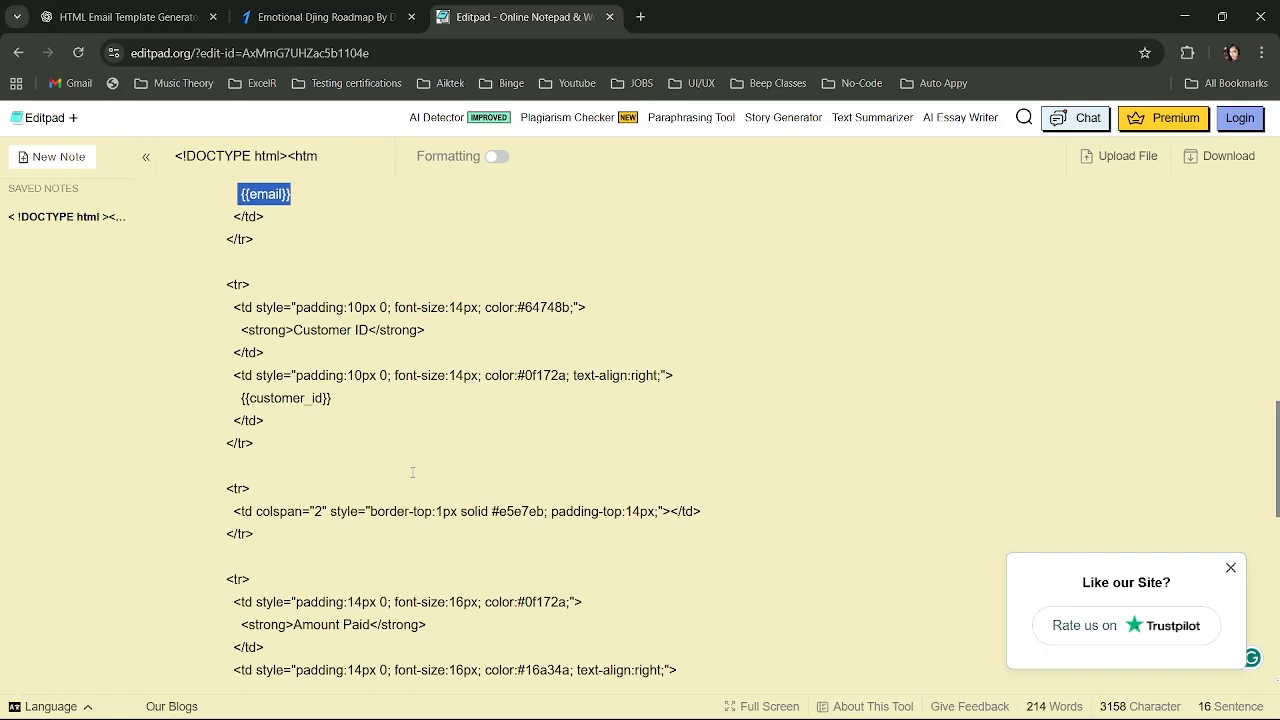
scroll(413, 472, up, 4)
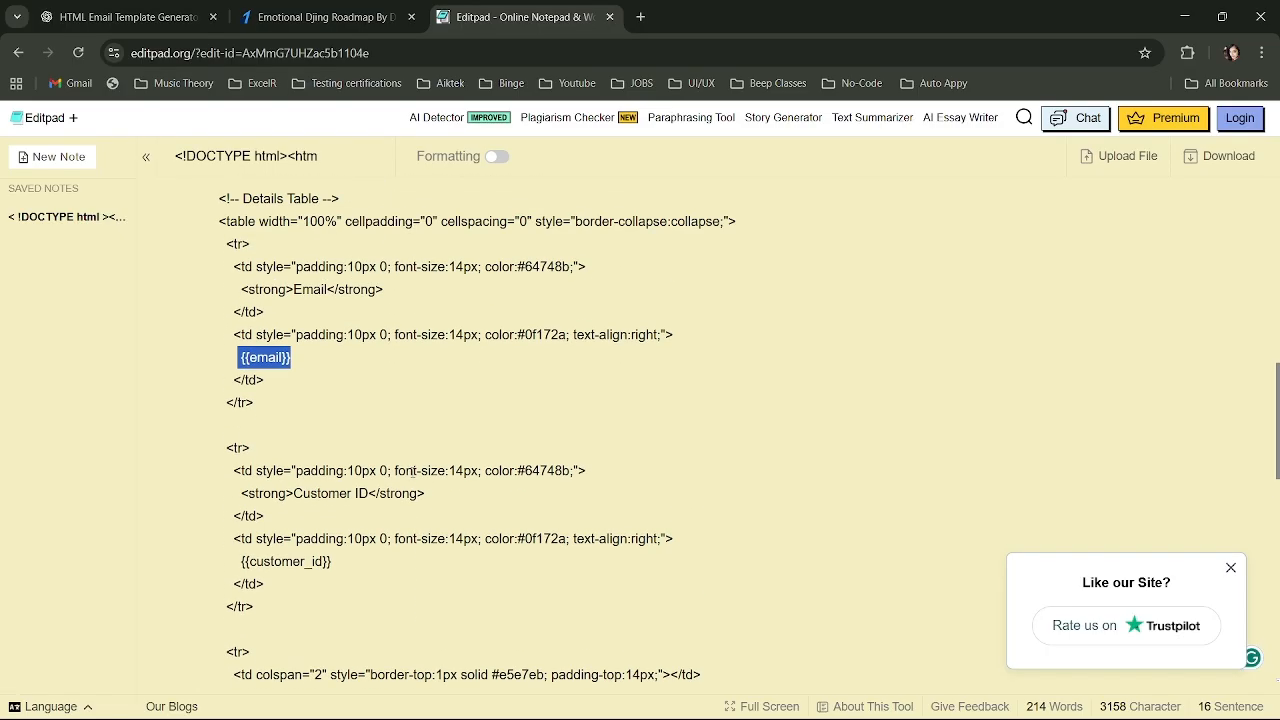
Empty the Editpad note completely.
key(ctrl+z)
key(ctrl+a)
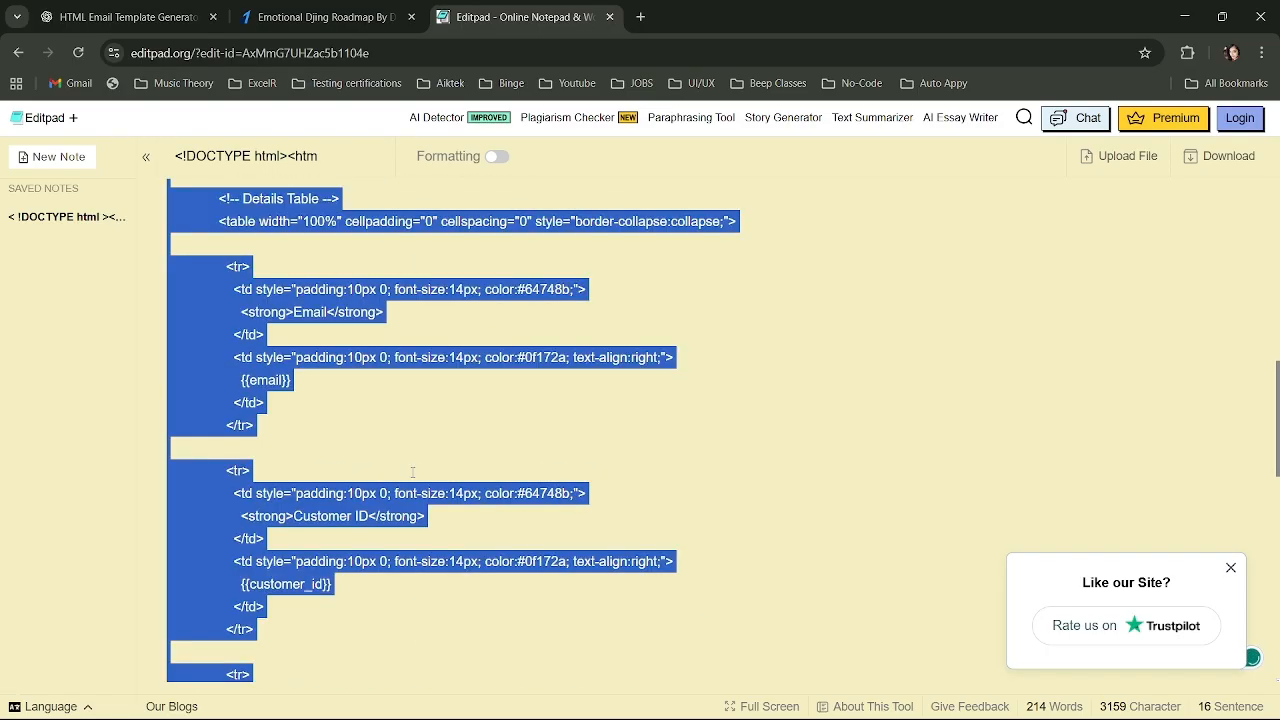
key(BackSpace)
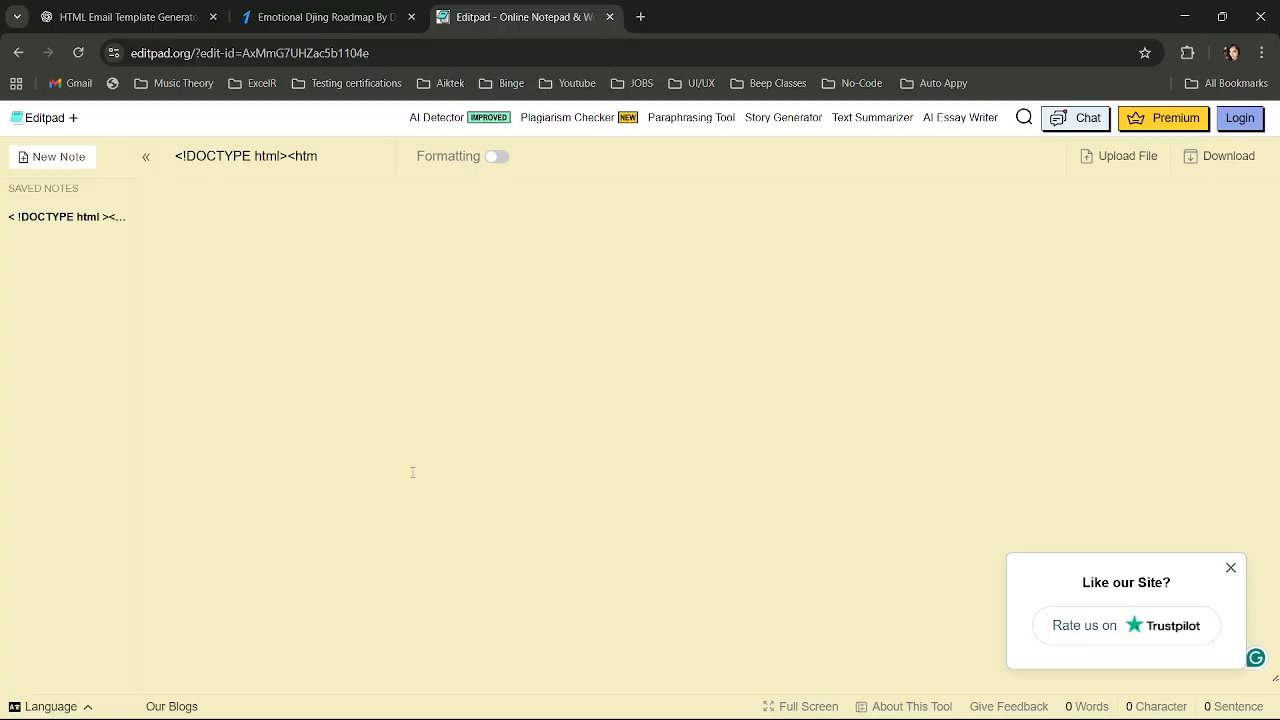
key(alt+Tab)
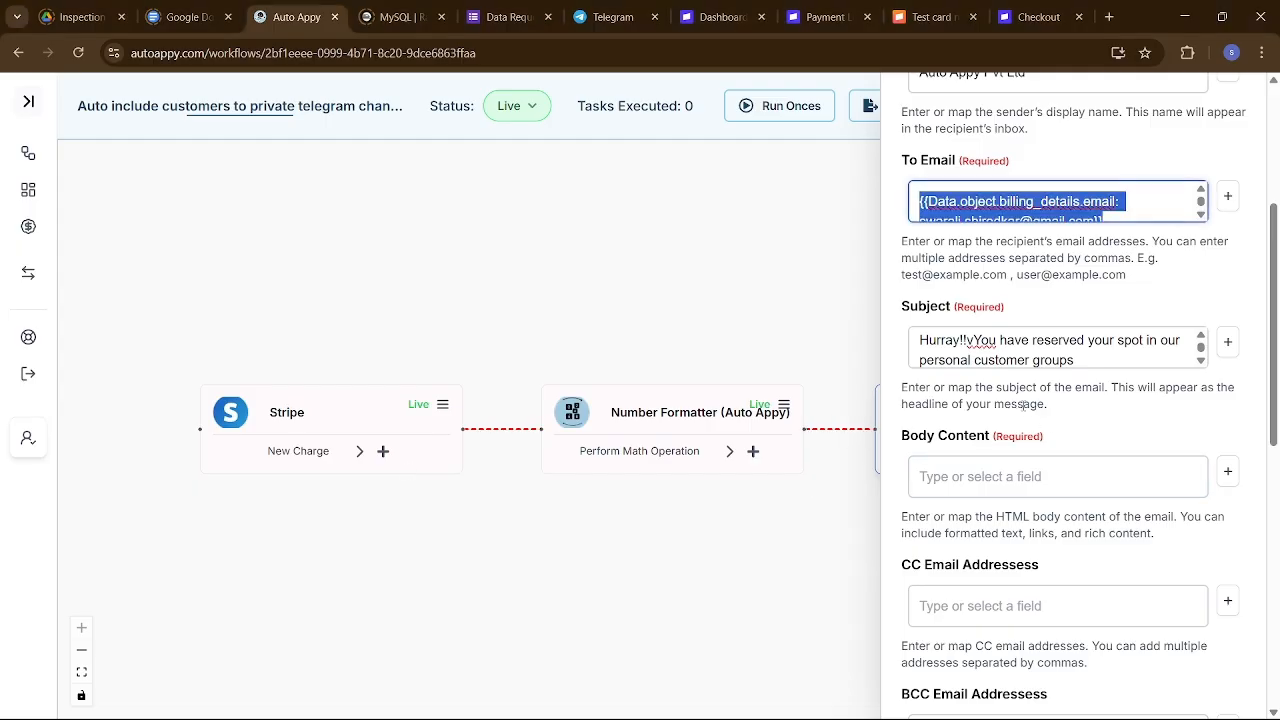
key(alt+Tab)
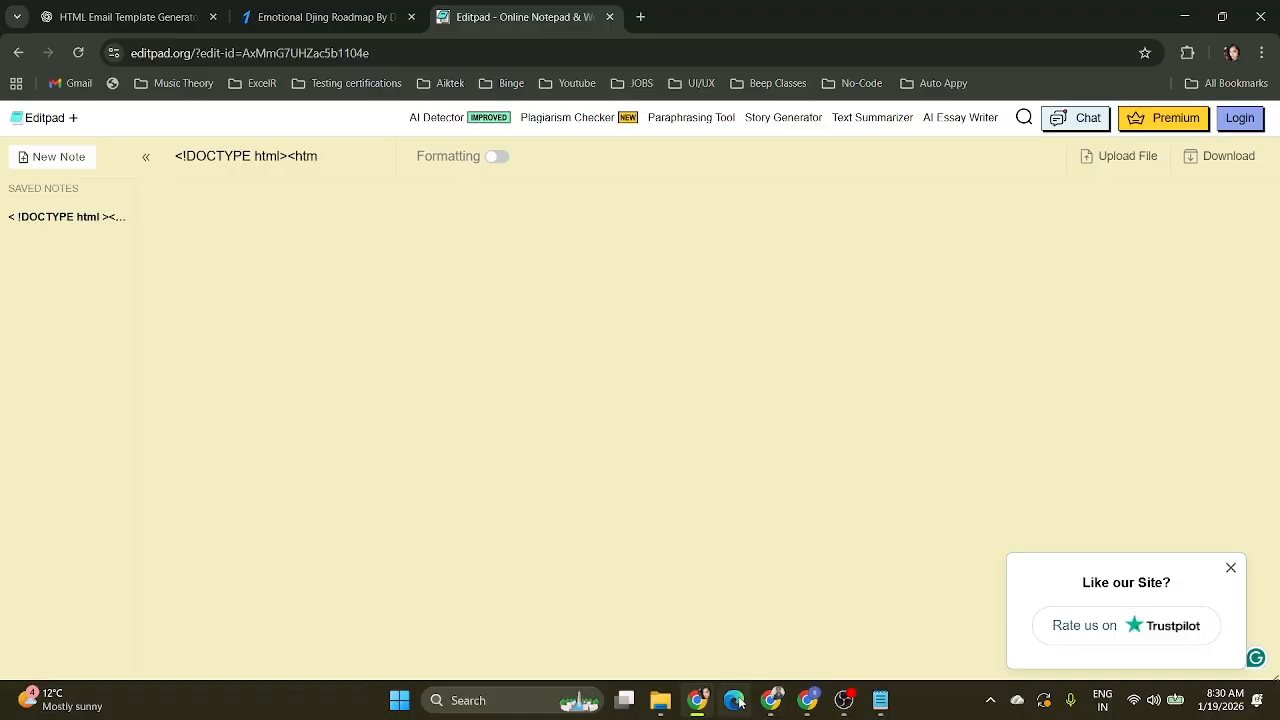
click(697, 700)
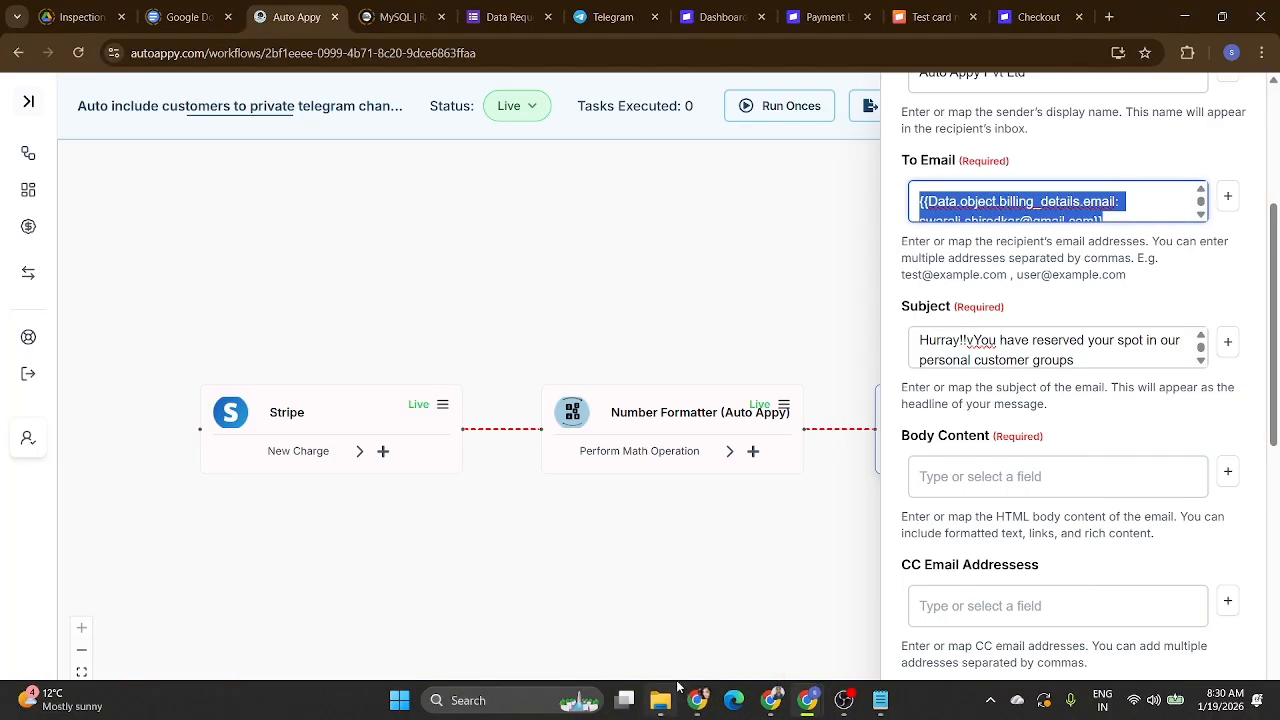
click(699, 702)
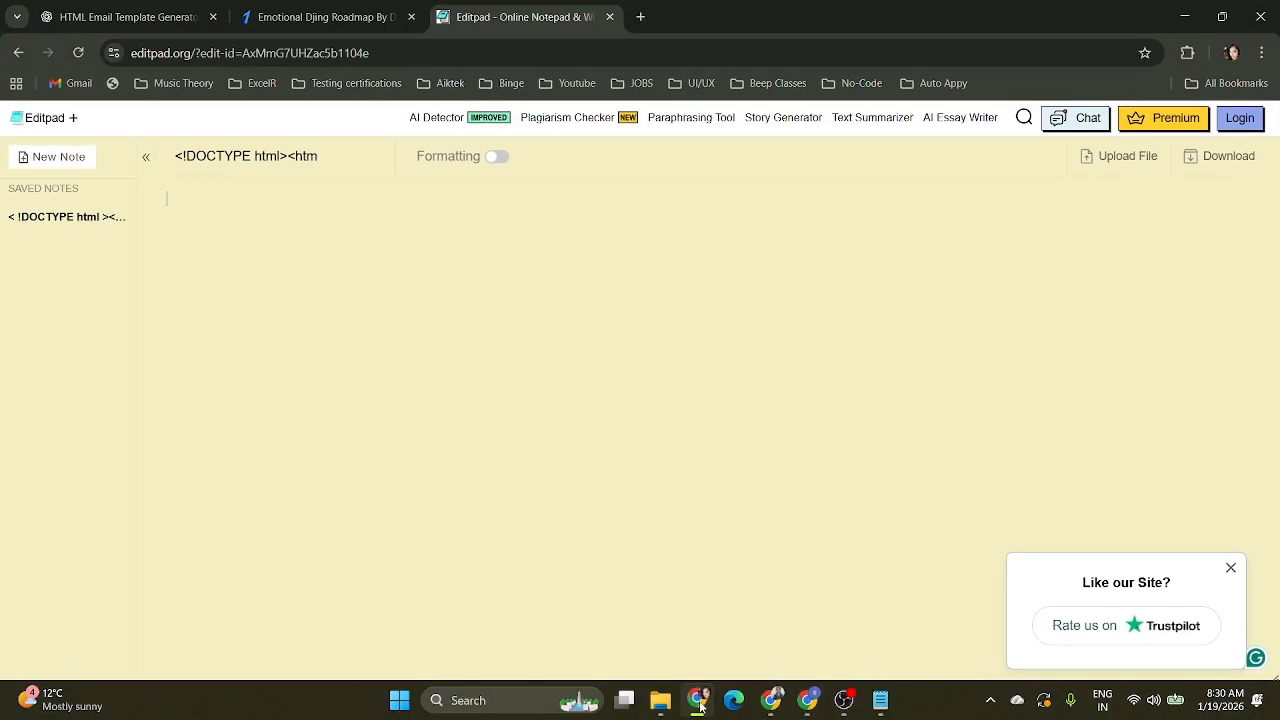
Copy the mapped-placeholder template code from ChatGPT and return to Editpad.
click(128, 17)
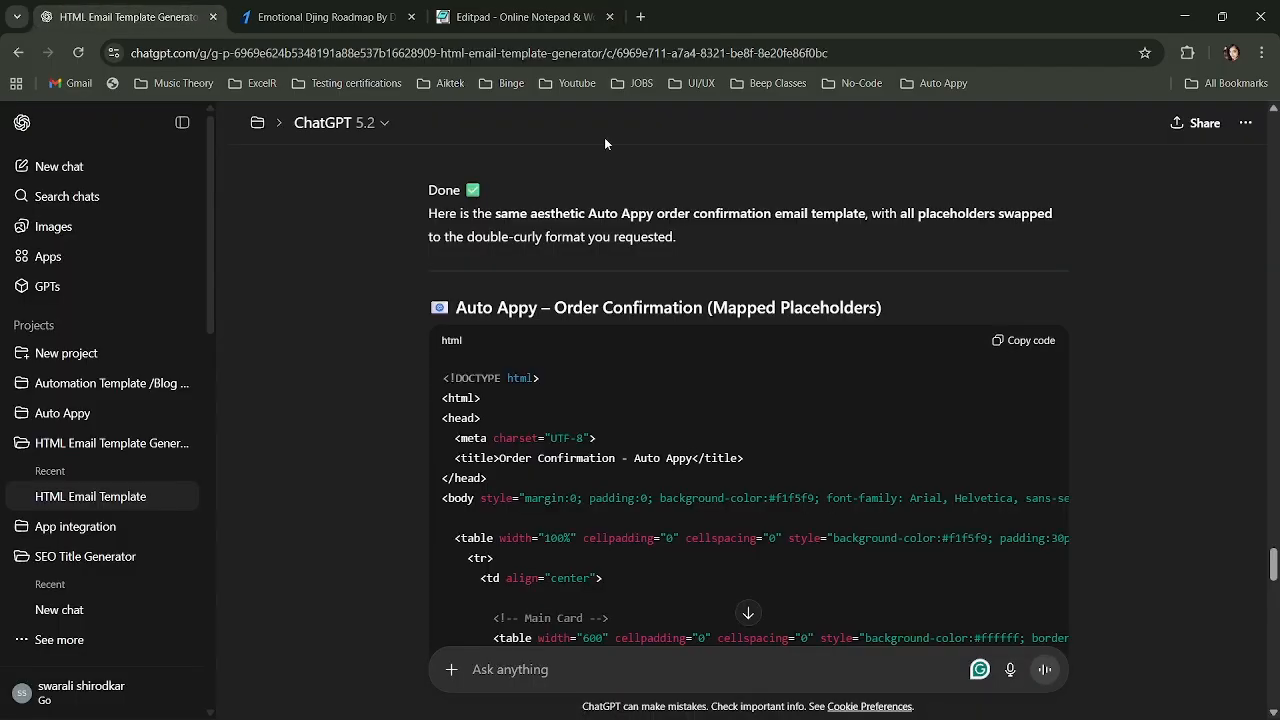
click(1042, 346)
click(1186, 8)
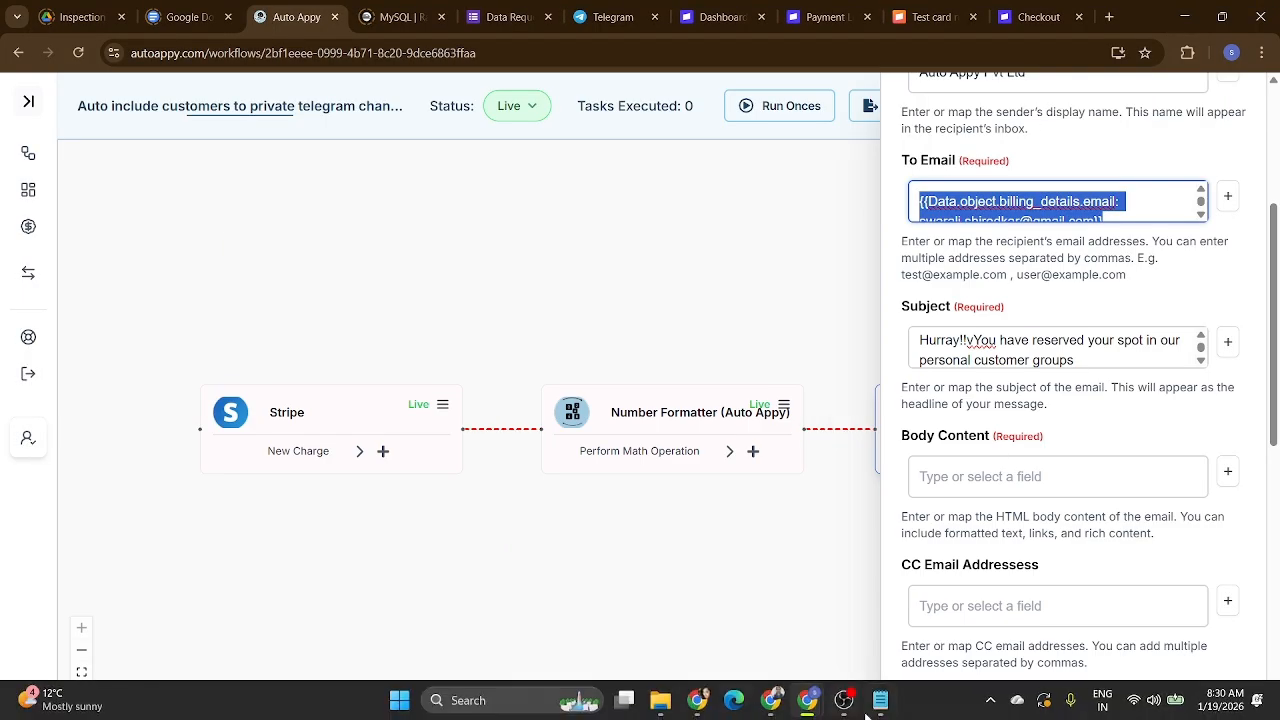
mouse_move(882, 704)
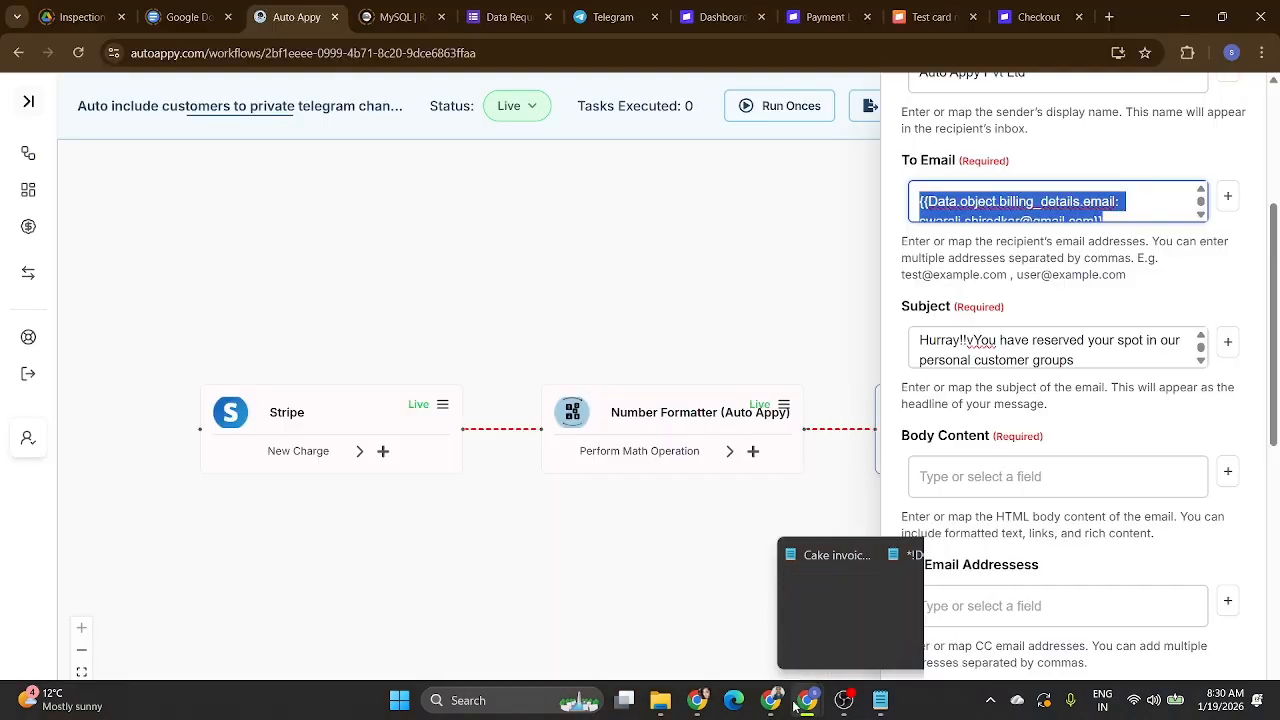
mouse_move(776, 700)
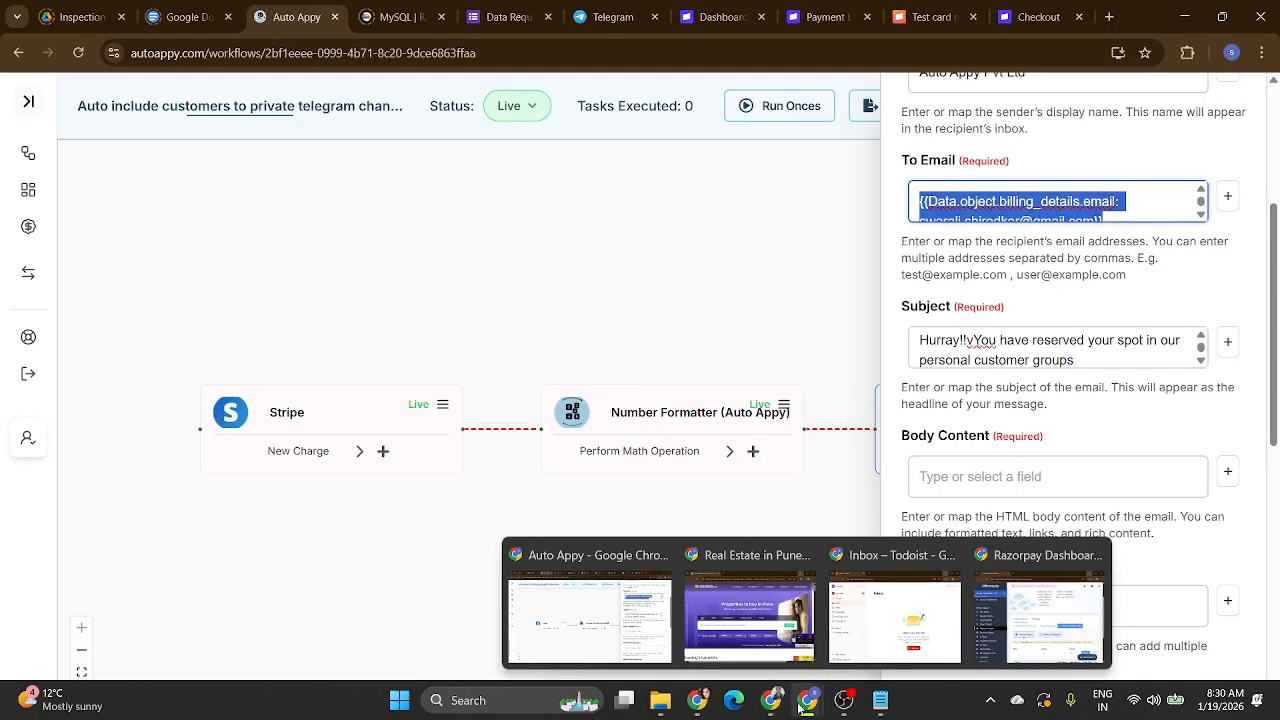
mouse_move(697, 700)
click(659, 647)
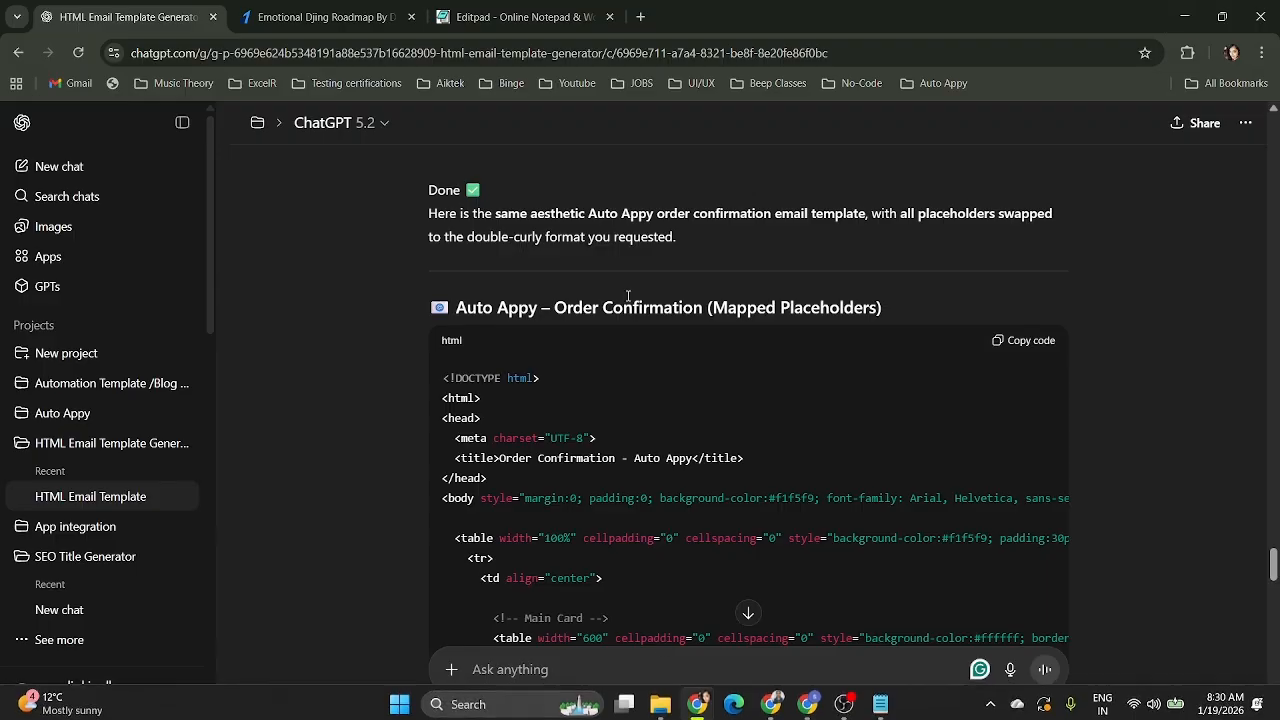
click(506, 16)
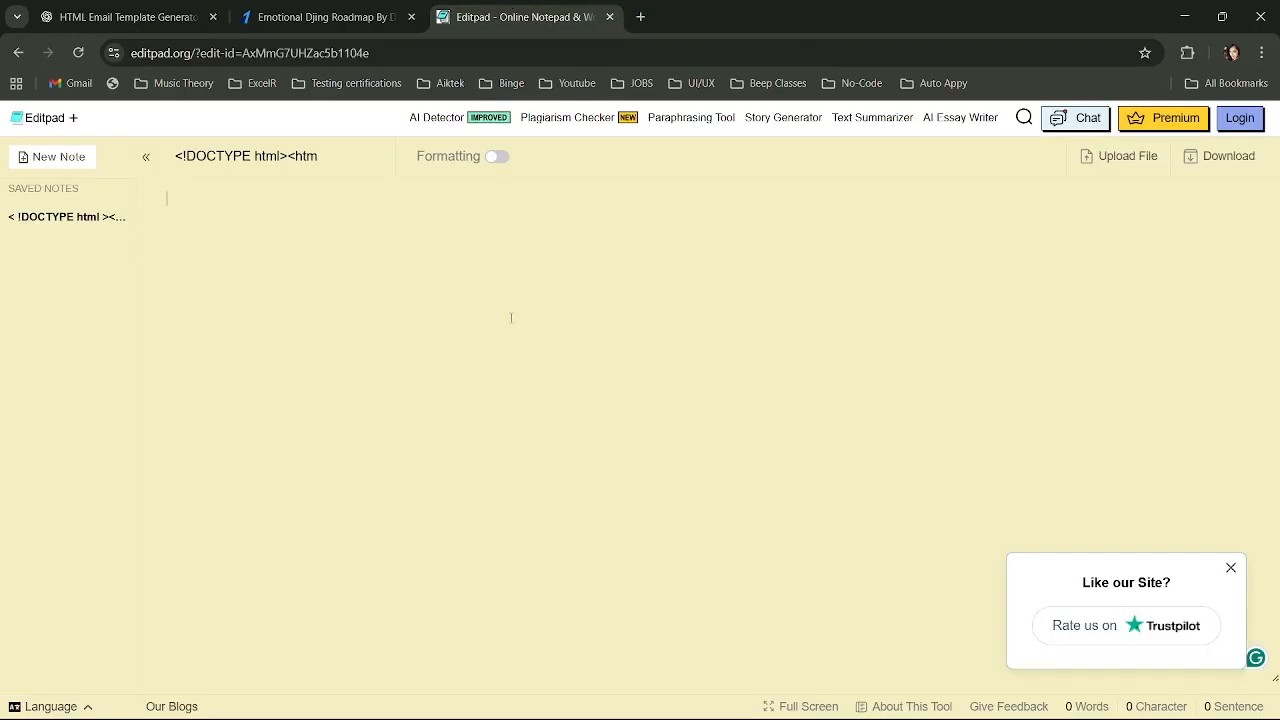
Paste the copied order confirmation template into the note and find the Details Table.
key(ctrl+v)
scroll(488, 455, up, 5)
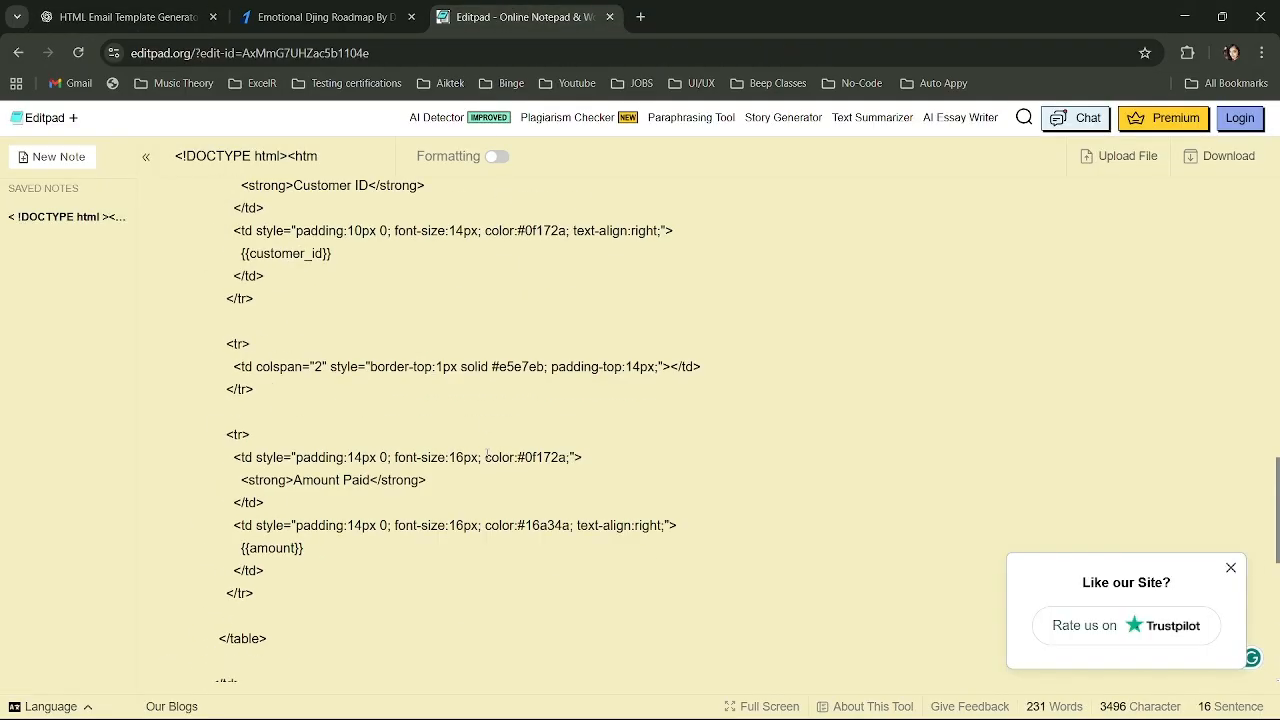
scroll(486, 453, up, 10)
scroll(487, 454, down, 2)
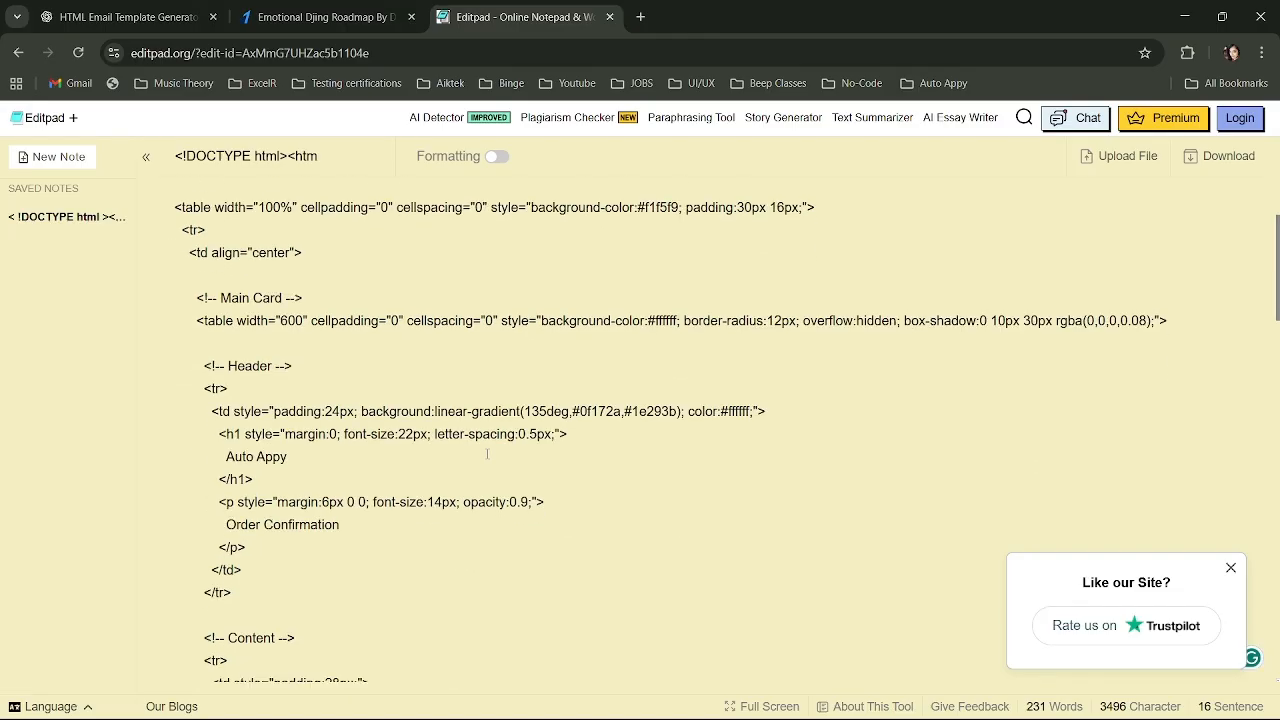
scroll(413, 427, down, 3)
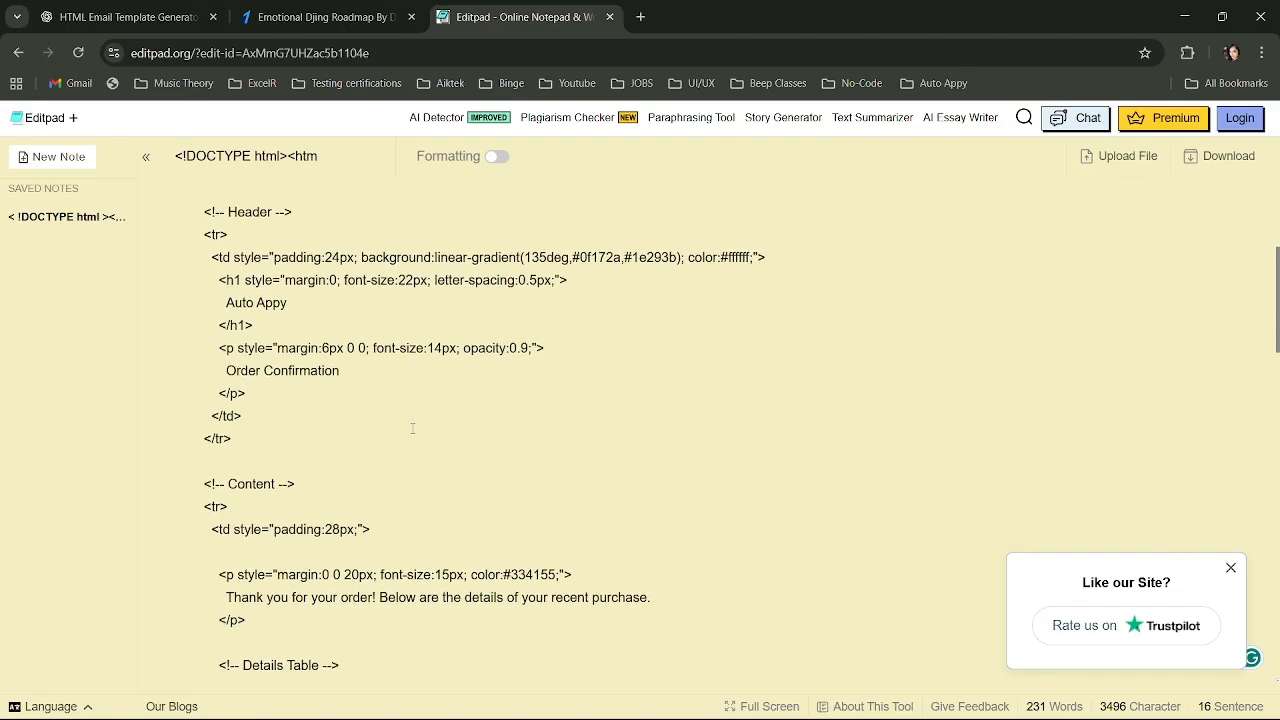
scroll(413, 428, down, 1)
scroll(413, 427, down, 2)
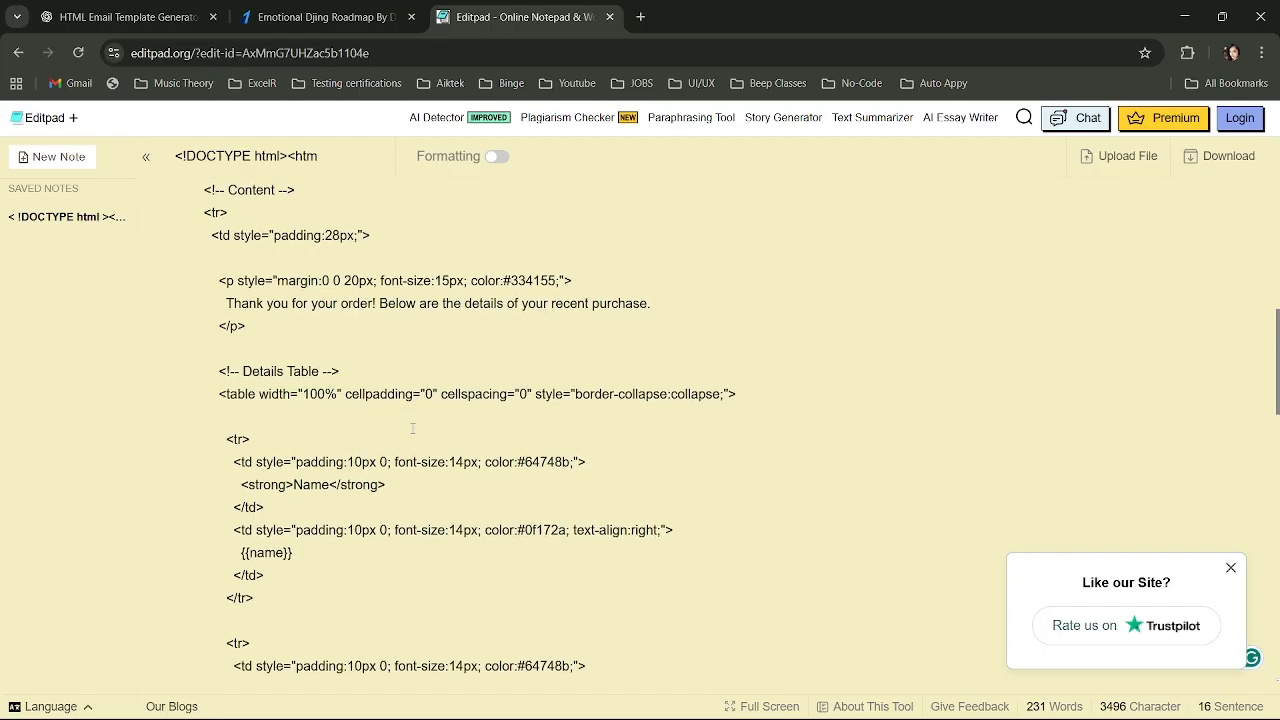
scroll(413, 427, down, 1)
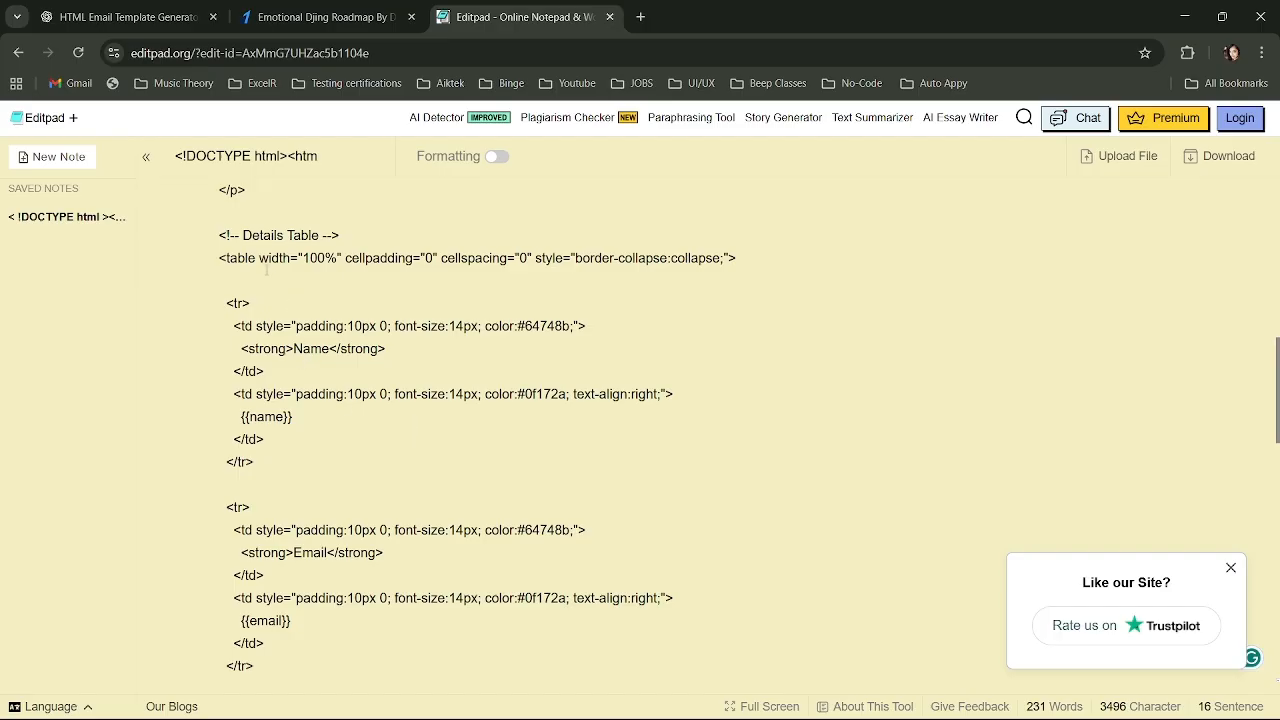
scroll(267, 270, up, 1)
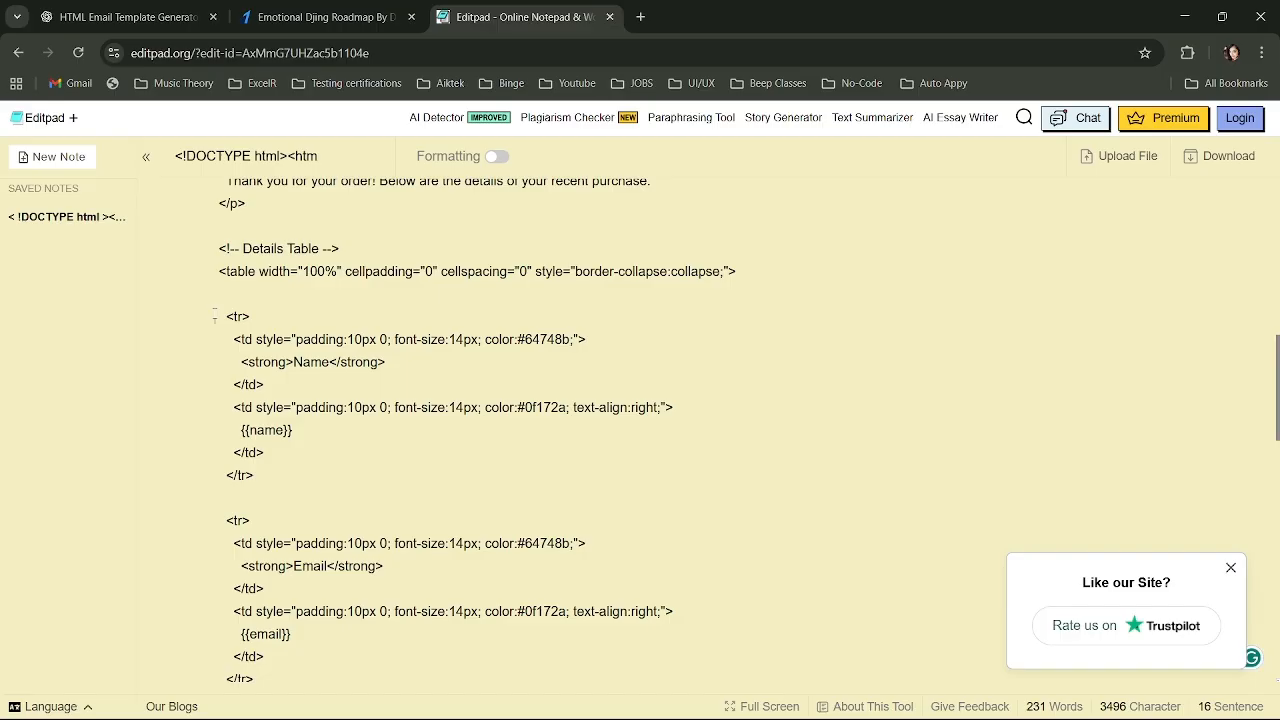
Delete the Name row and its leftover blank lines so Email leads the table.
drag(214, 318, 314, 471)
key(BackSpace)
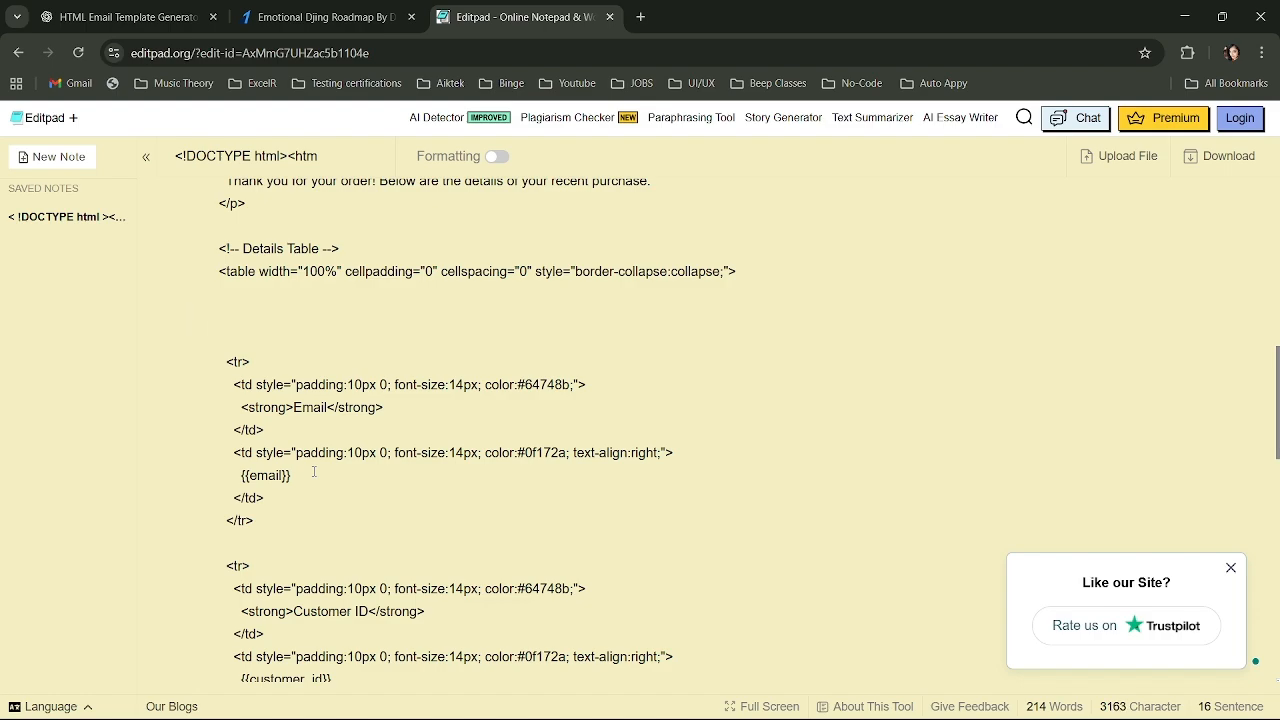
key(BackSpace)
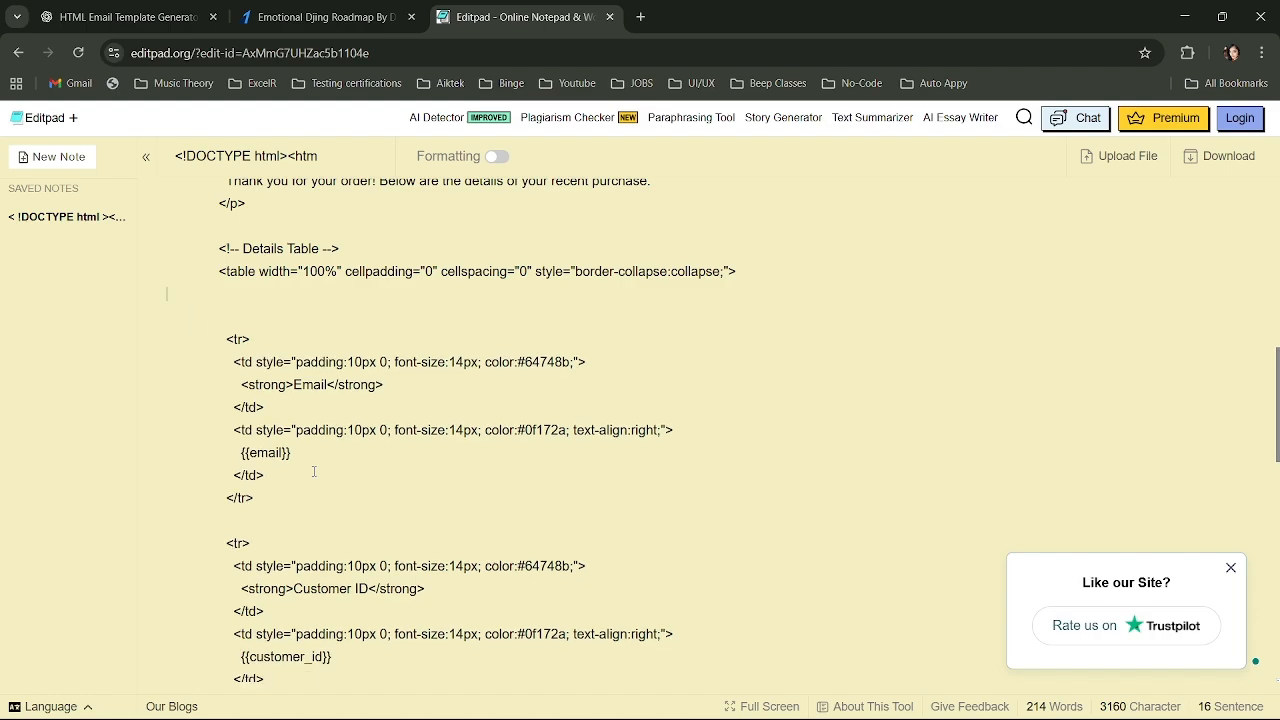
key(BackSpace)
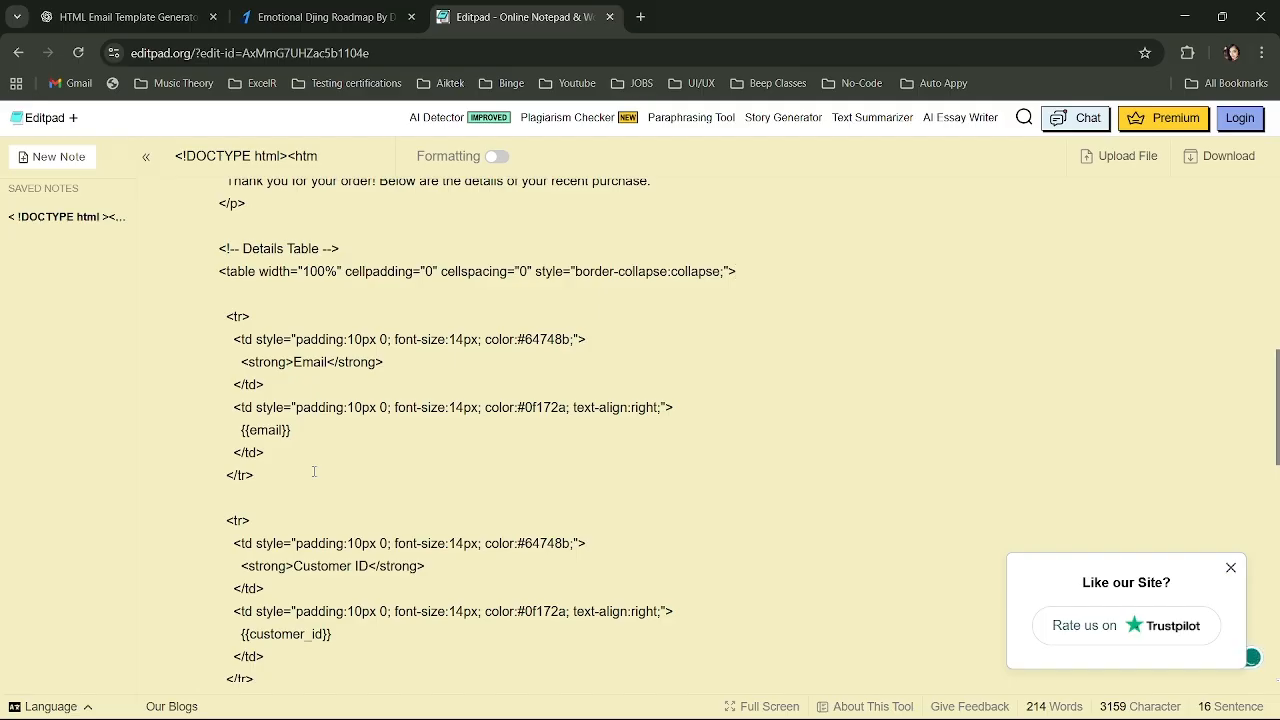
Replace {{email}} with Auto Appy's Data.object.billing_details.email variable.
drag(301, 432, 232, 432)
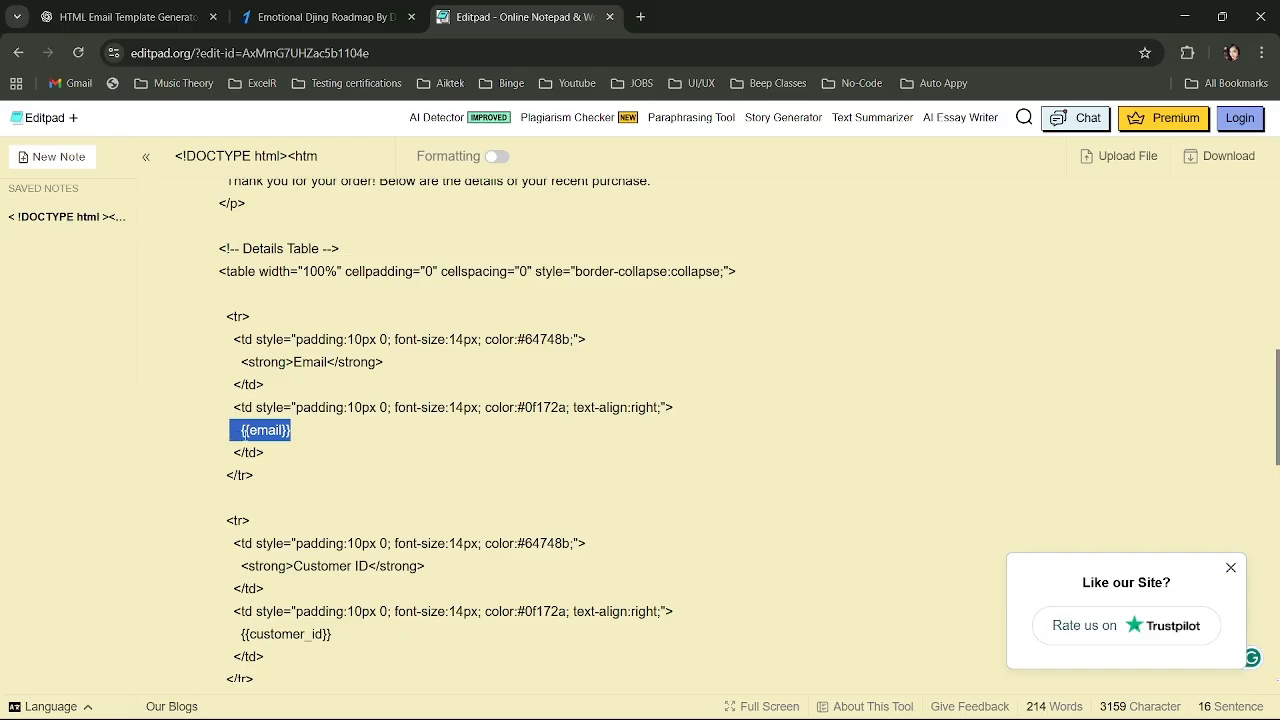
click(245, 433)
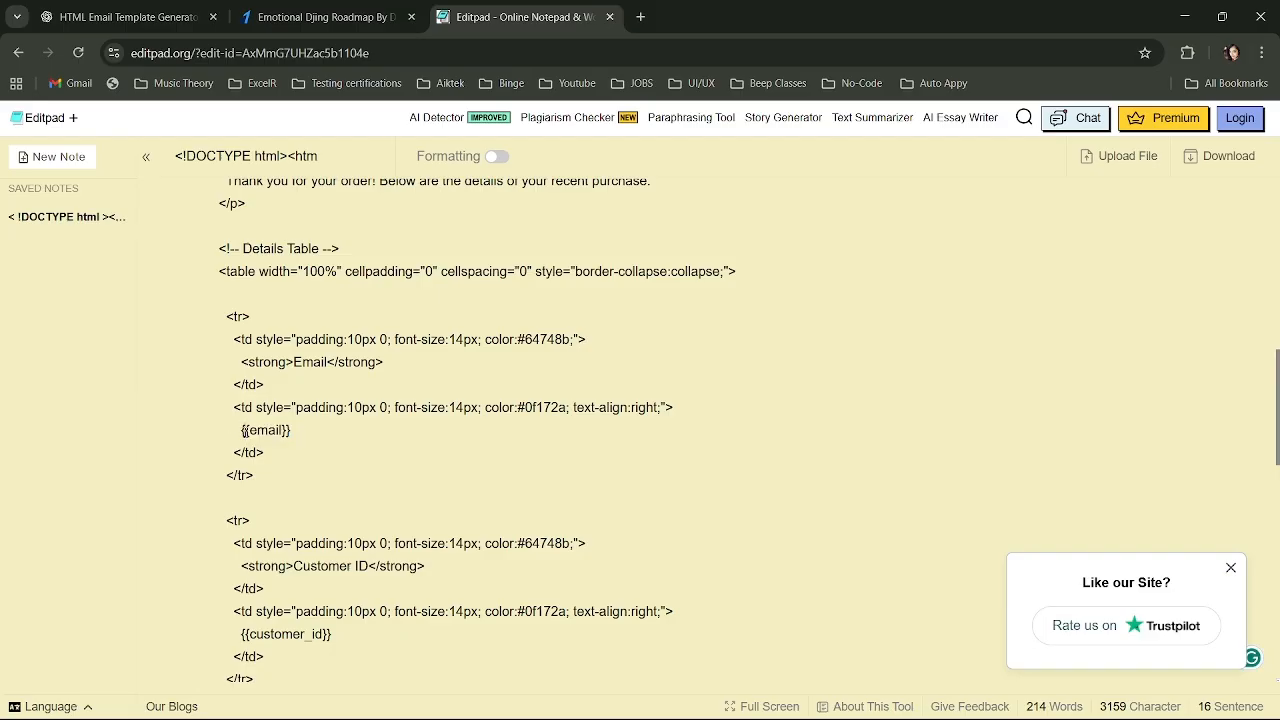
mouse_move(245, 433)
mouse_down()
mouse_move(281, 433)
mouse_move(240, 432)
mouse_up()
click(281, 433)
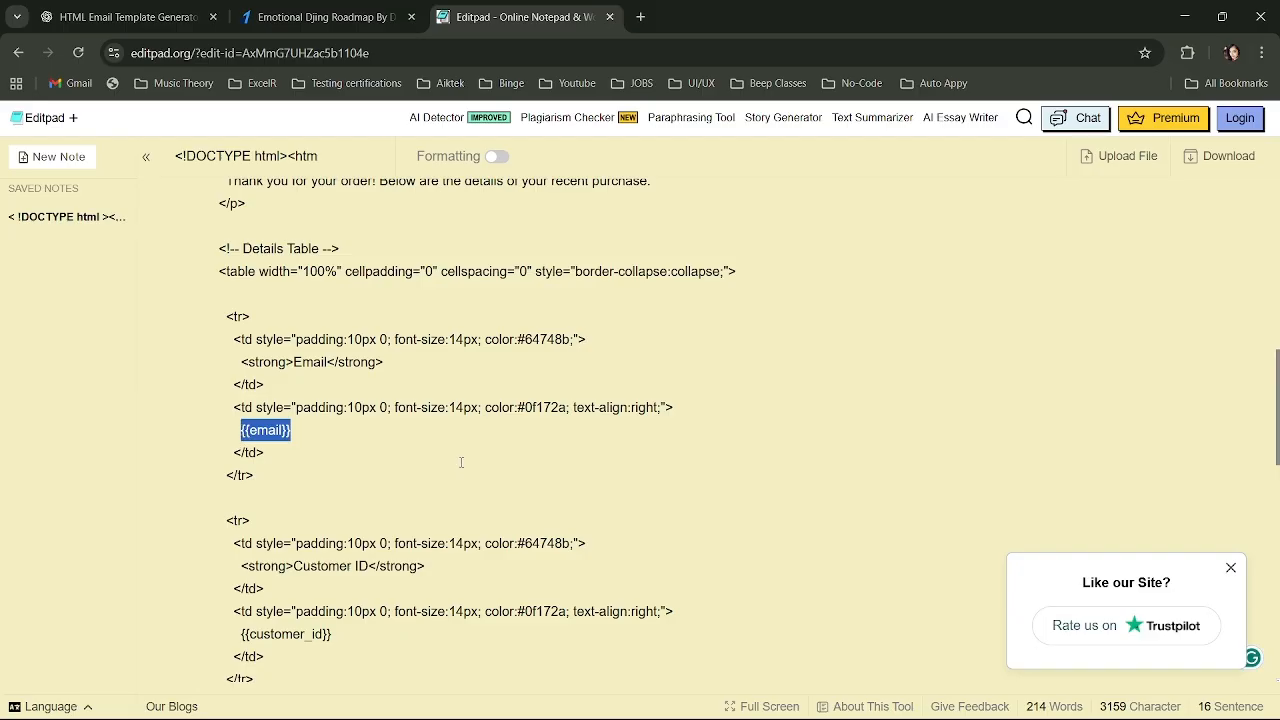
key(alt+Tab)
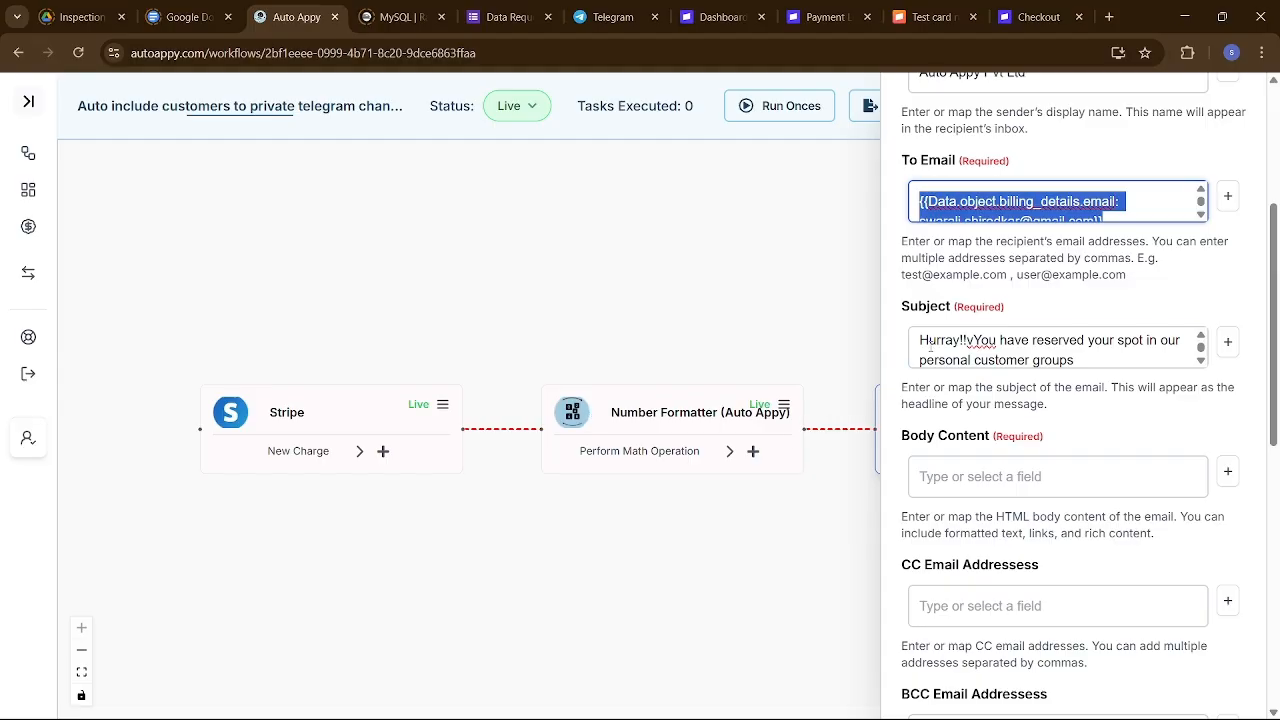
key(alt+Tab)
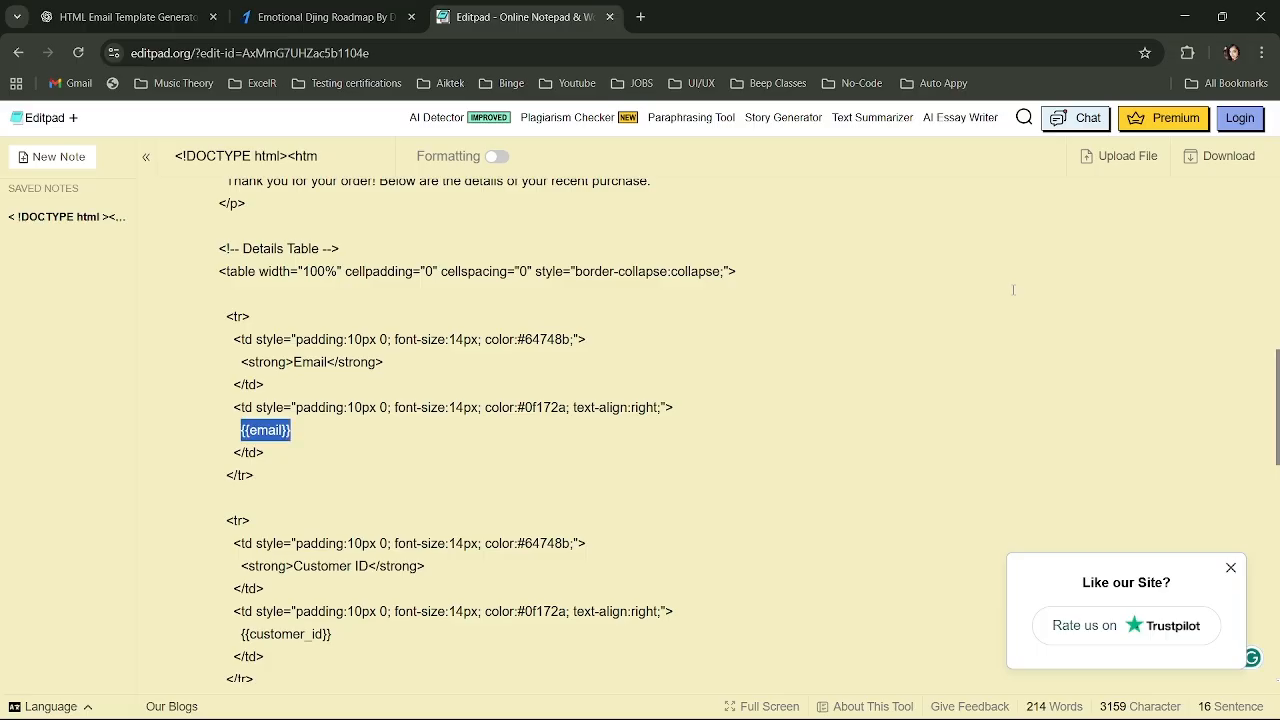
key(ctrl+v)
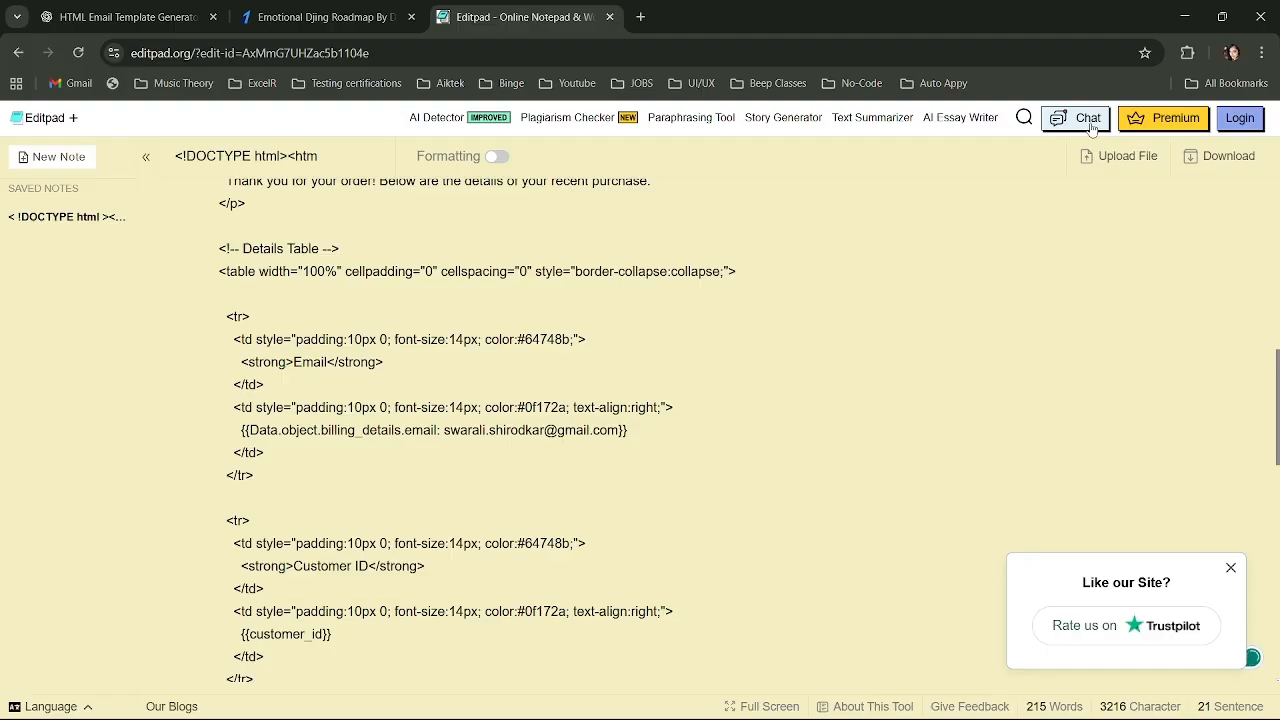
Select the {{customer_id}} placeholder and go back to Auto Appy.
scroll(826, 409, down, 3)
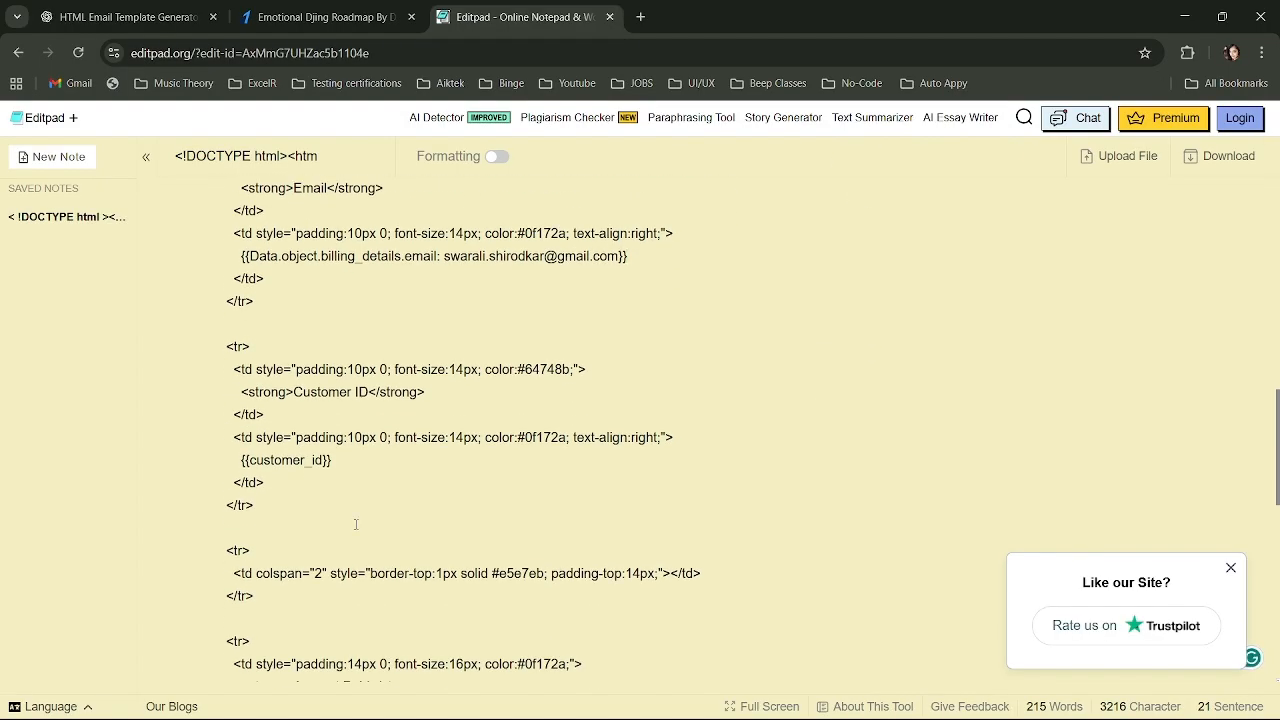
drag(240, 463, 338, 464)
key(alt+Tab)
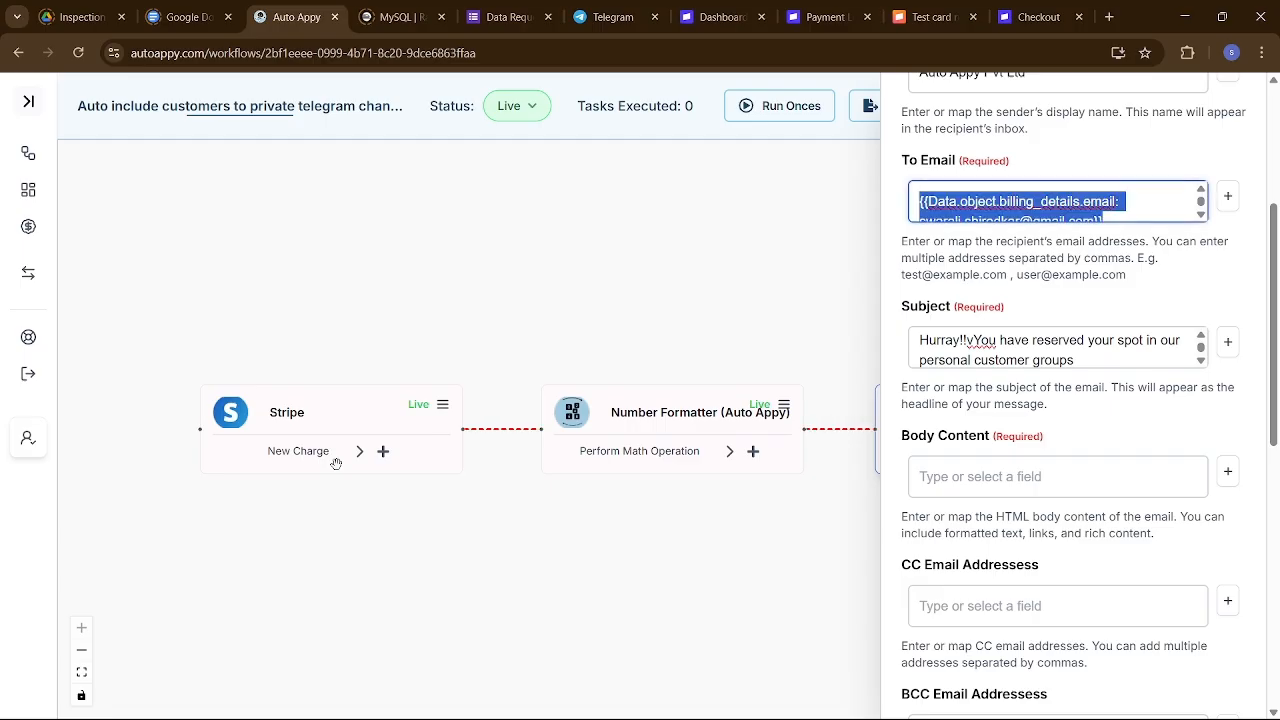
Insert Stripe's Data.object.customer field into Body Content and select its token.
click(1227, 472)
click(988, 399)
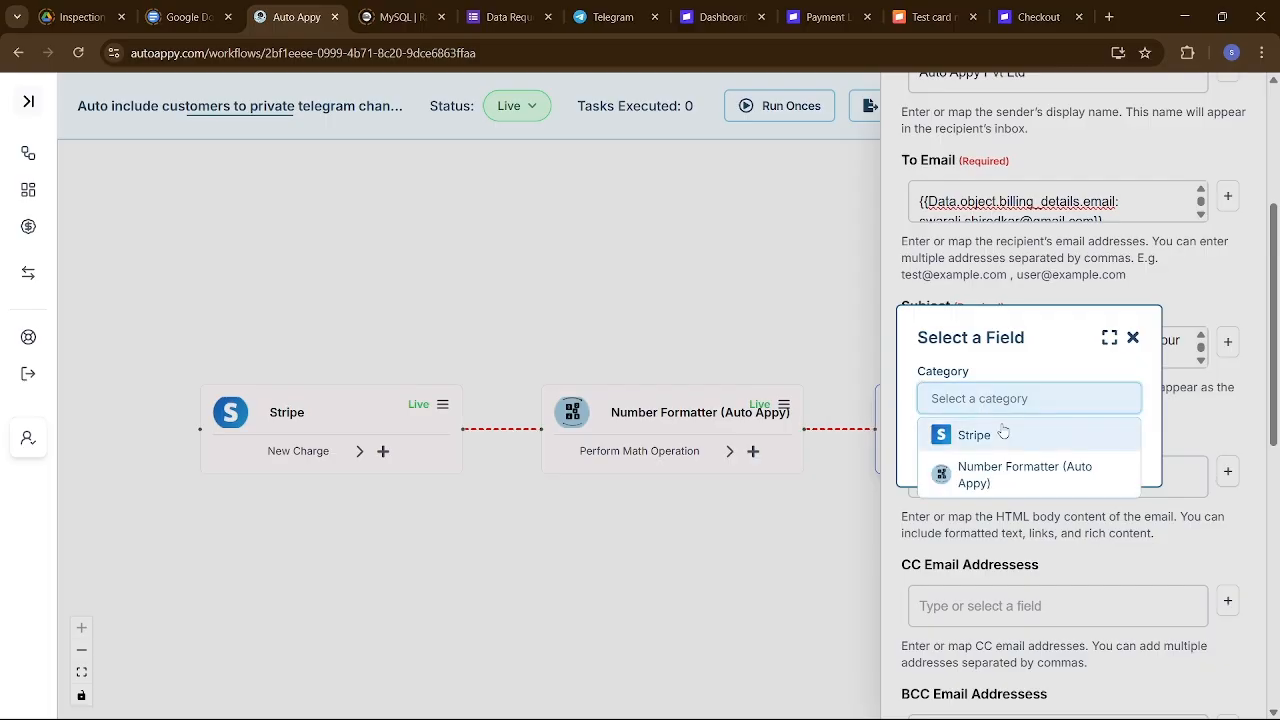
click(1005, 435)
click(1012, 436)
text(cus)
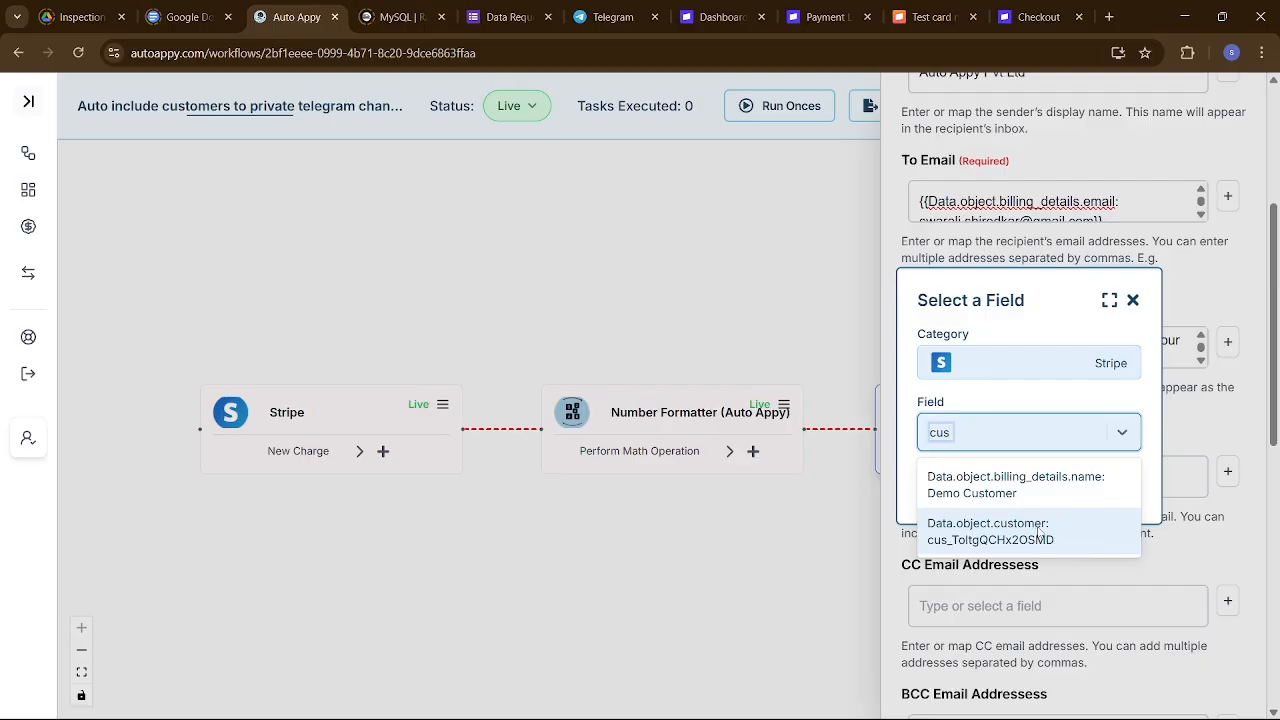
click(1038, 535)
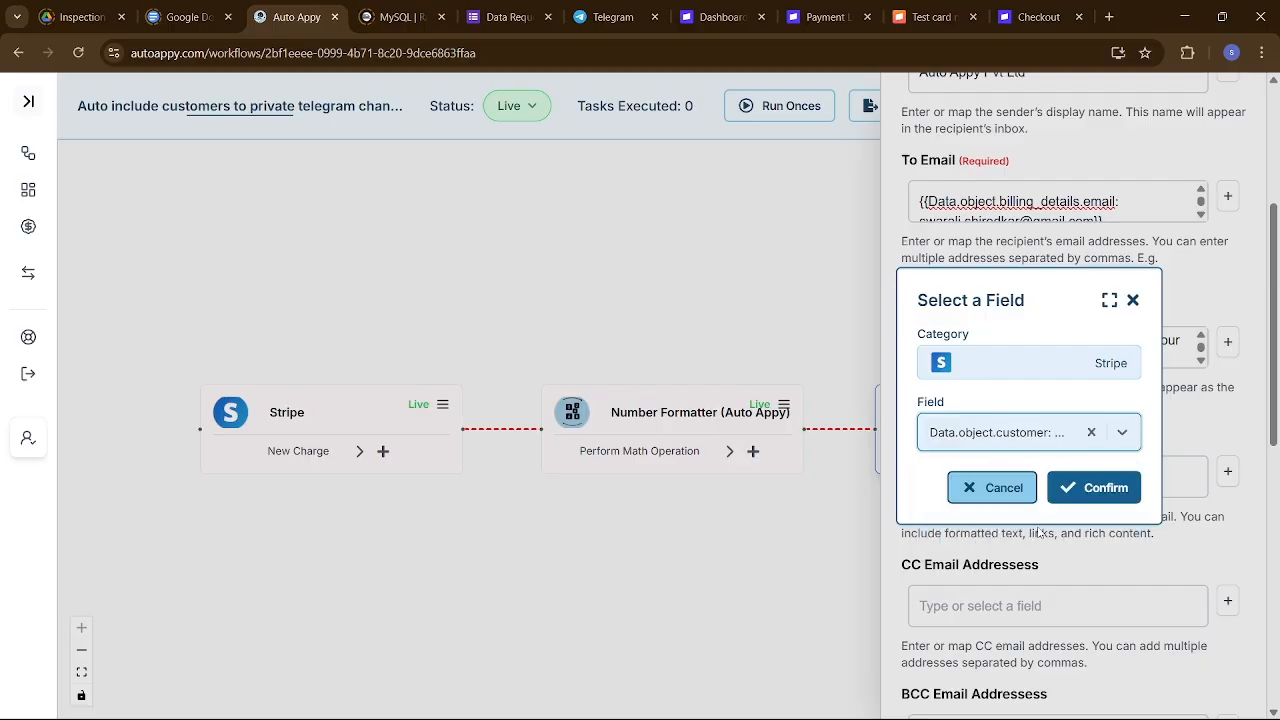
click(1103, 485)
click(1131, 483)
key(ctrl+a)
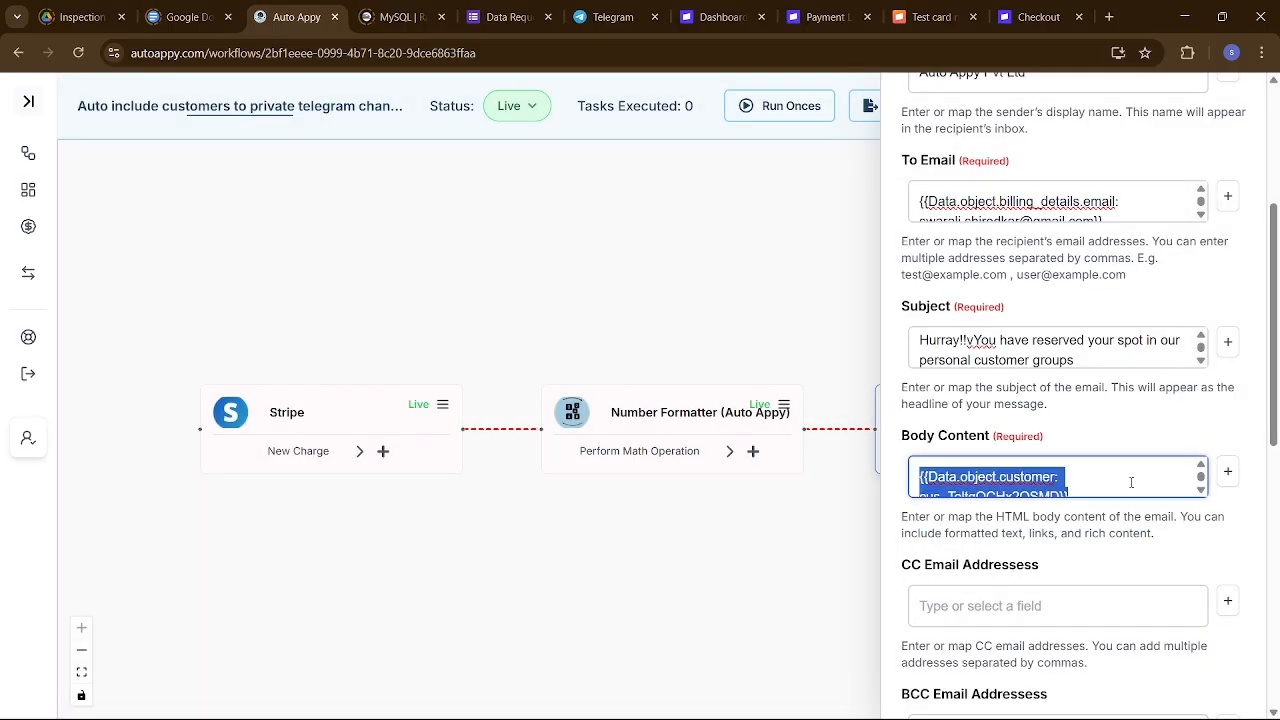
Paste the customer token over {{customer_id}} and select the {{amount}} placeholder.
key(alt+Tab)
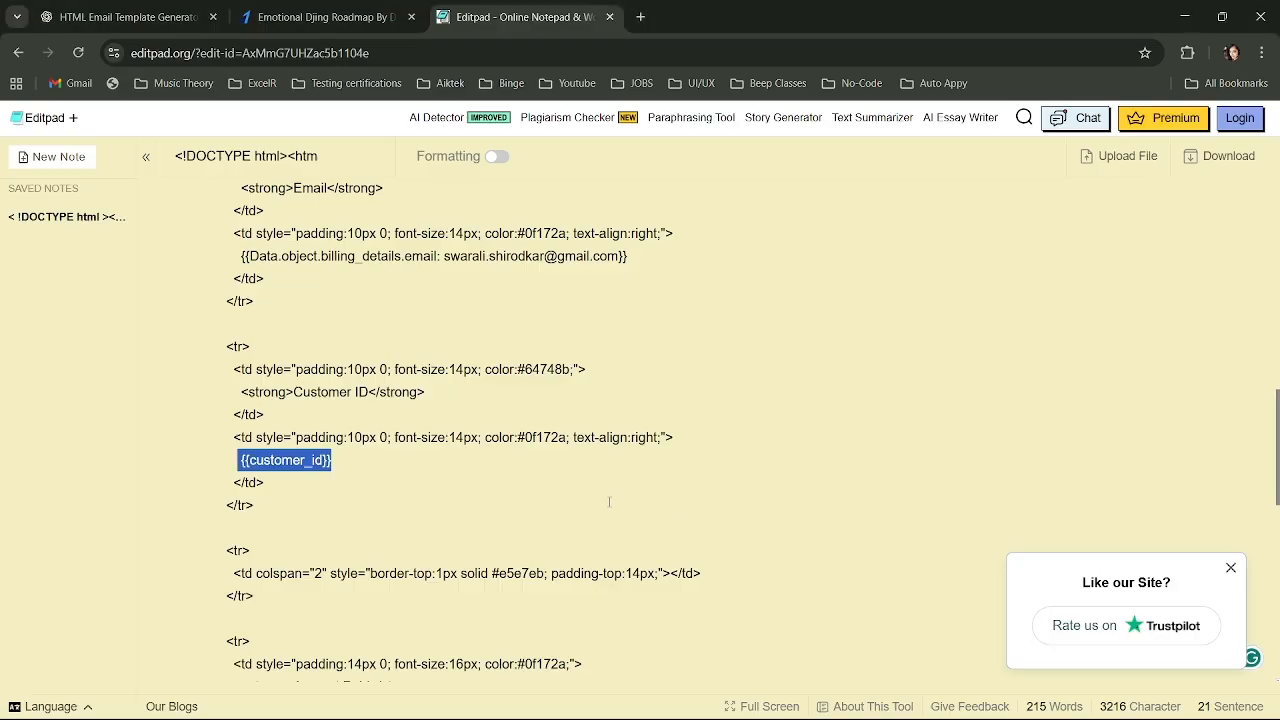
text({{Data.object.customer: cus_ToltgQCHx2OSMD}})
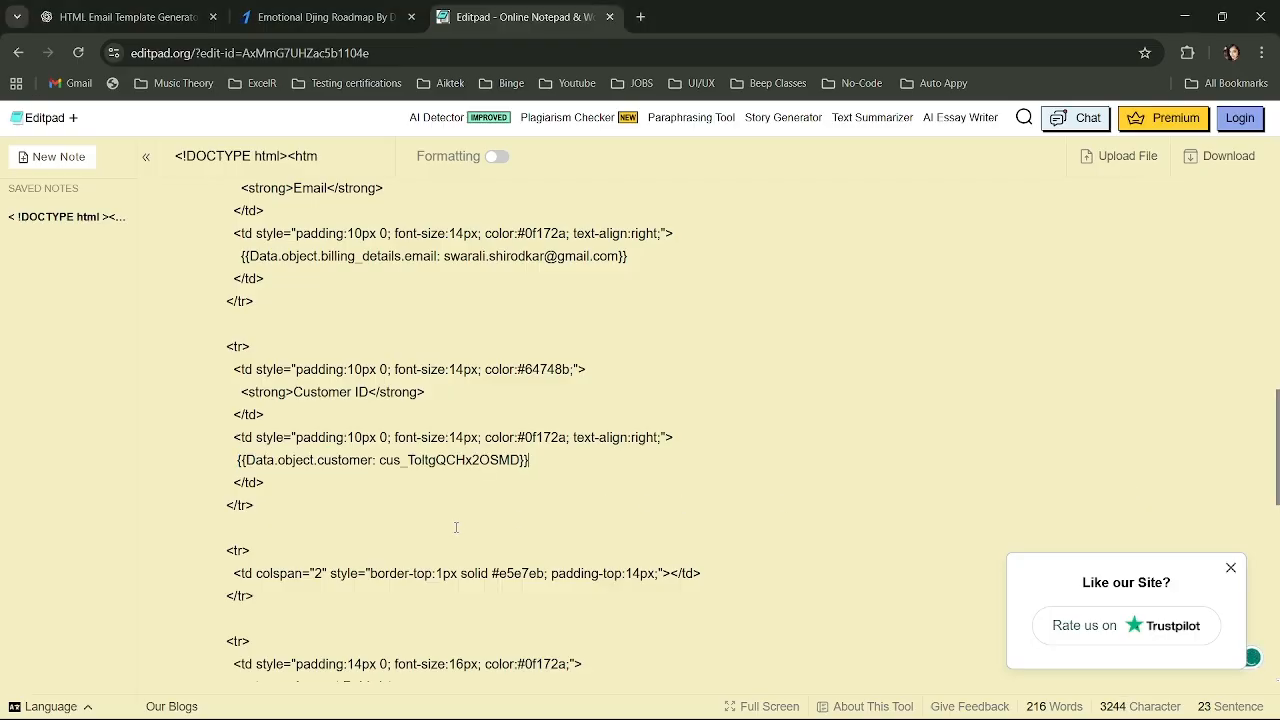
scroll(498, 527, down, 2)
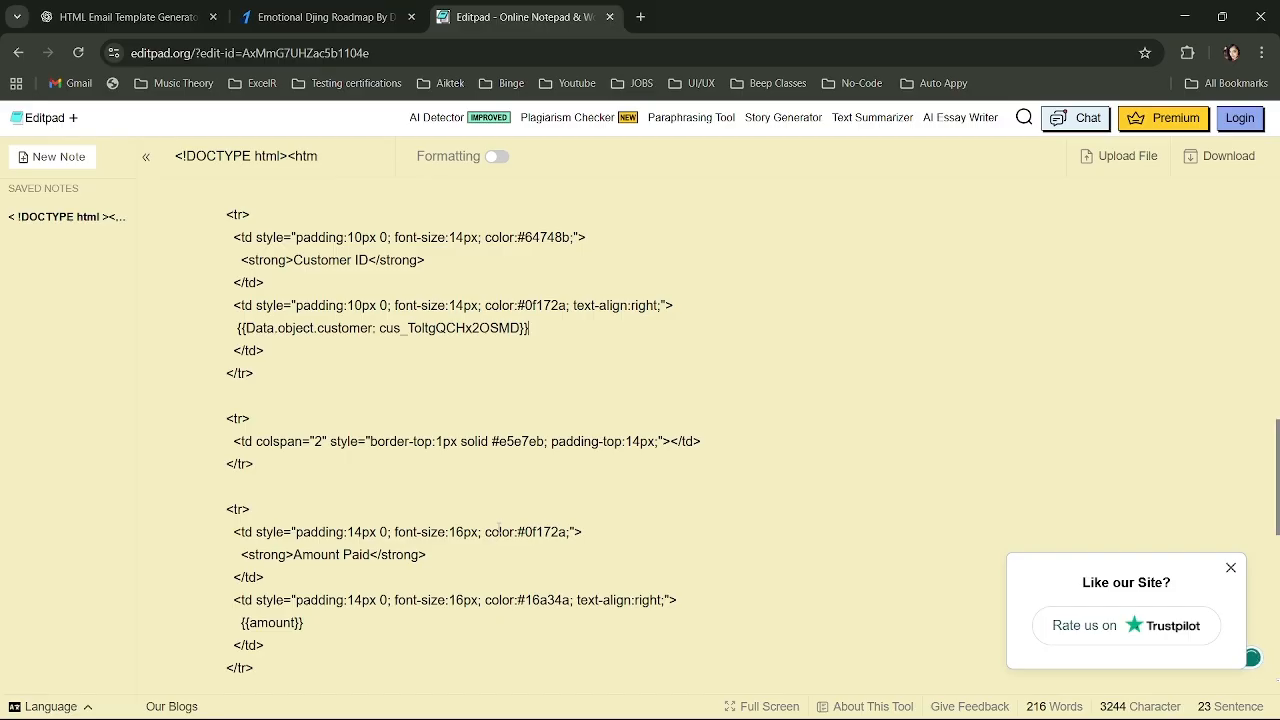
scroll(498, 528, down, 2)
drag(325, 463, 237, 465)
Insert Number Formatter's Result: 499 into the cleared Body Content and select the token.
key(alt+Tab)
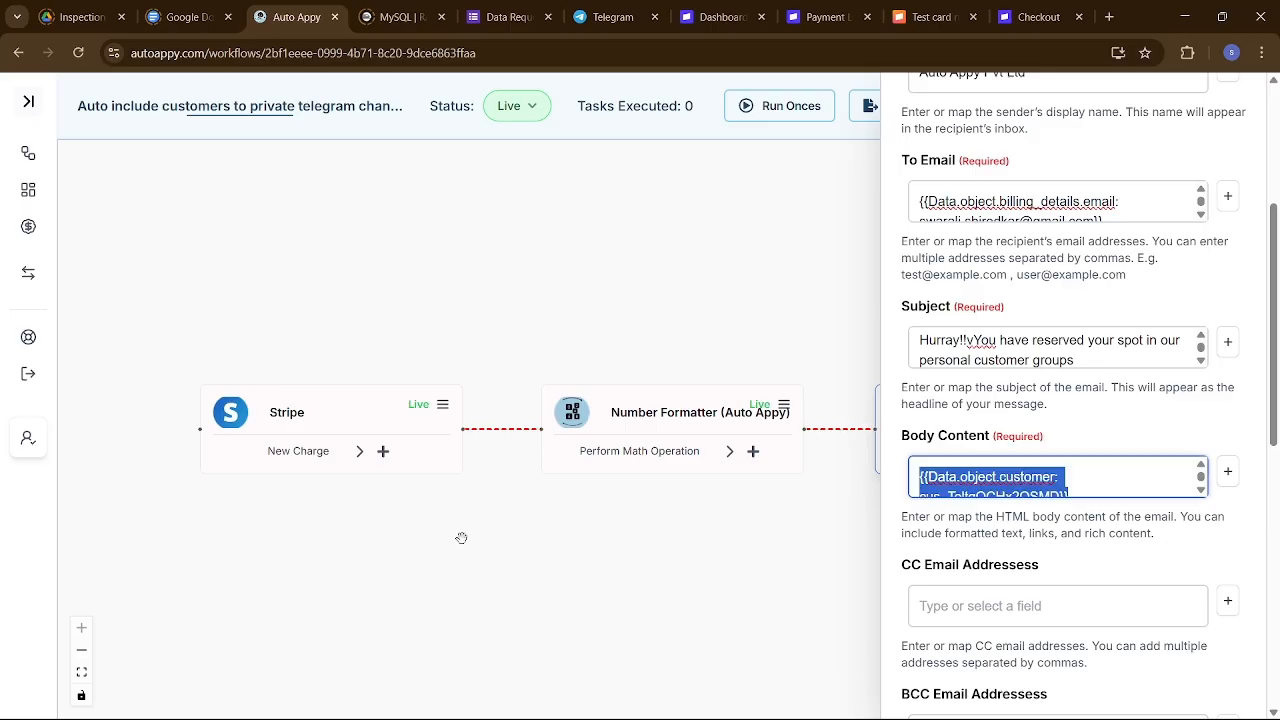
key(BackSpace)
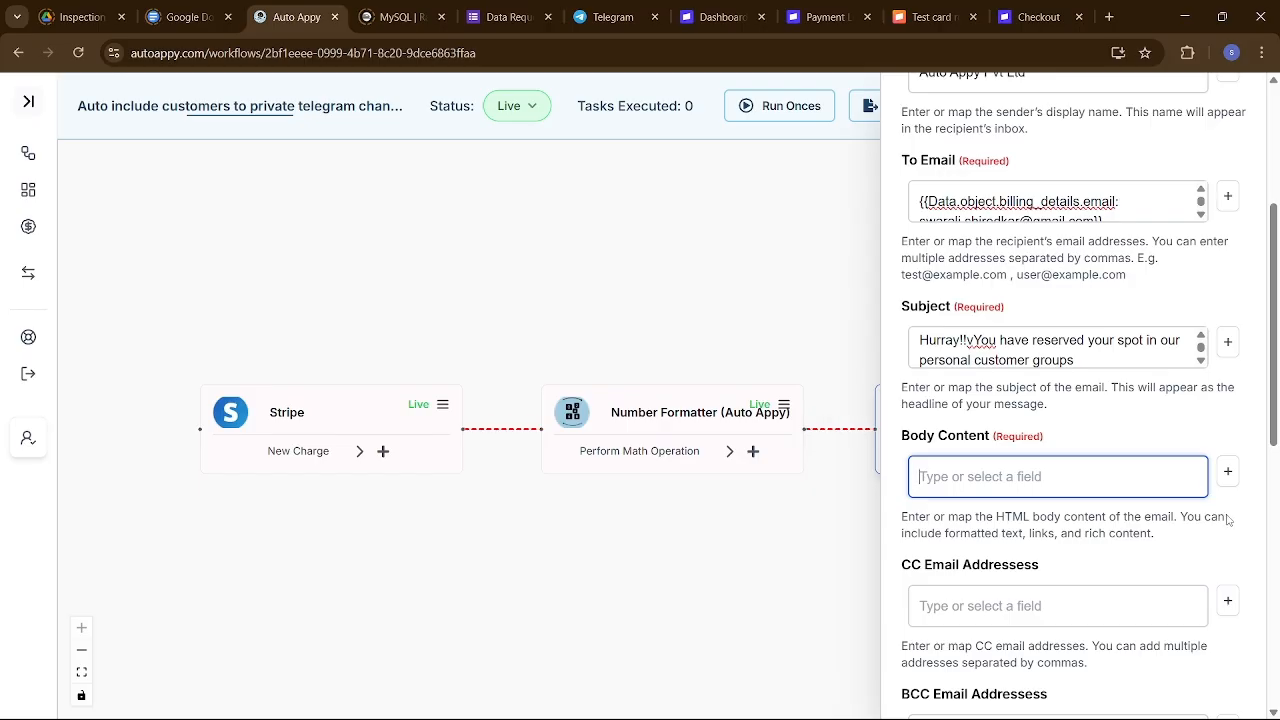
click(1228, 471)
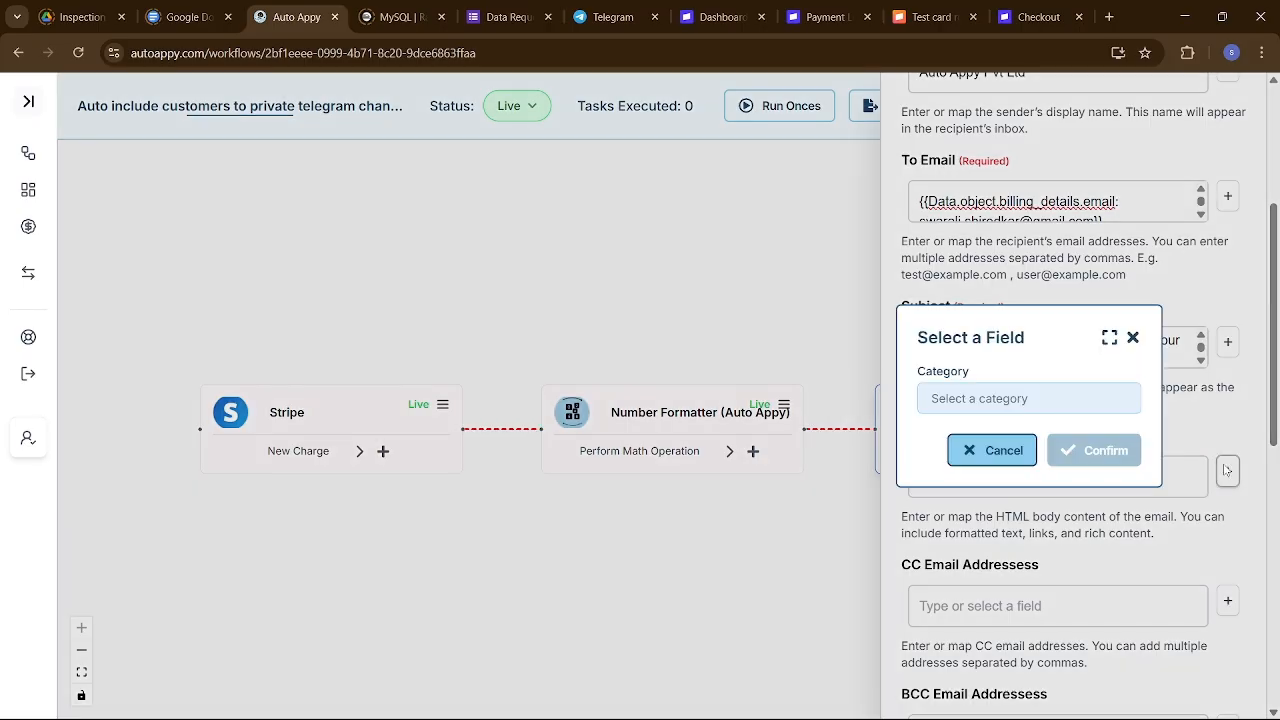
click(1076, 394)
click(972, 460)
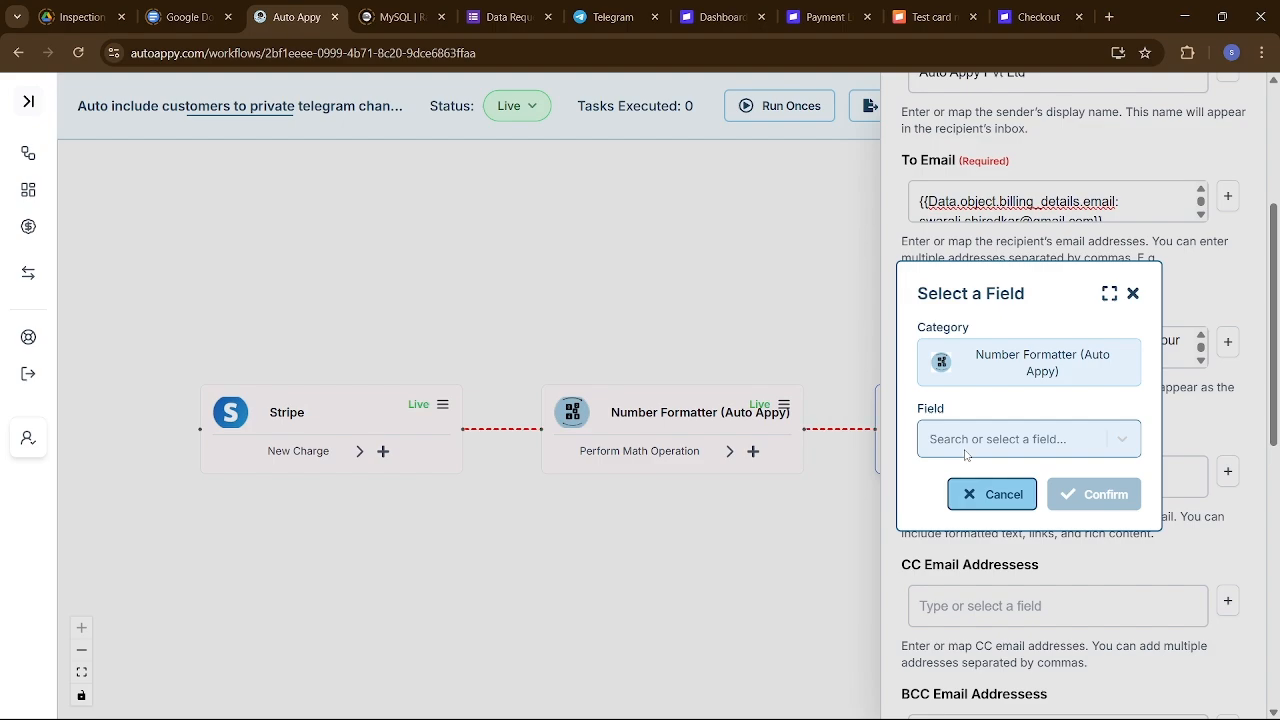
click(968, 448)
click(970, 488)
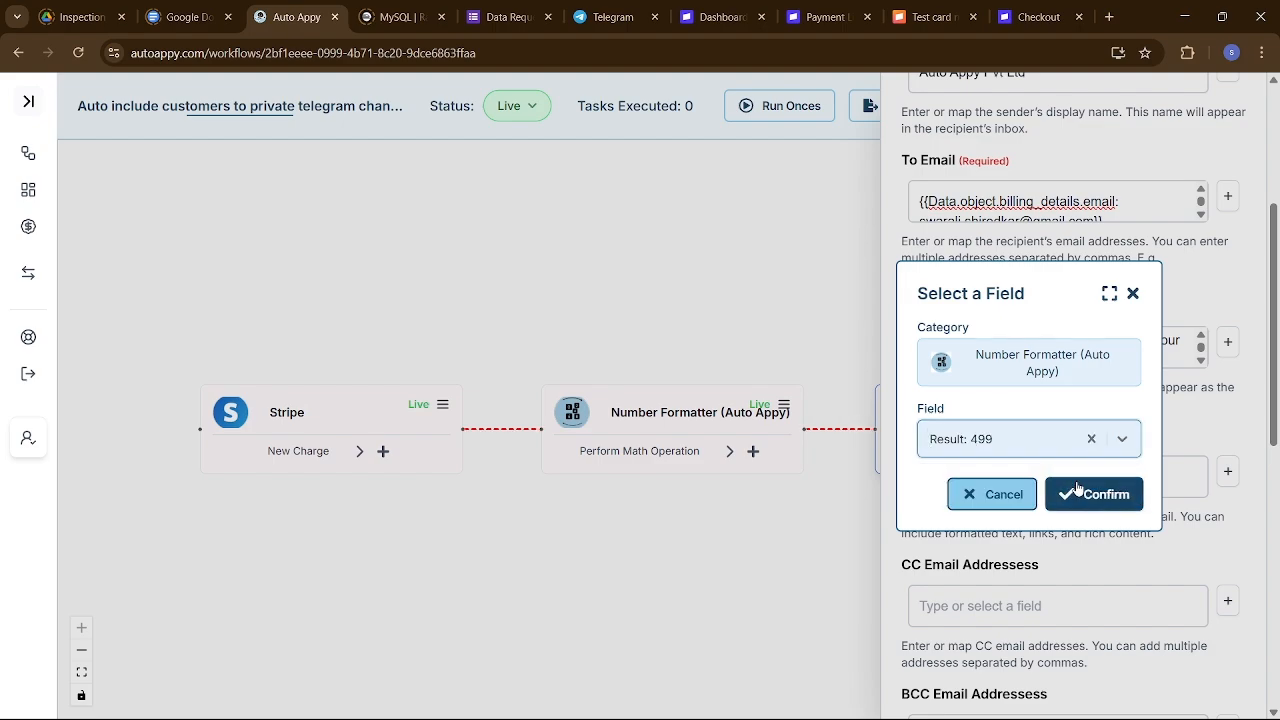
click(1077, 484)
click(1077, 482)
key(ctrl+a)
key(ctrl+c)
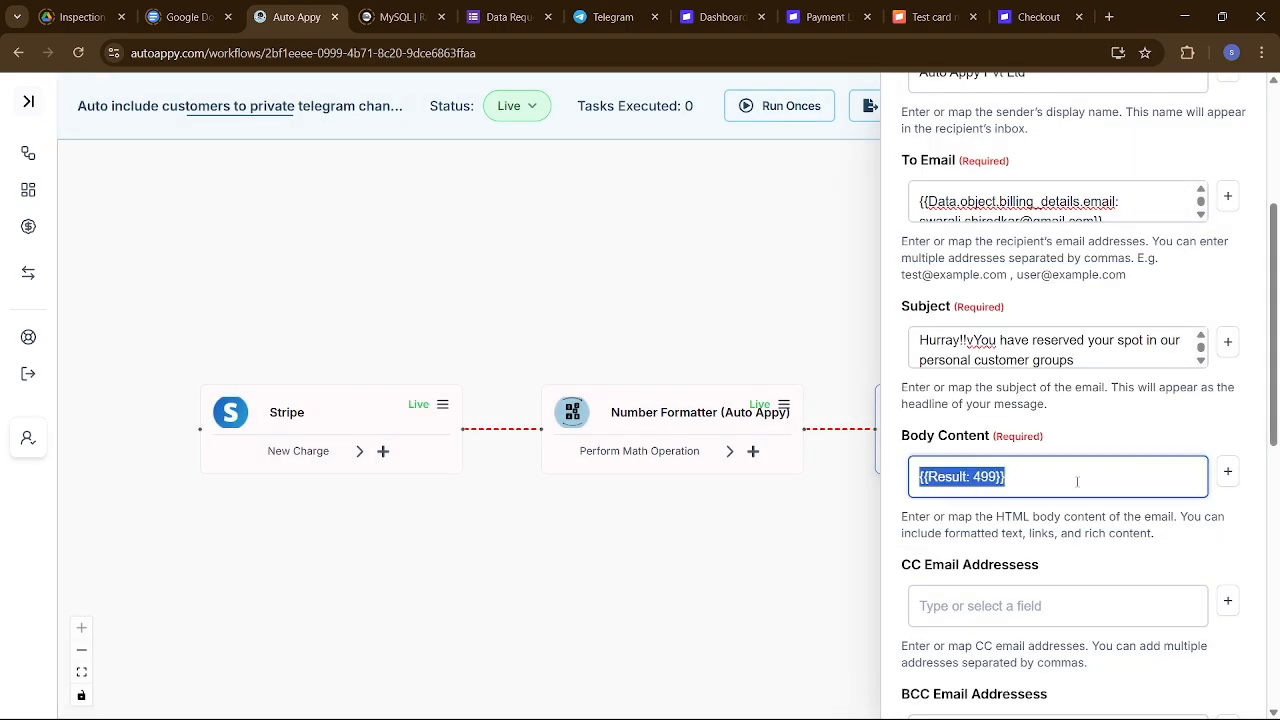
Paste {{Result: 499}} over the {{amount}} placeholder in the template.
key(alt+Tab)
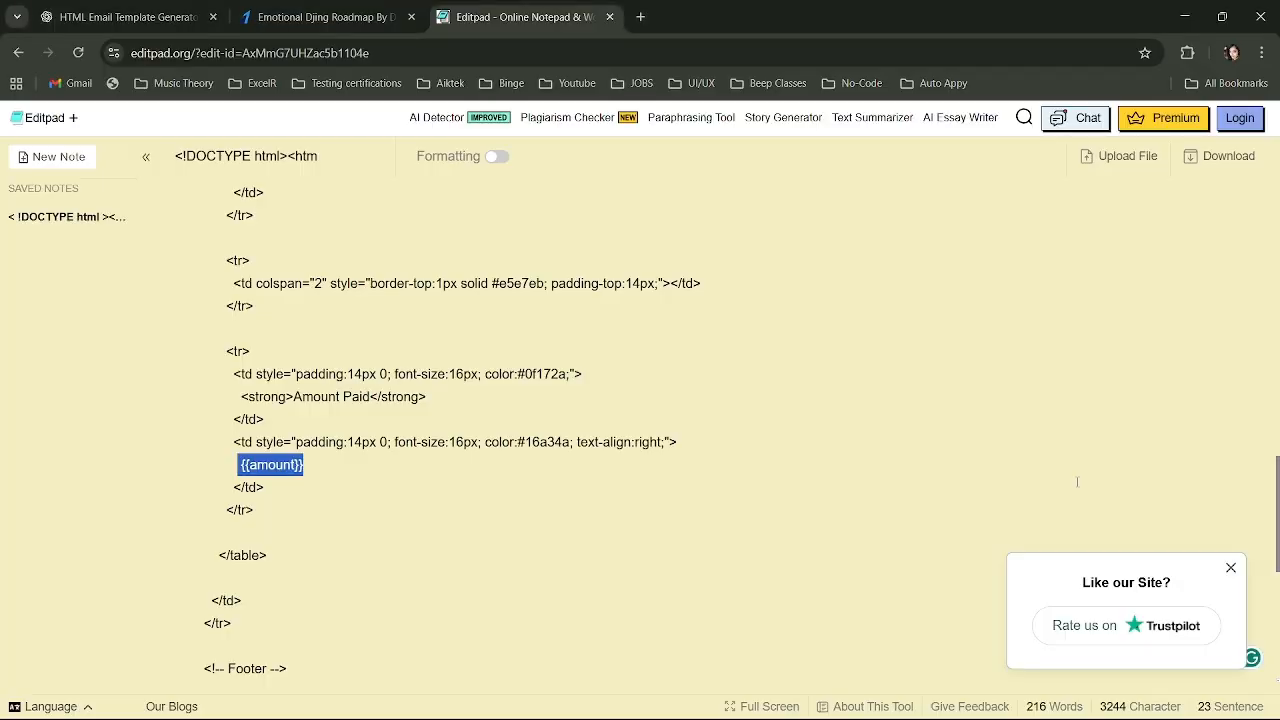
key(ctrl+v)
scroll(843, 328, up, 3)
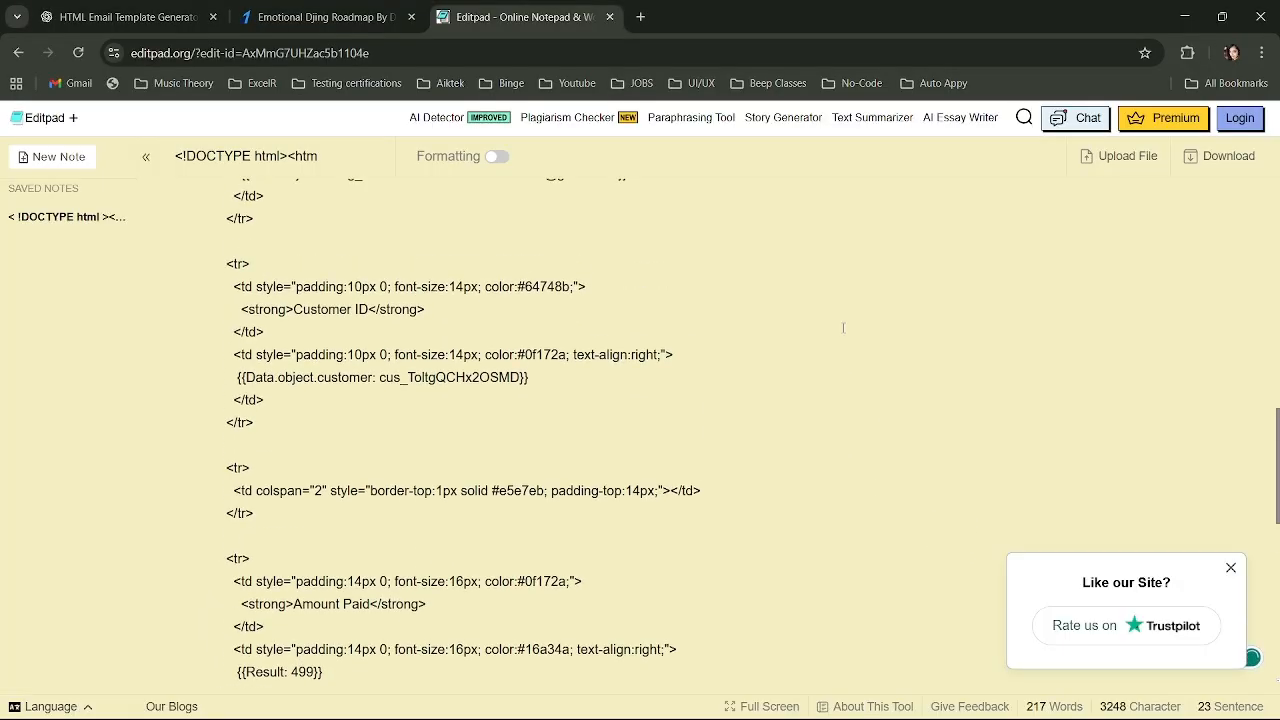
Review the finished HTML template, select all of it, and switch back to Auto Appy.
scroll(843, 328, down, 5)
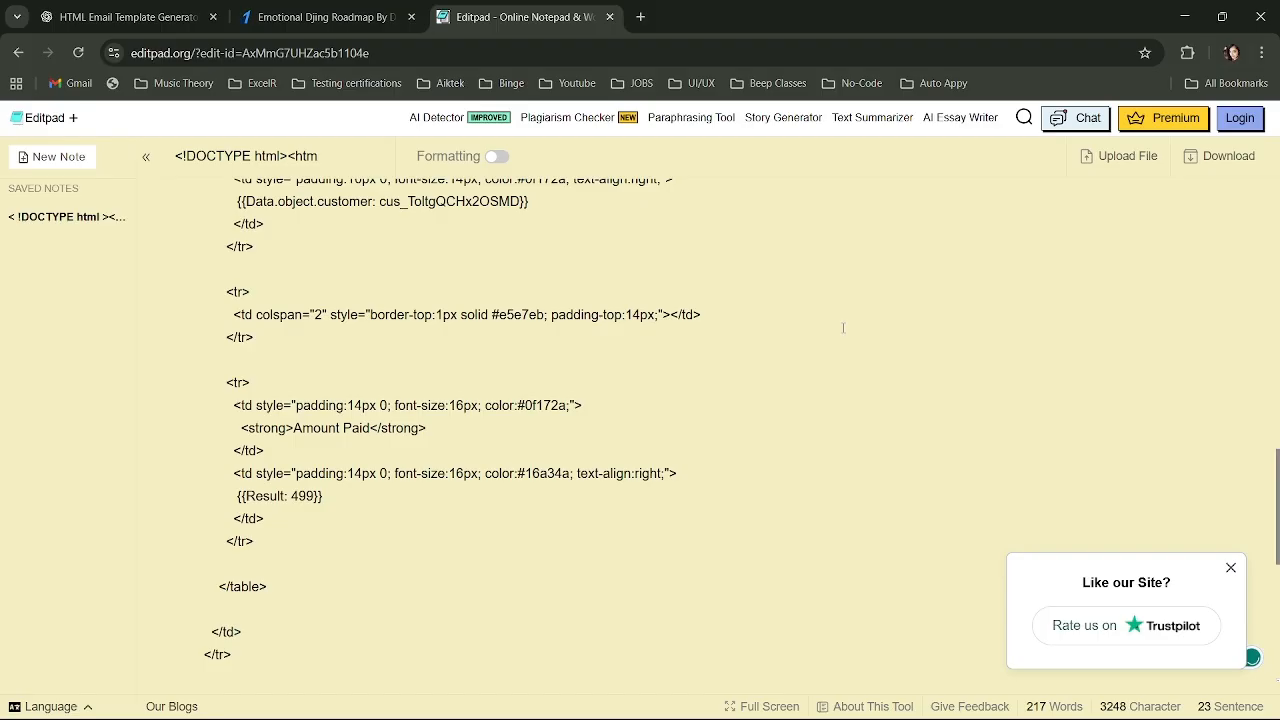
scroll(843, 328, down, 1)
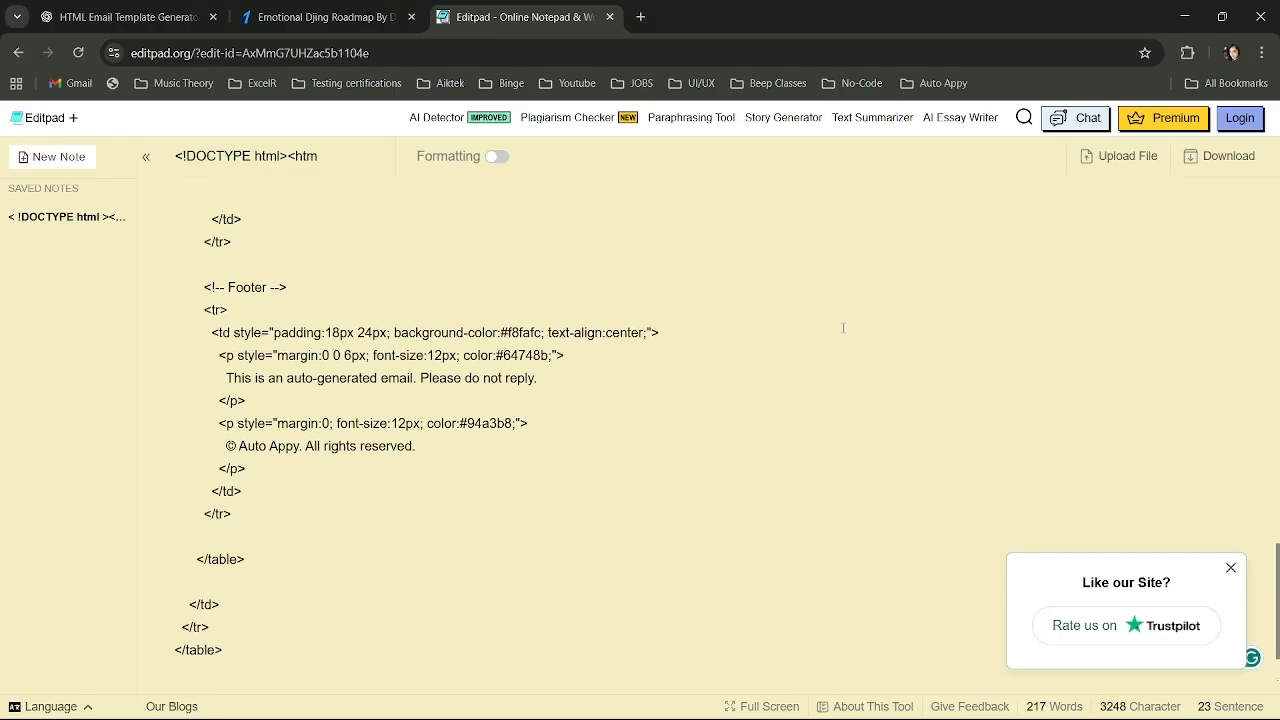
scroll(843, 328, up, 15)
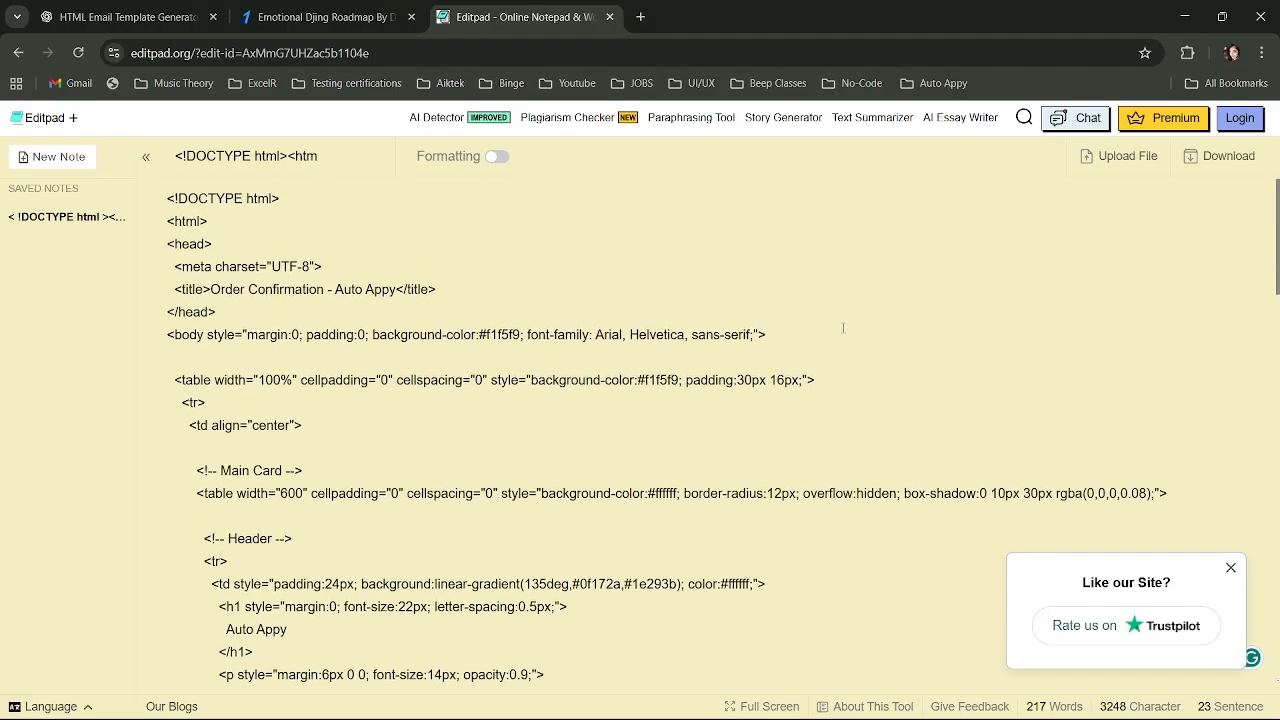
scroll(843, 328, down, 10)
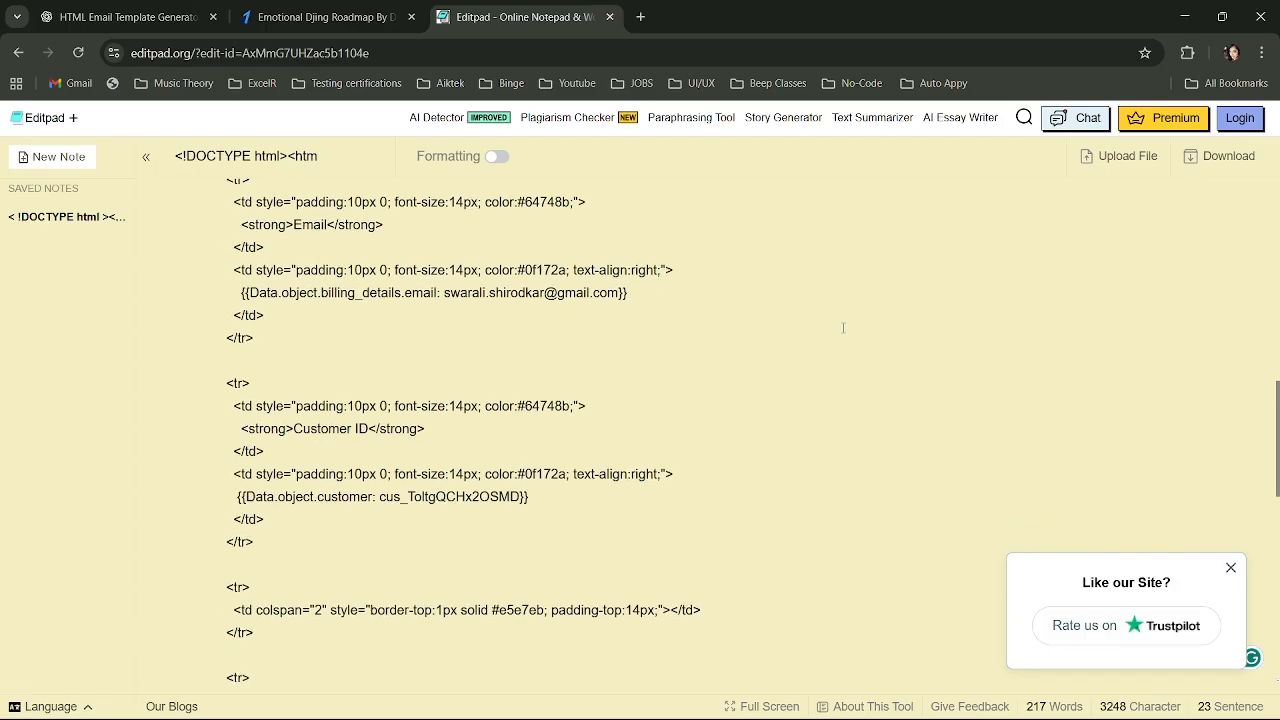
key(ctrl+a)
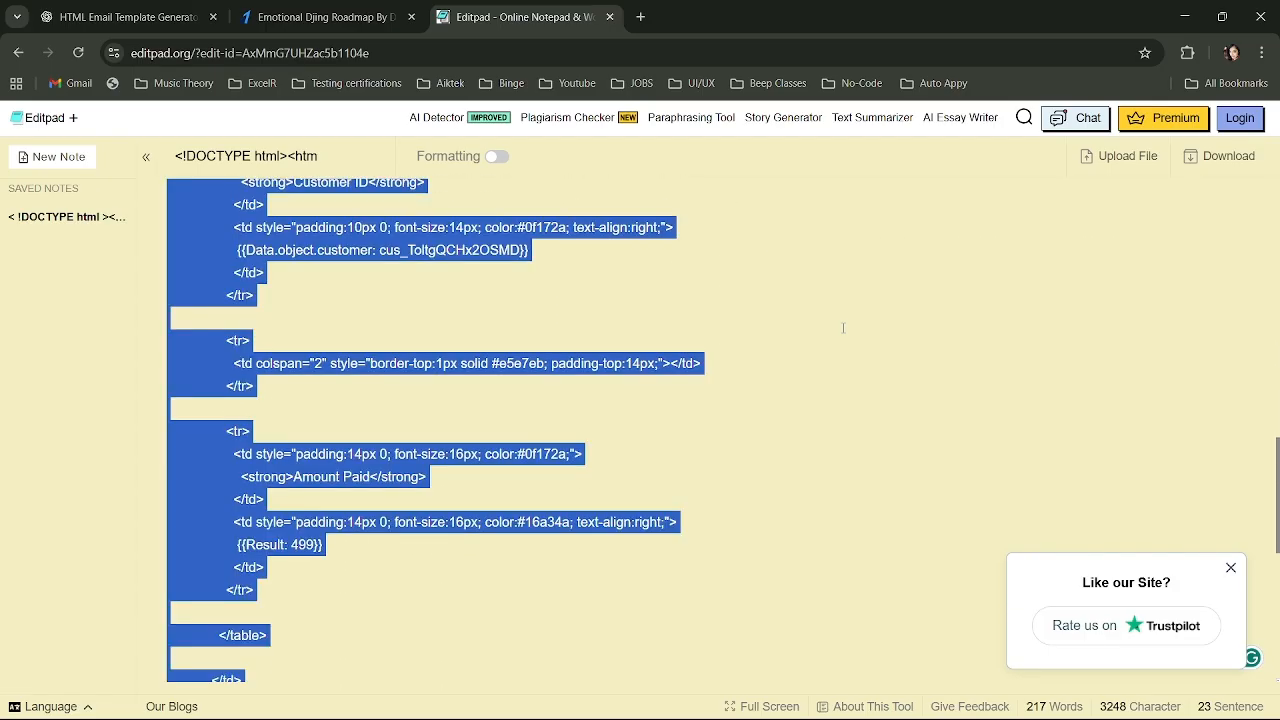
key(alt+Tab)
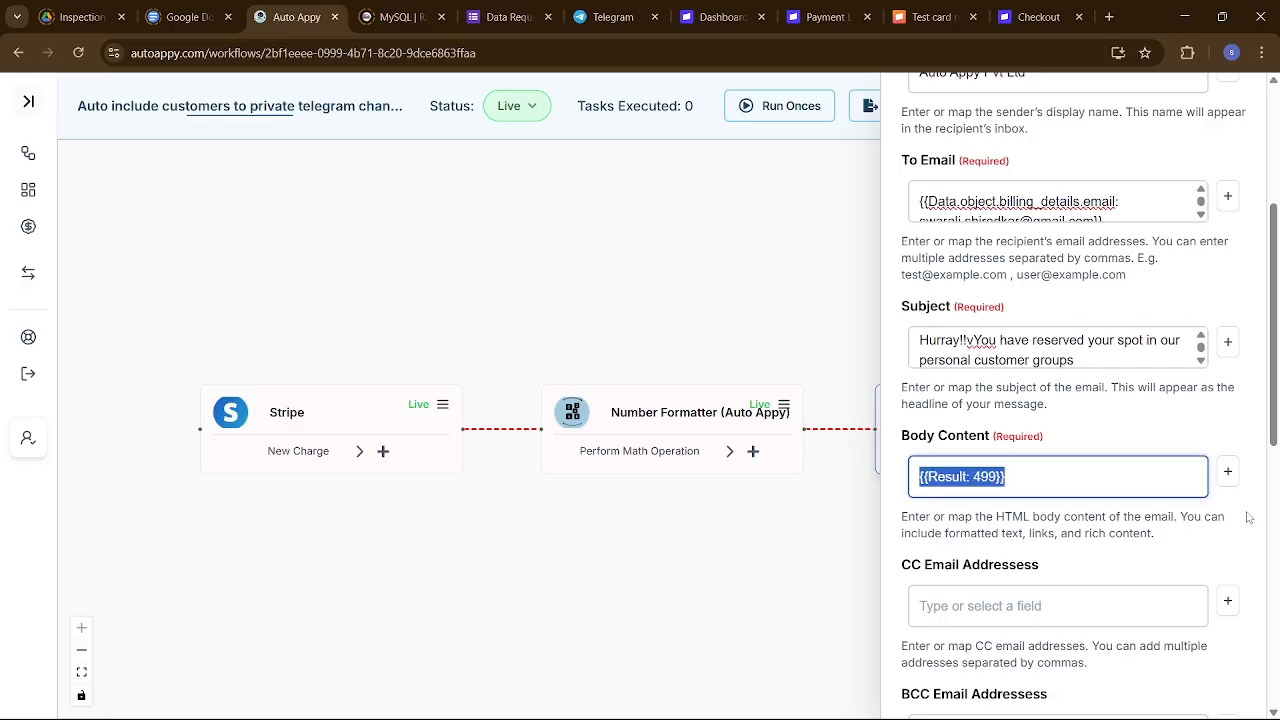
Replace the email Body Content with the pasted HTML template and look it over.
key(BackSpace)
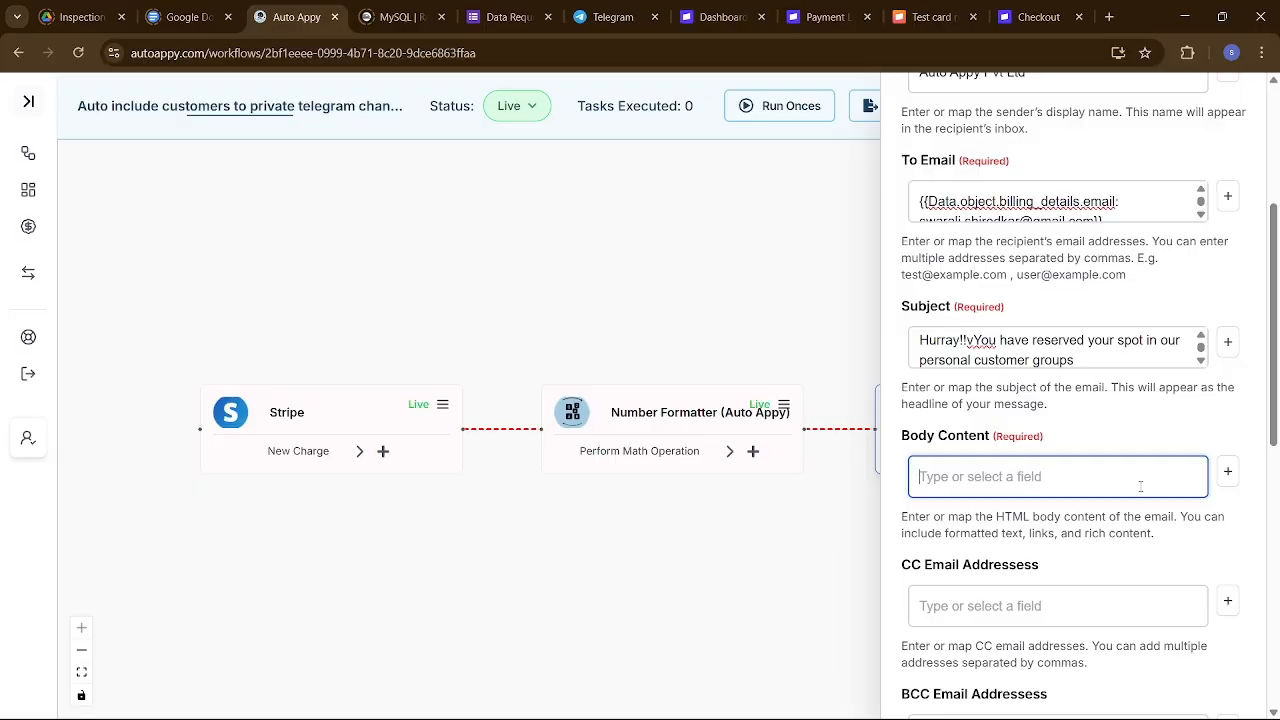
key(ctrl+v)
scroll(1191, 627, down, 4)
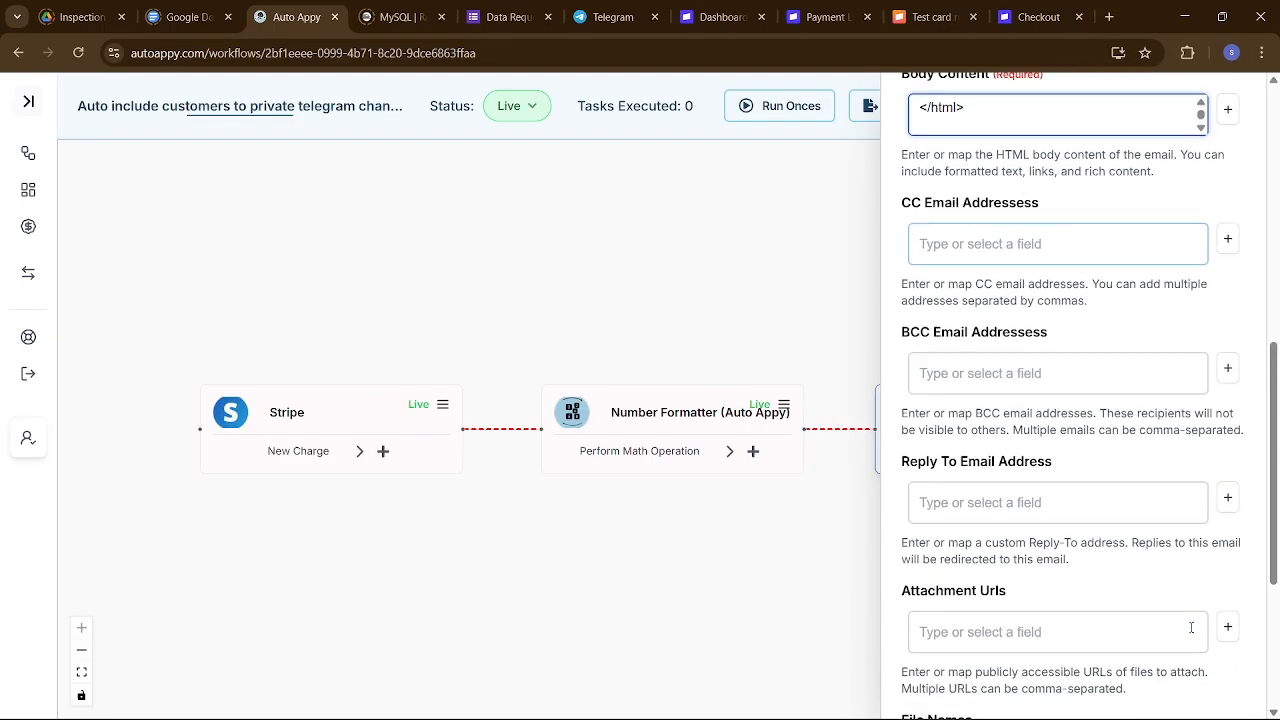
scroll(1191, 627, down, 3)
scroll(1191, 627, up, 7)
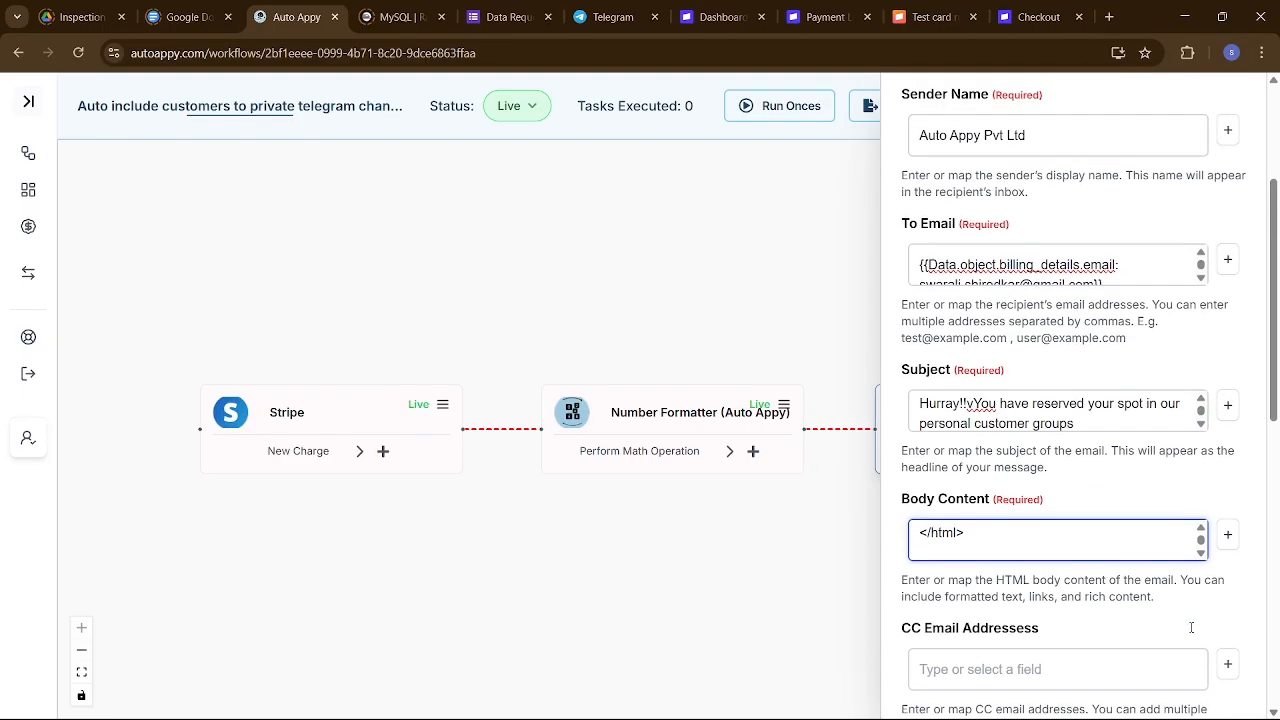
scroll(1191, 627, up, 1)
scroll(1080, 555, down, 1)
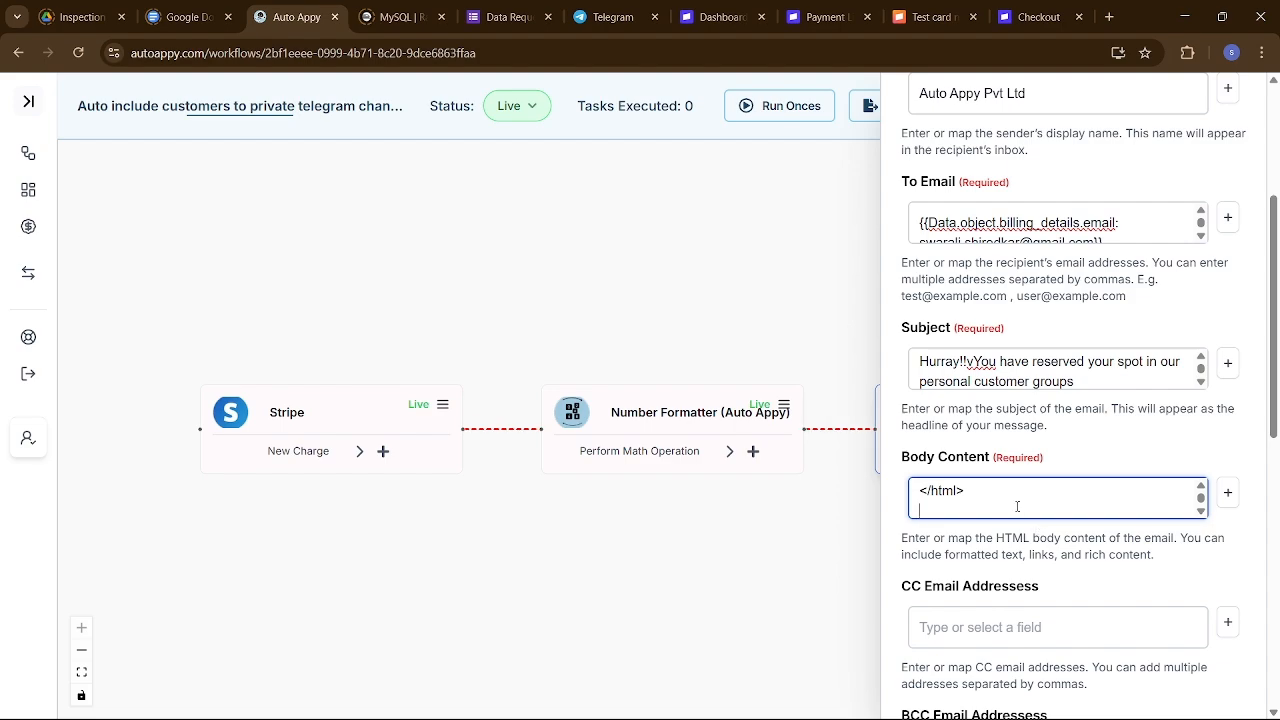
Clear the Body Content again and return to the HTML template in Editpad.
key(ctrl+a)
key(BackSpace)
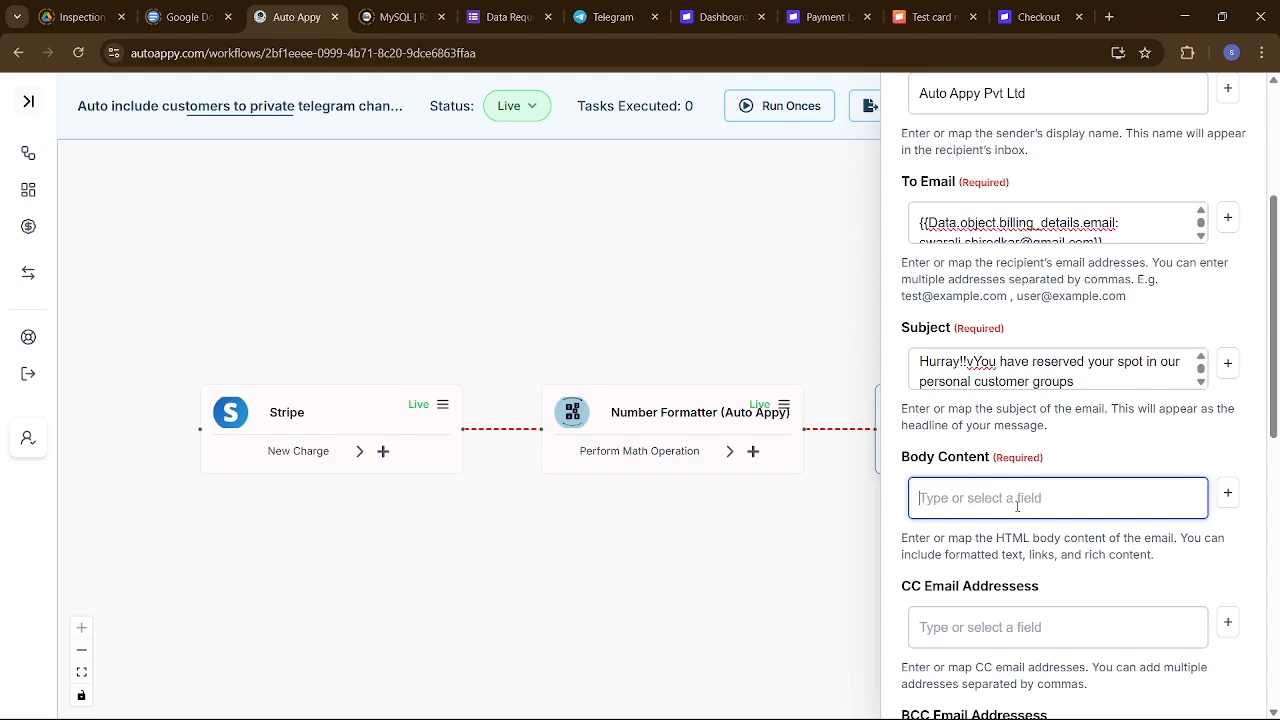
key(alt+Tab)
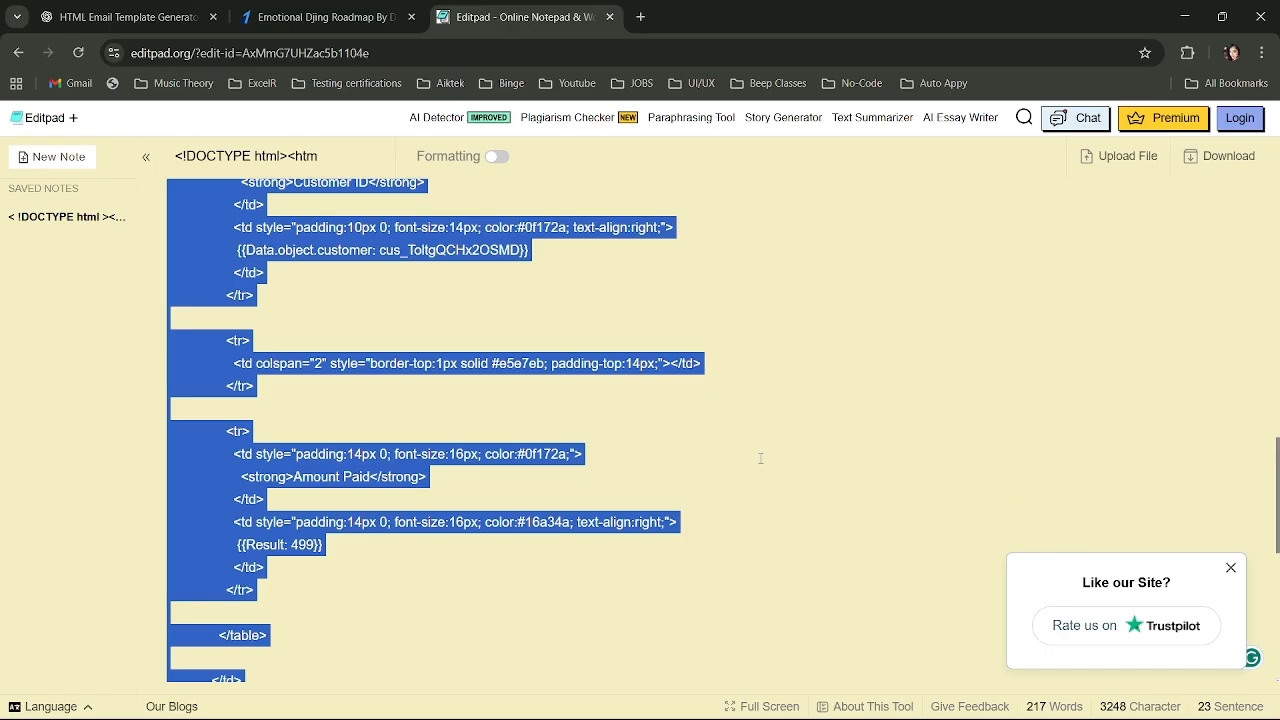
Add and then remove a blank line after the details table row in the template.
click(760, 458)
scroll(596, 512, down, 2)
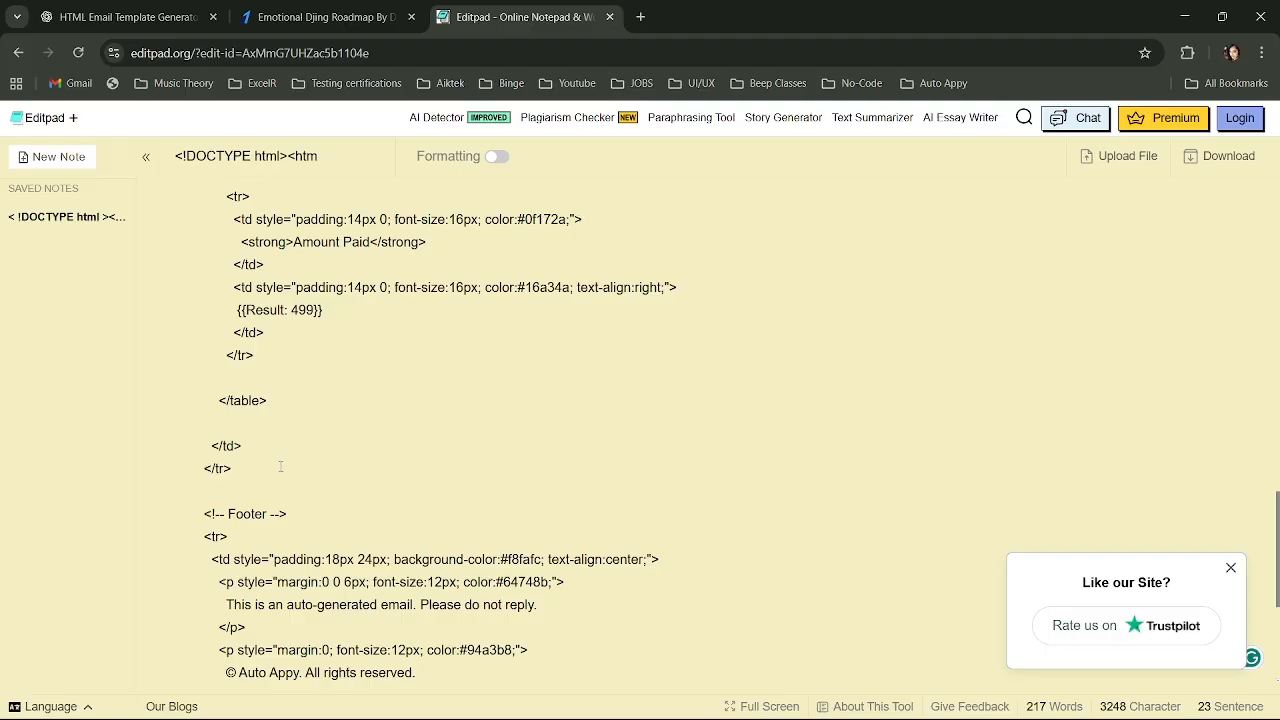
key(Return)
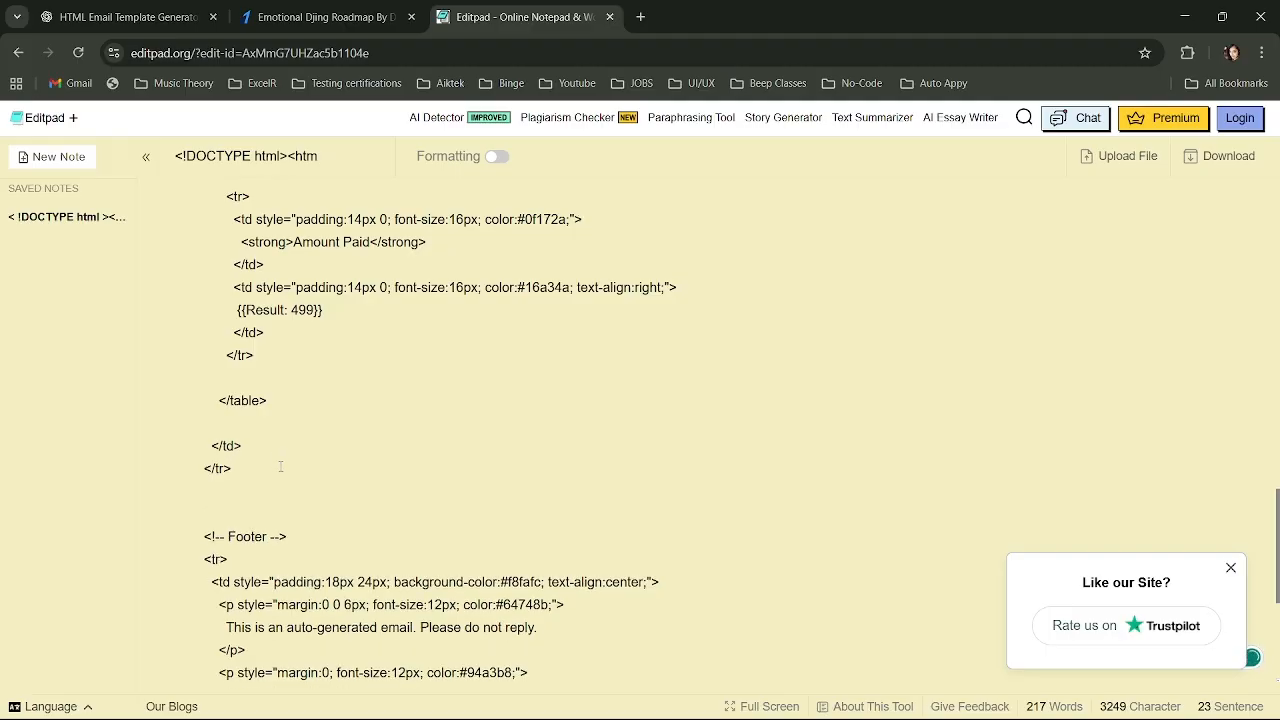
key(BackSpace)
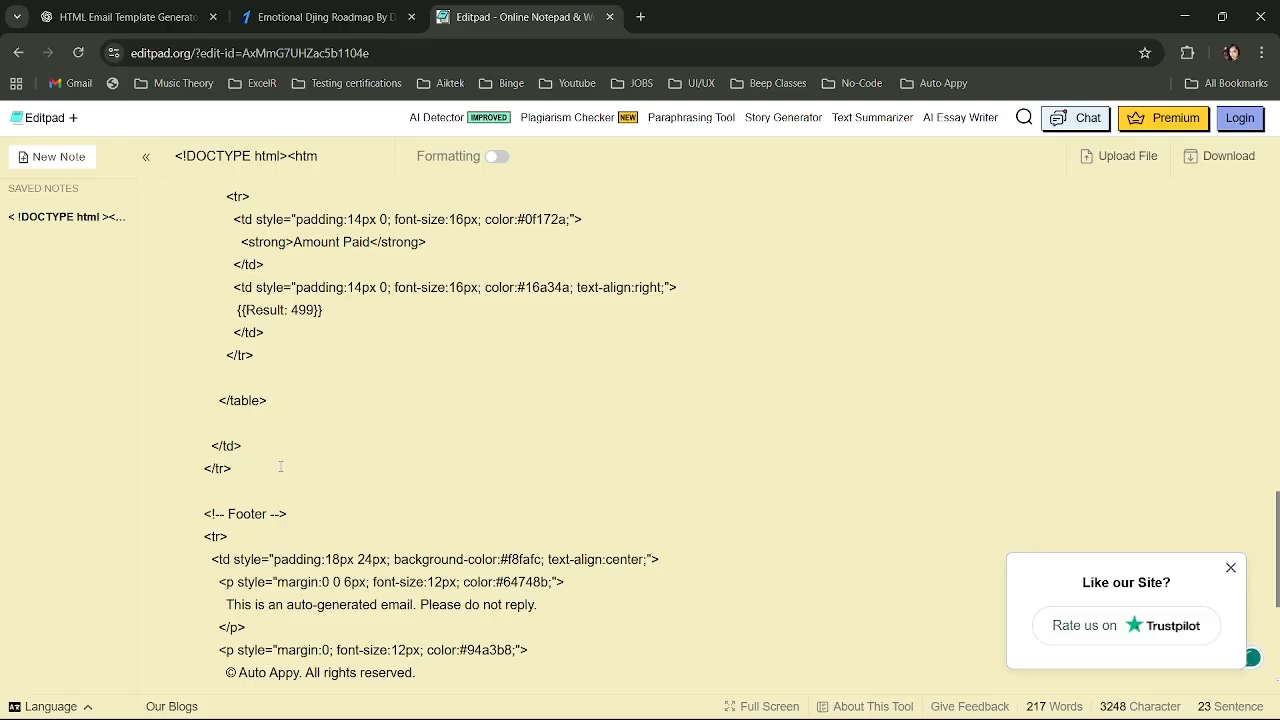
Copy the whole HTML template and bring up the HTML Email Template Generator chat.
key(ctrl+a)
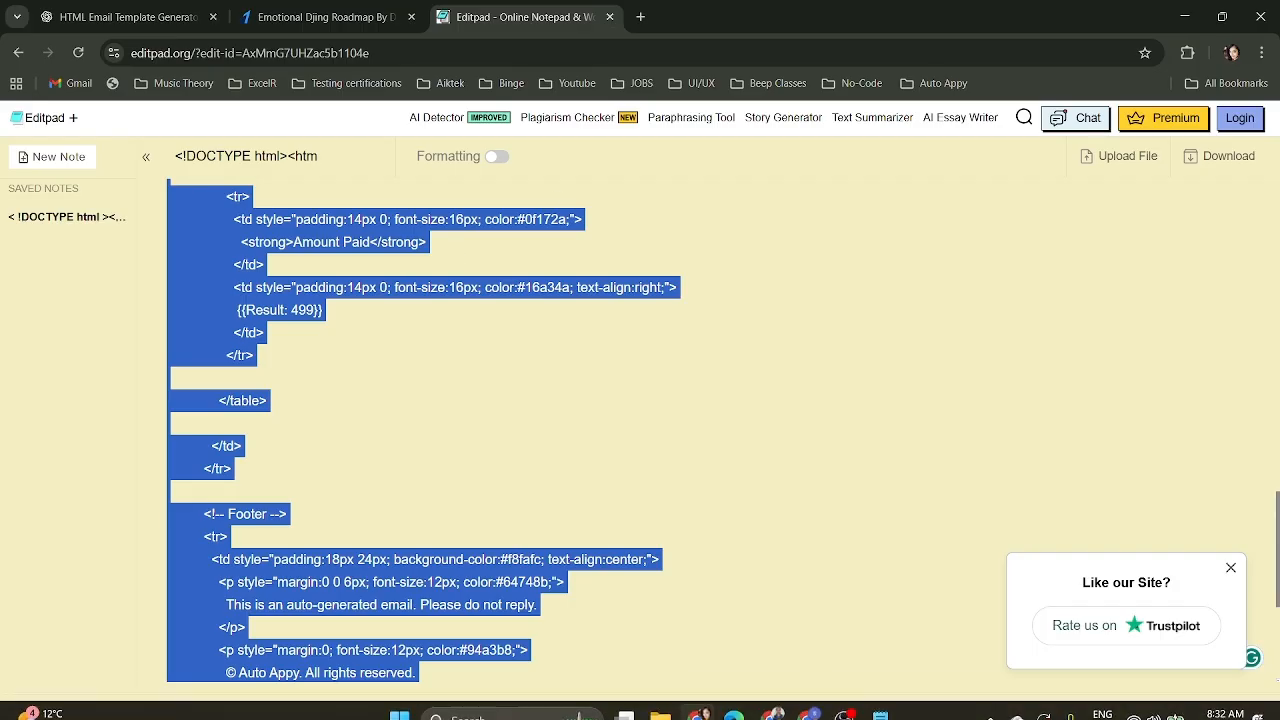
click(697, 703)
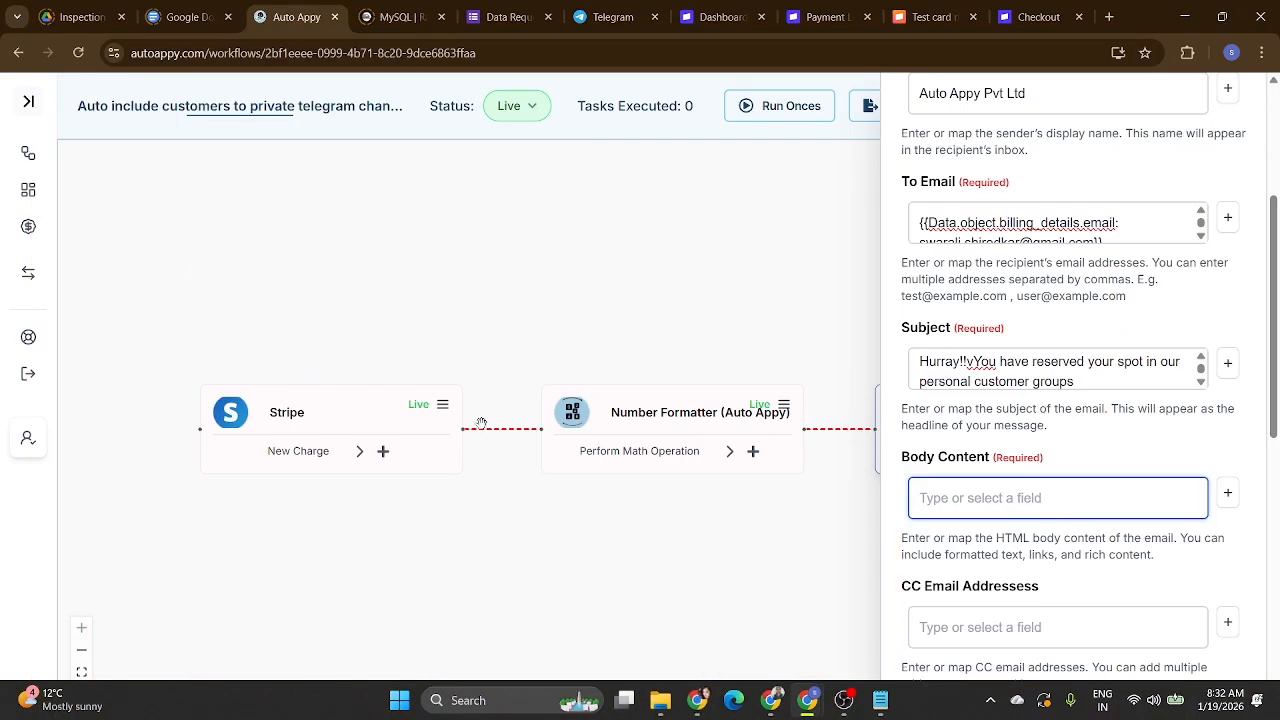
click(697, 703)
click(178, 12)
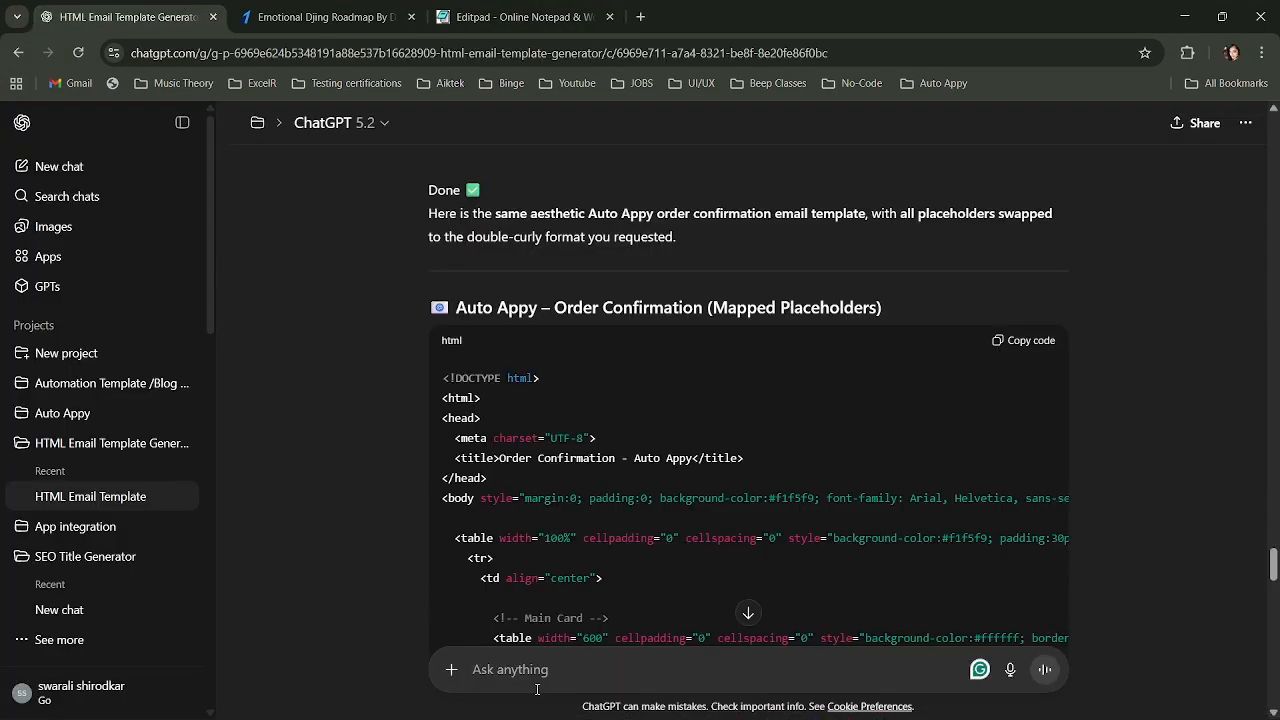
Paste the edited HTML template with {{Result: 499}} into a new ChatGPT message, adding blank lines below.
key(ctrl+v)
scroll(713, 630, down, 15)
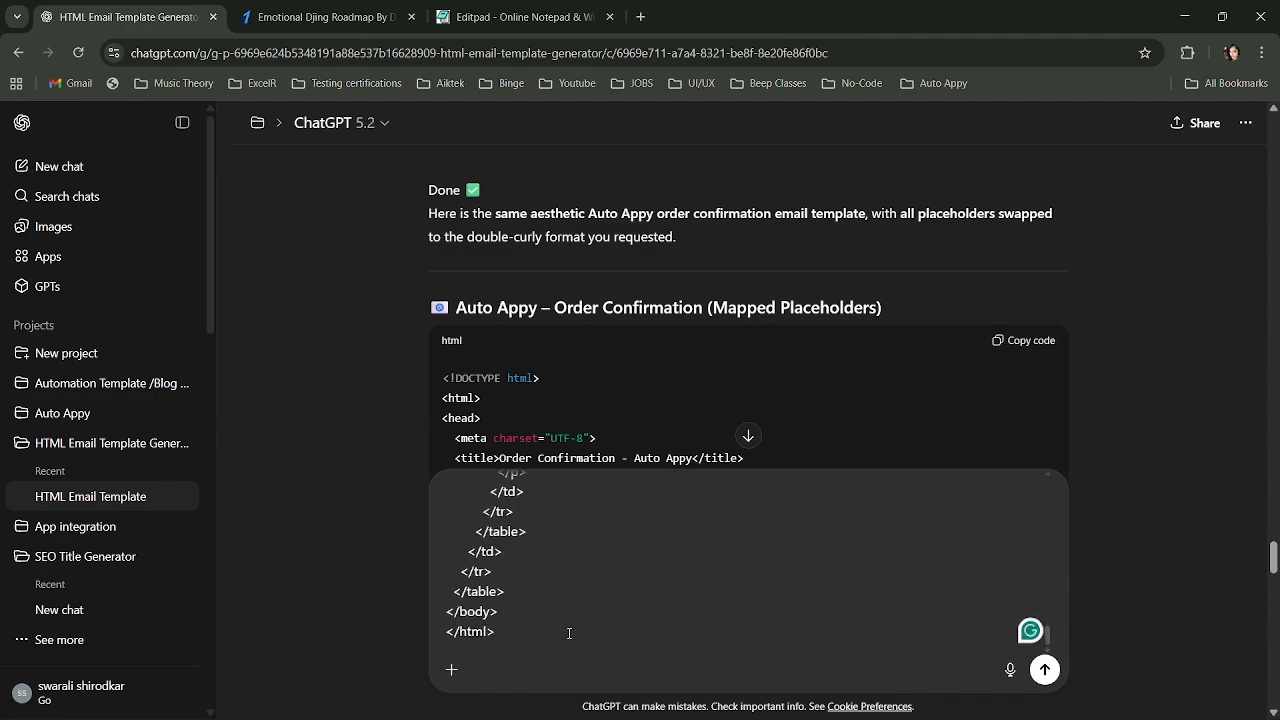
scroll(569, 633, up, 3)
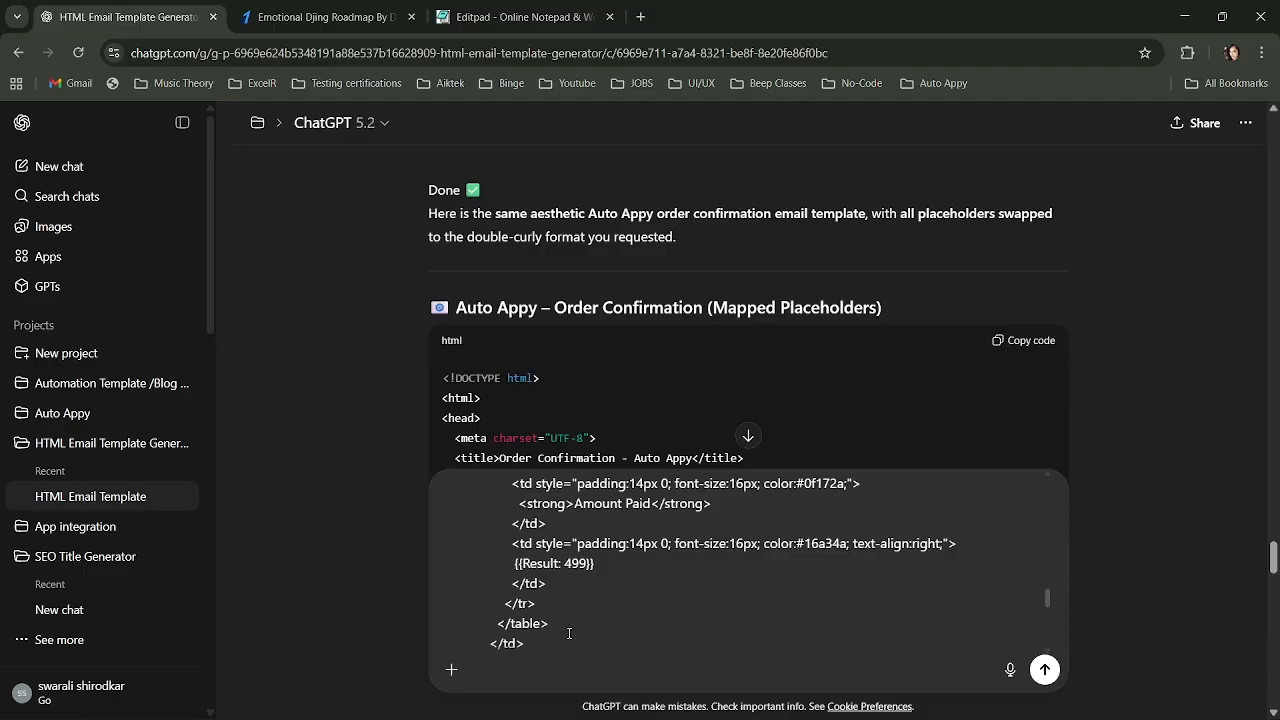
scroll(569, 633, down, 3)
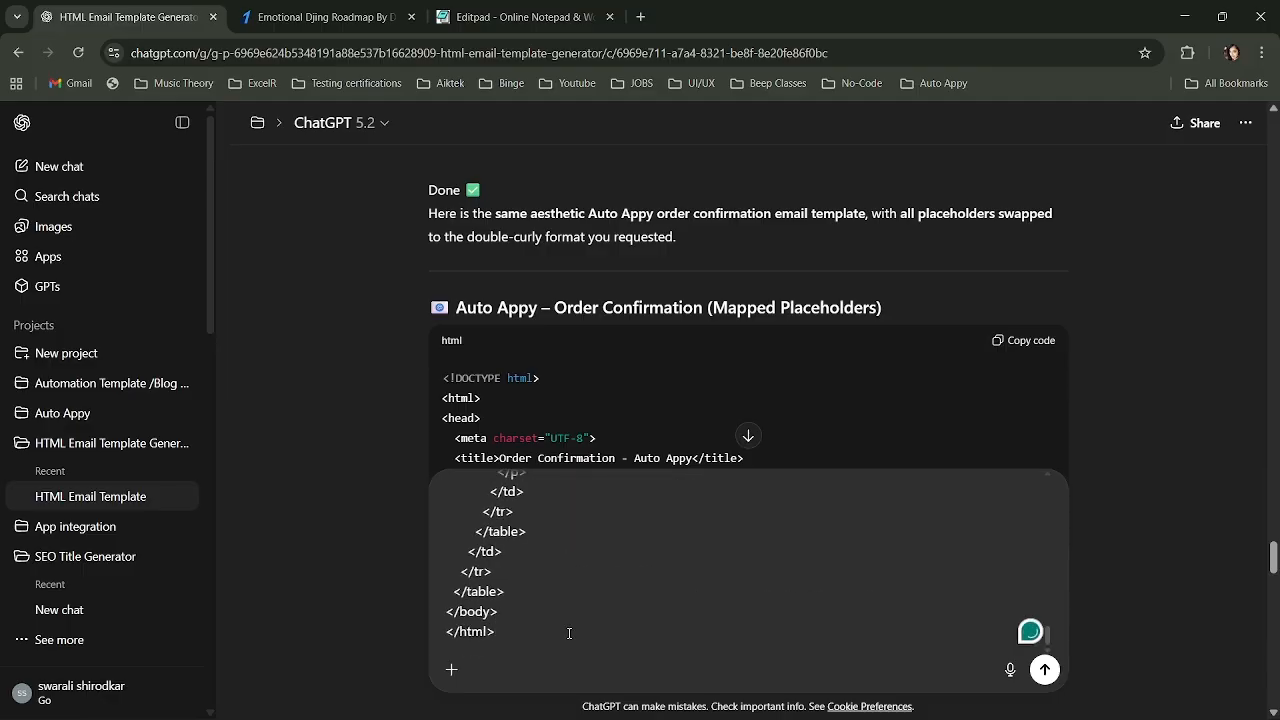
key(shift+Return)
key(shift+Return)
key(shift+Return)
key(shift+Return)
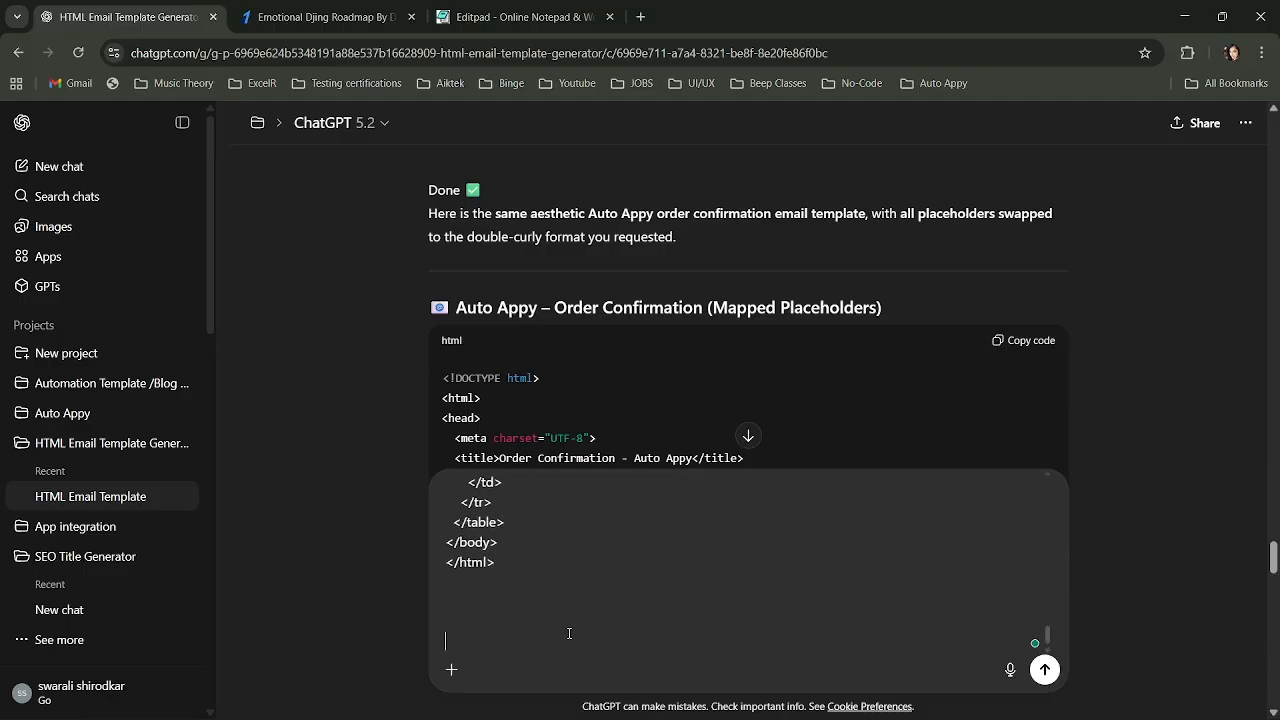
Type a request to regenerate the template with a Telegram channel 'join now' button, ending 'the link is :'.
text(Regenerate this )
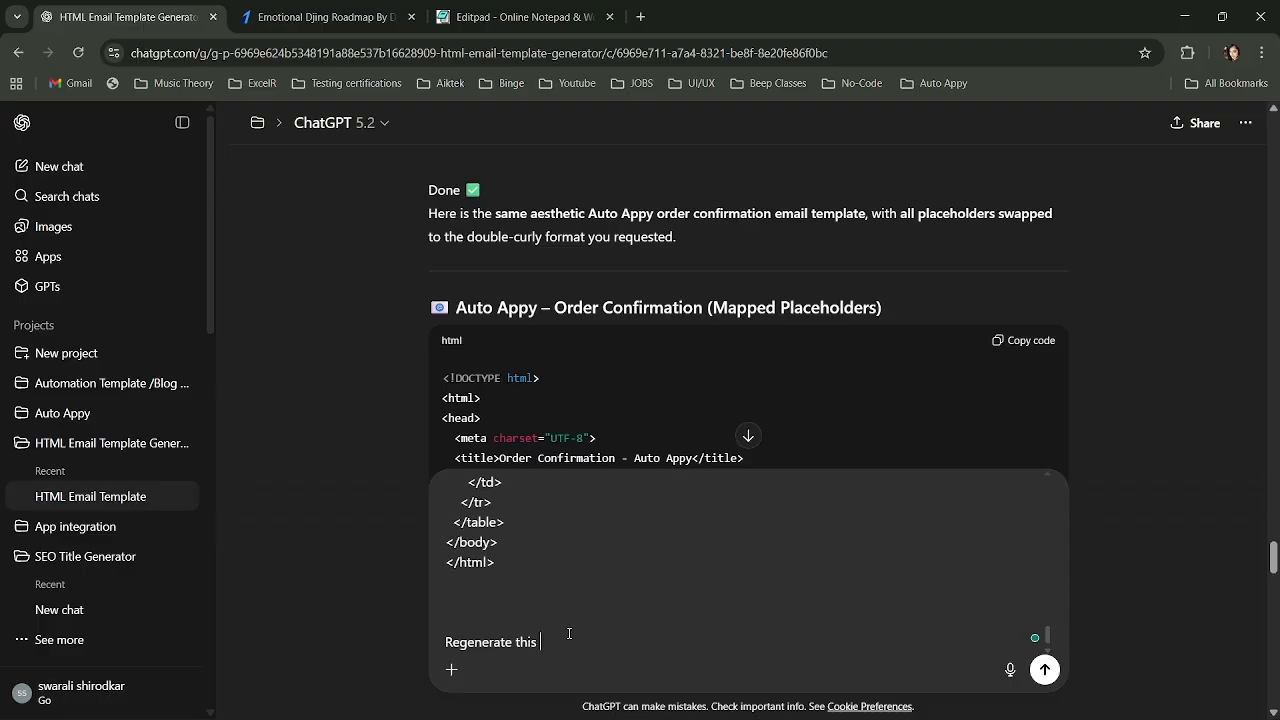
text(th)
text(is time un)
text(includin)
text(g )
text(the telegtr)
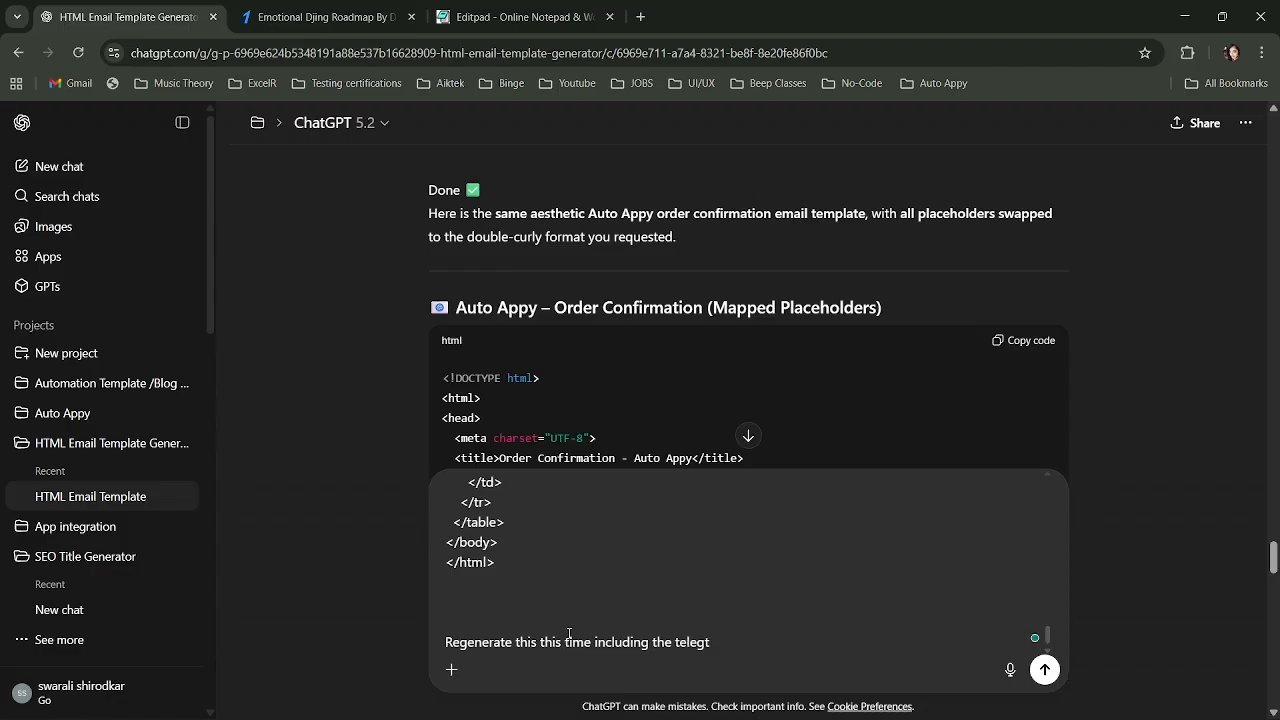
key(BackSpace)
text(ram cha)
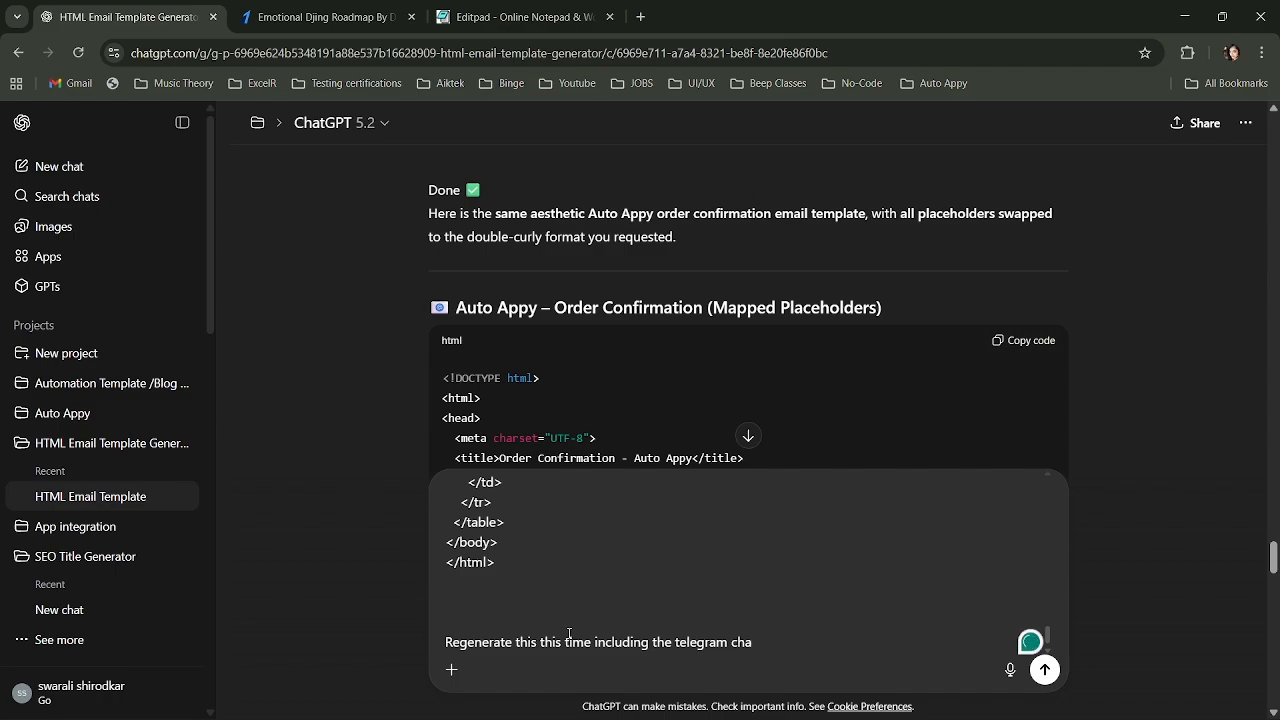
text(nnel l)
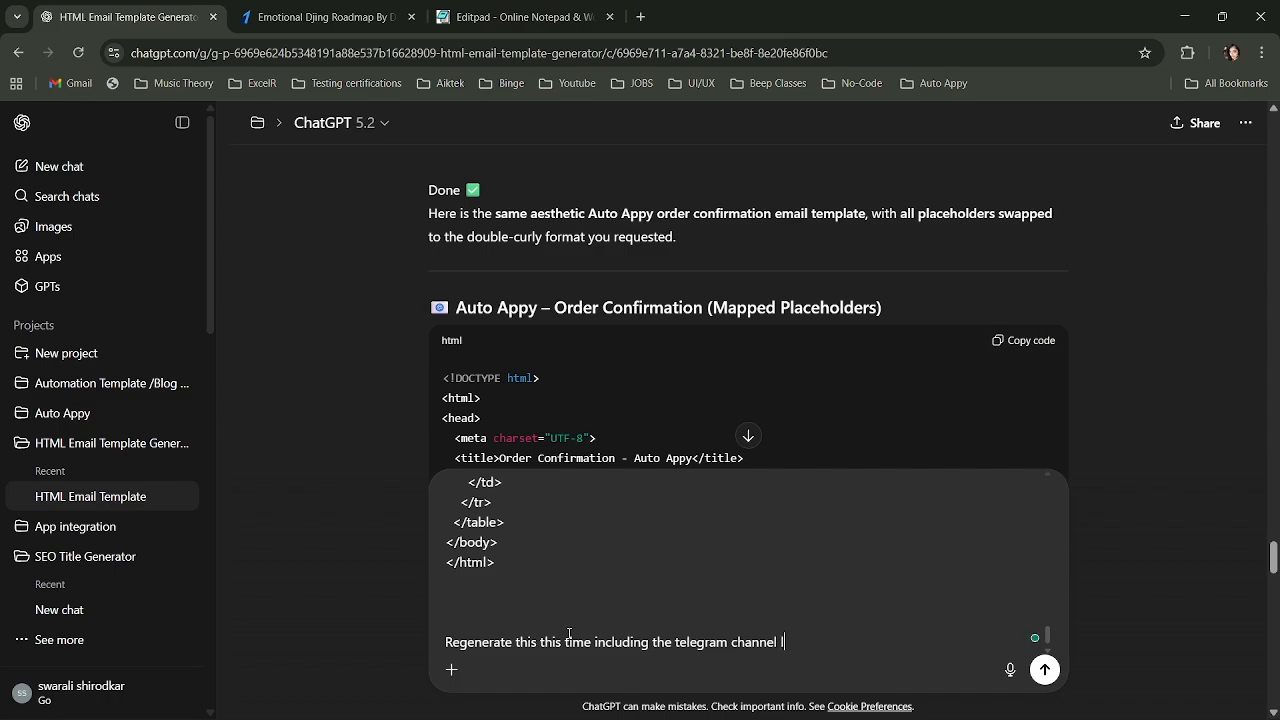
text(ink which the cust)
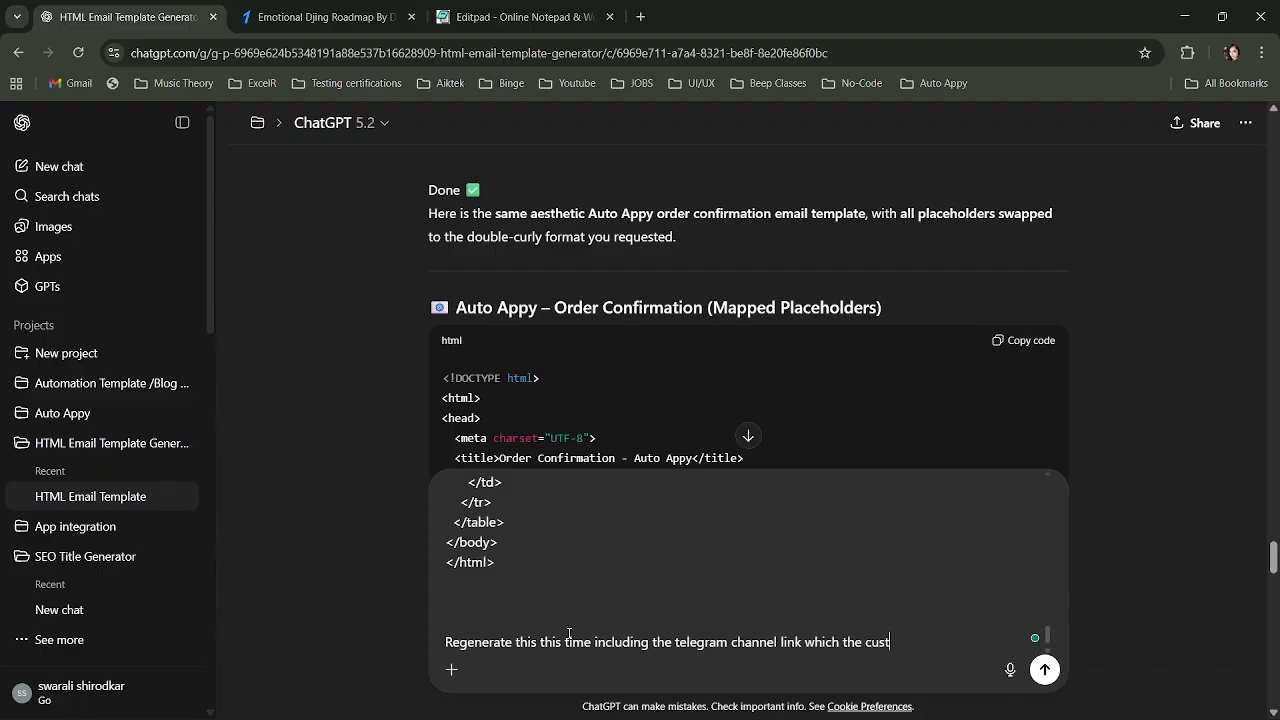
text(omer has to)
key(BackSpace)
key(BackSpace)
key(BackSpace)
text(will join wi)
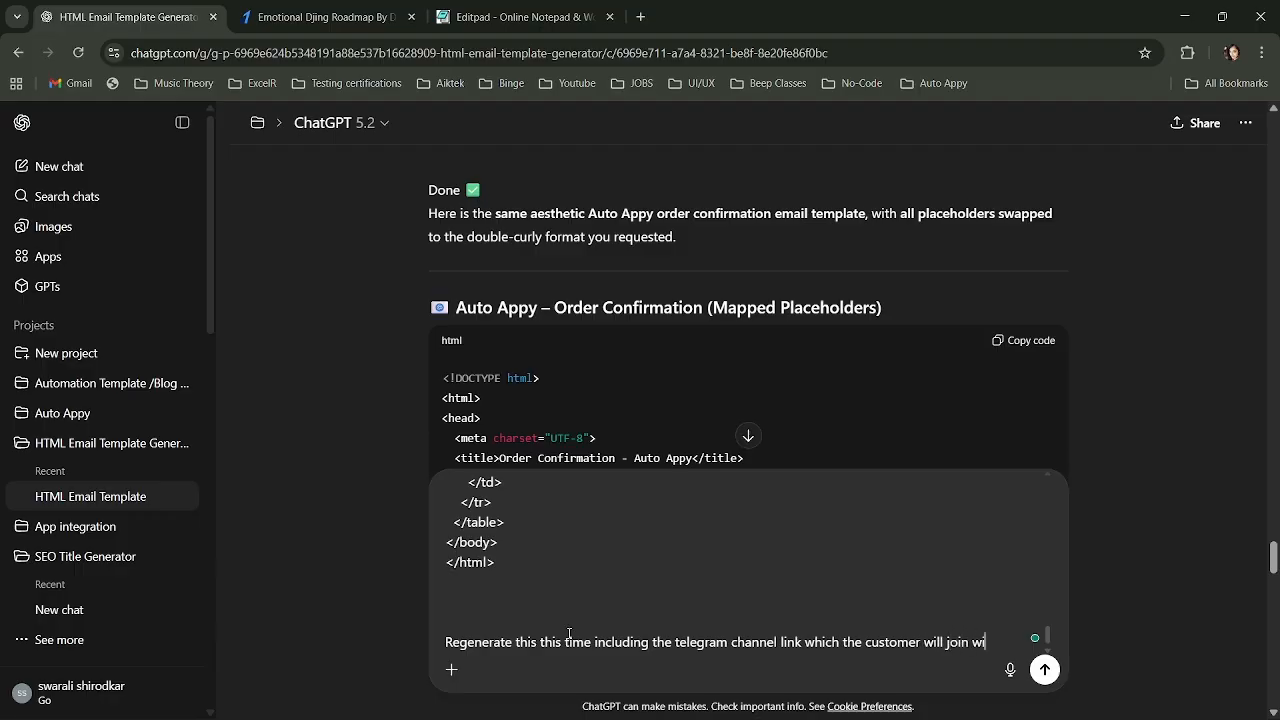
text(th a join now bu)
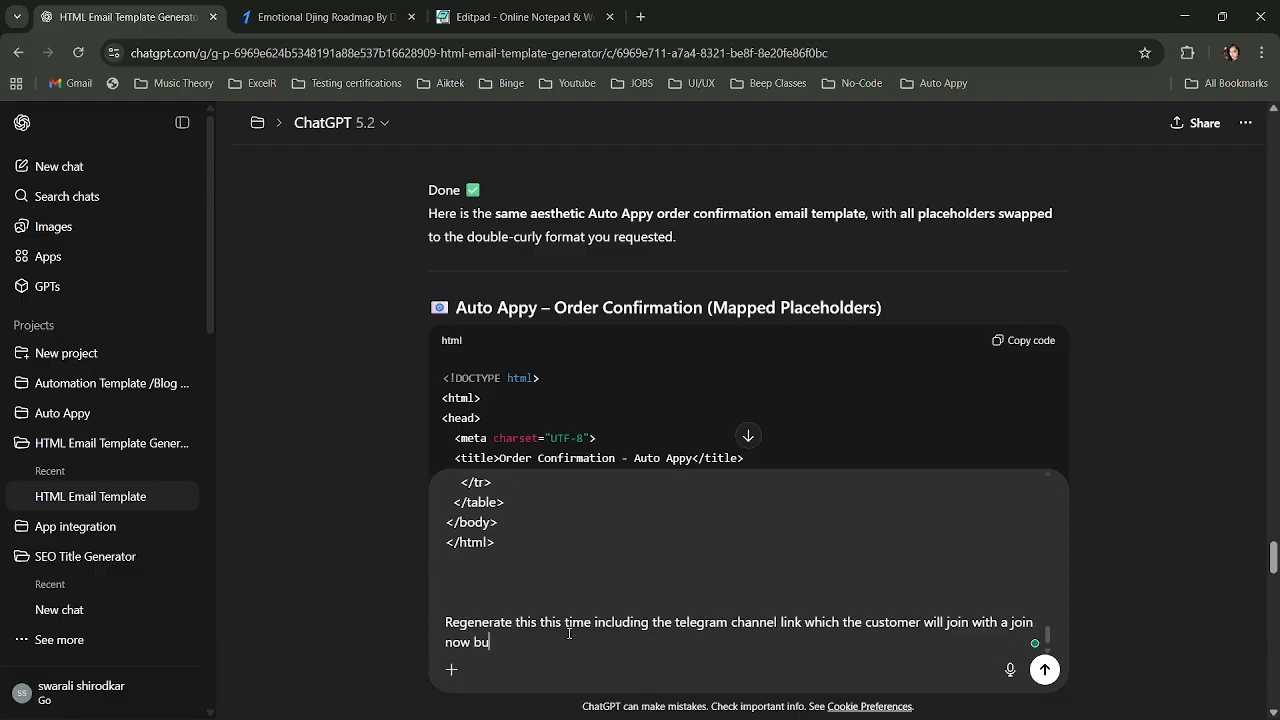
text(tton in this)
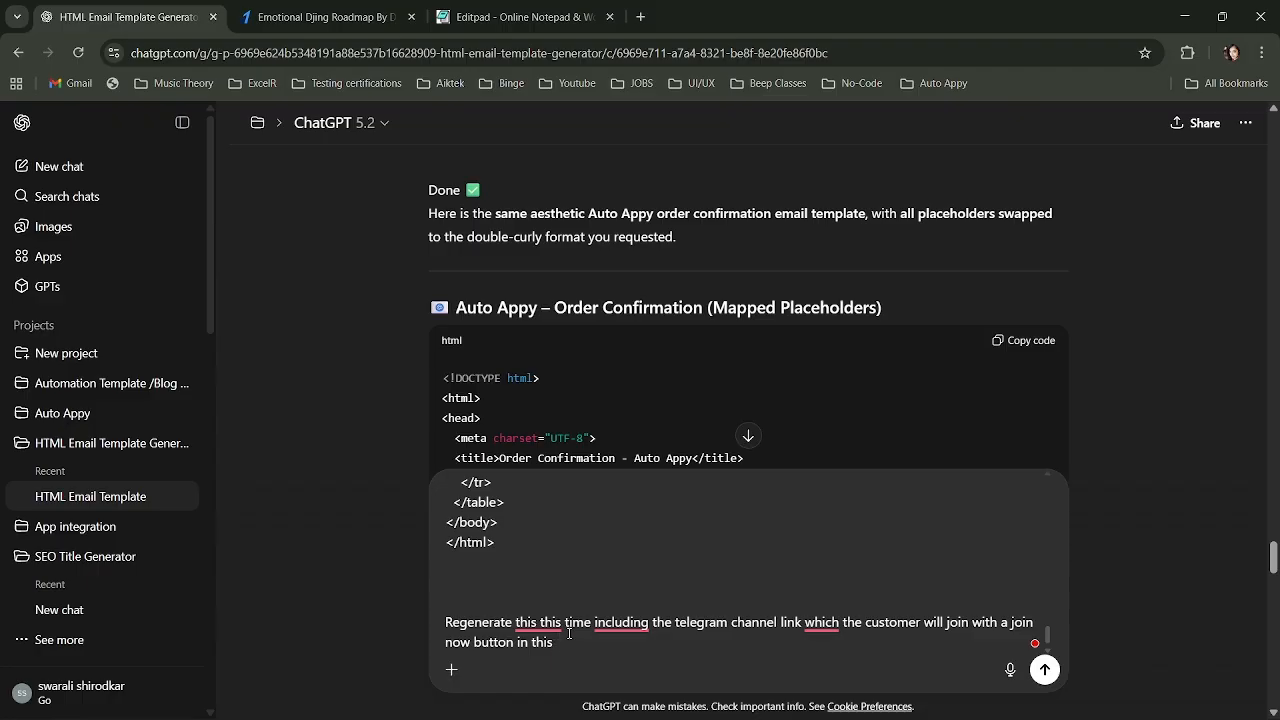
text(he link is)
mouse_move(580, 718)
text(:)
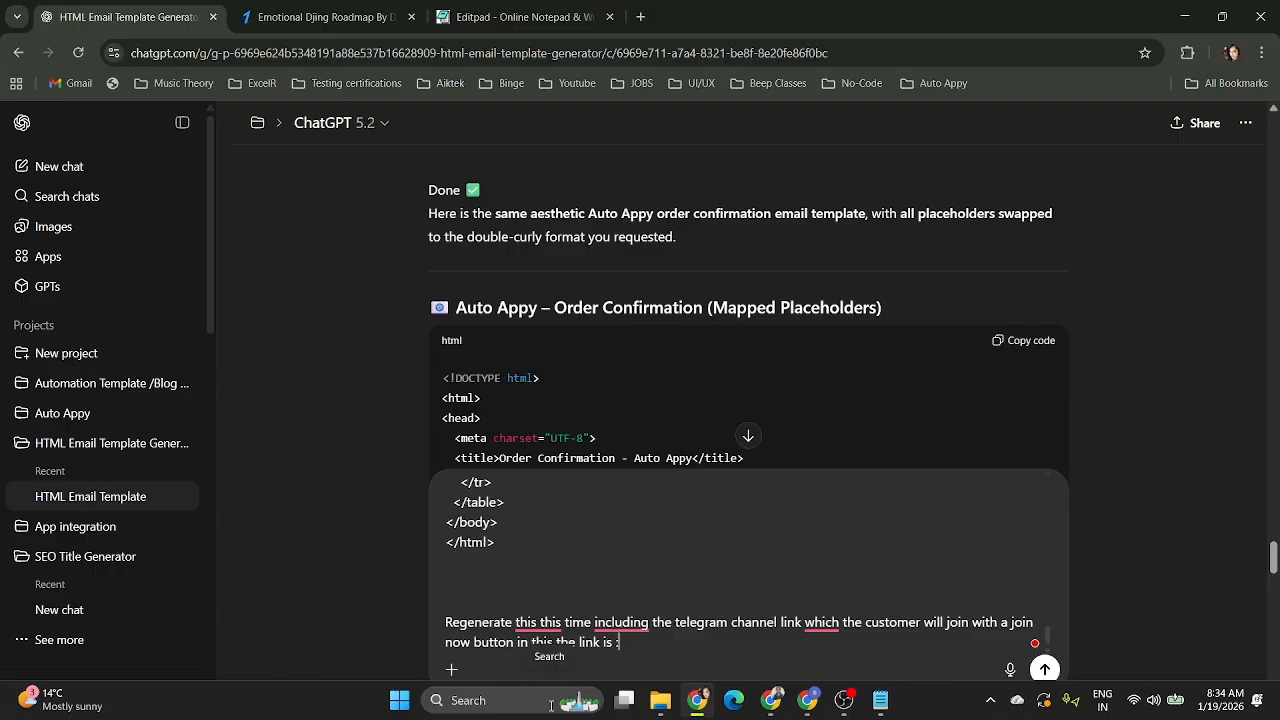
mouse_move(785, 712)
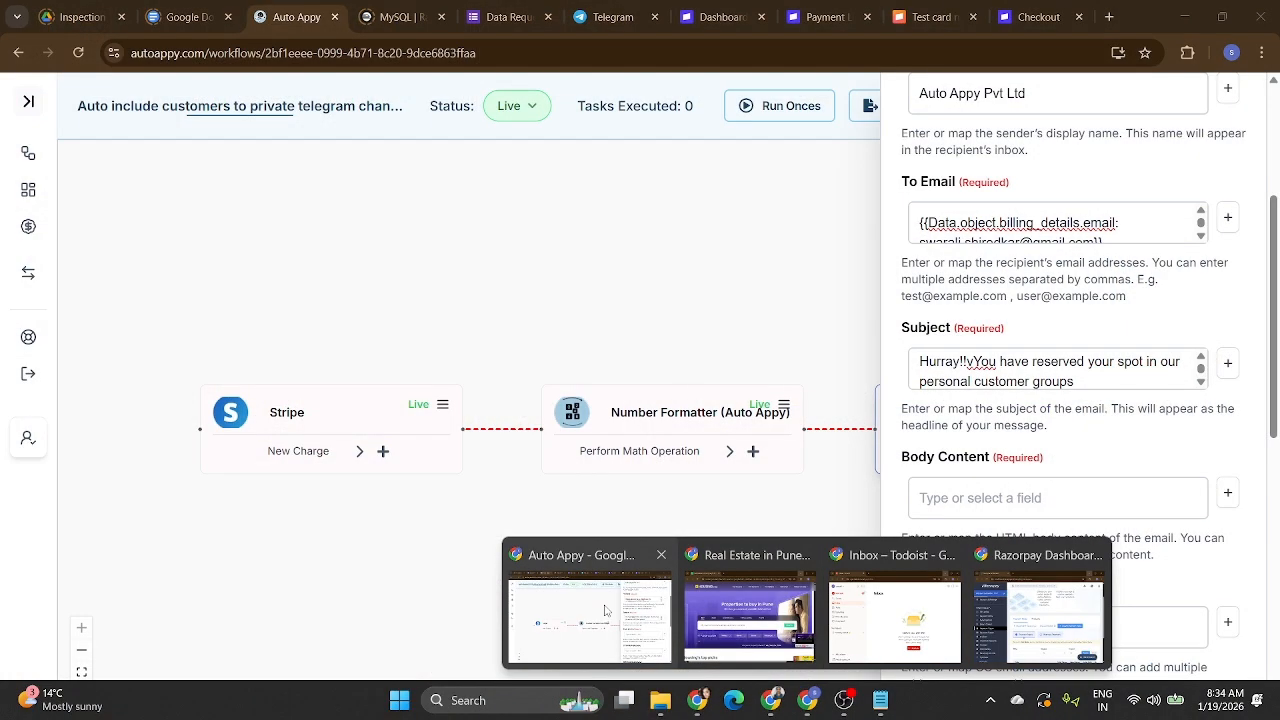
Bring up Telegram Web, browse its chat list and dismiss the notification prompt.
click(648, 624)
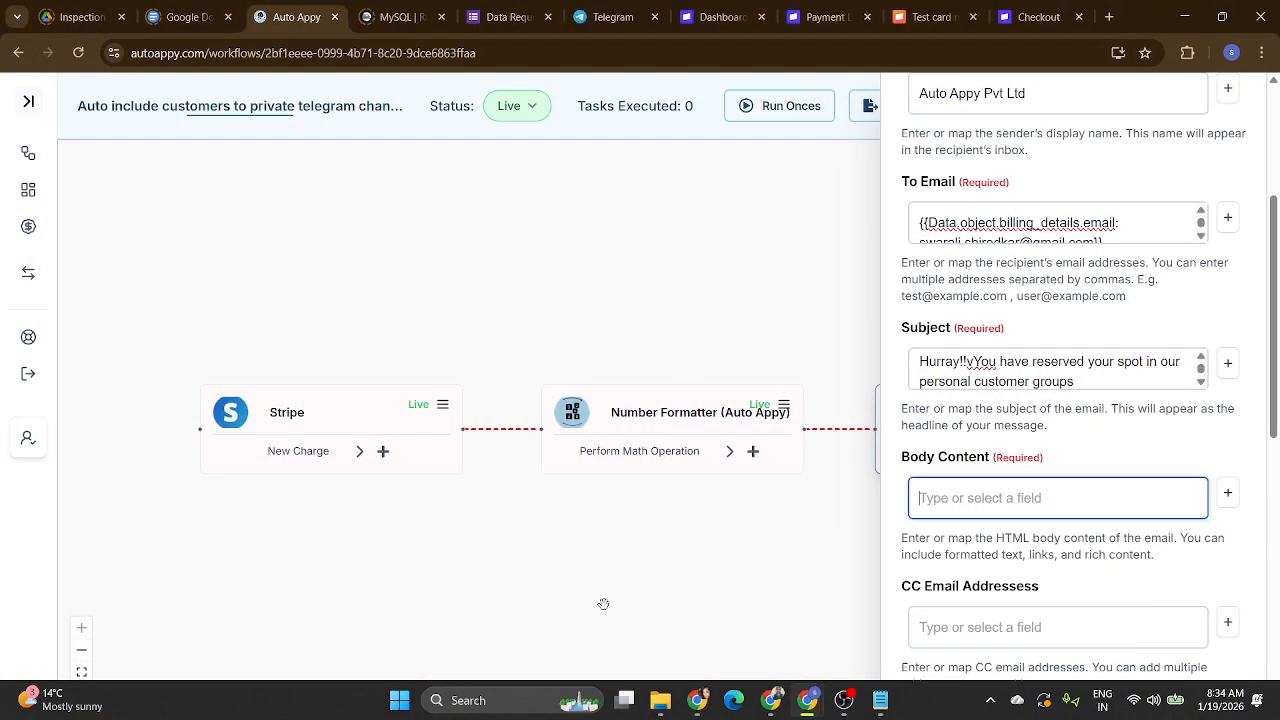
click(607, 14)
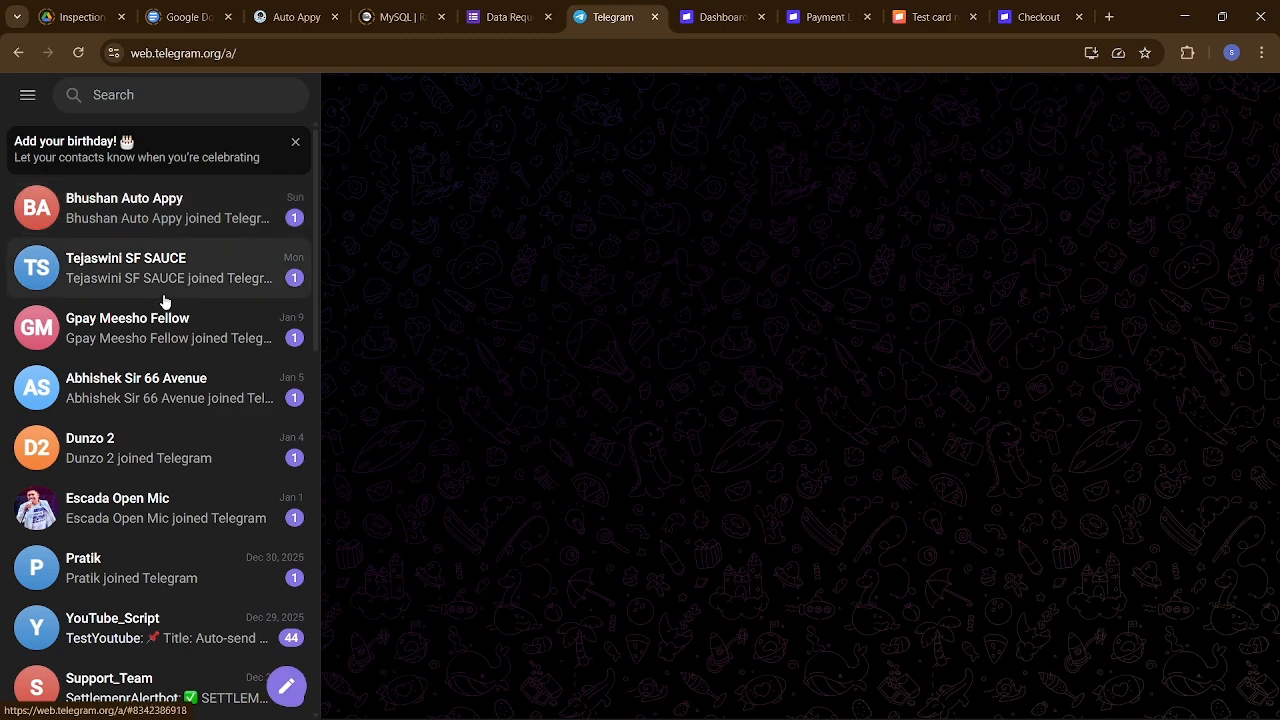
scroll(186, 340, down, 3)
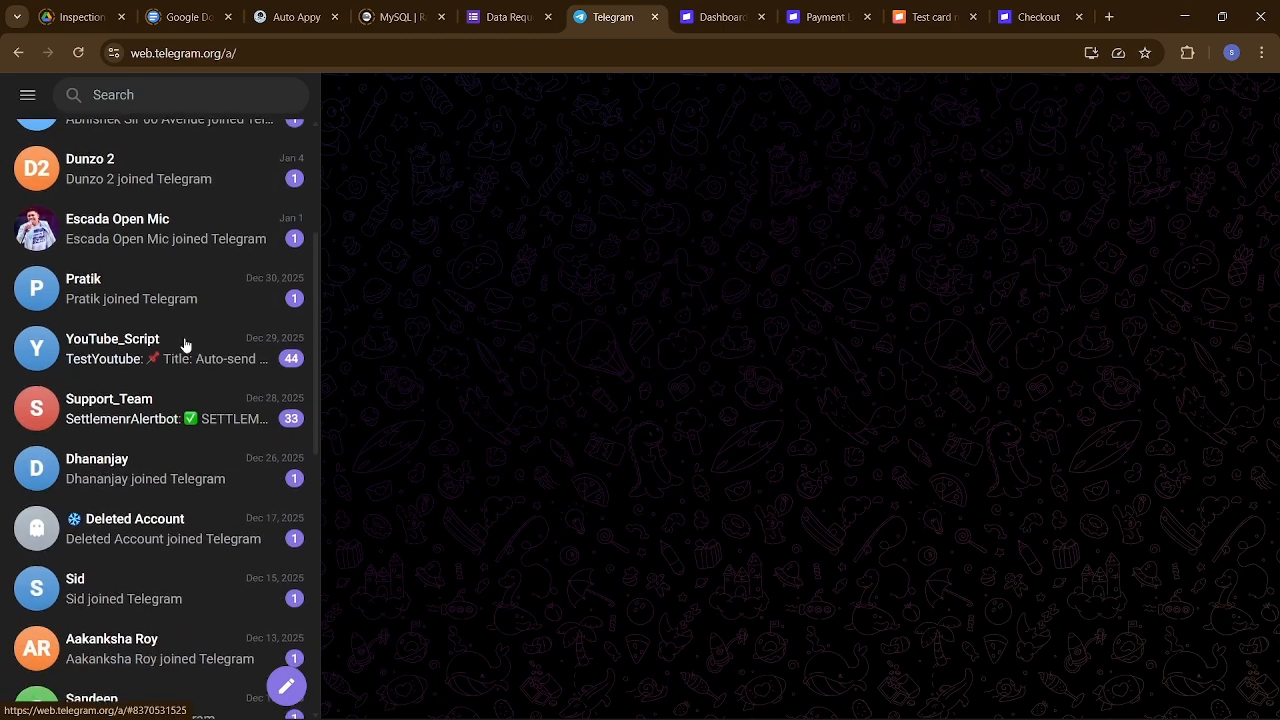
scroll(184, 345, down, 5)
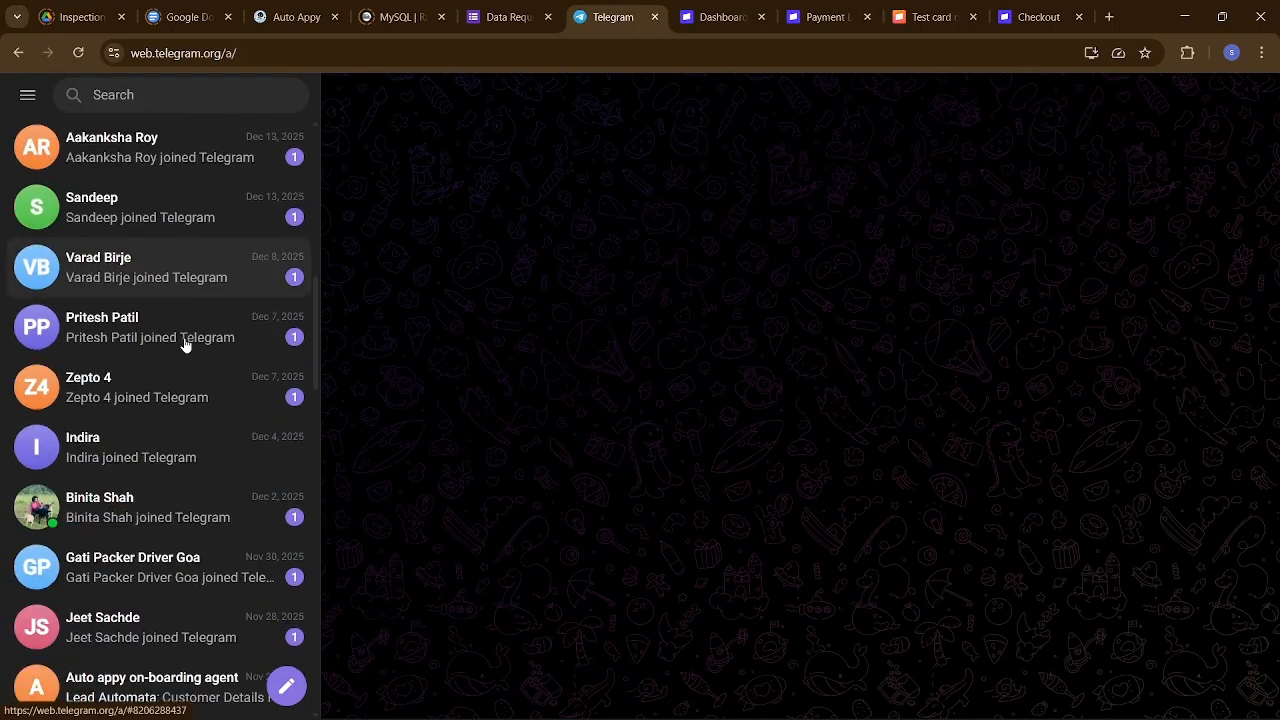
scroll(186, 343, down, 1)
scroll(184, 341, up, 10)
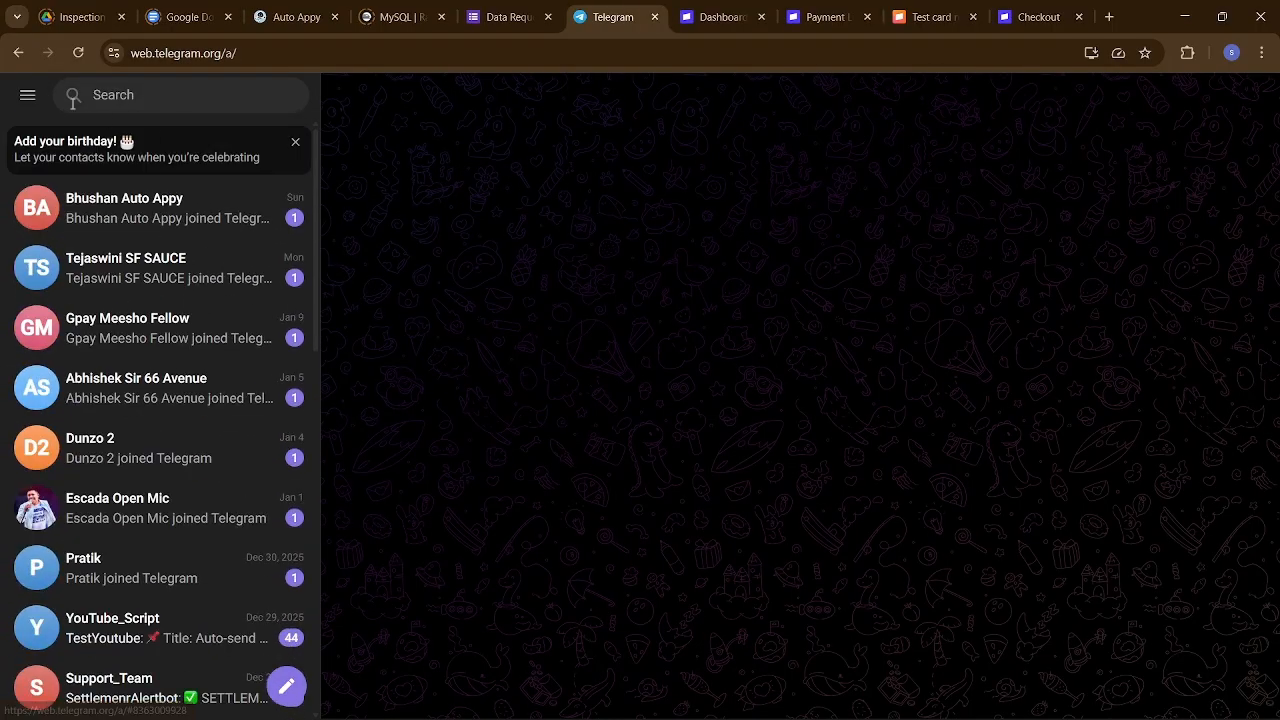
click(28, 95)
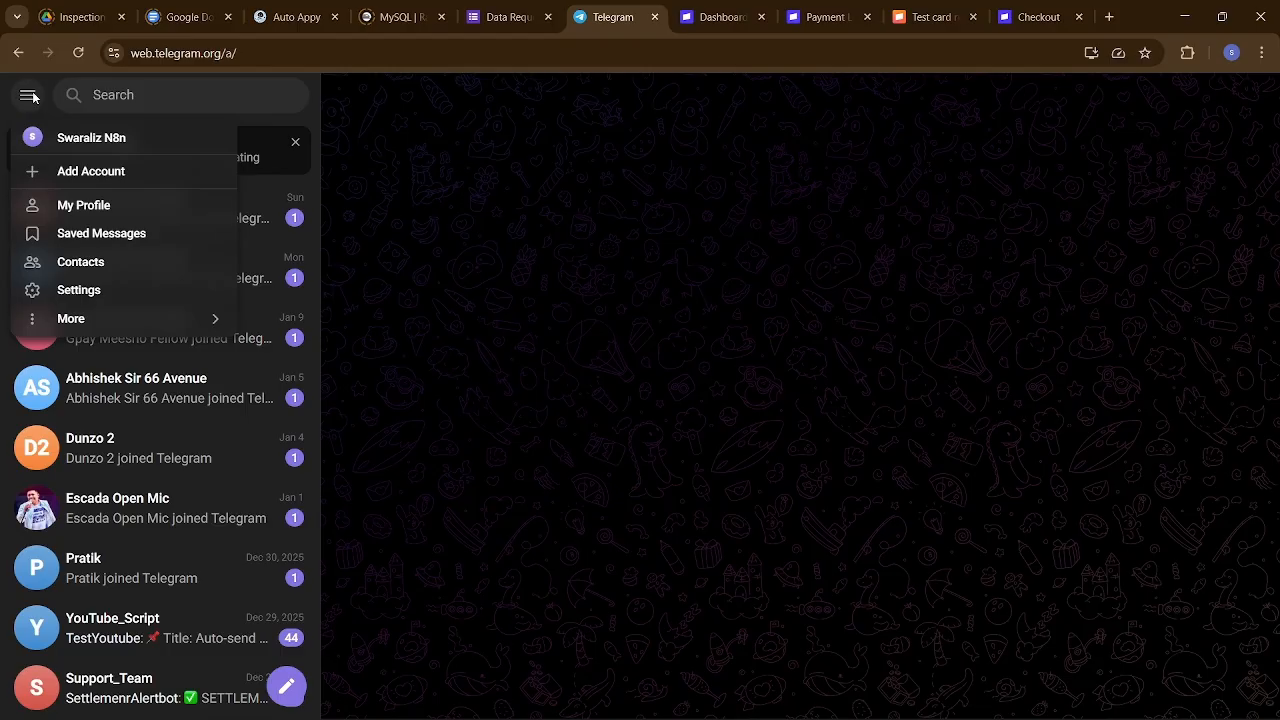
click(226, 454)
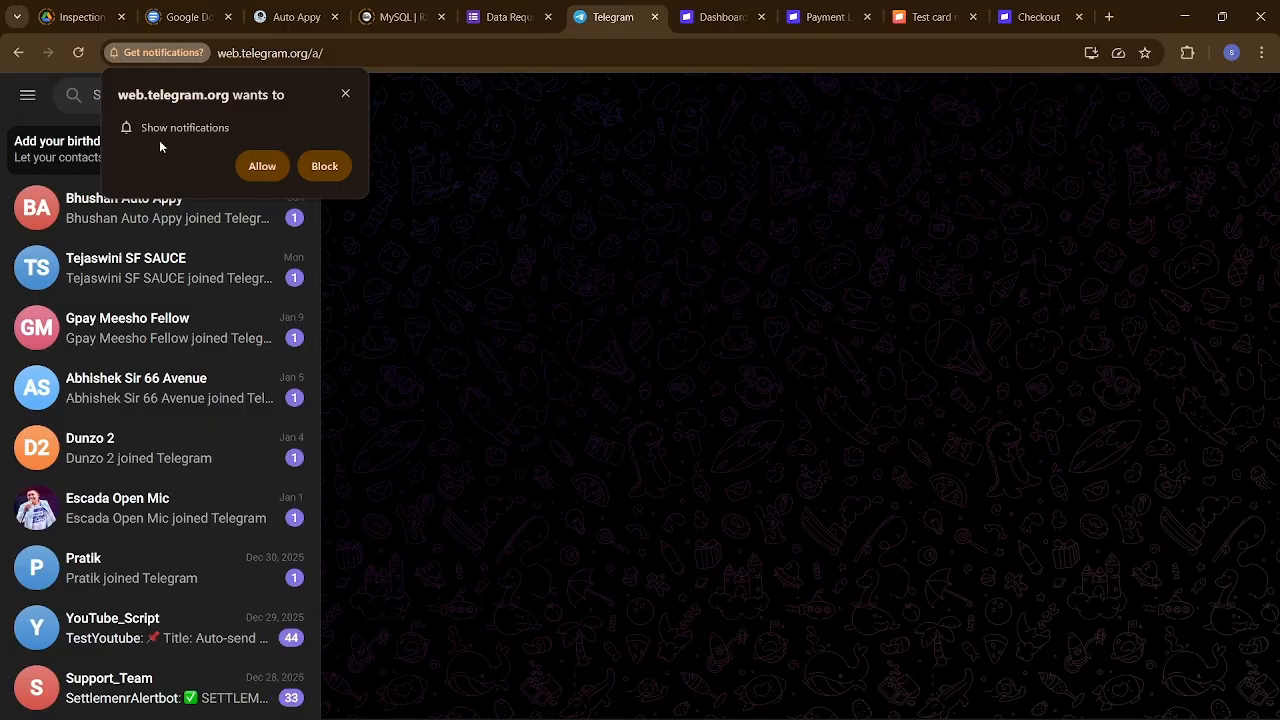
click(345, 93)
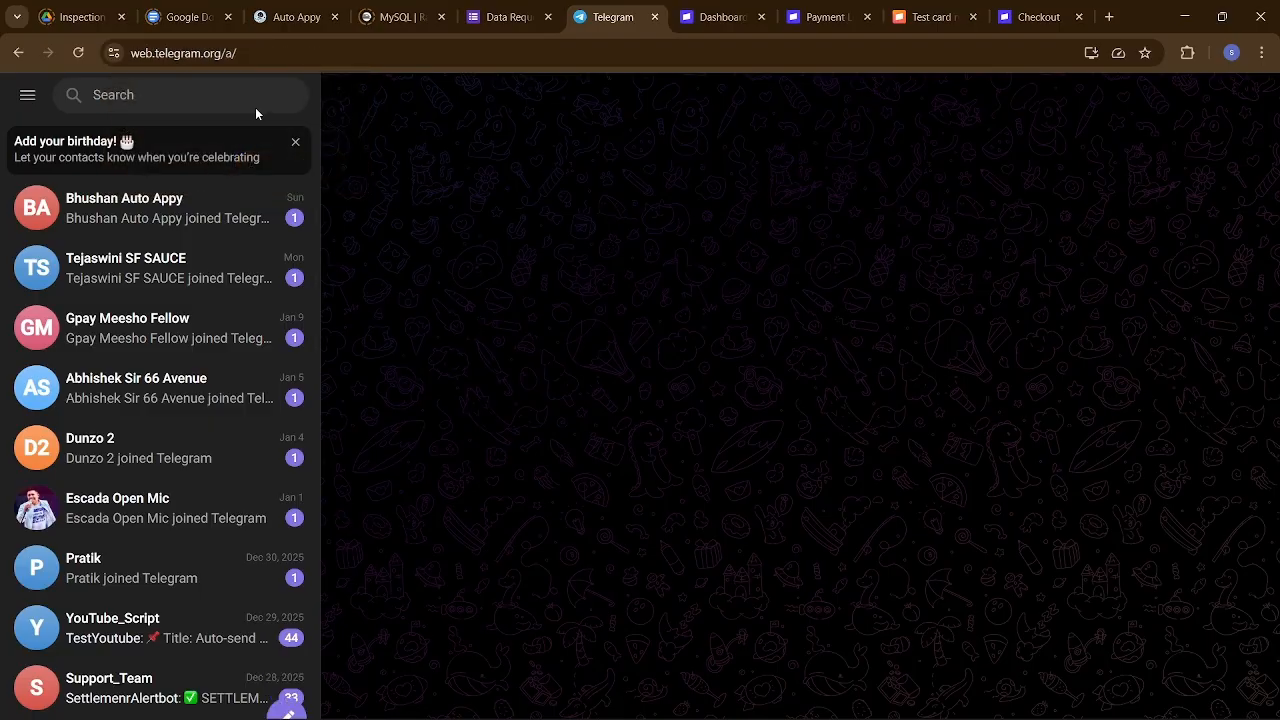
Find the Stripe Payment Notification Group by searching 'gro' and copy its web address.
click(156, 93)
text(gro)
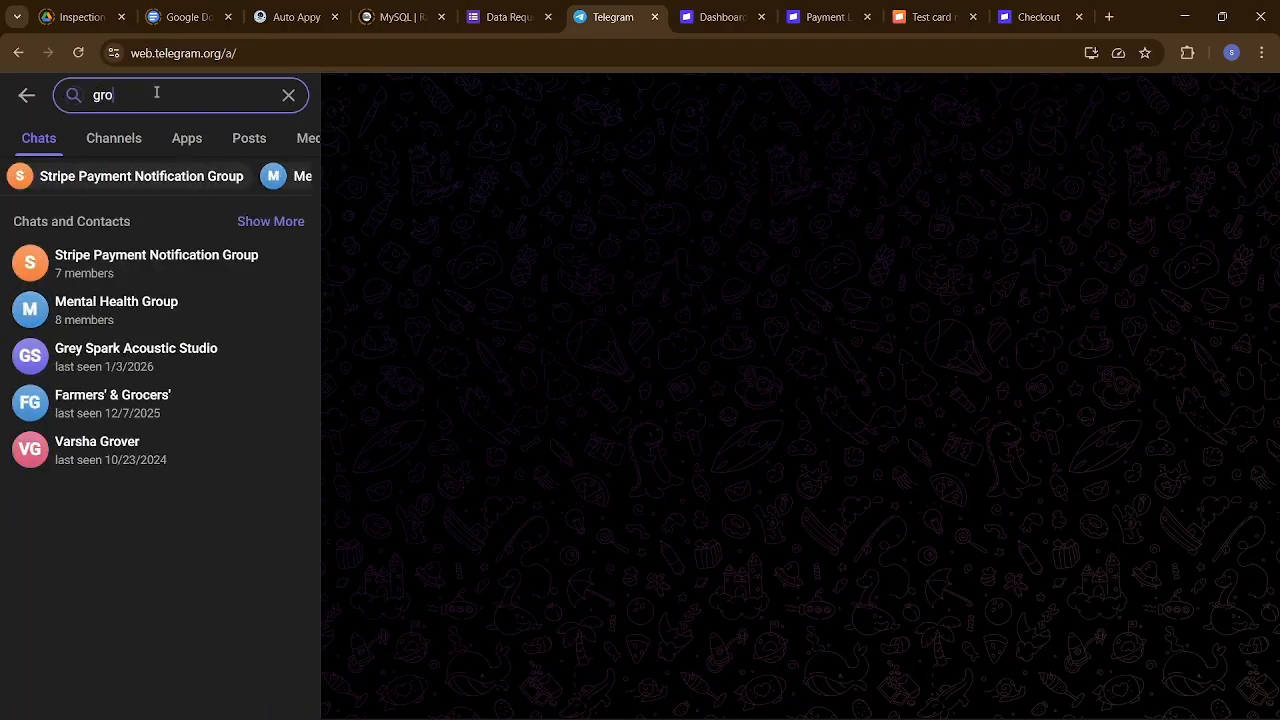
click(146, 276)
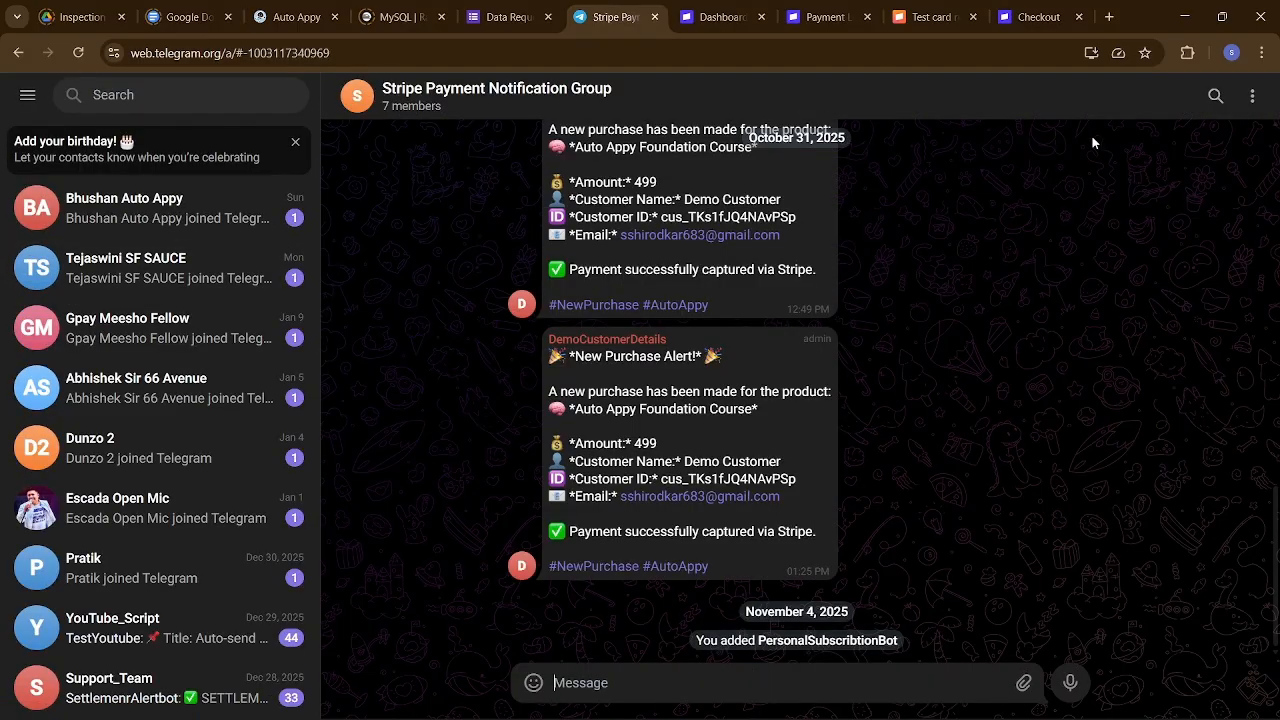
click(1251, 100)
mouse_move(531, 678)
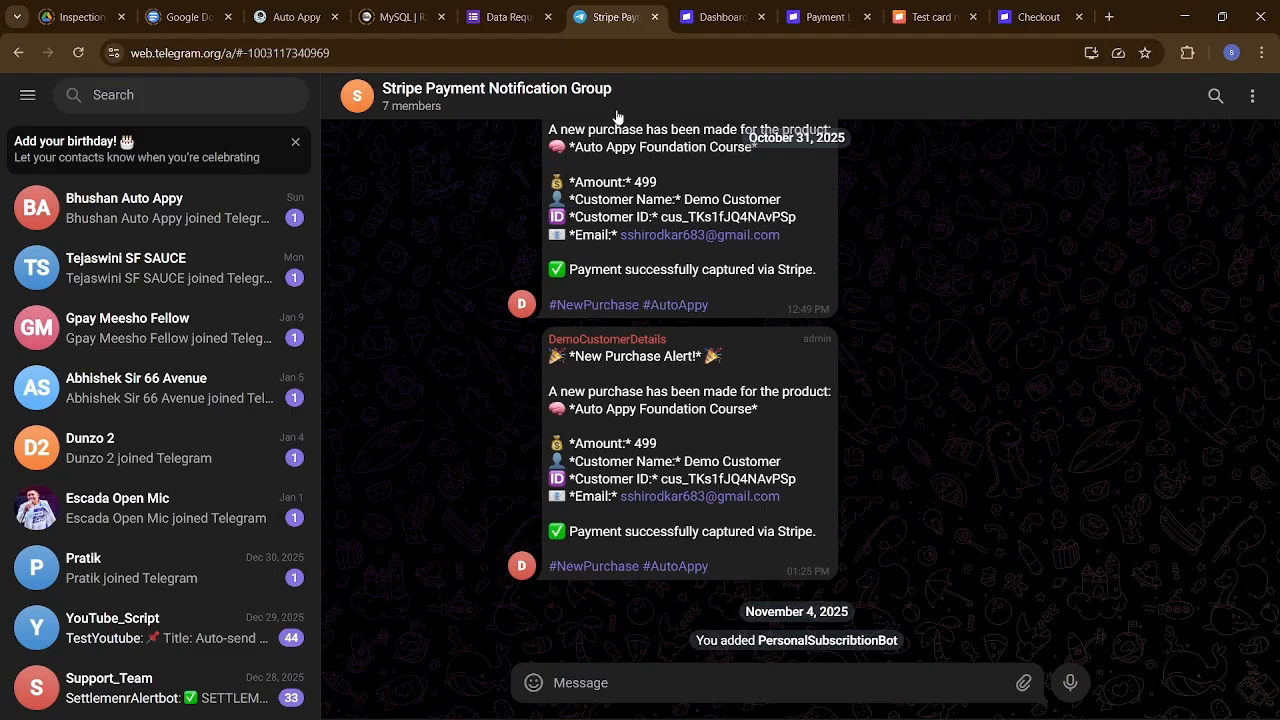
click(551, 46)
key(ctrl+c)
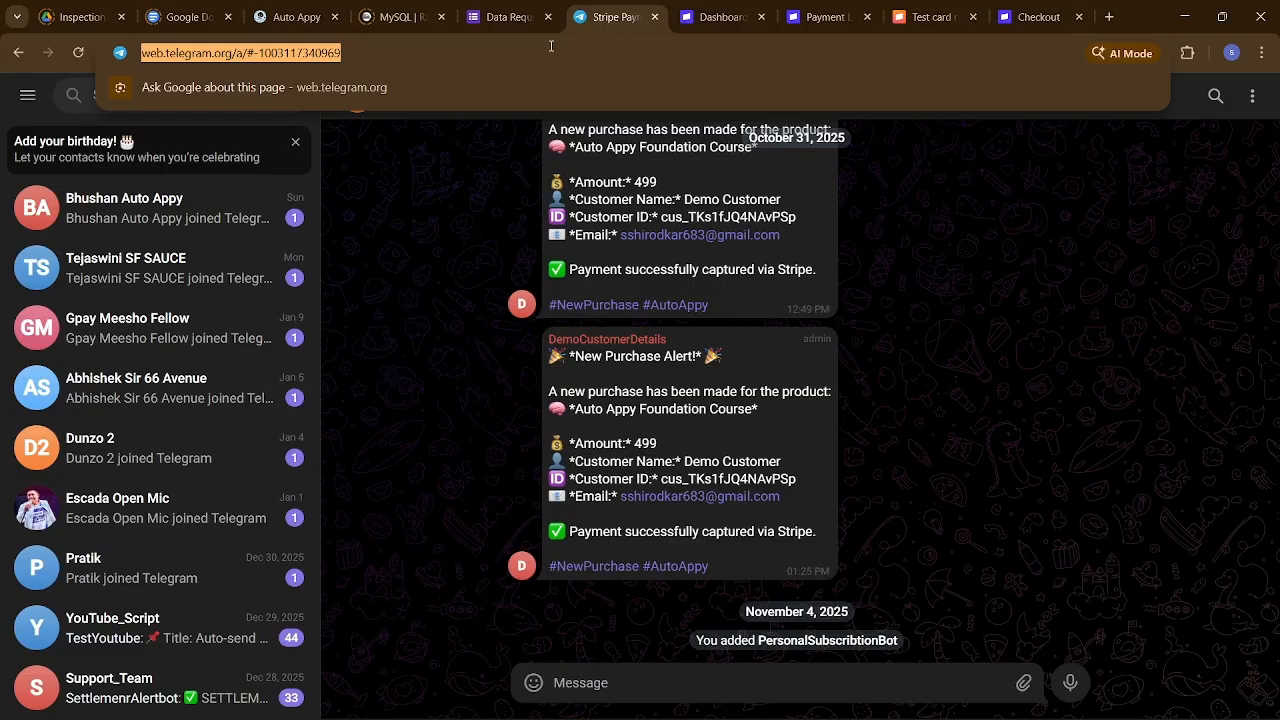
key(alt+Tab)
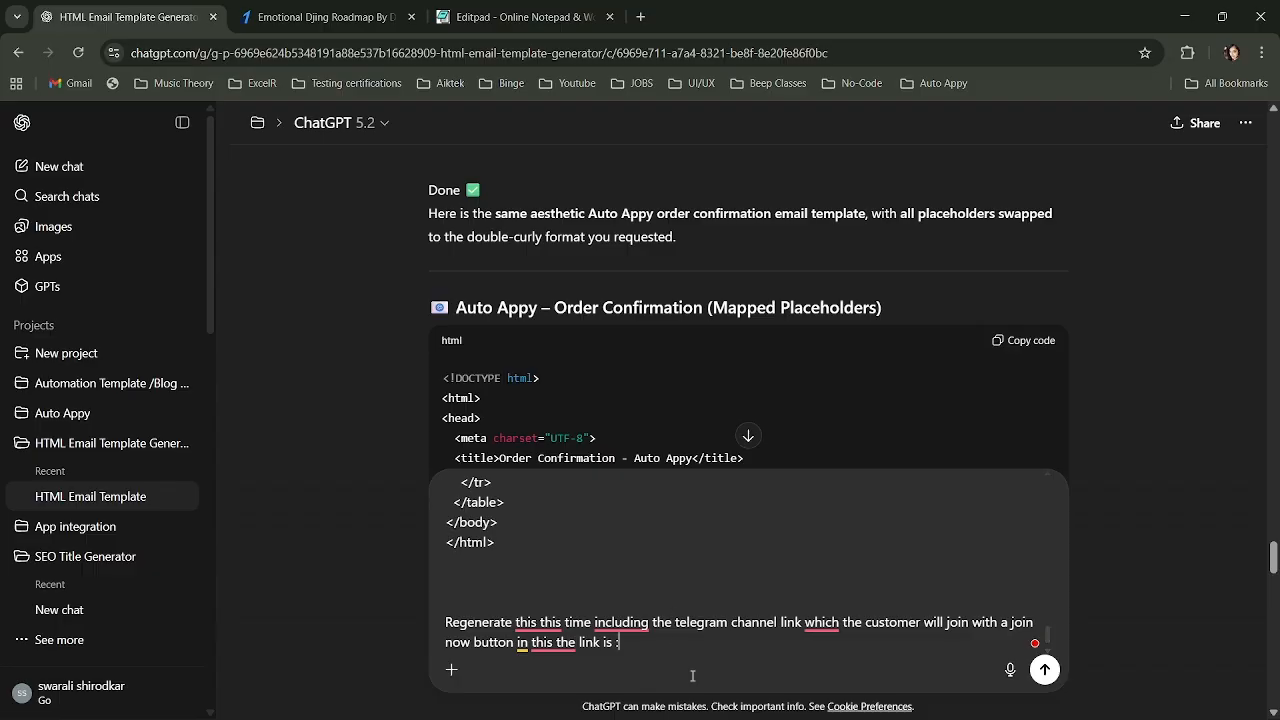
Paste the Telegram group link into the prompt, send it, and copy the regenerated template code.
key(ctrl+v)
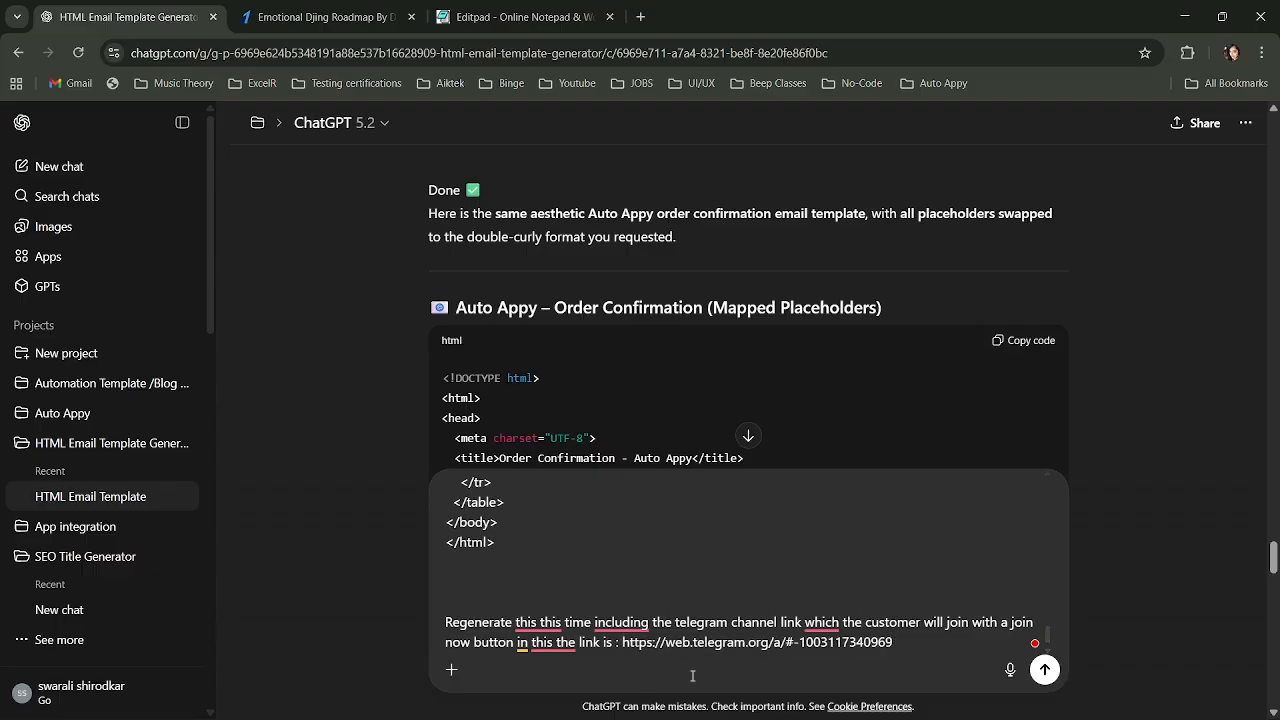
click(1048, 676)
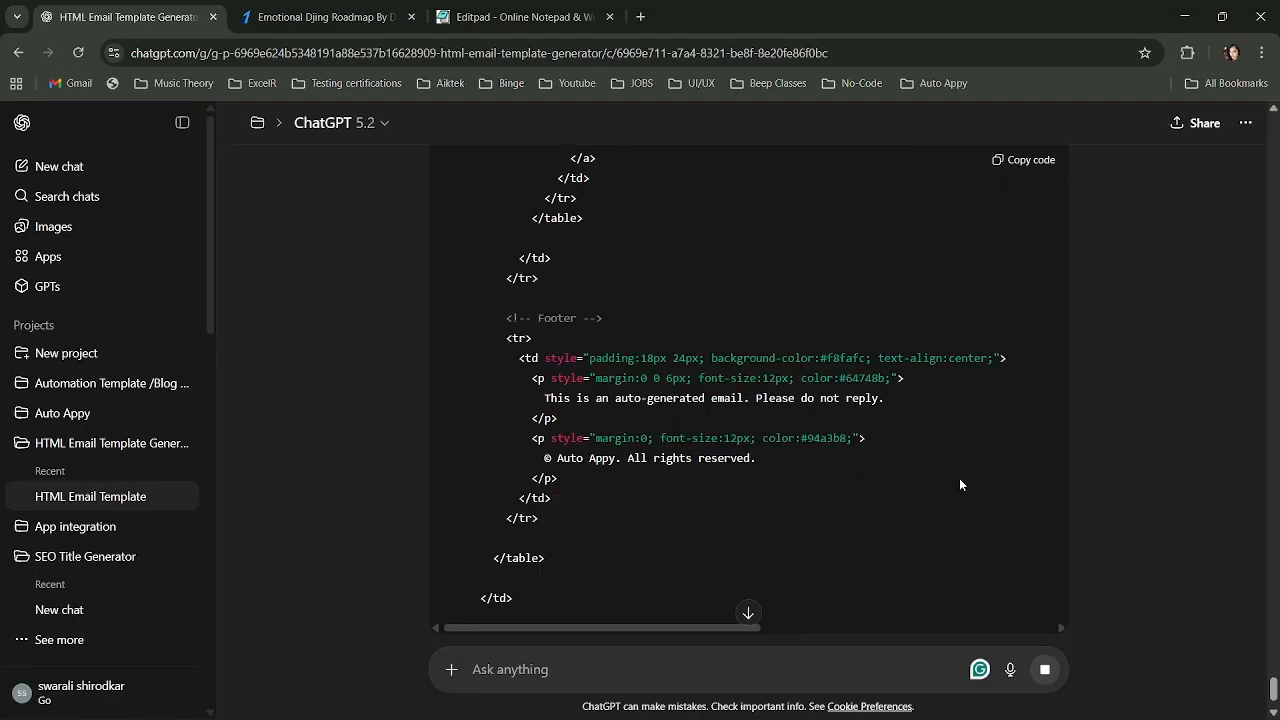
scroll(959, 484, up, 20)
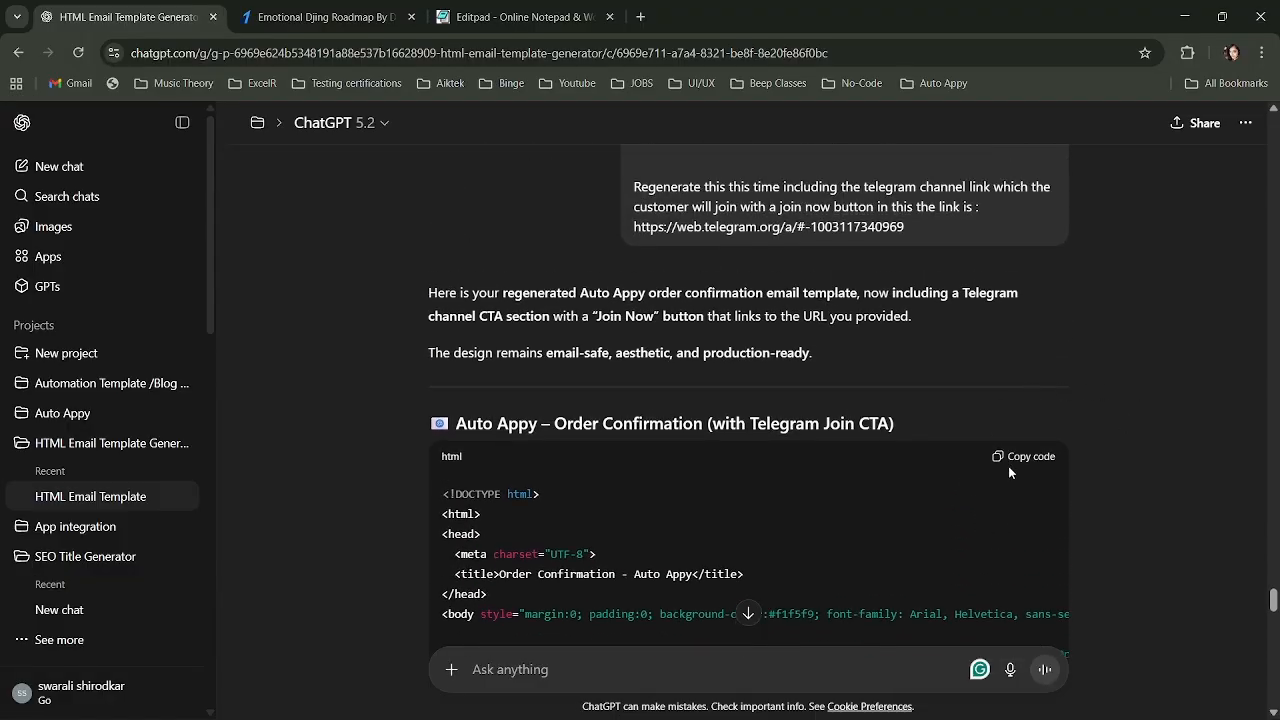
click(1025, 469)
key(alt+Tab)
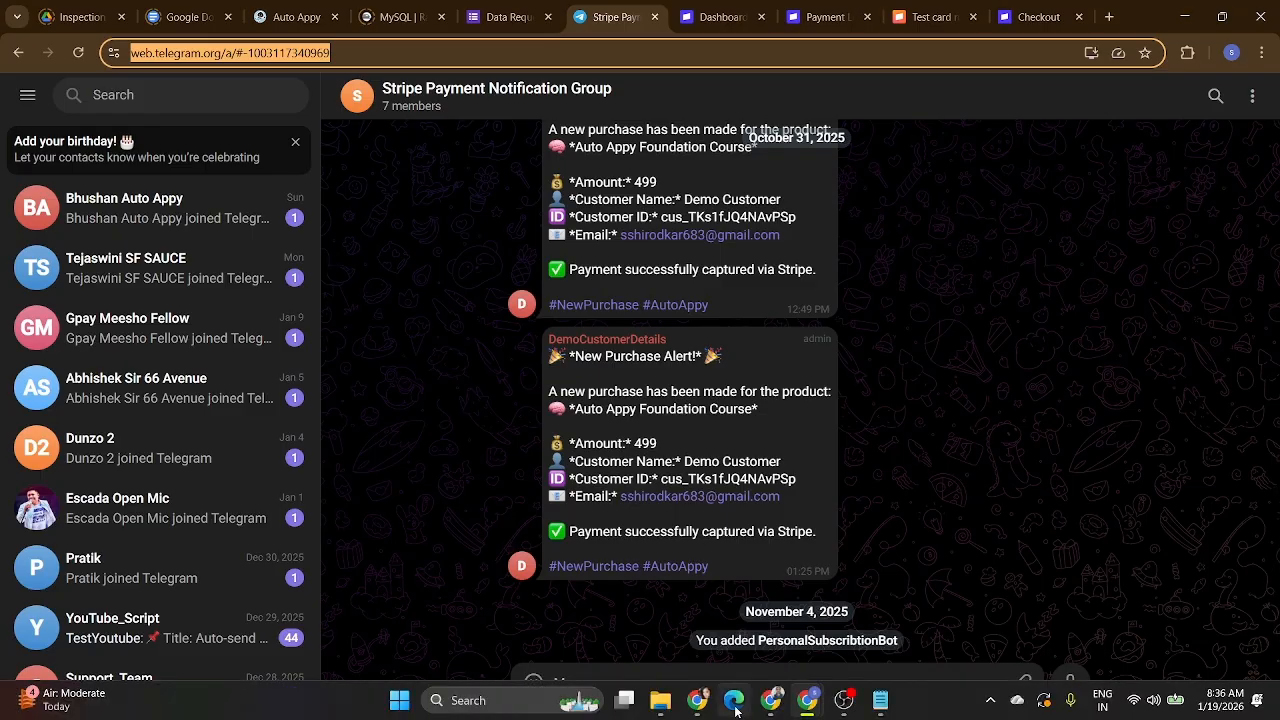
Paste the regenerated HTML into the Gmail step's Body Content and submit it.
click(807, 702)
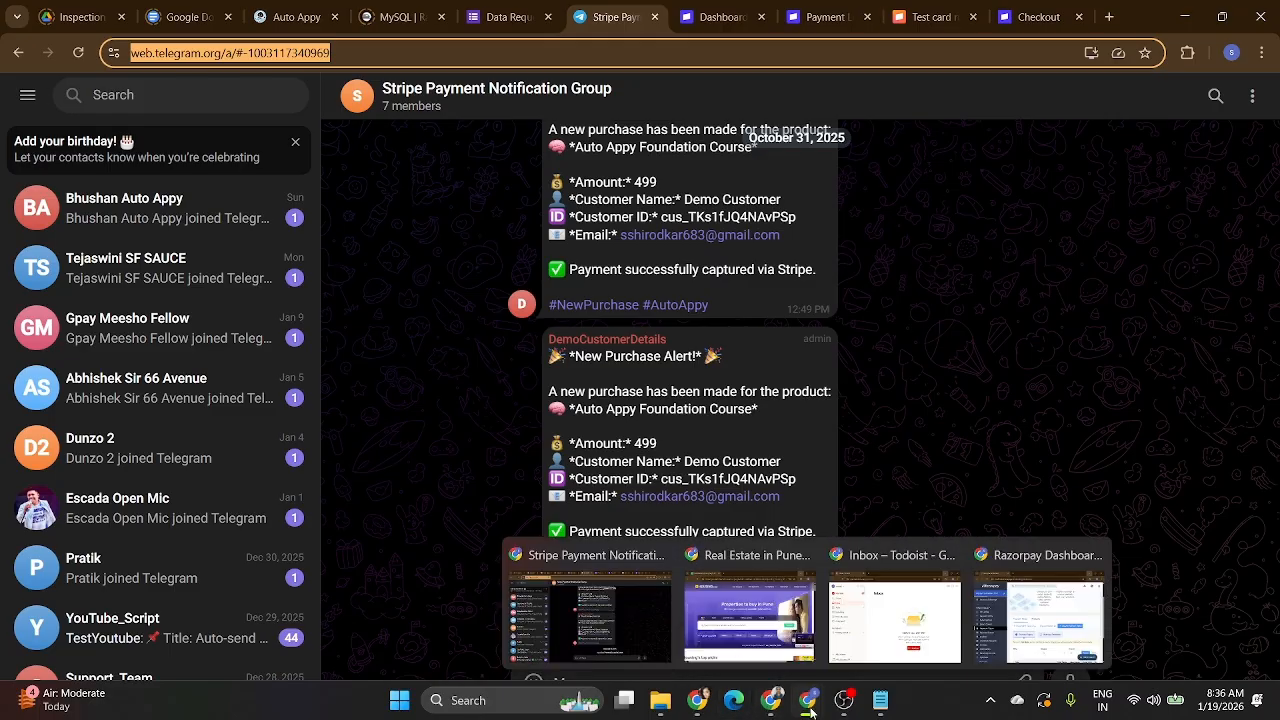
click(618, 643)
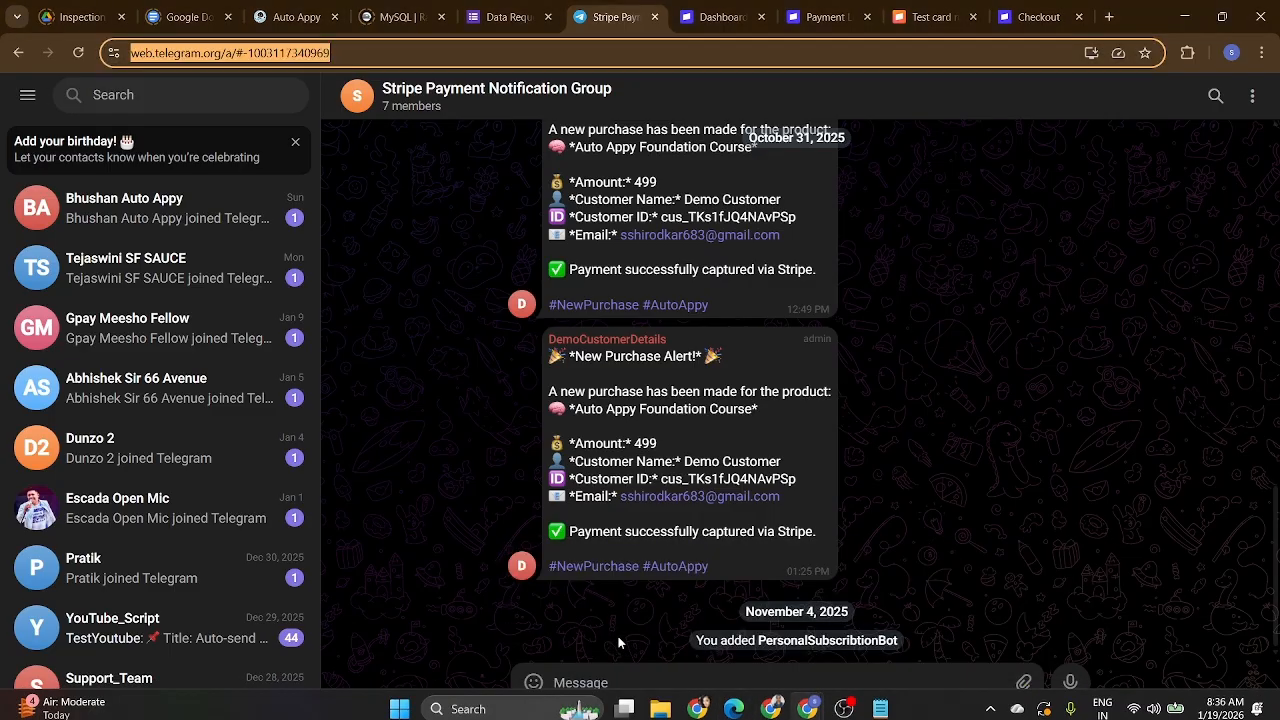
click(297, 17)
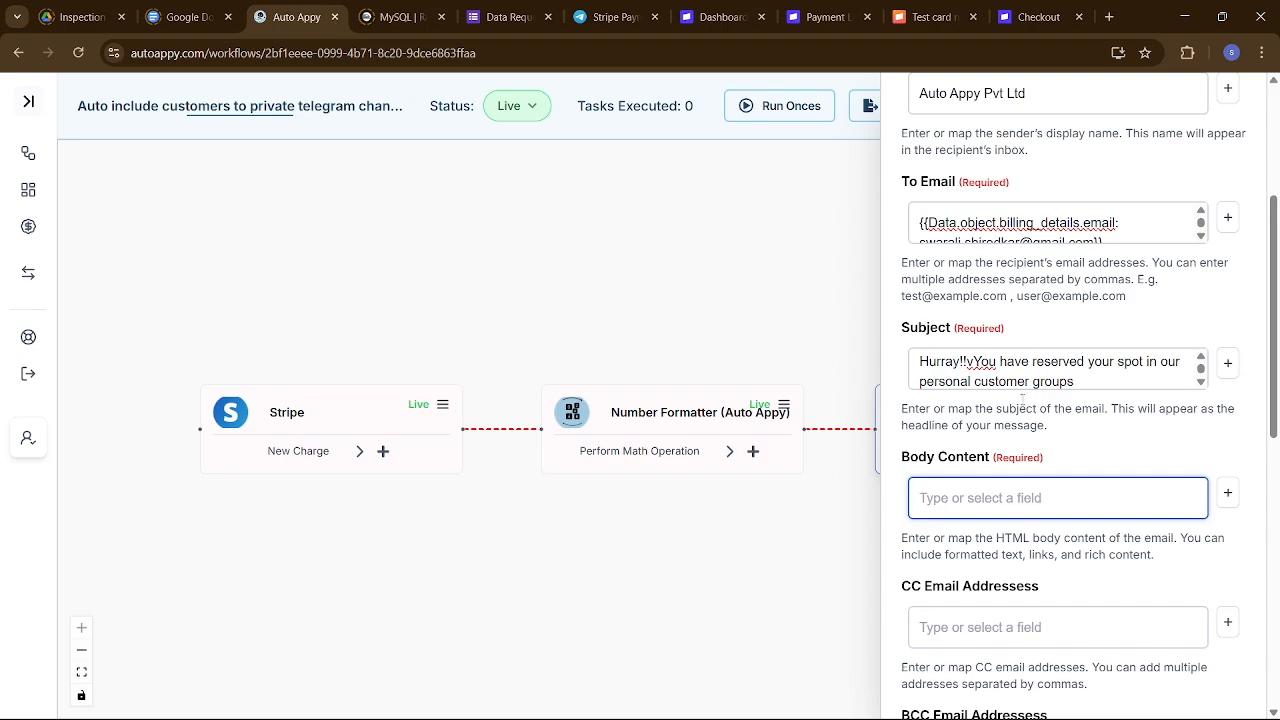
key(ctrl+v)
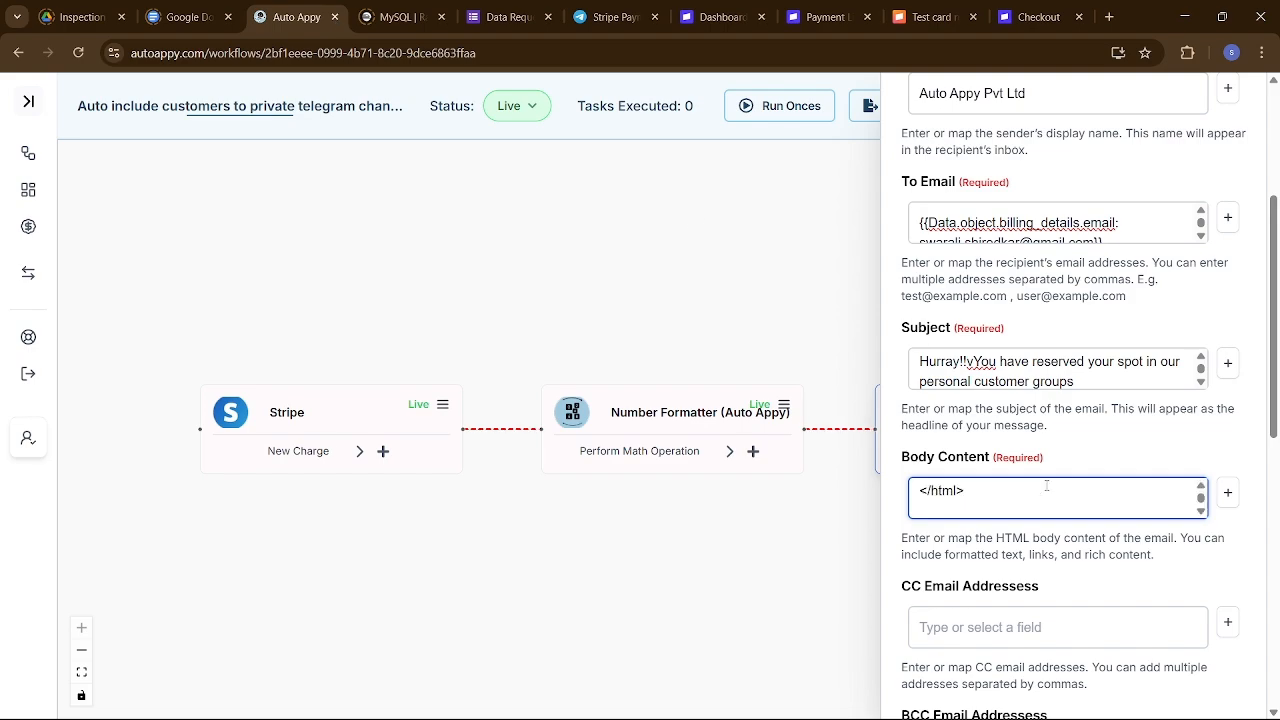
scroll(1140, 680, down, 5)
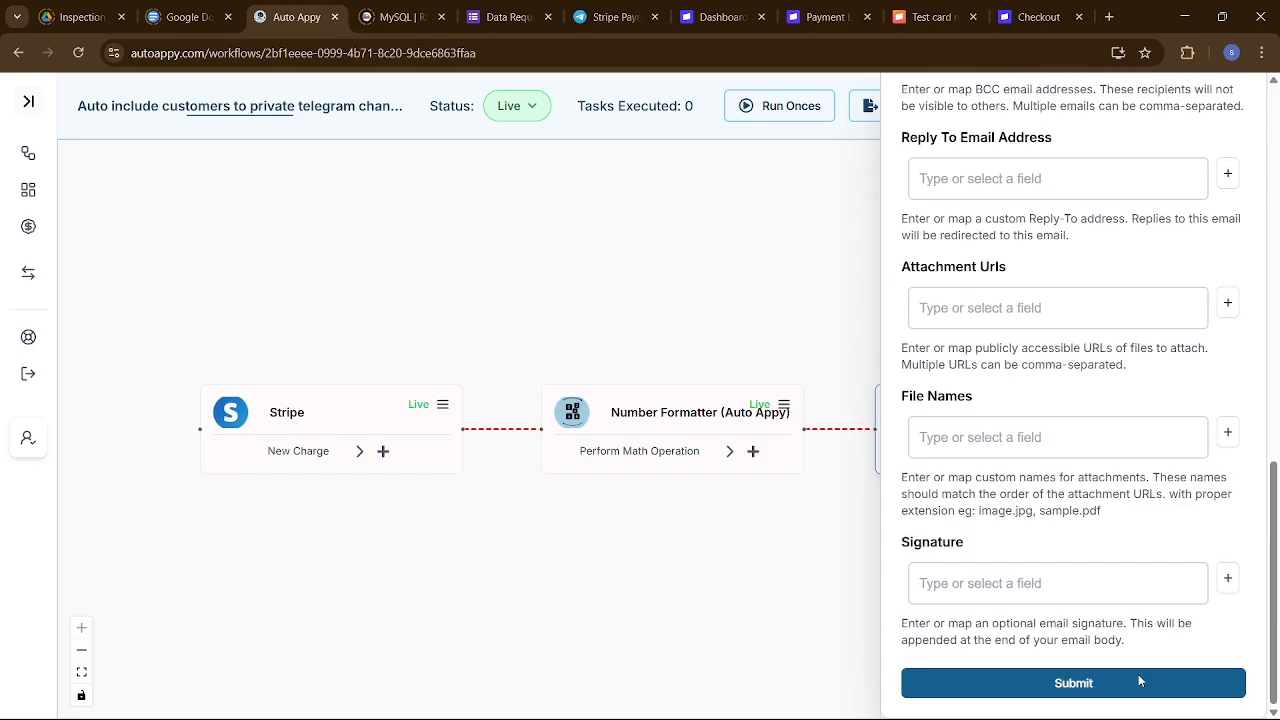
click(1089, 684)
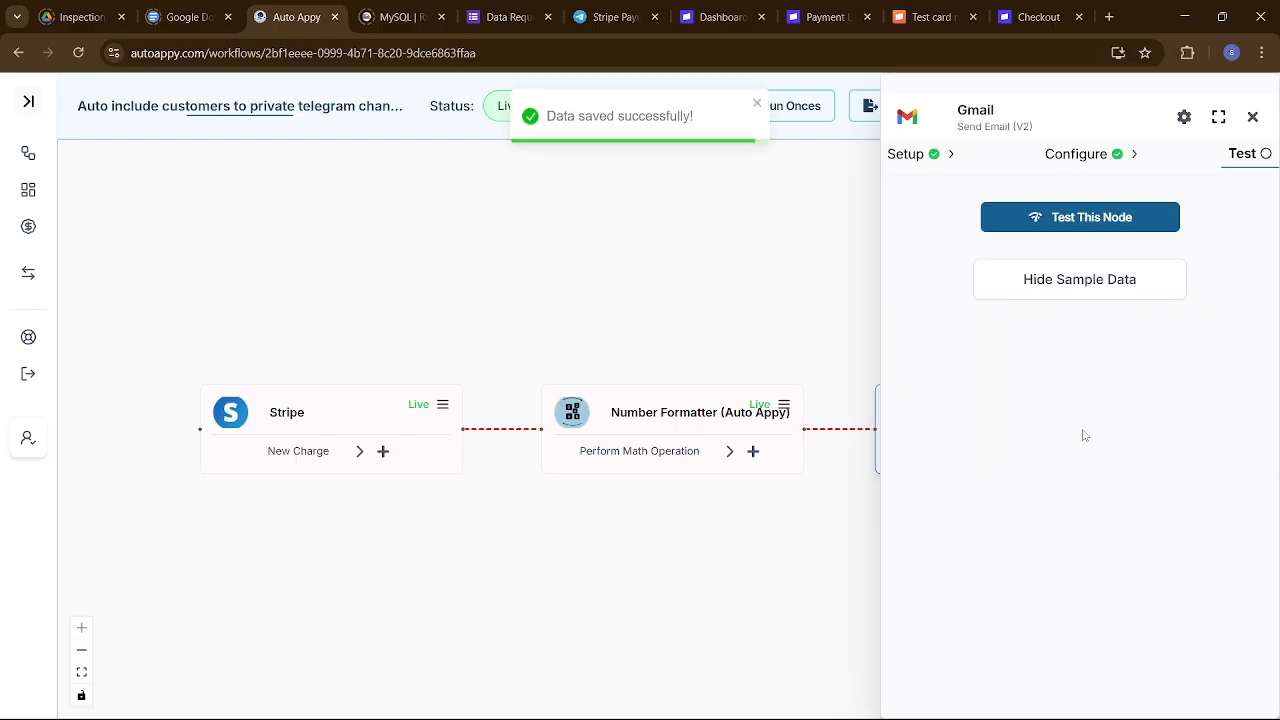
Test the Gmail Send Email node and view the sent email's sample data.
click(1050, 222)
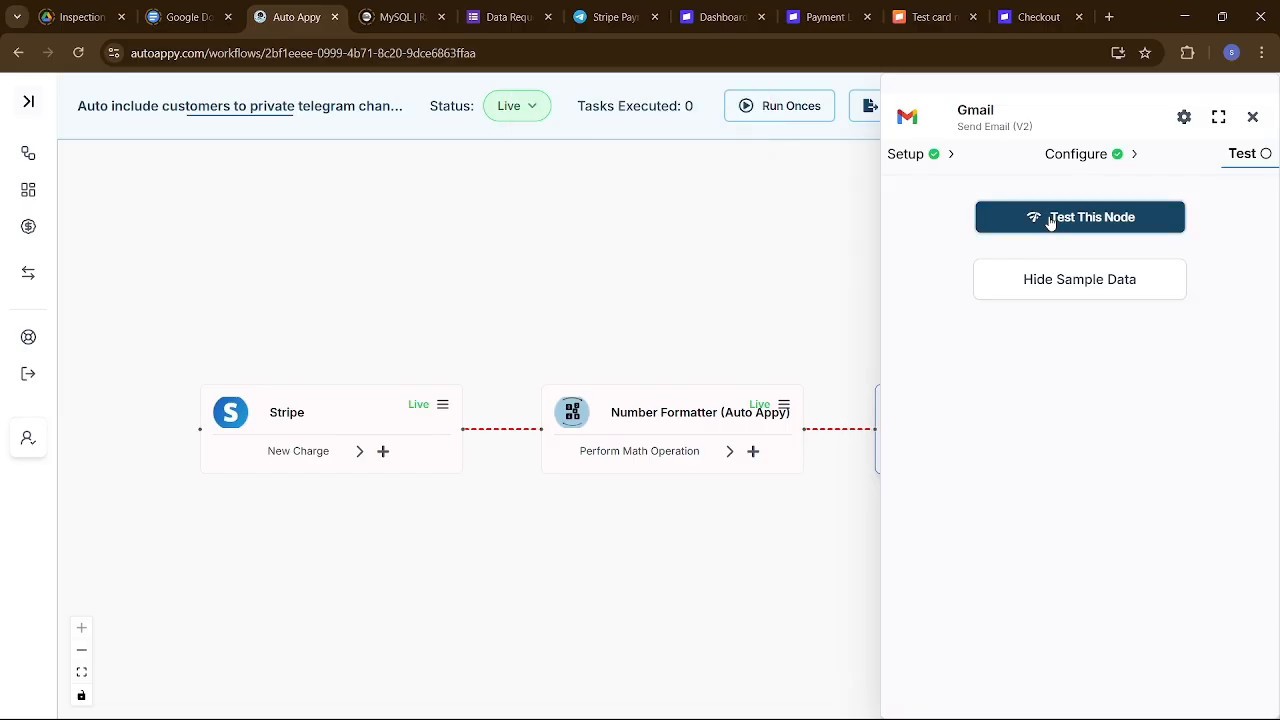
click(1056, 300)
click(1056, 300)
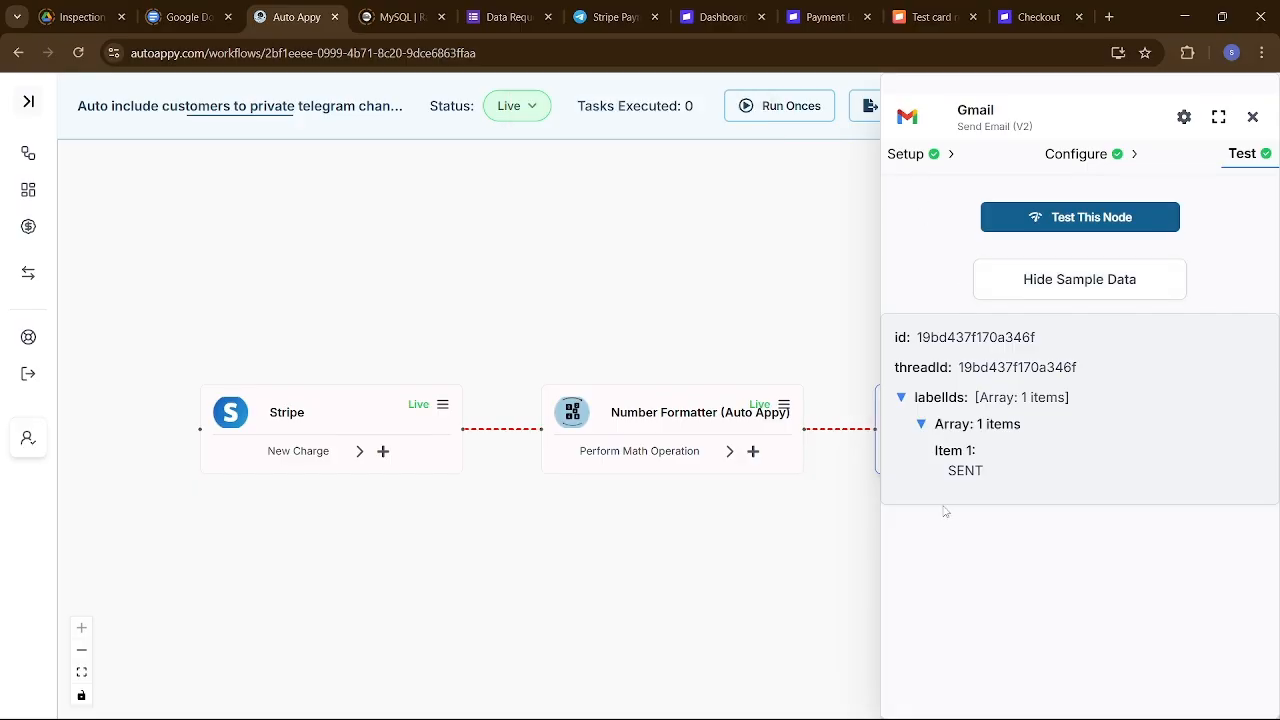
mouse_move(866, 698)
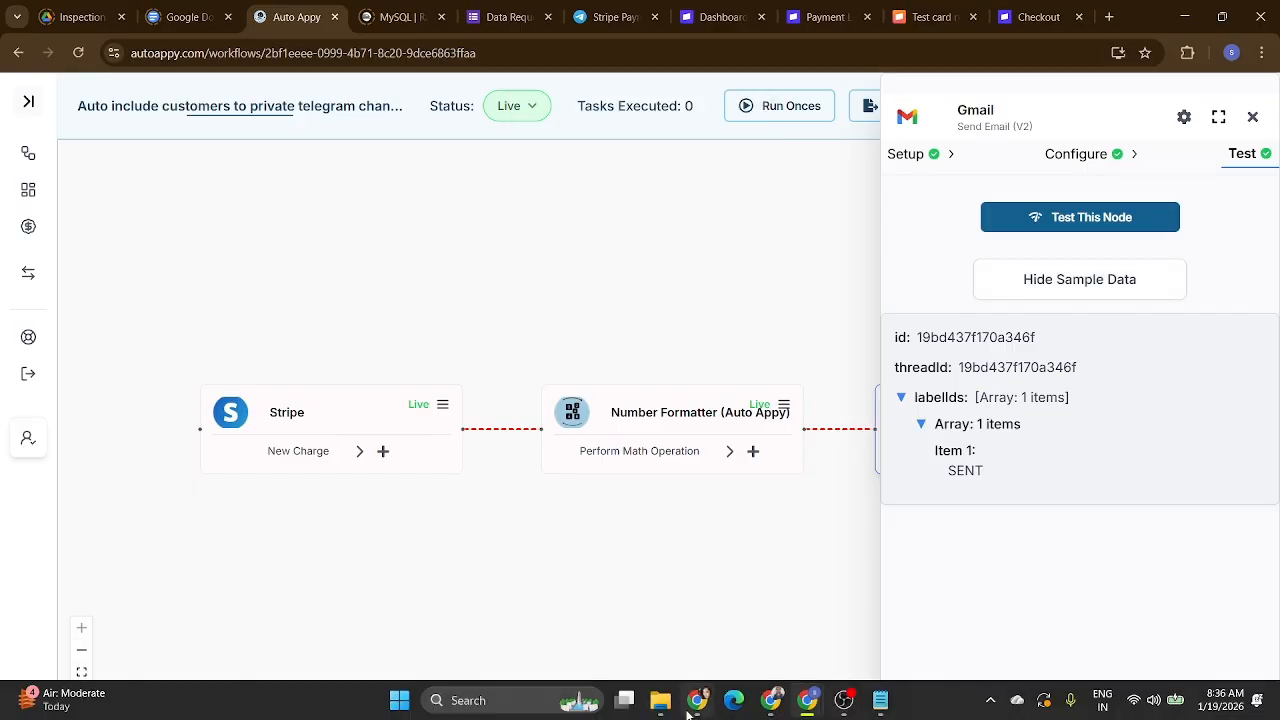
mouse_move(697, 700)
click(656, 608)
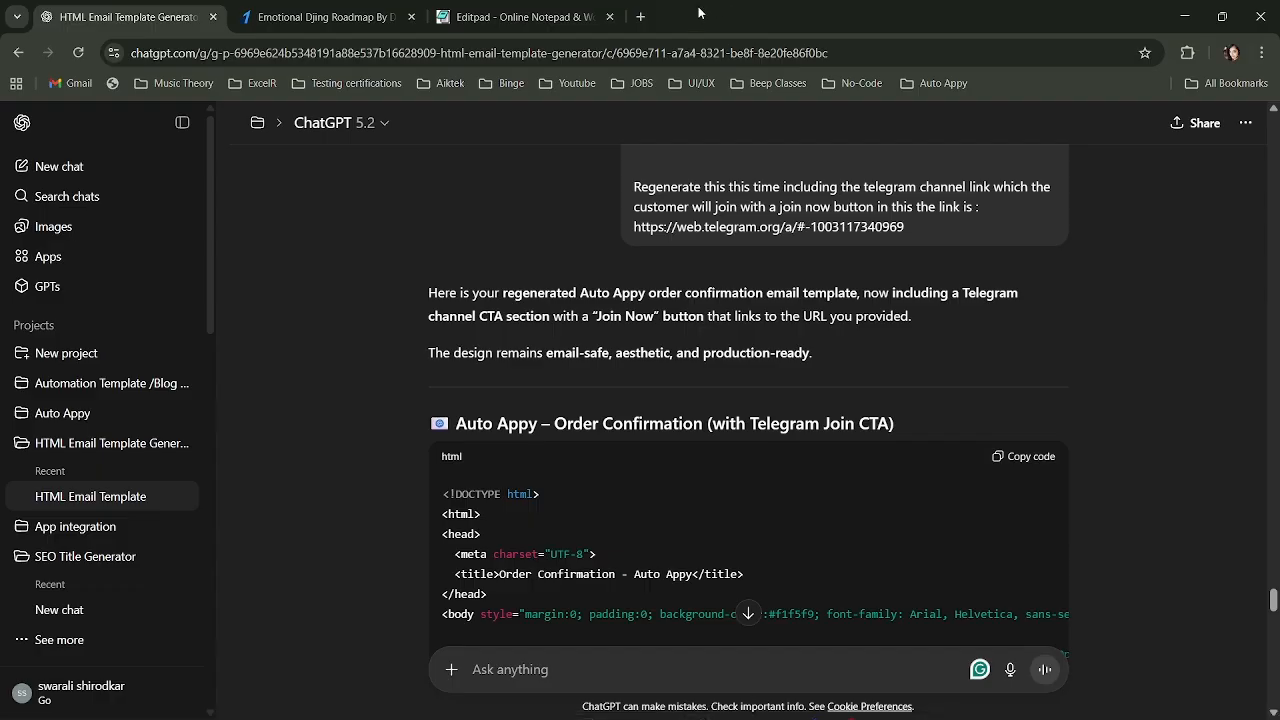
Open Gmail from the Google apps grid in a new Chrome tab.
click(640, 16)
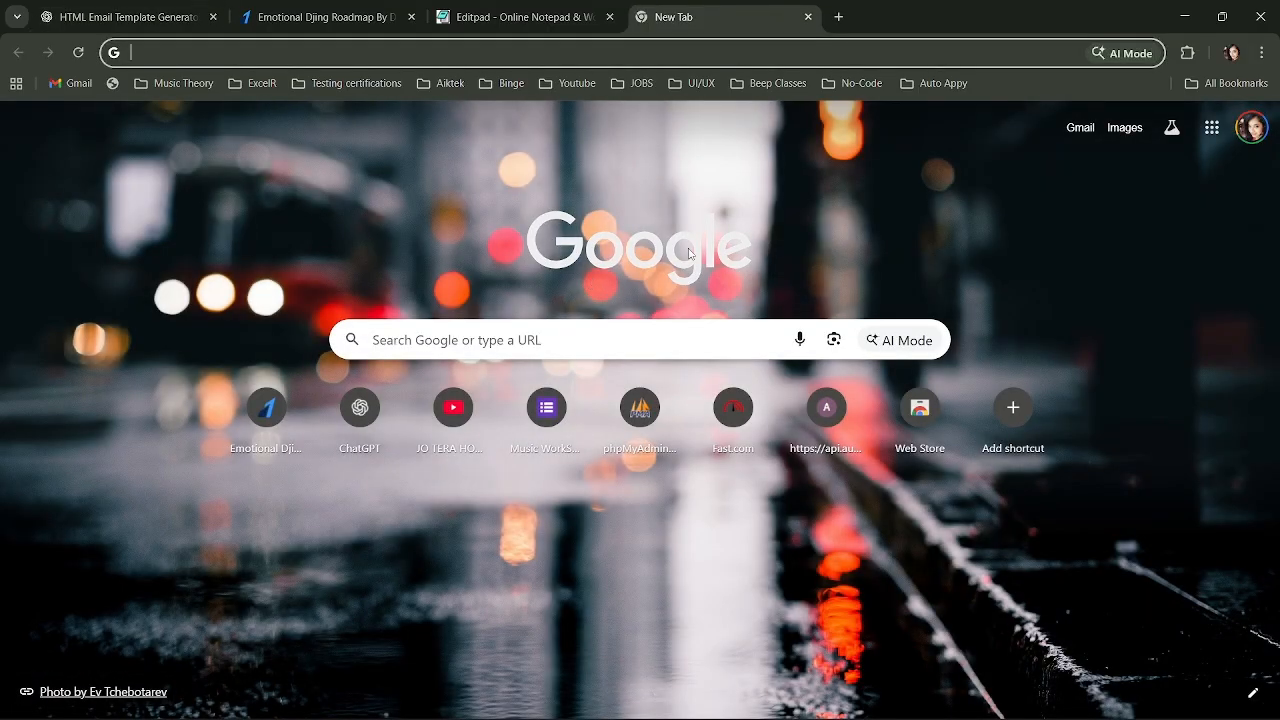
click(1211, 127)
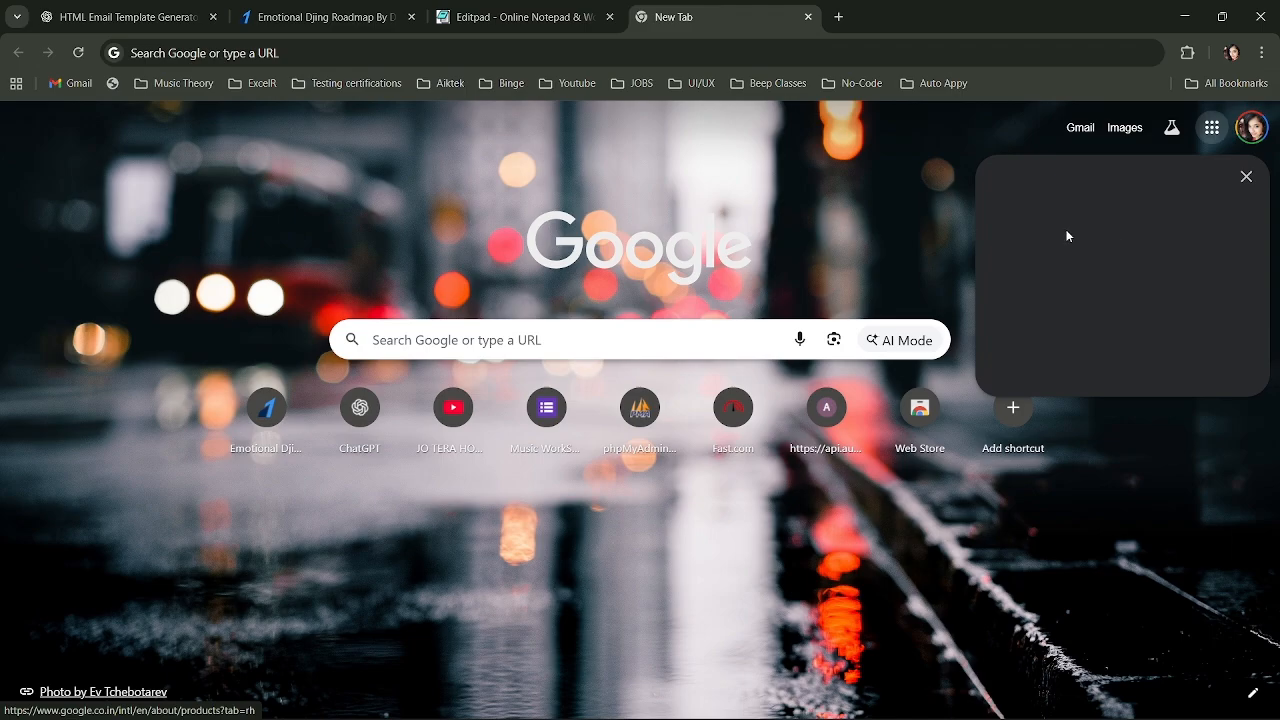
click(1043, 293)
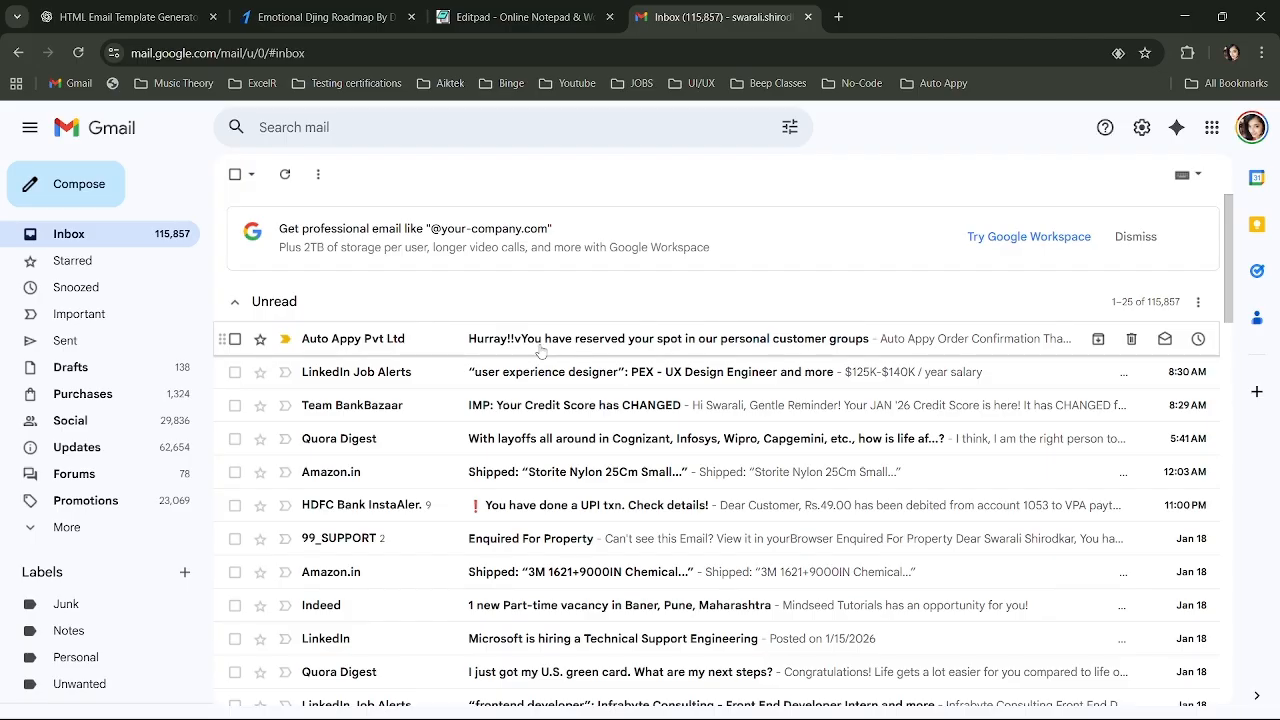
Open the Auto Appy order confirmation email and read through it, including Amount Paid 499.
click(540, 351)
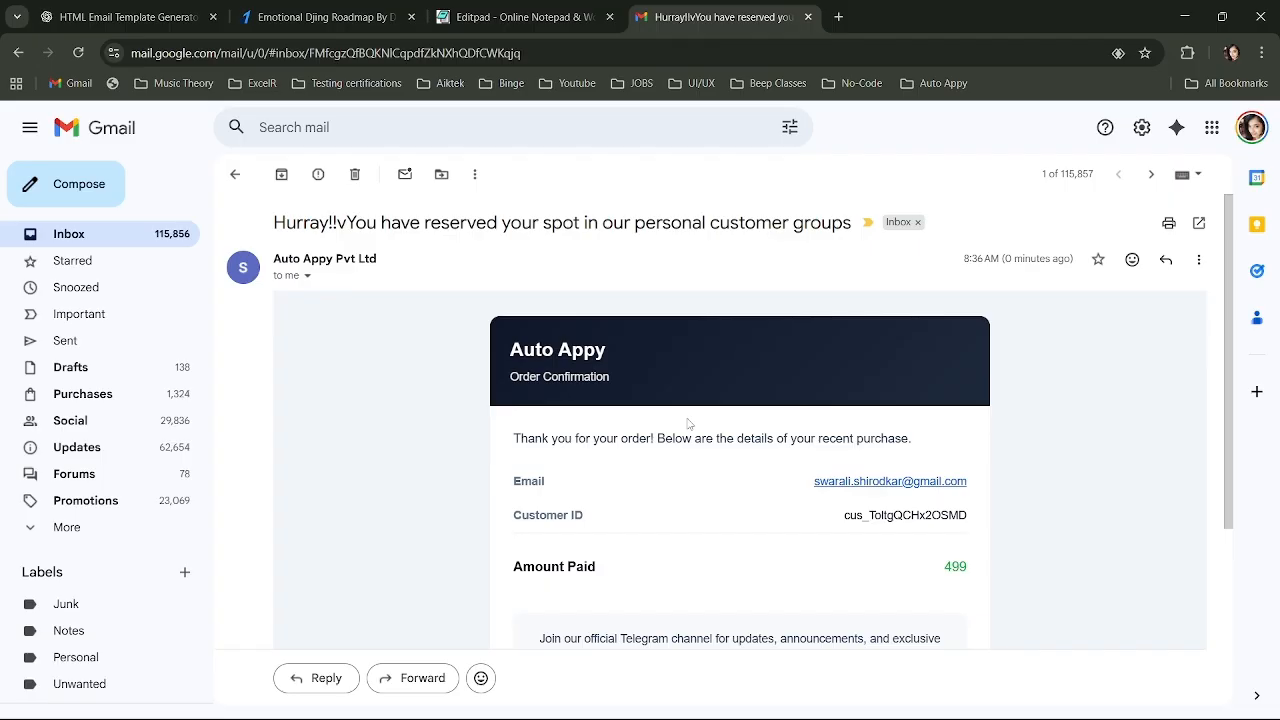
scroll(660, 493, down, 1)
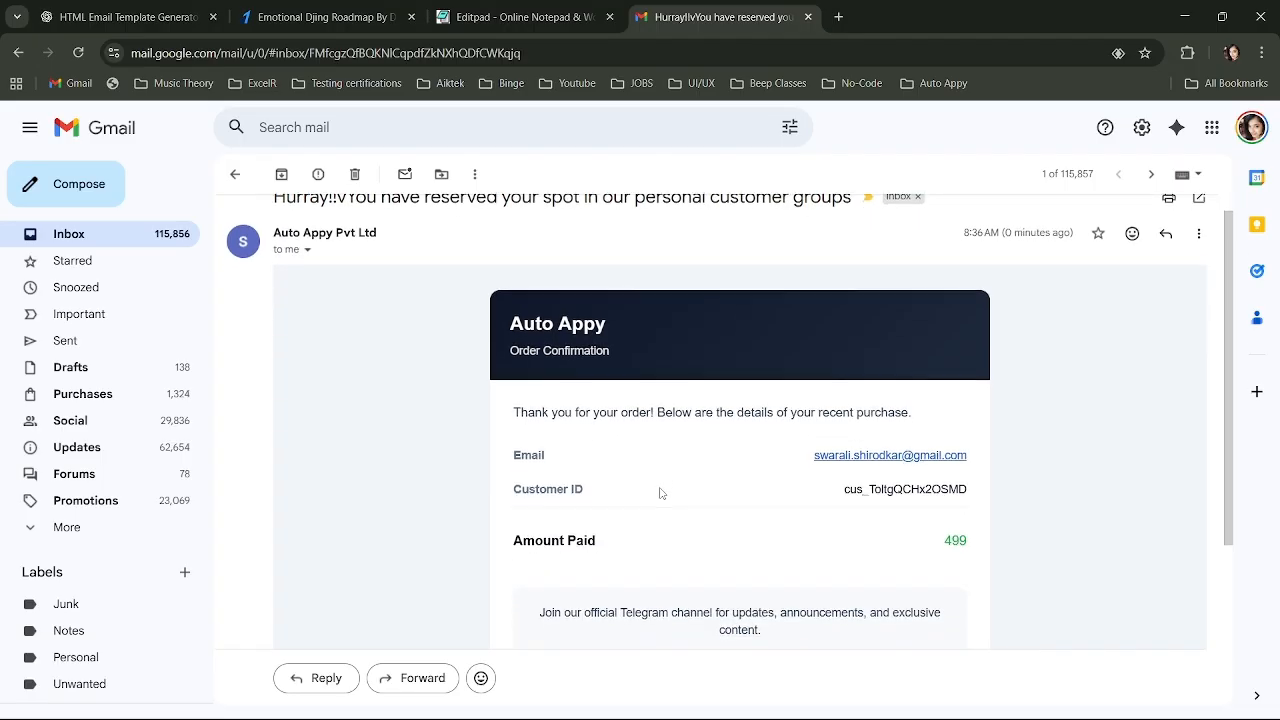
scroll(660, 493, down, 2)
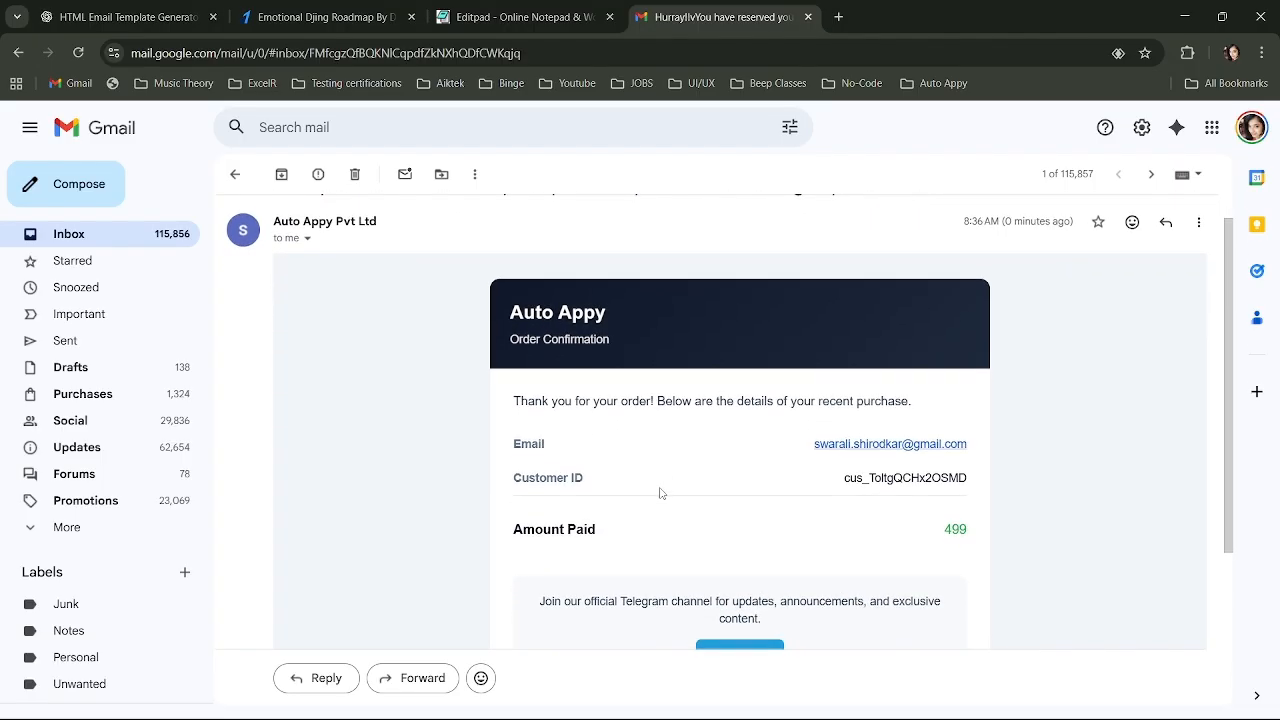
scroll(660, 493, down, 3)
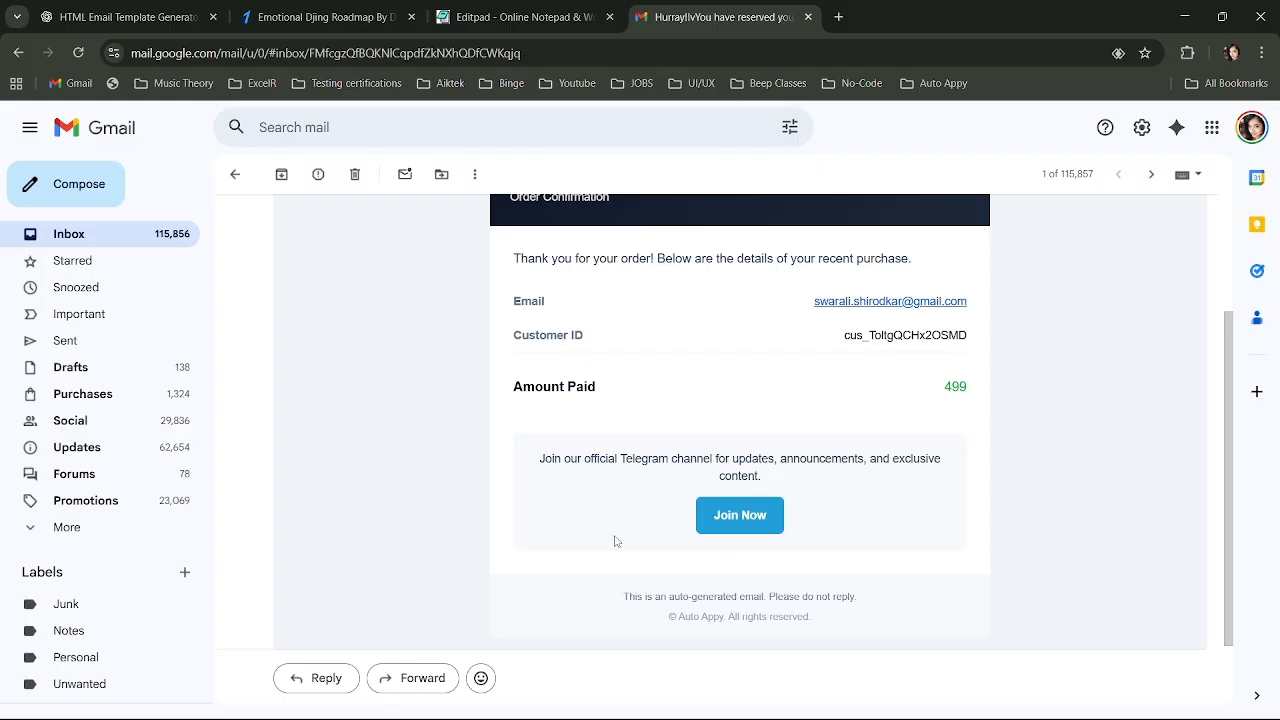
scroll(616, 541, down, 2)
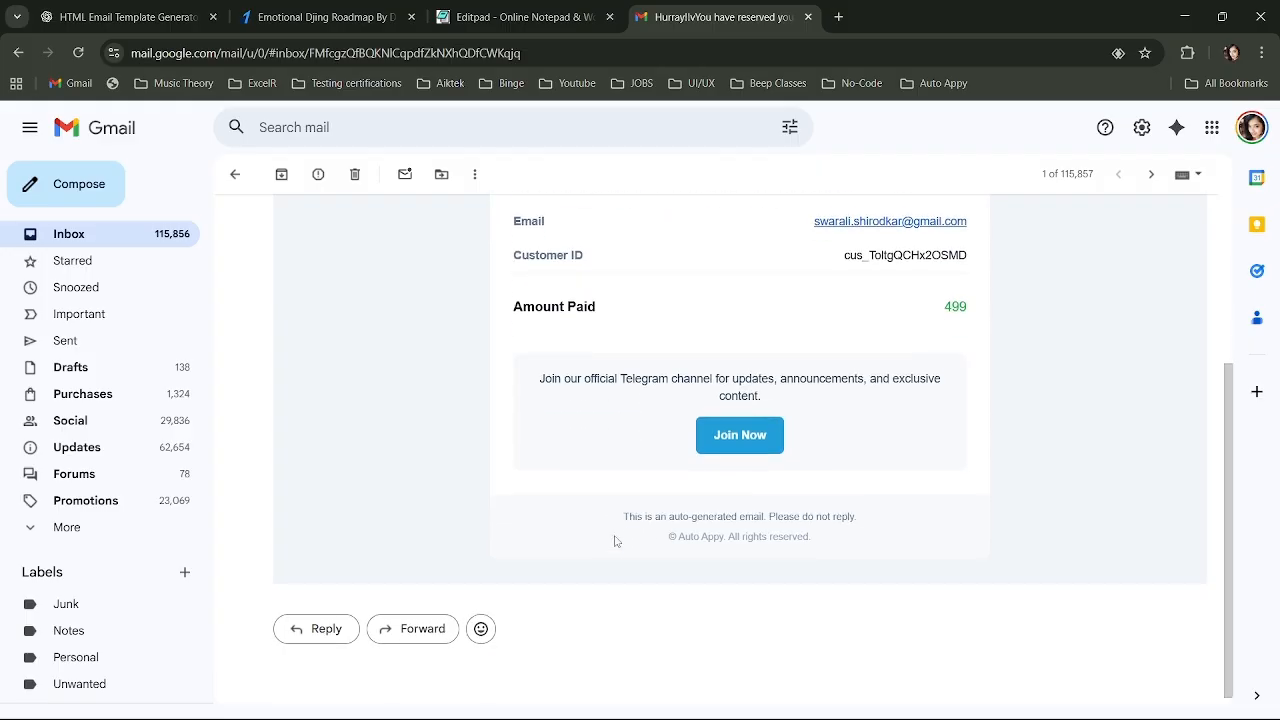
scroll(616, 541, up, 3)
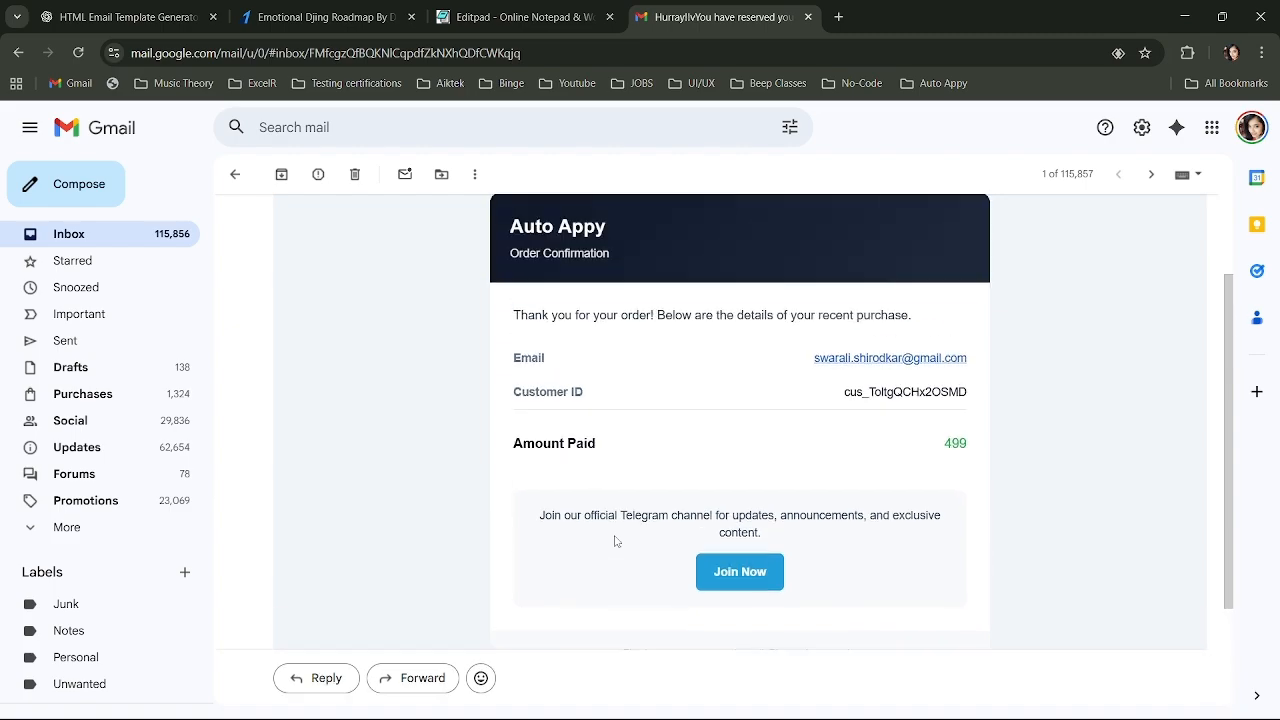
scroll(616, 541, down, 2)
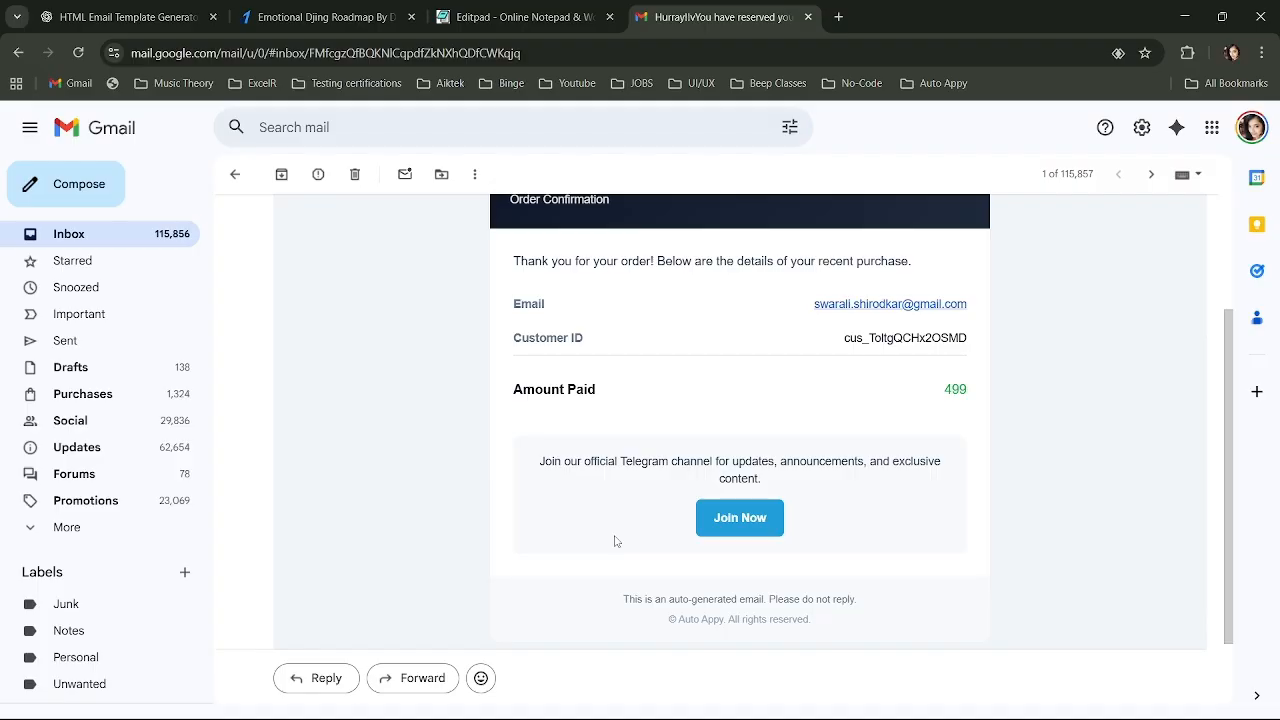
Check that Join Now opens Telegram Web's login in a new tab, then return to the email.
click(746, 522)
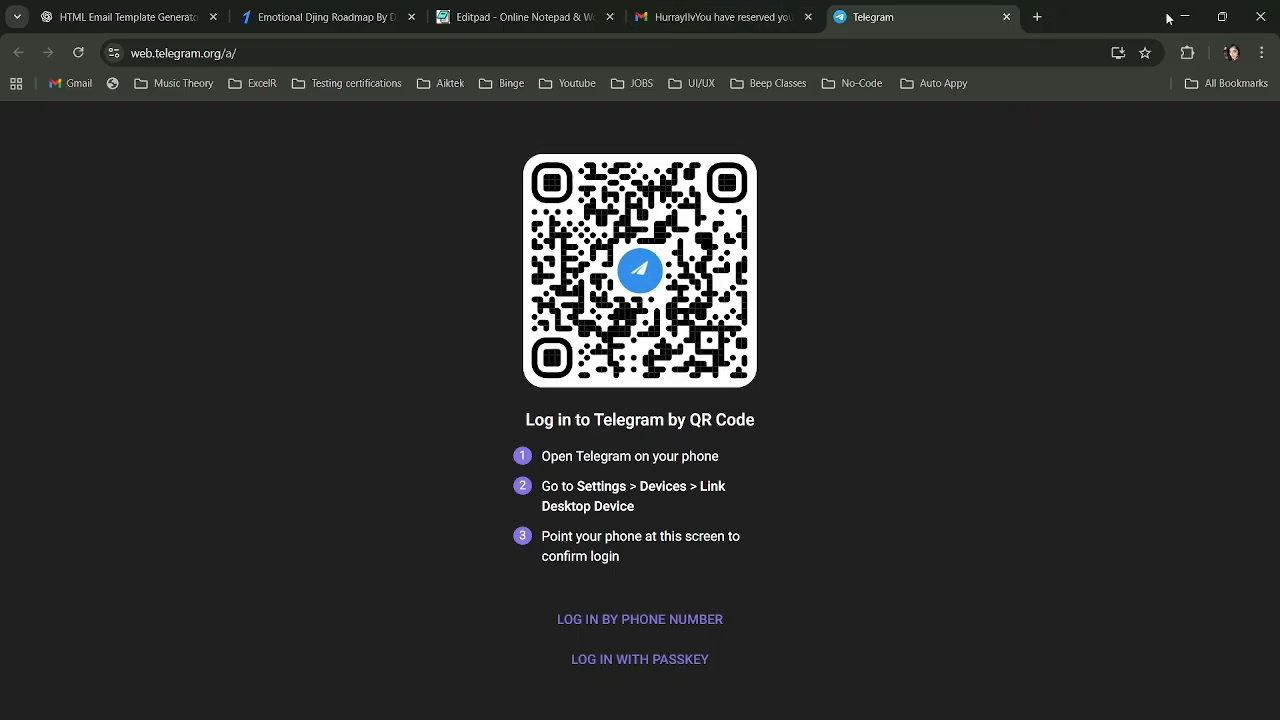
click(718, 17)
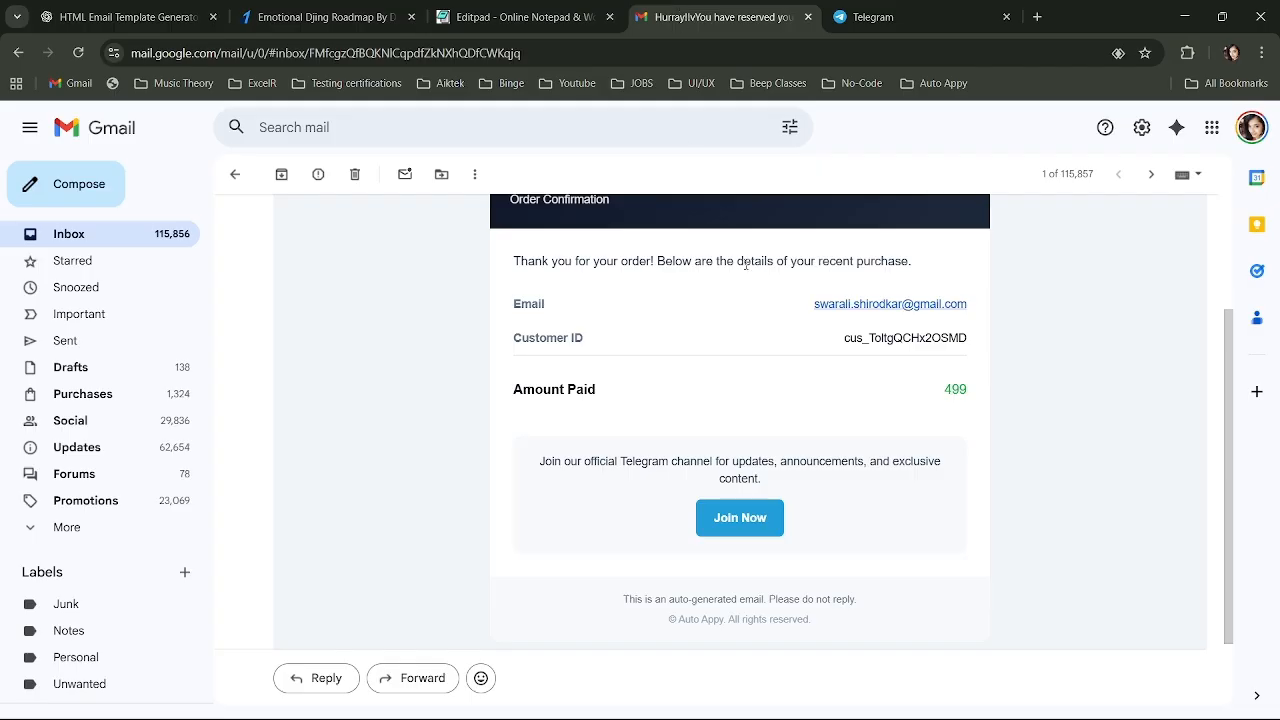
scroll(788, 378, up, 1)
scroll(788, 378, down, 2)
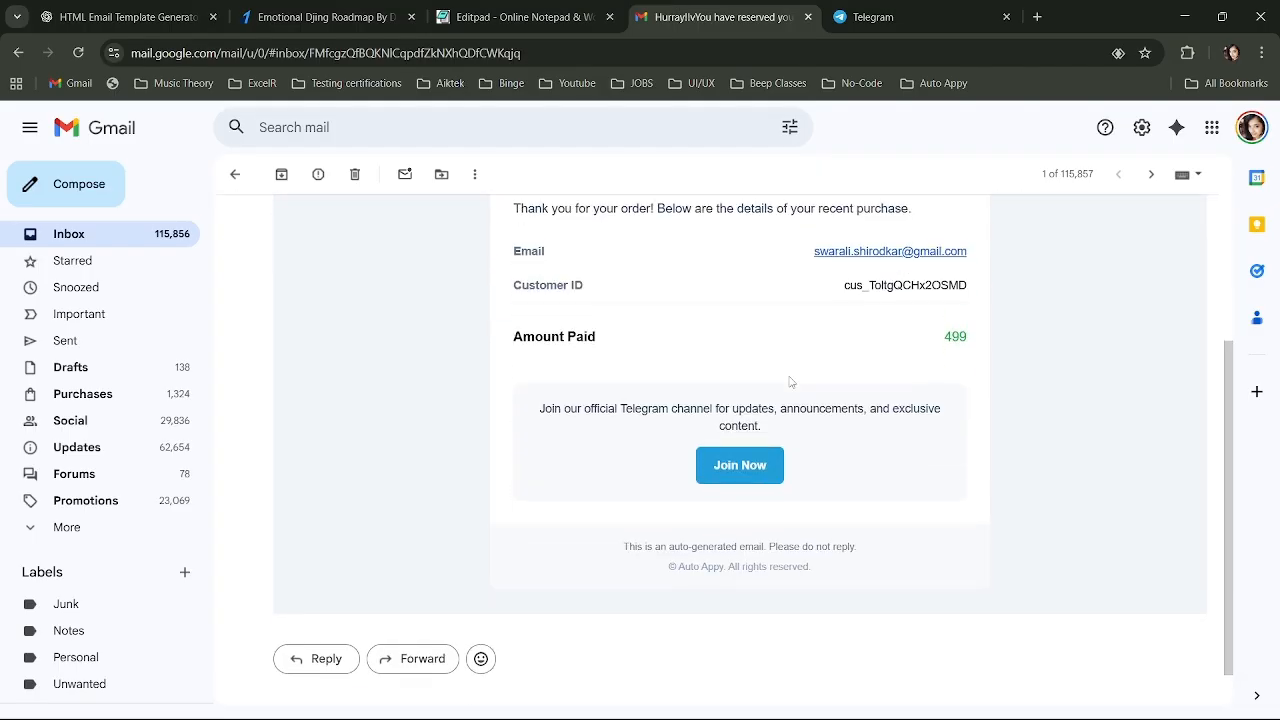
scroll(790, 378, up, 3)
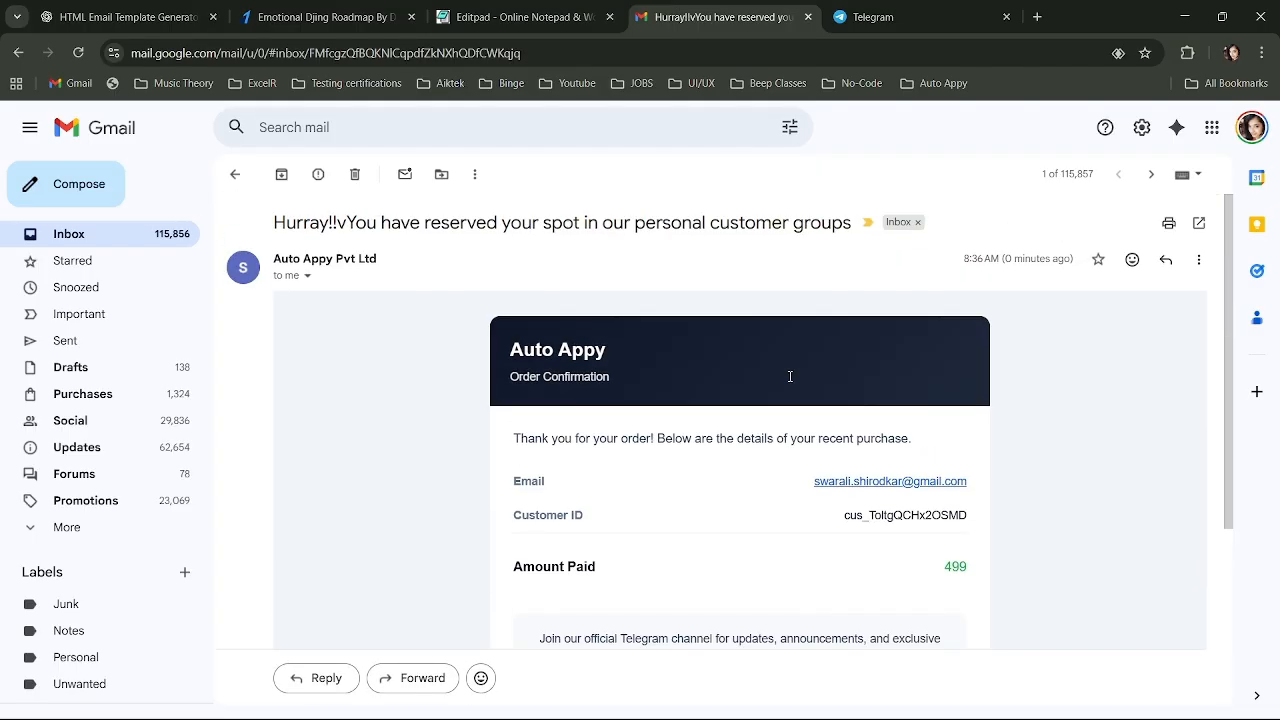